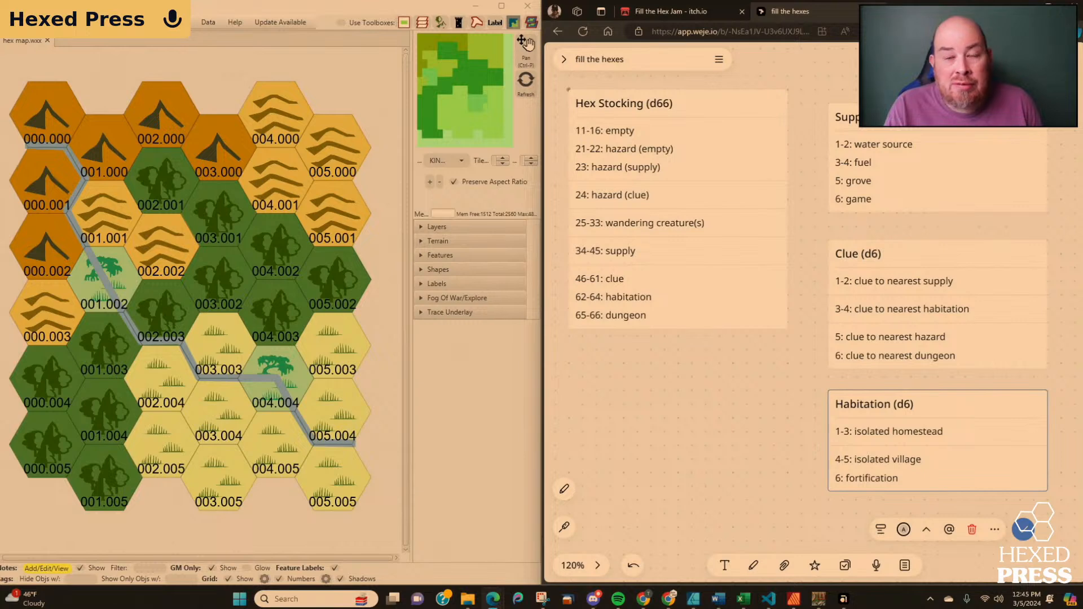
Review the Fill the Hex Jam rules and spark table on itch.io, and return to the hex stocking tables board.
left_click(672, 17)
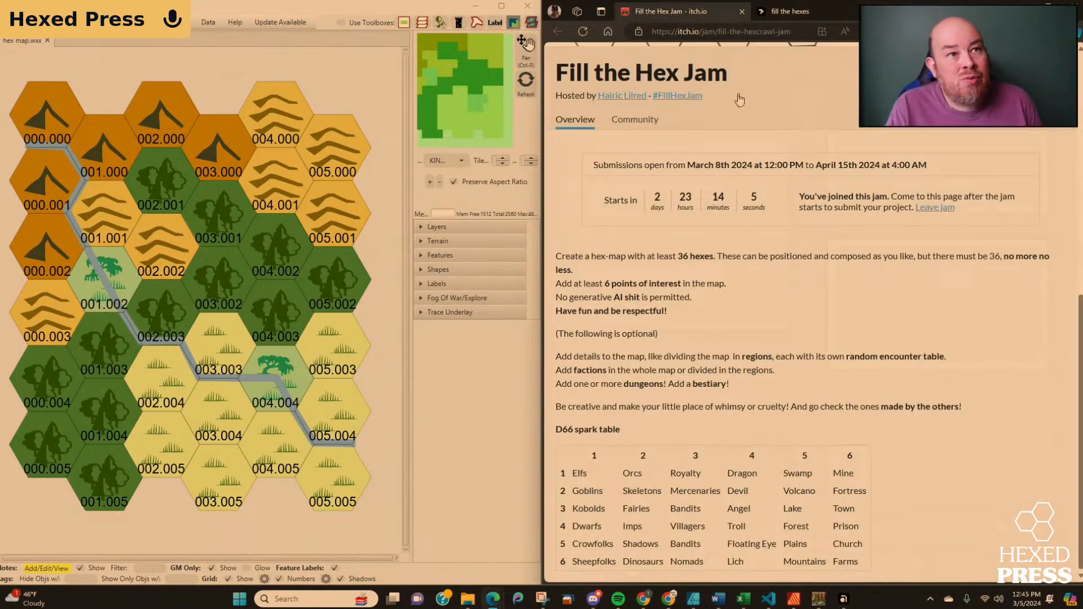
scroll(798, 119, "up", 8)
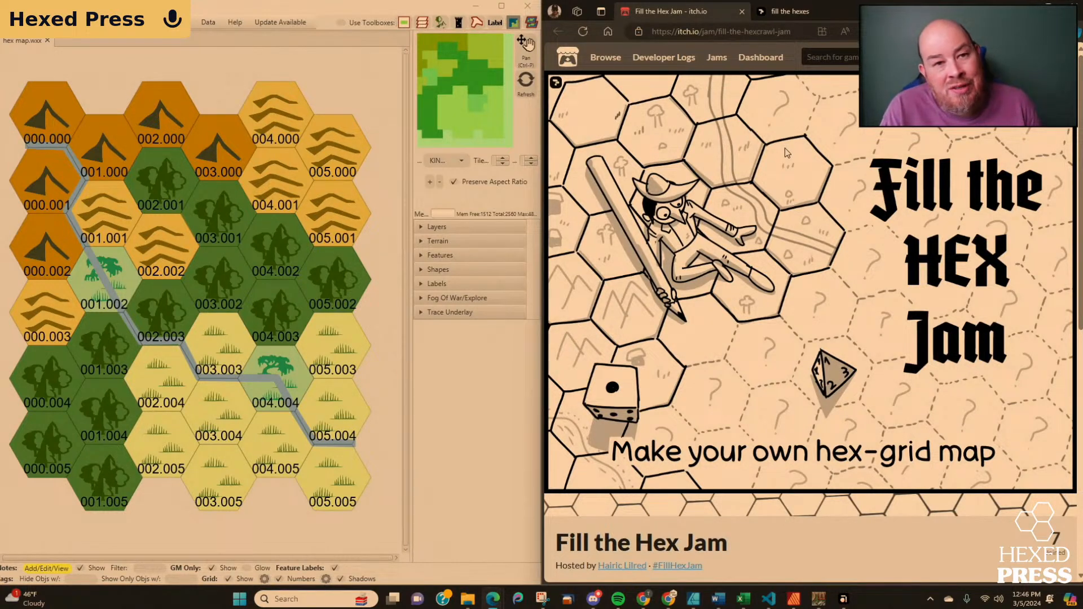
scroll(784, 148, "down", 3)
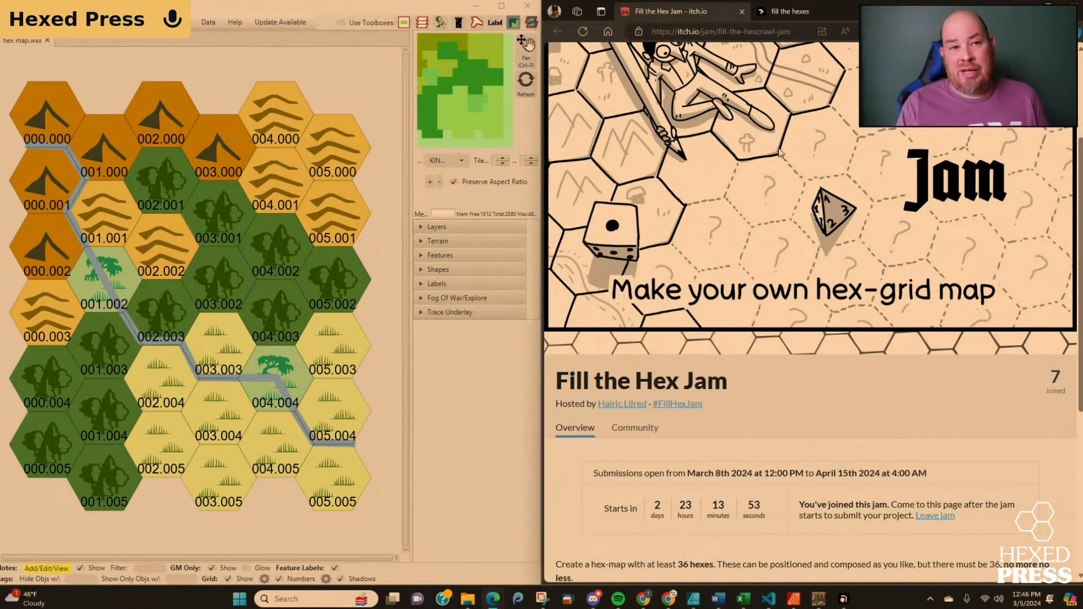
scroll(779, 152, "down", 5)
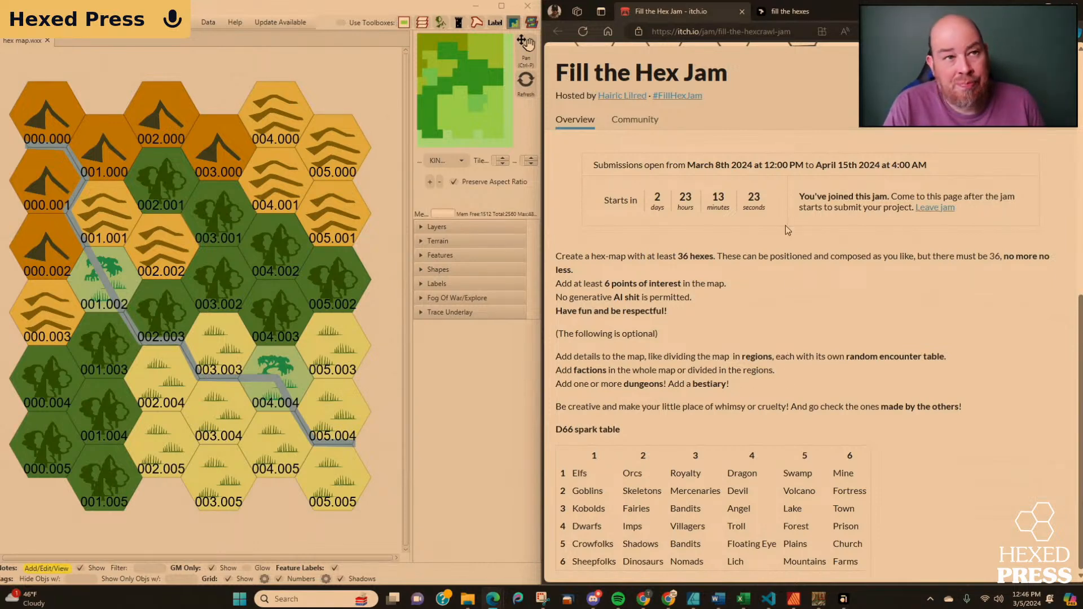
left_click(792, 12)
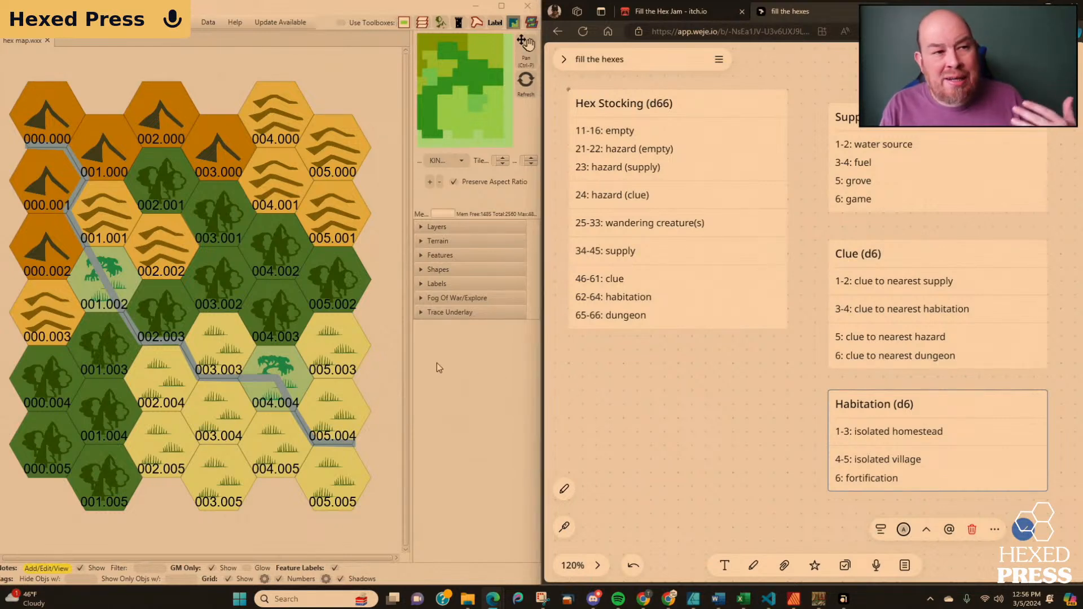
Show the map features, filter them to the Classic category and look through the available icons.
left_click(434, 255)
left_click(447, 273)
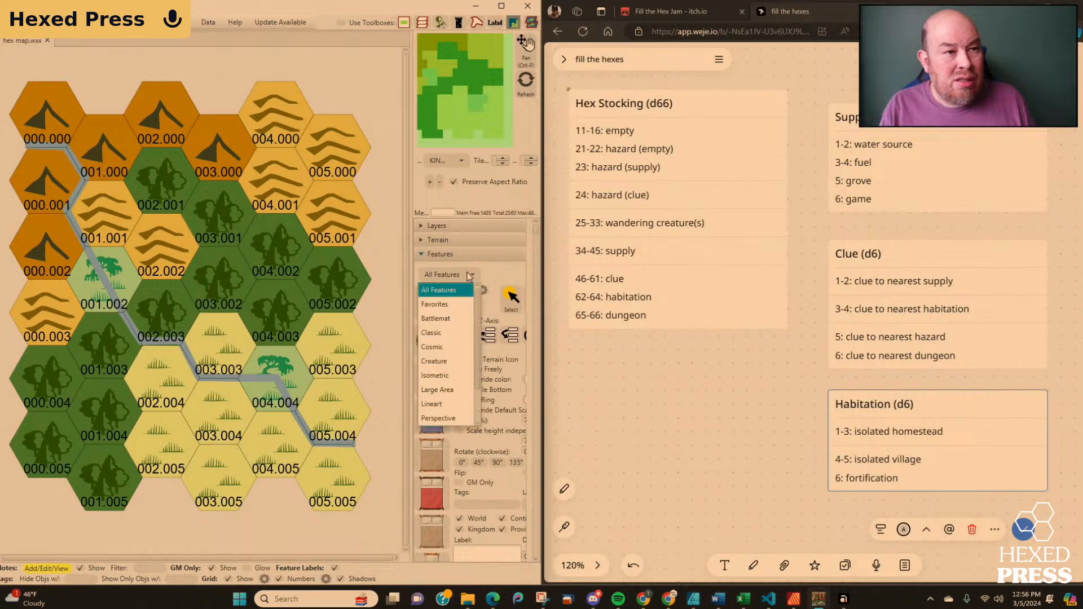
left_click(458, 333)
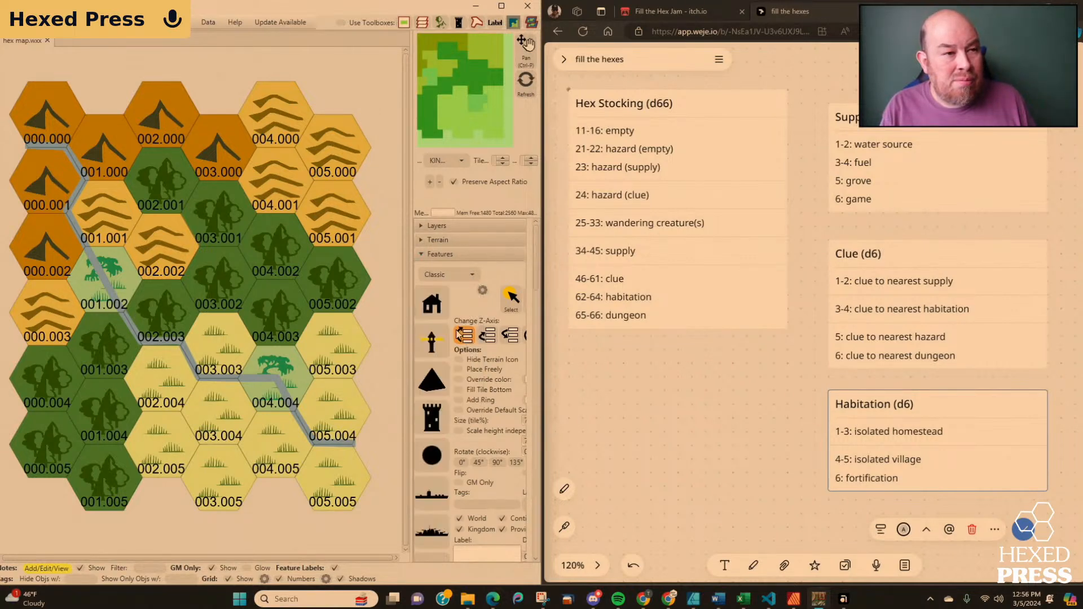
scroll(479, 308, "down", 1)
scroll(479, 308, "down", 1)
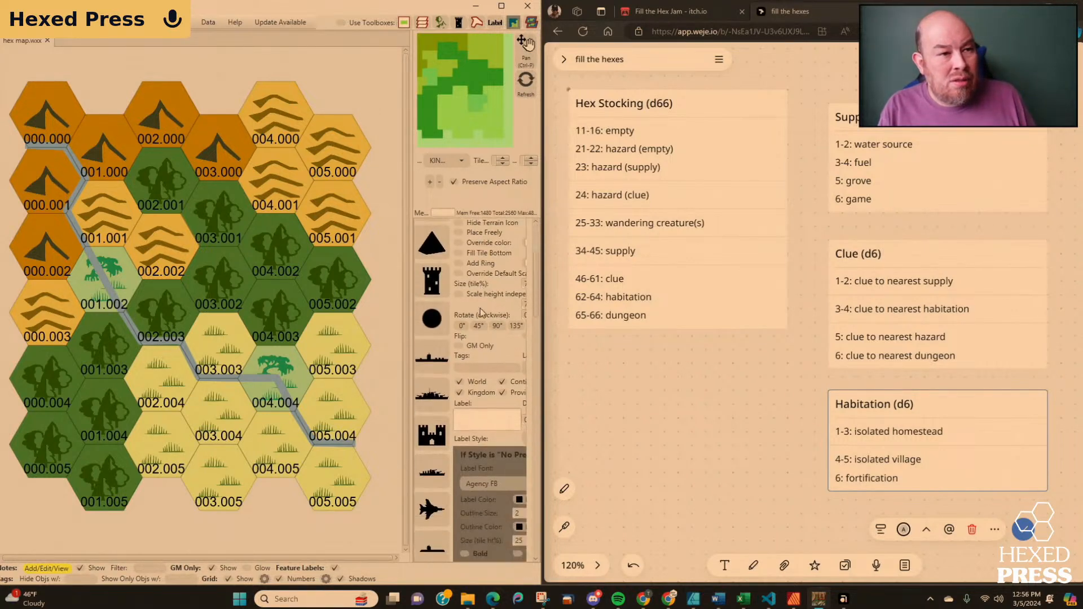
scroll(482, 312, "down", 3)
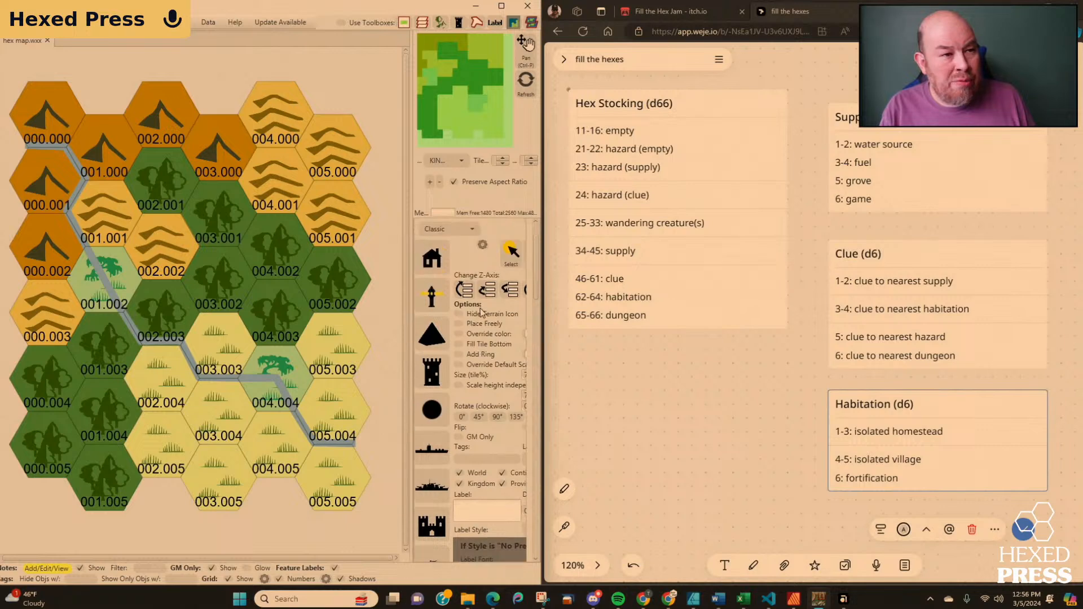
scroll(473, 327, "down", 2)
scroll(471, 328, "down", 10)
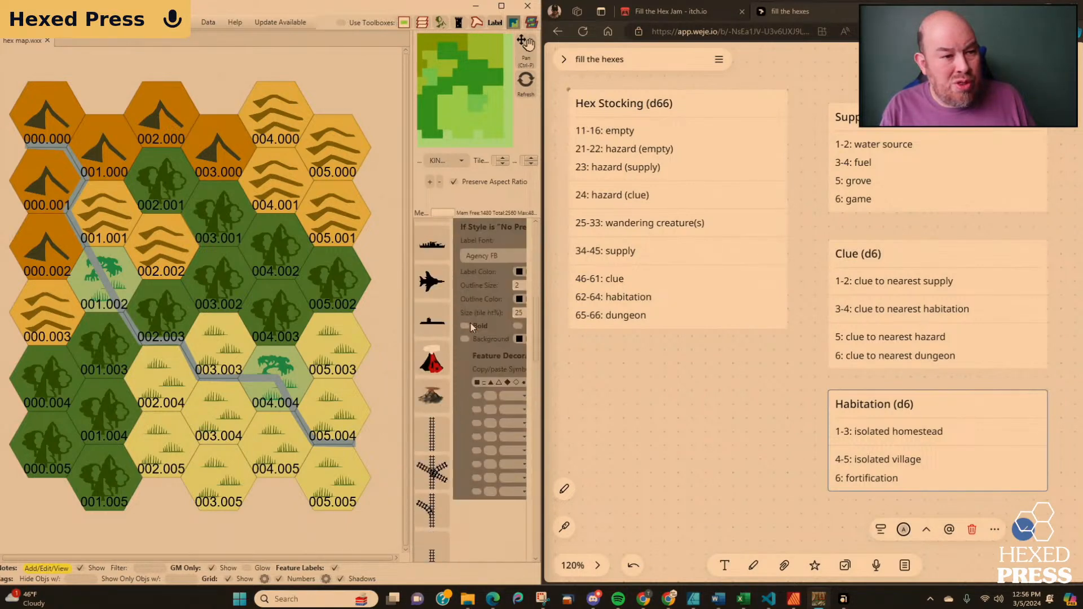
scroll(473, 327, "down", 4)
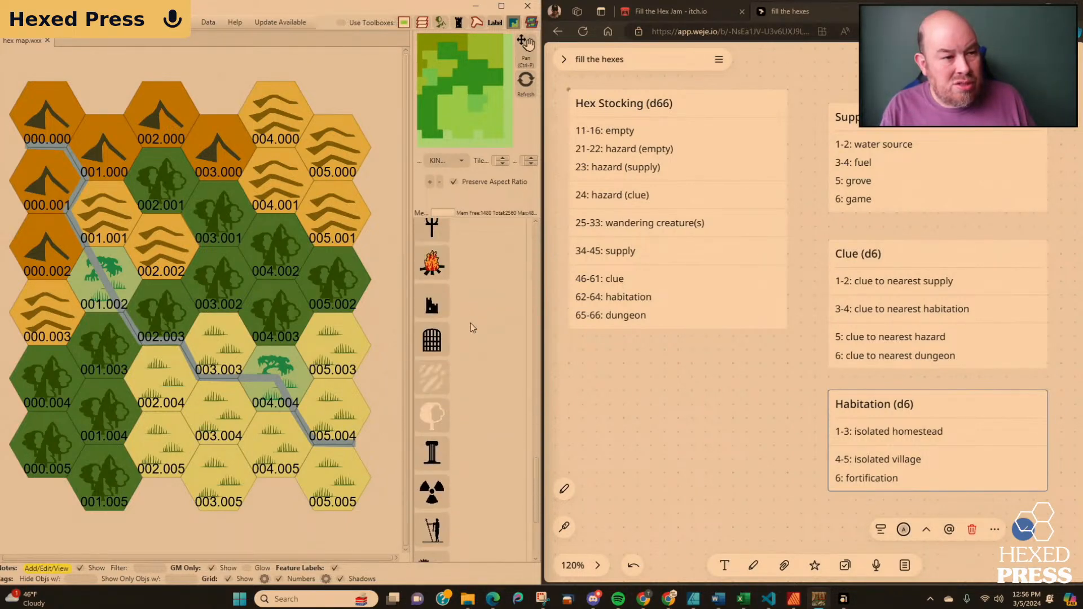
scroll(473, 328, "down", 4)
scroll(473, 328, "up", 10)
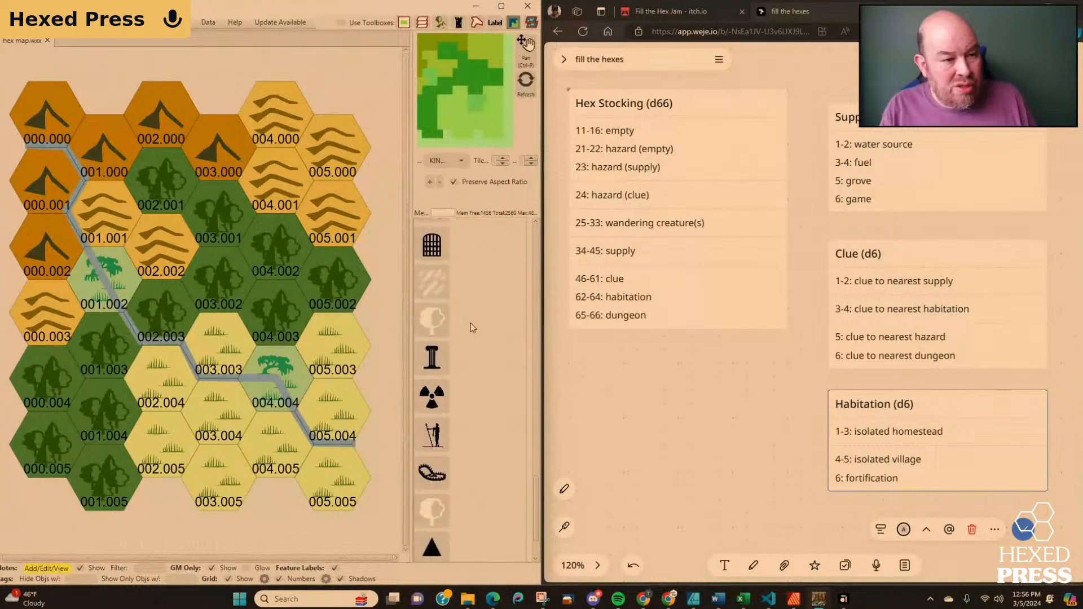
scroll(471, 327, "up", 10)
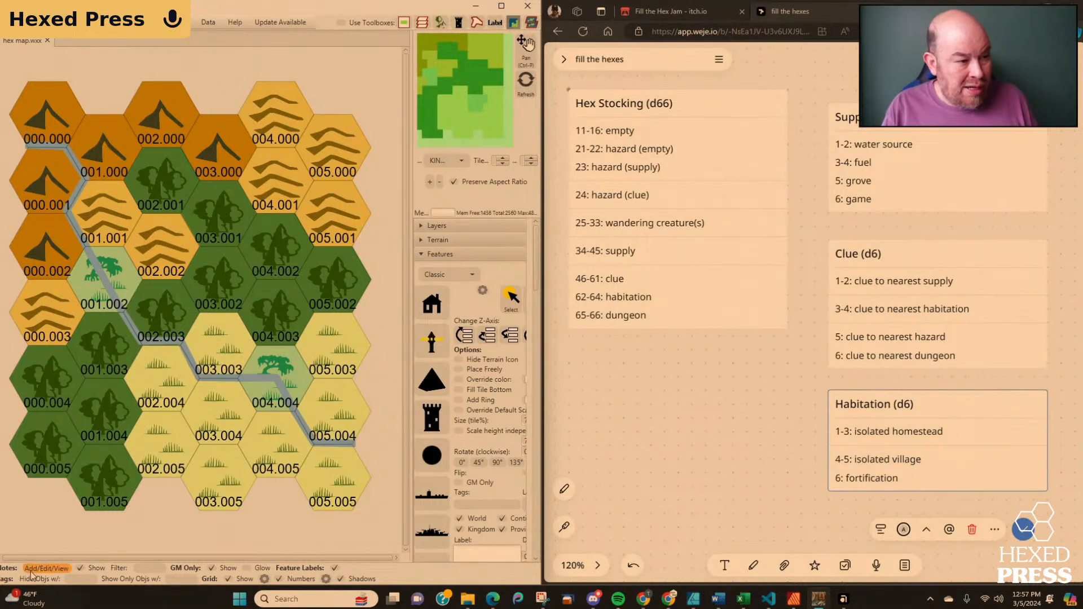
Open a blank note for hex 001.005 and close it without saving.
left_click(102, 477)
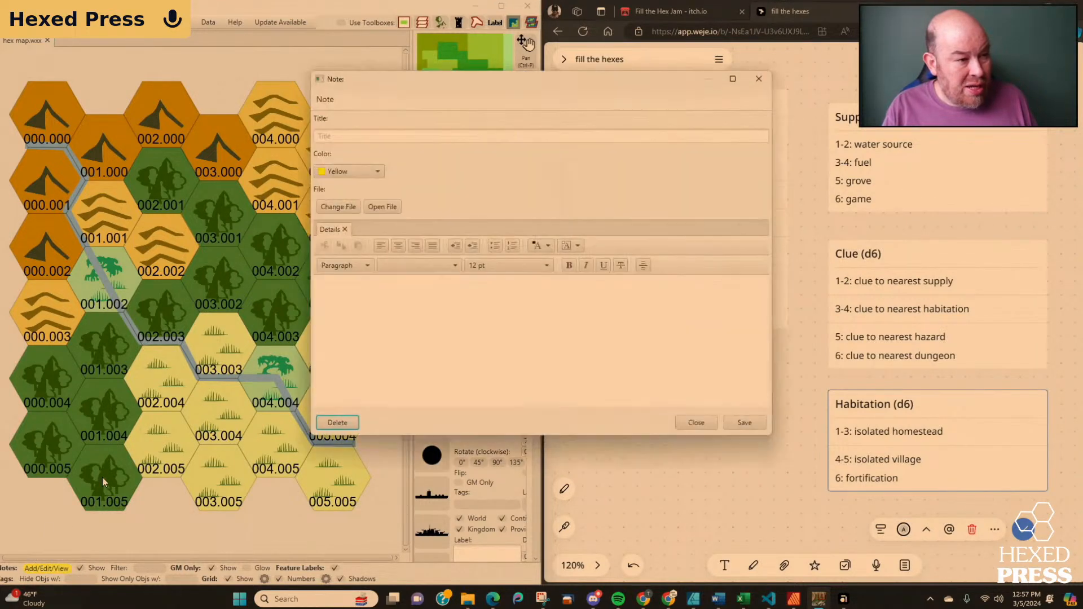
left_click(696, 423)
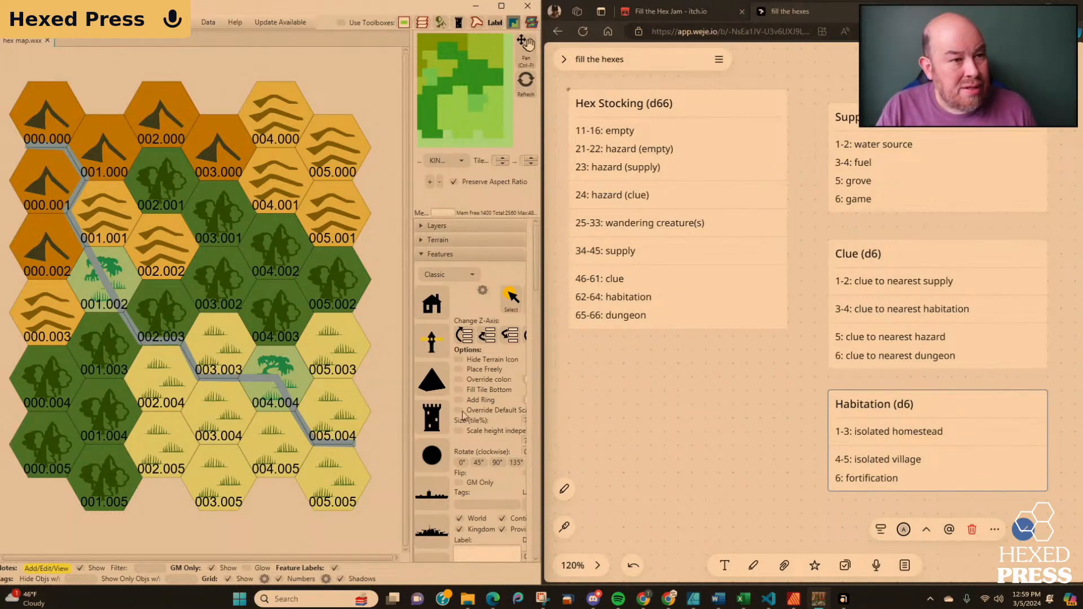
Examine the Classic feature icons again for symbols that could mark the hex contents.
scroll(468, 330, "down", 10)
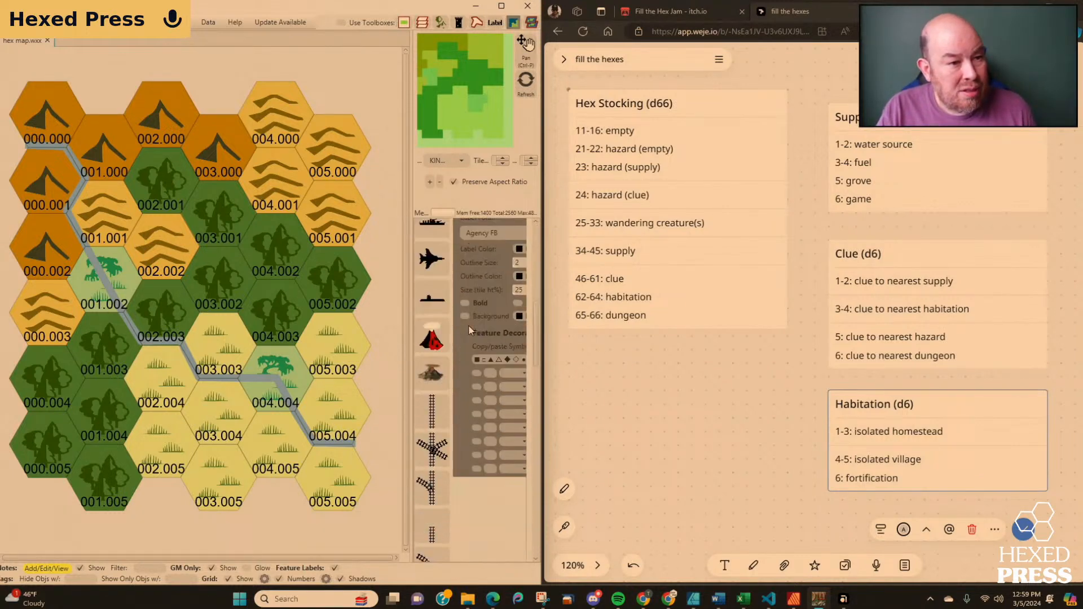
scroll(471, 330, "down", 10)
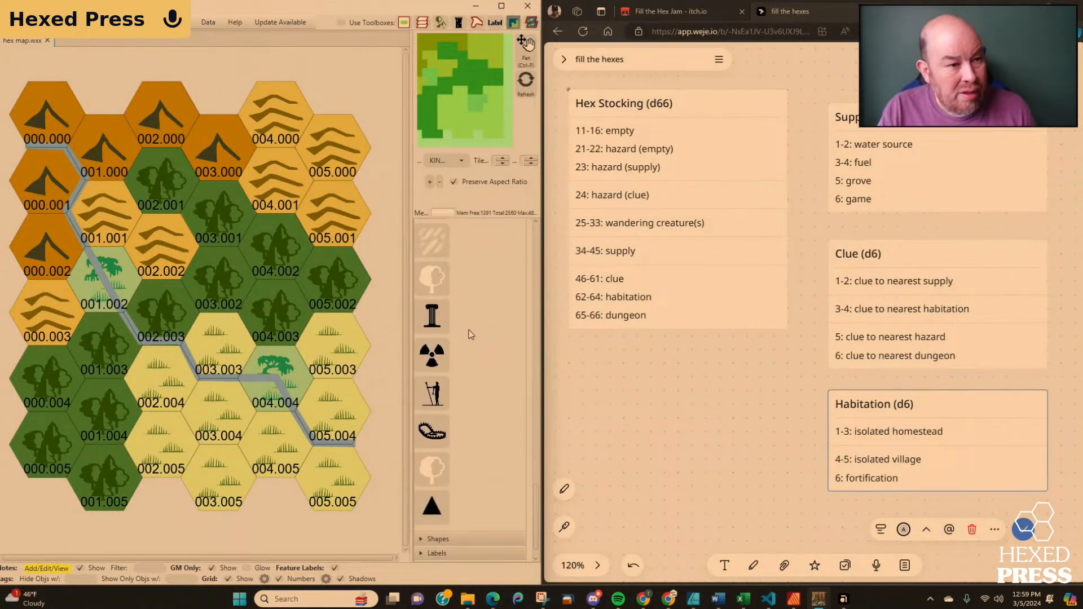
scroll(471, 332, "up", 2)
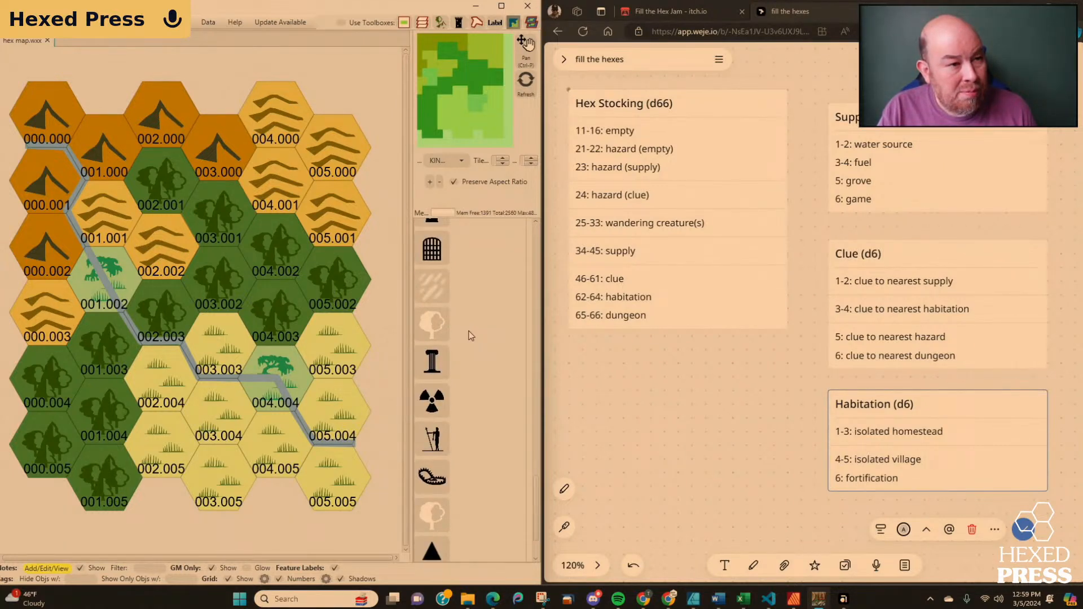
scroll(471, 334, "up", 1)
scroll(471, 336, "up", 2)
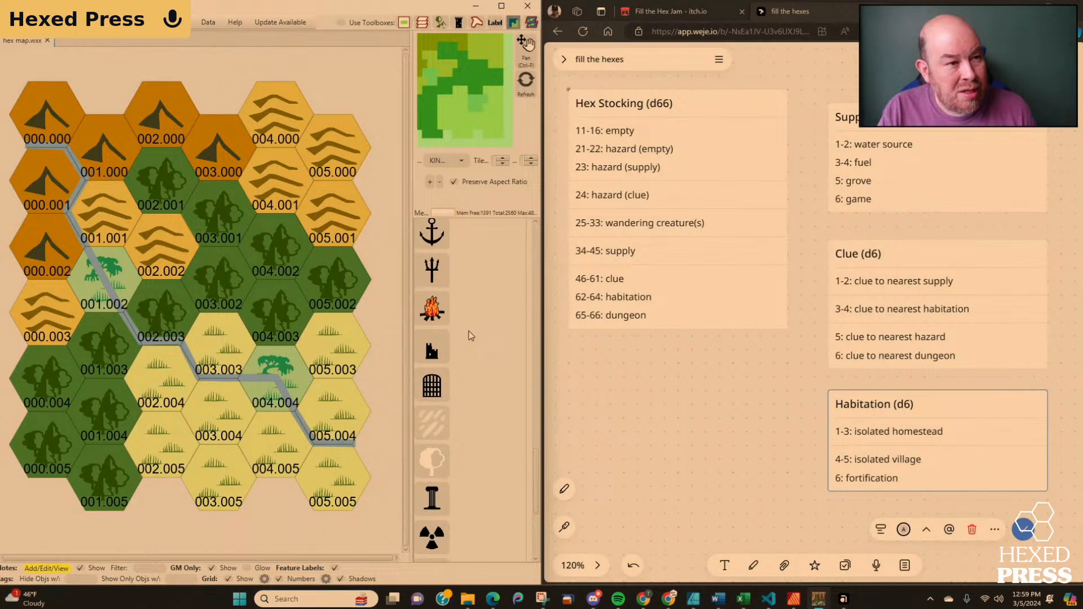
scroll(471, 335, "up", 7)
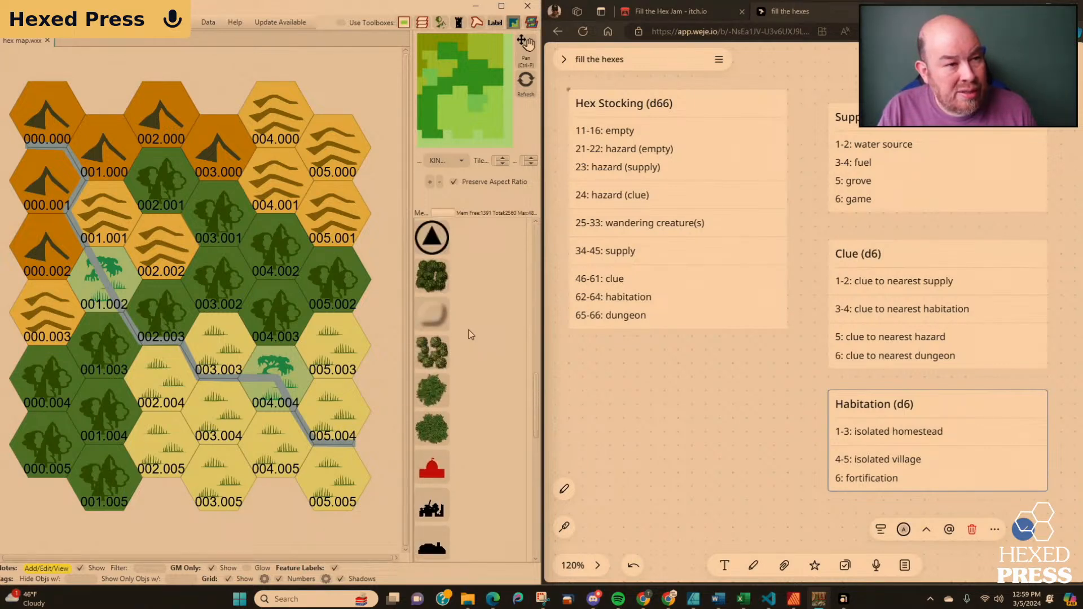
scroll(471, 335, "up", 10)
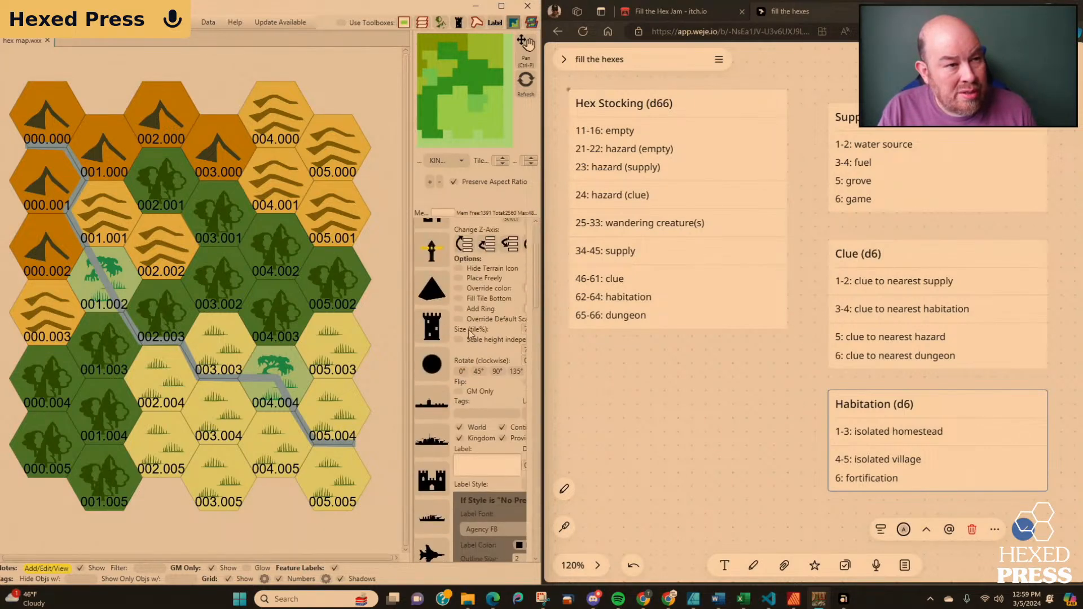
scroll(470, 334, "up", 3)
Filter the map features to the Lineart category and look through its icons.
left_click(462, 275)
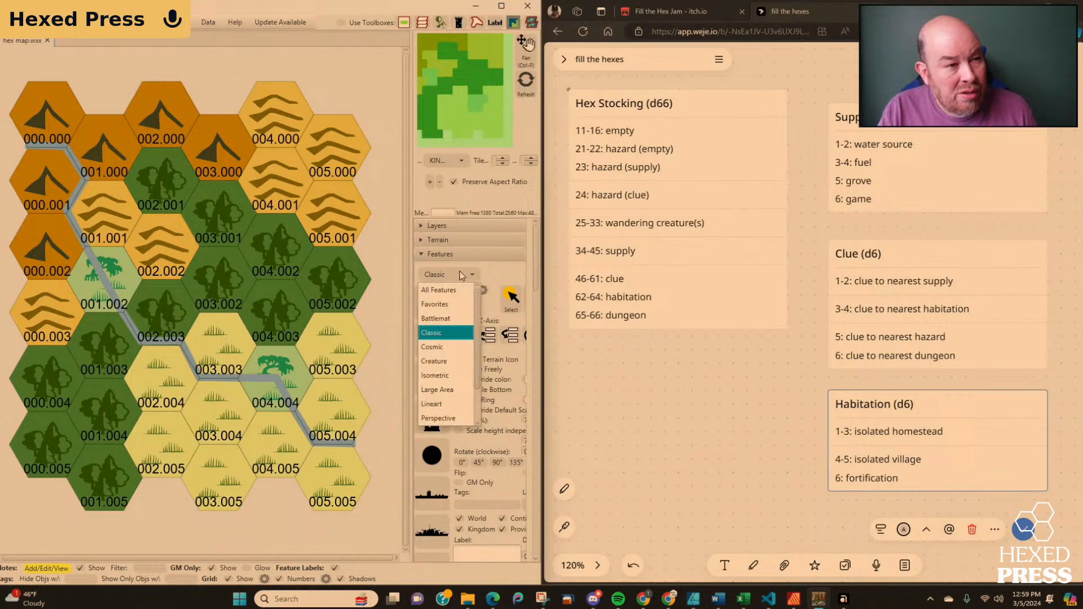
scroll(456, 365, "down", 1)
left_click(451, 363)
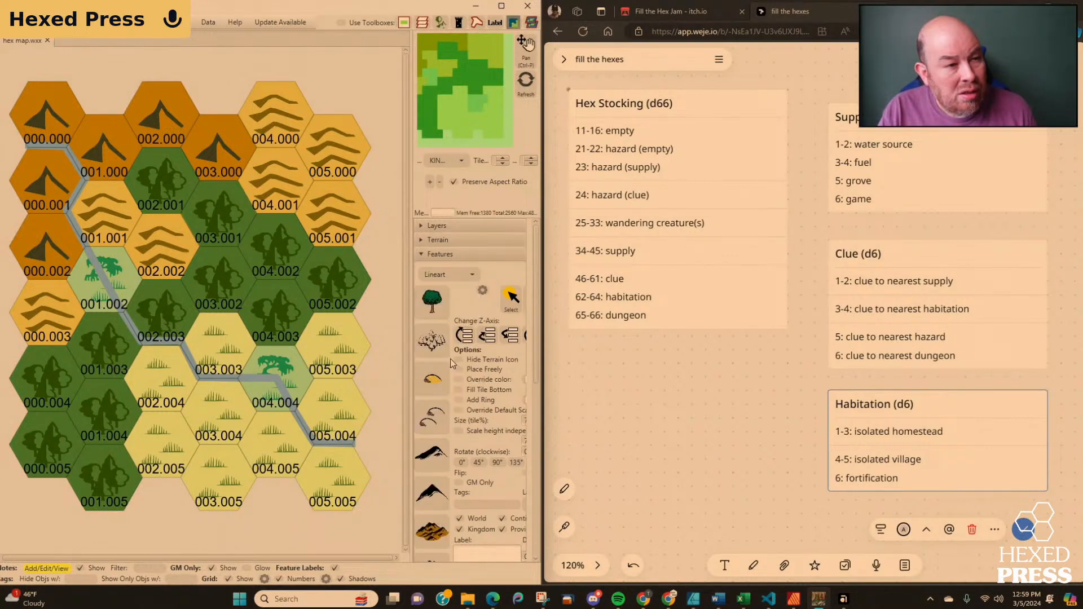
scroll(449, 337, "down", 5)
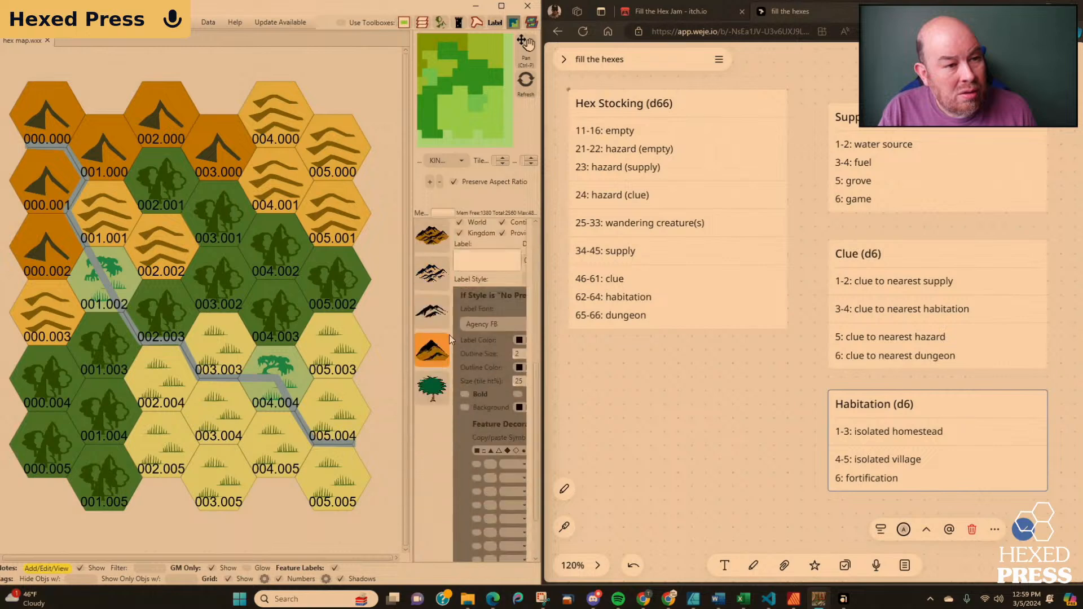
scroll(449, 334, "up", 5)
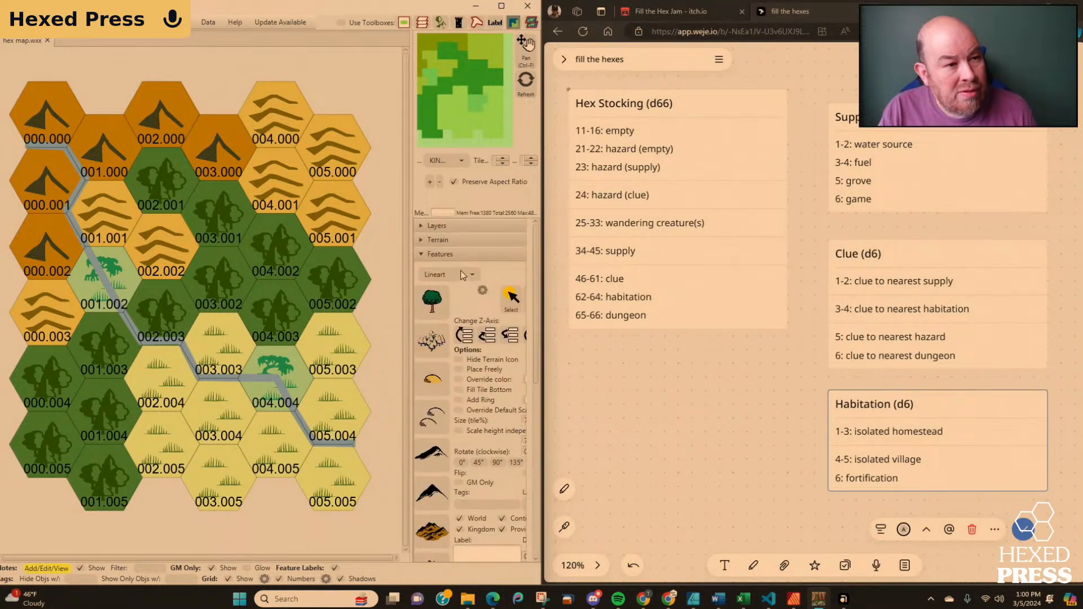
Switch the feature category to Token and look through its creature and character portraits.
left_click(447, 274)
left_click(449, 418)
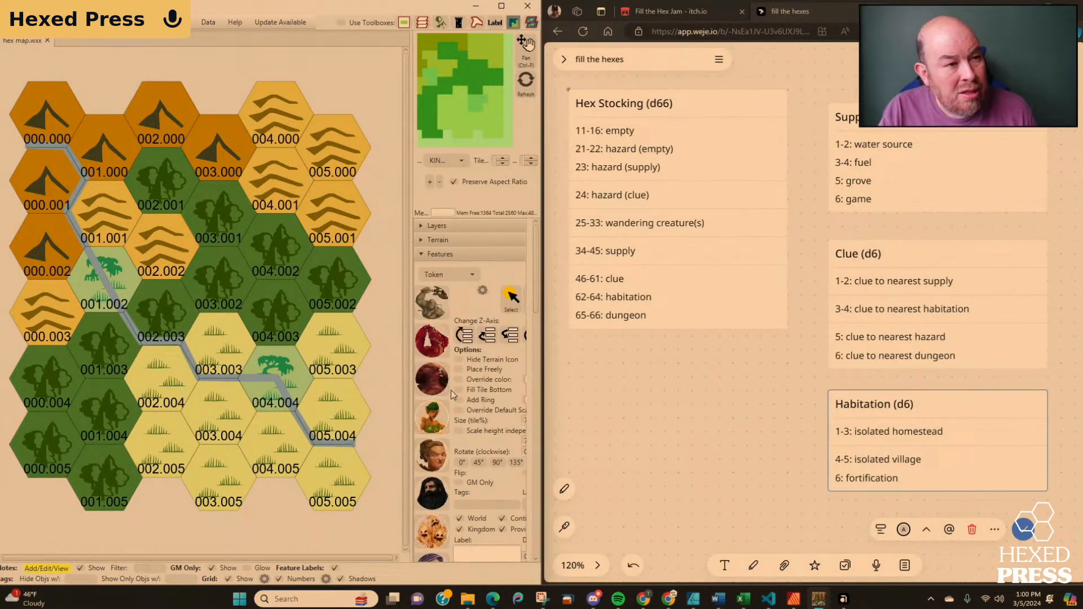
scroll(441, 327, "down", 3)
scroll(440, 323, "down", 5)
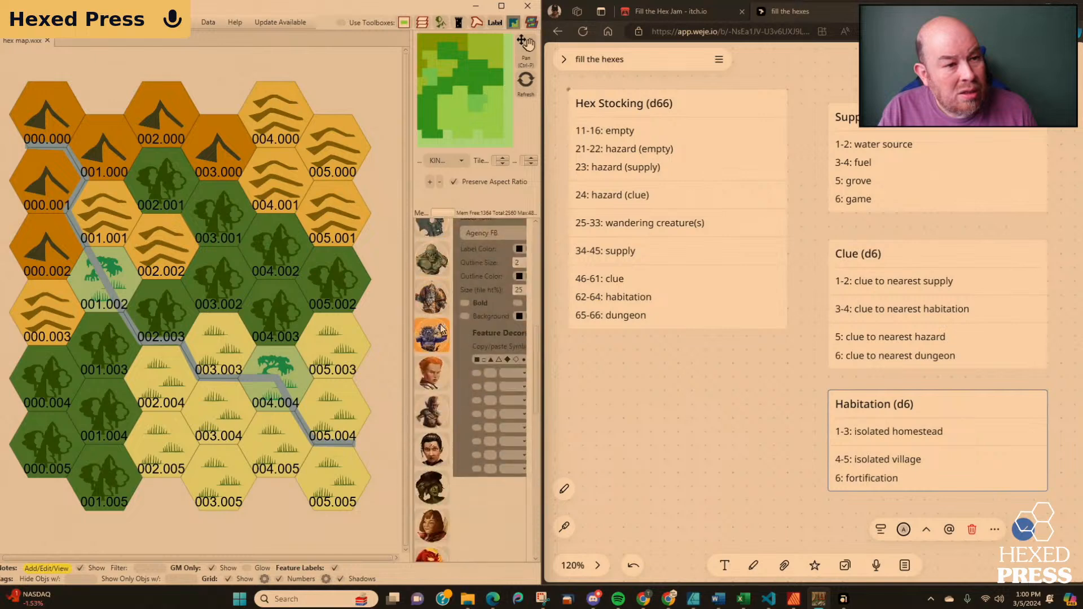
scroll(440, 324, "down", 4)
scroll(440, 323, "up", 12)
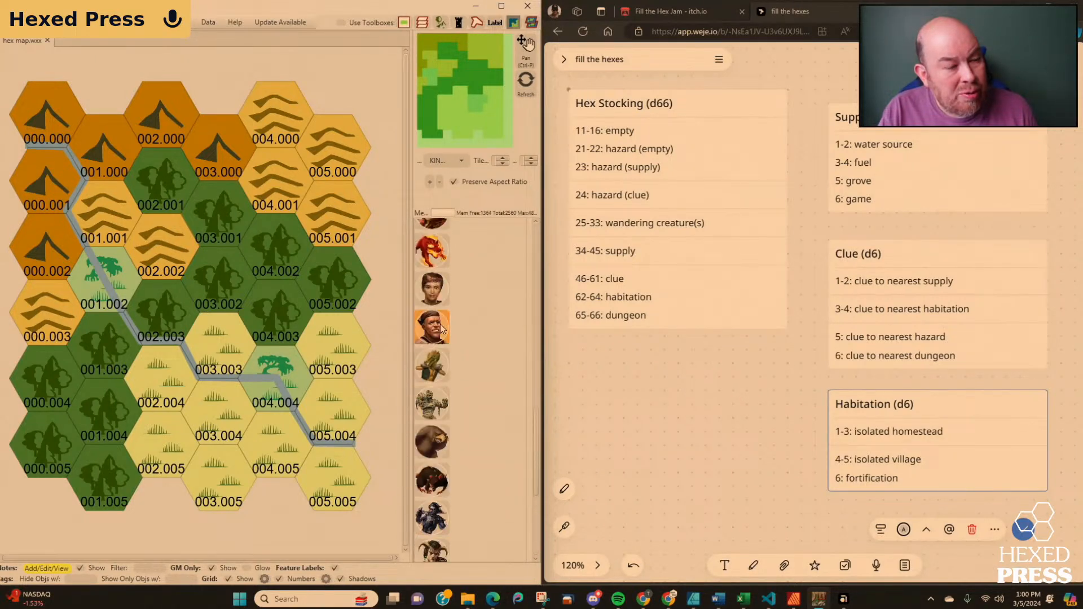
scroll(441, 327, "up", 5)
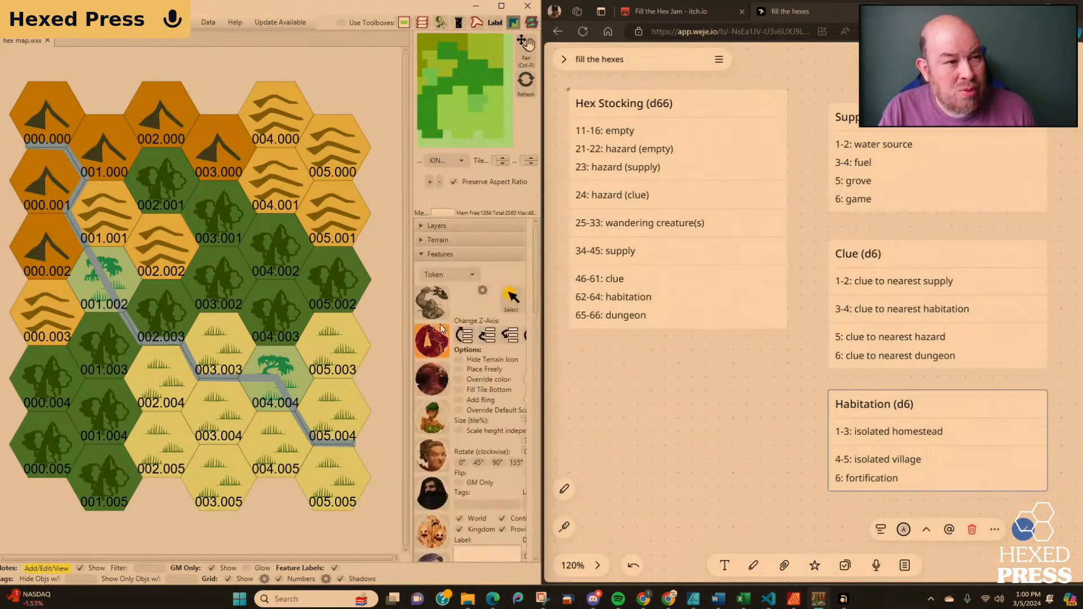
Switch the feature category to Resource and look through its icons.
left_click(462, 275)
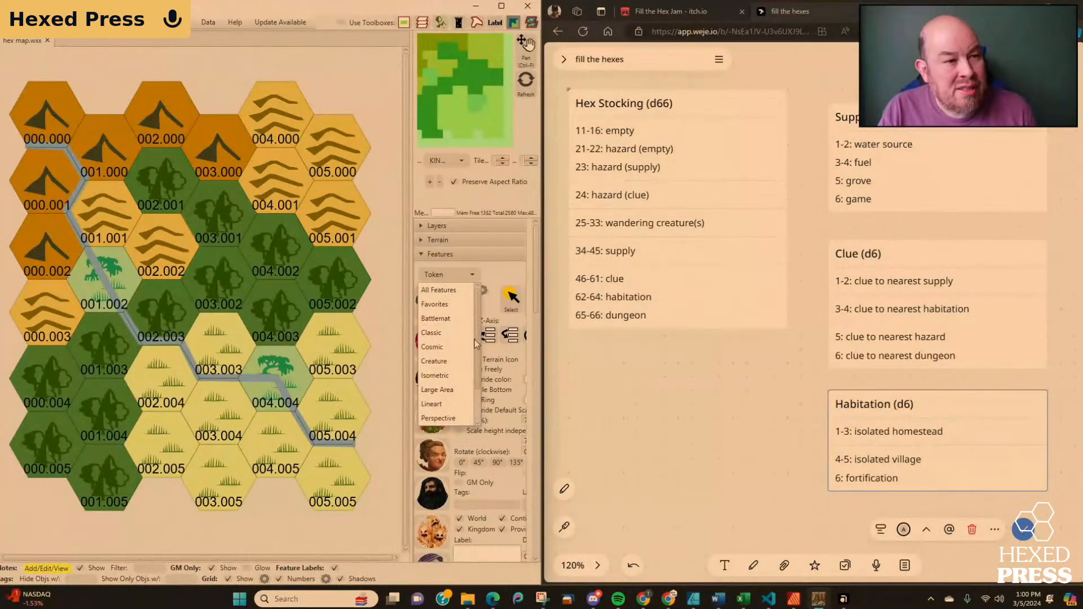
scroll(479, 368, "up", 1)
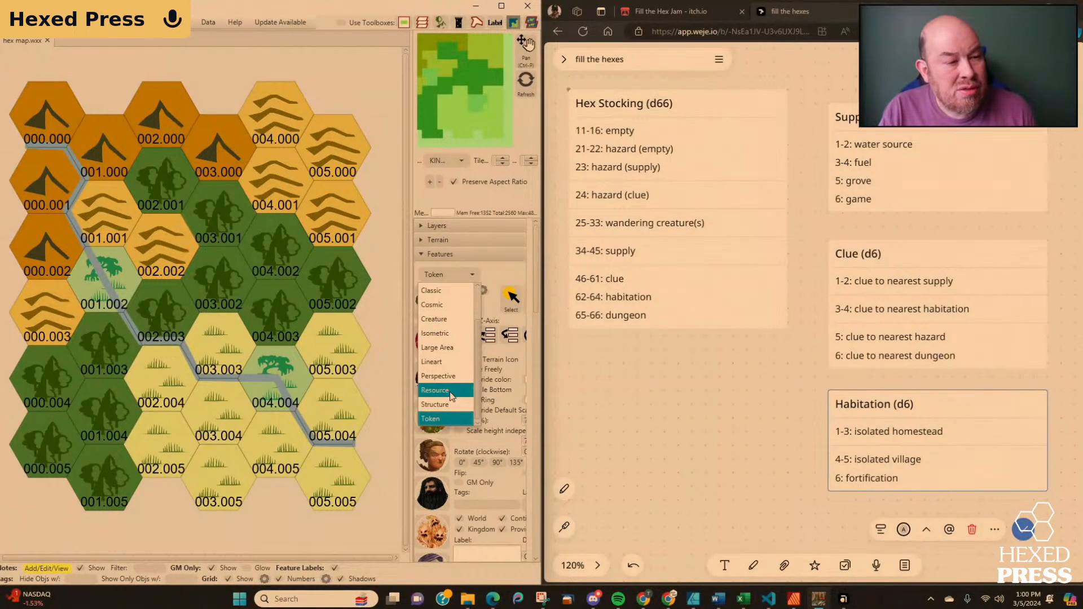
left_click(435, 410)
scroll(456, 355, "down", 8)
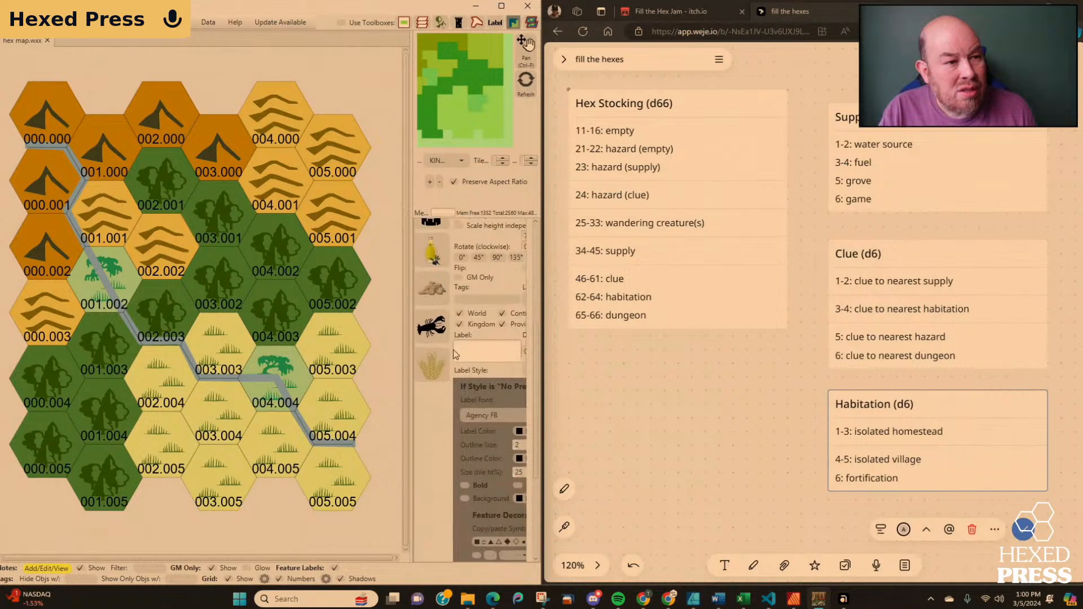
scroll(455, 355, "up", 8)
Switch the feature category to Classic and place the radiation symbol in hex 000.000.
left_click(471, 274)
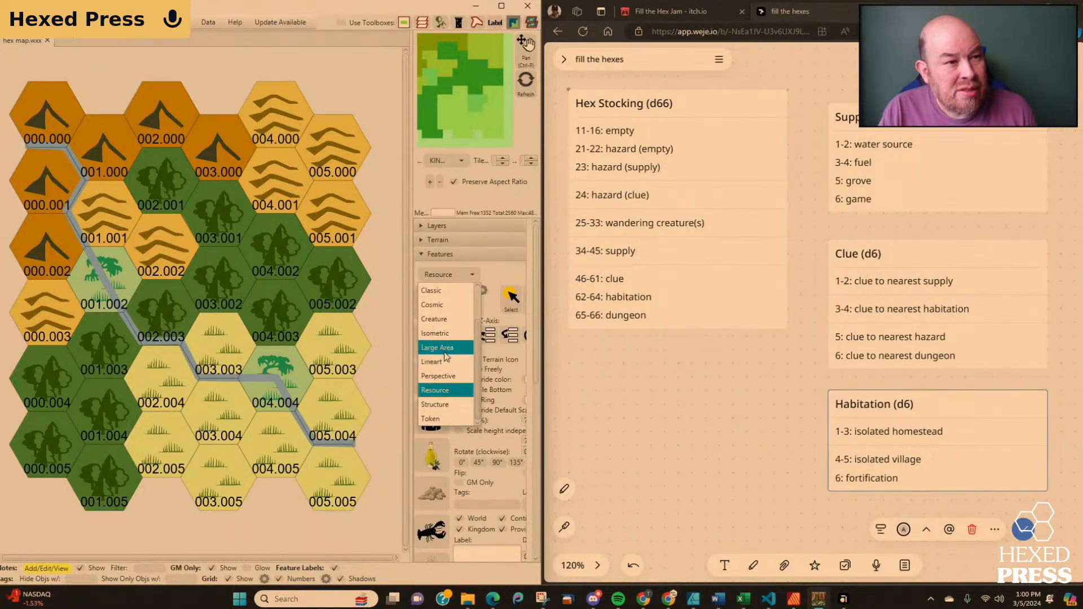
left_click(440, 290)
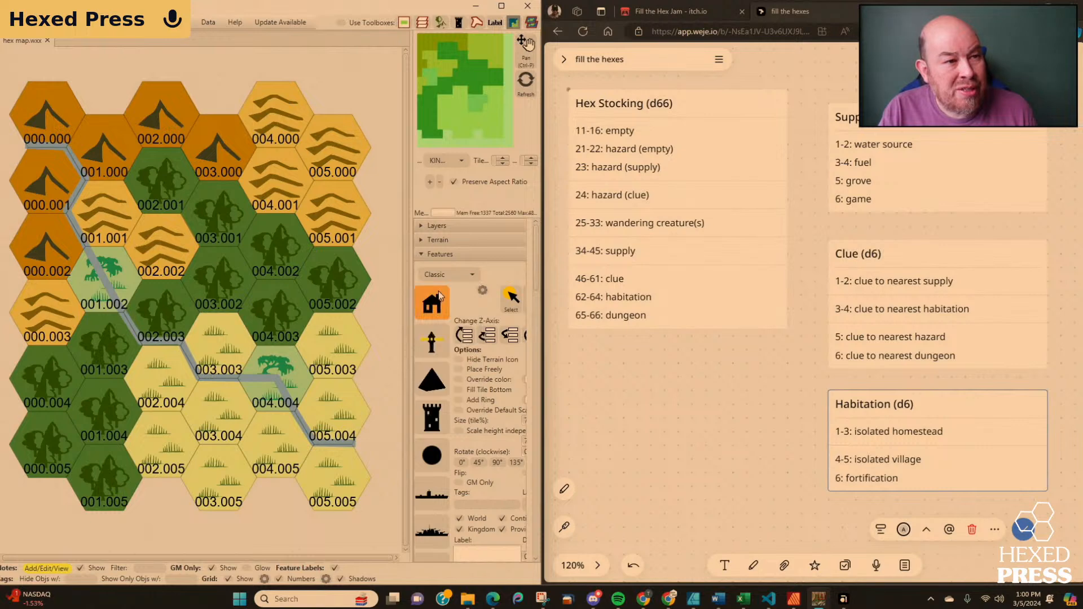
scroll(443, 348, "down", 5)
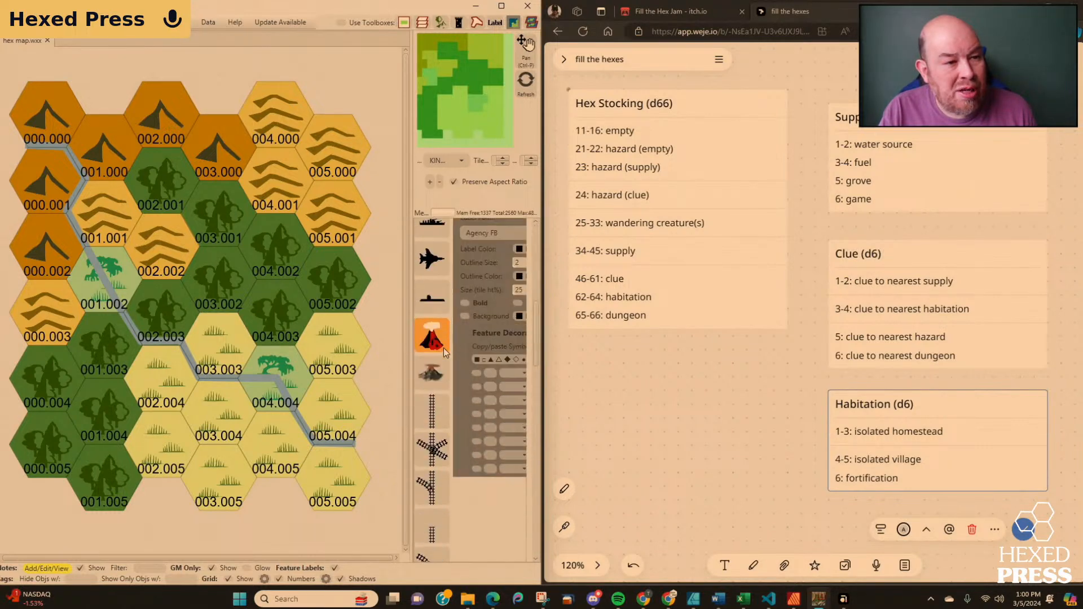
scroll(445, 383, "down", 10)
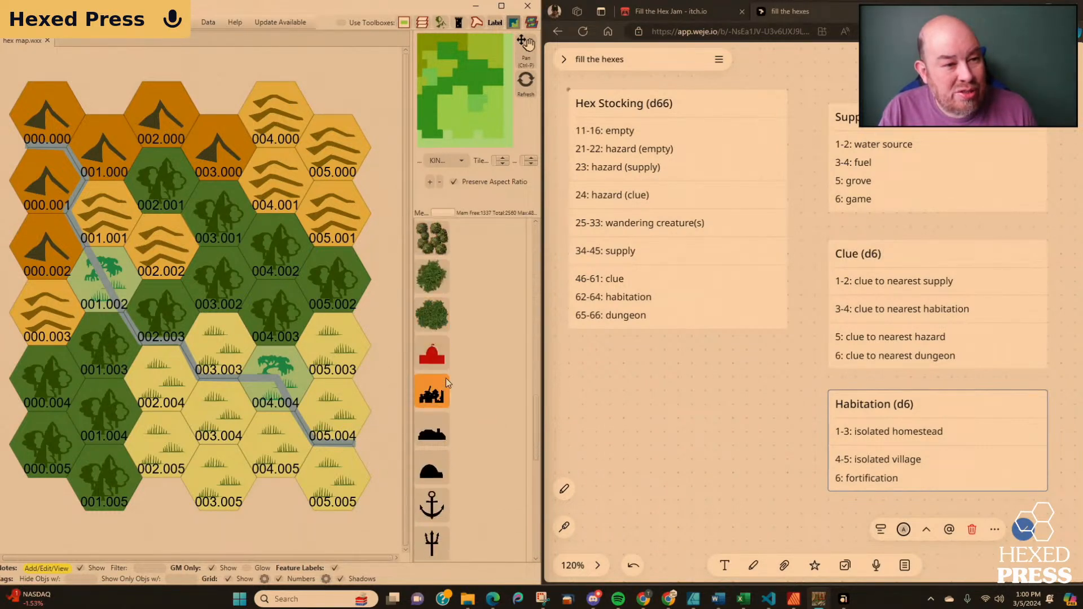
scroll(446, 378, "down", 1)
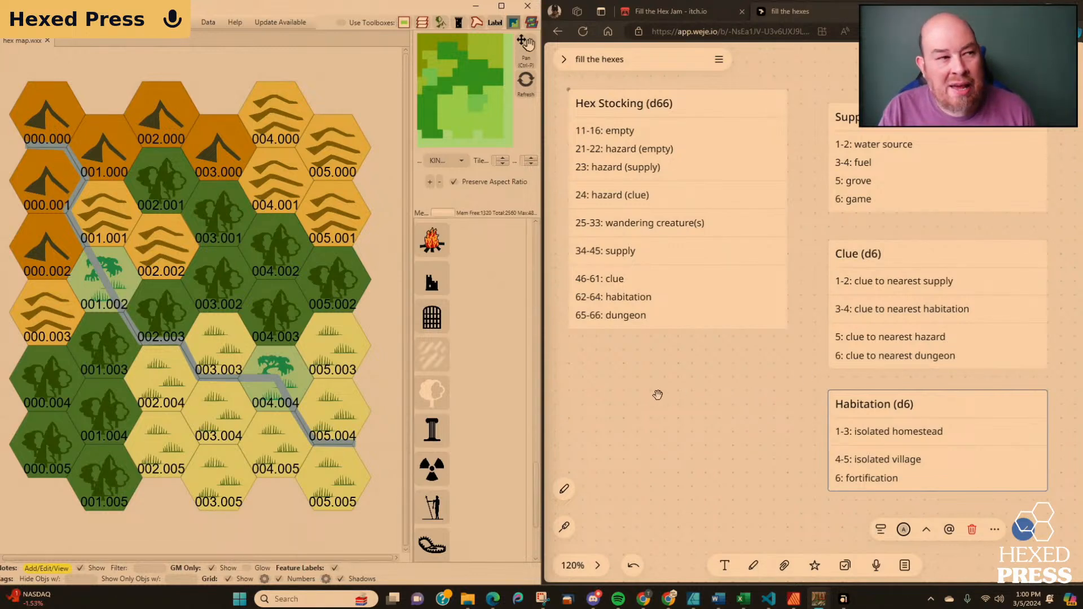
left_click(434, 471)
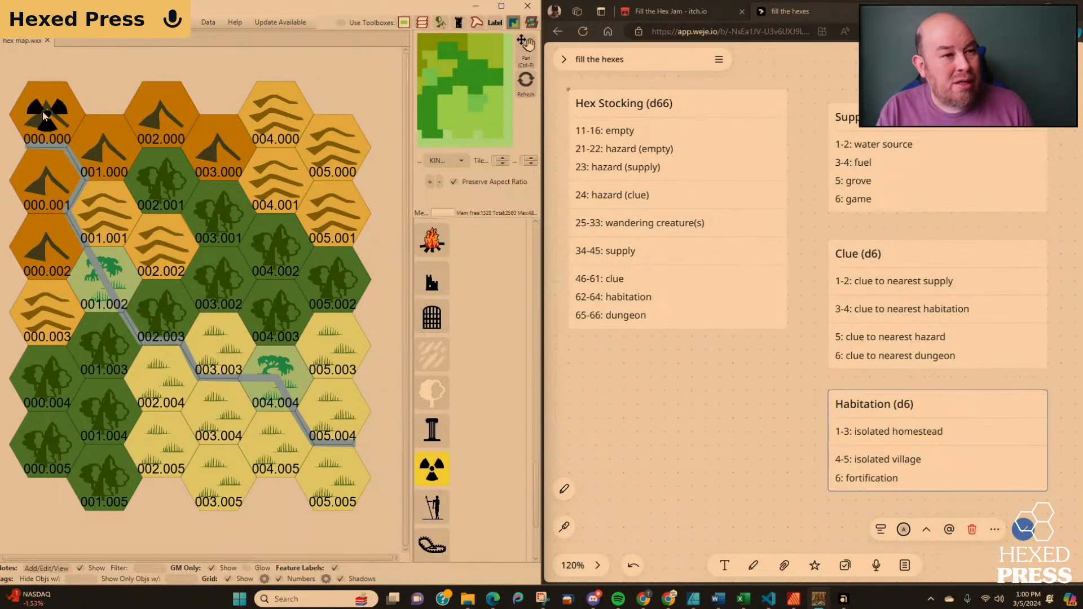
scroll(545, 309, "up", 5)
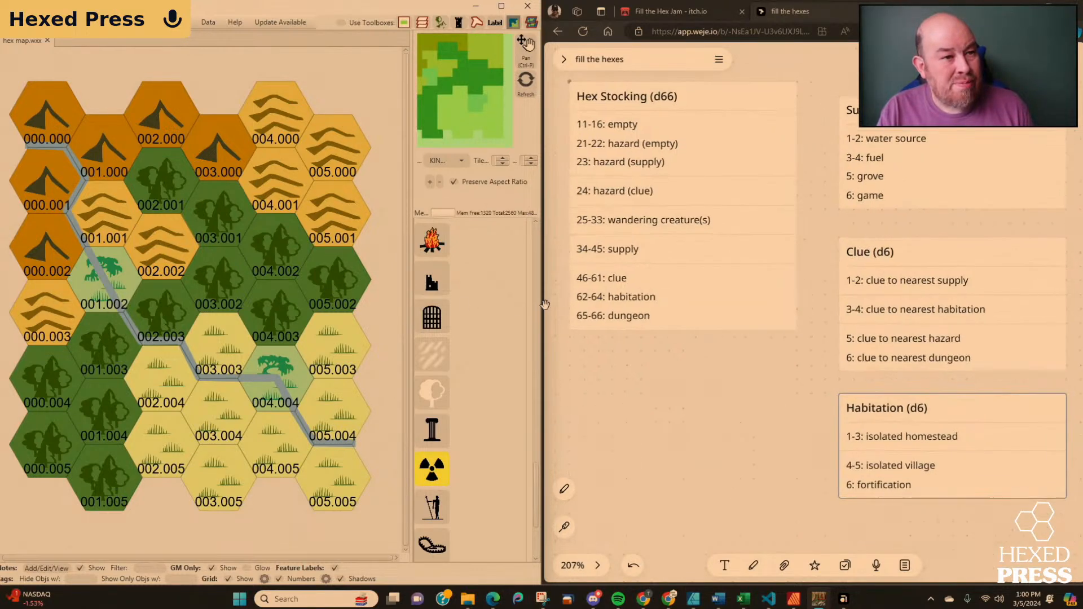
scroll(524, 311, "down", 1)
scroll(524, 311, "down", 5)
scroll(597, 323, "down", 4)
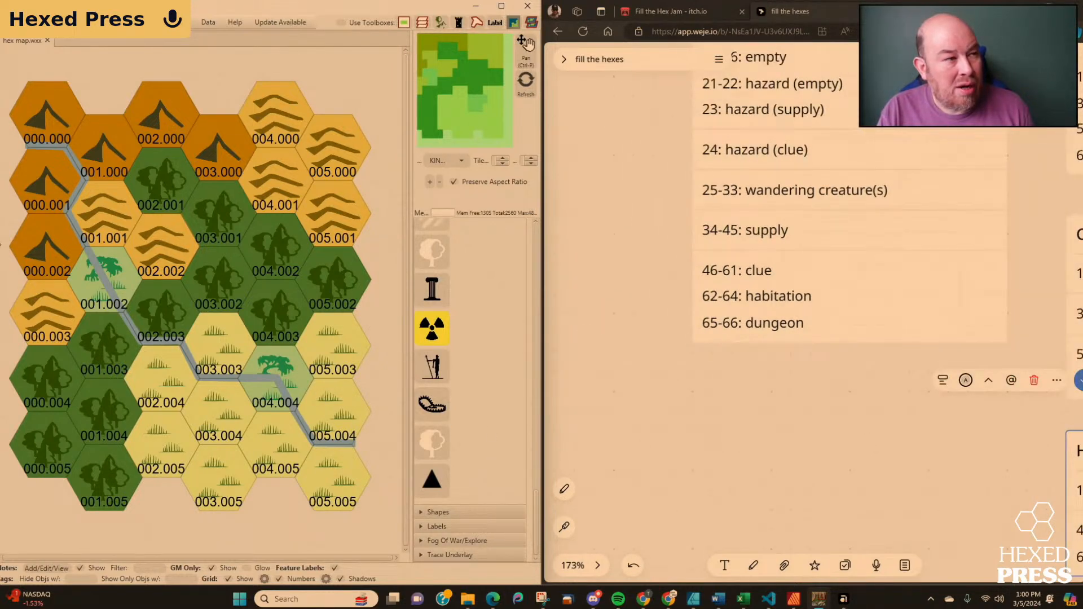
left_click(49, 123)
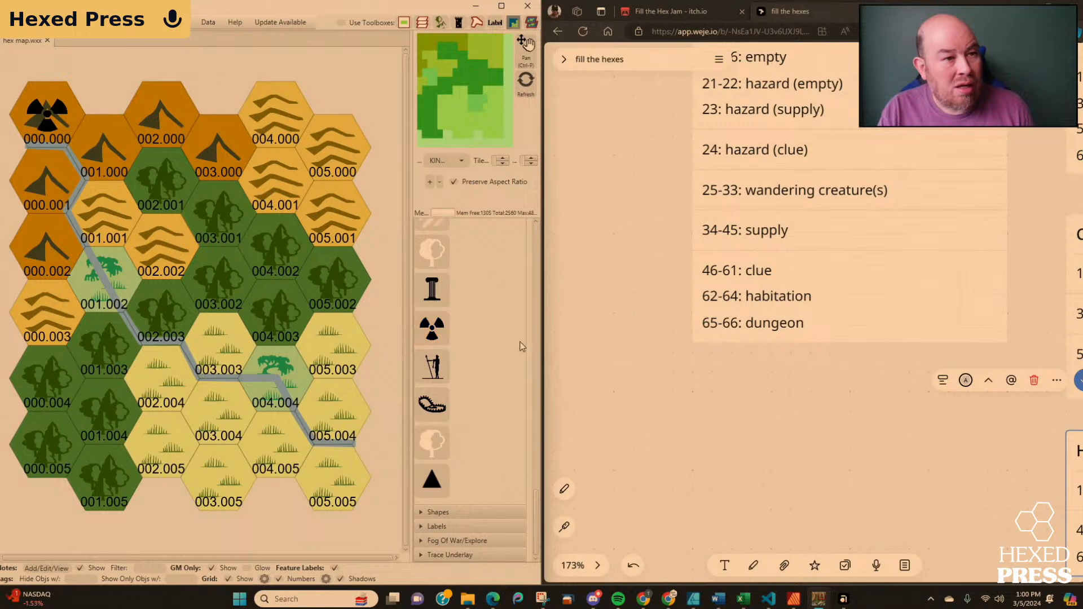
Place the Classic bear trap icon in hex 000.001.
scroll(629, 339, "down", 5)
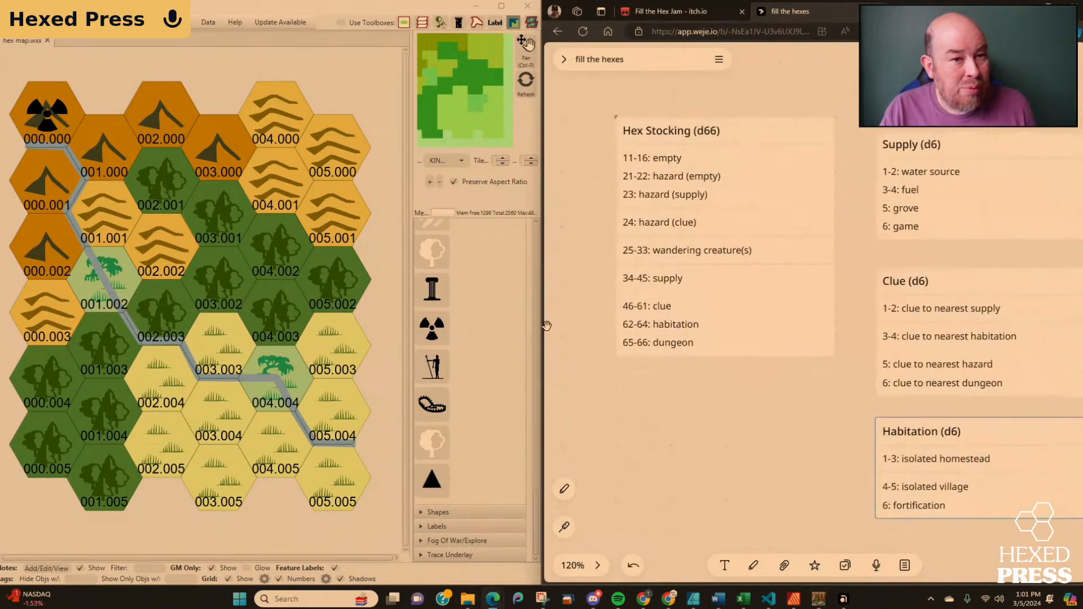
left_click_drag(709, 433, 666, 422)
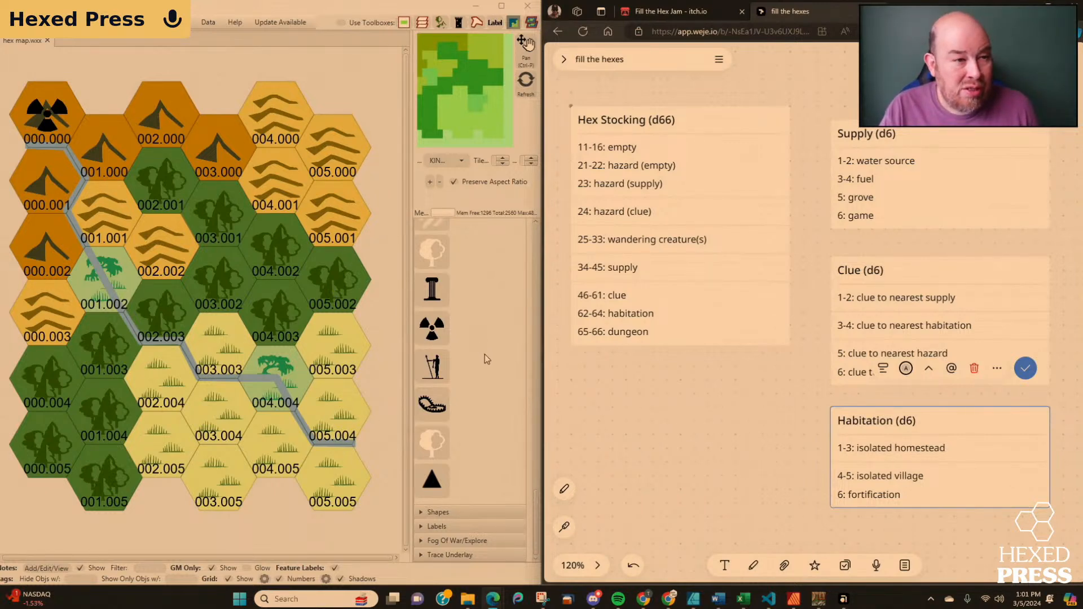
scroll(480, 388, "down", 5)
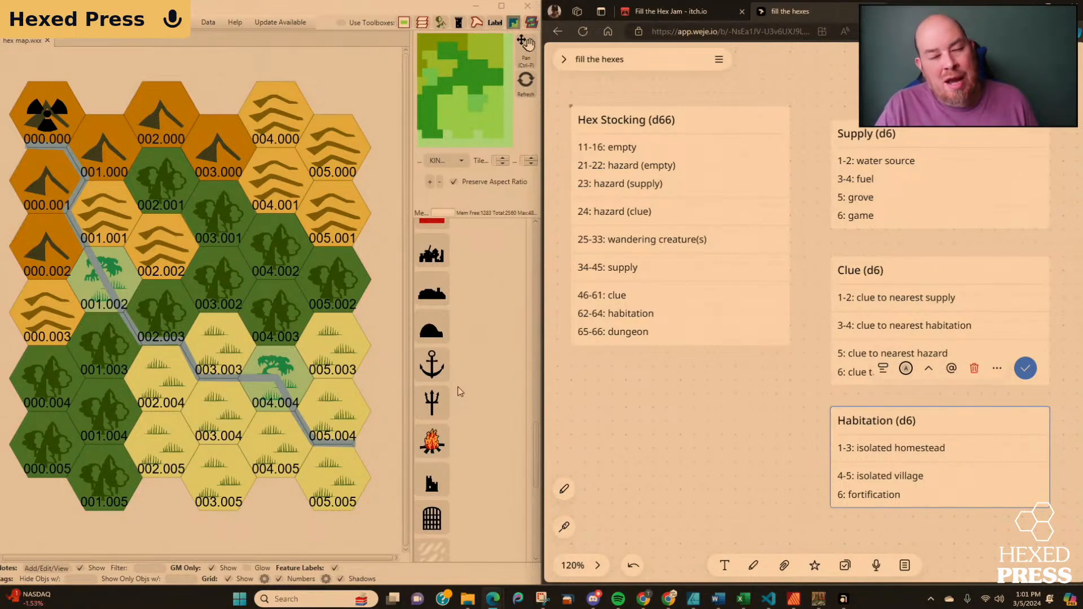
left_click(612, 438)
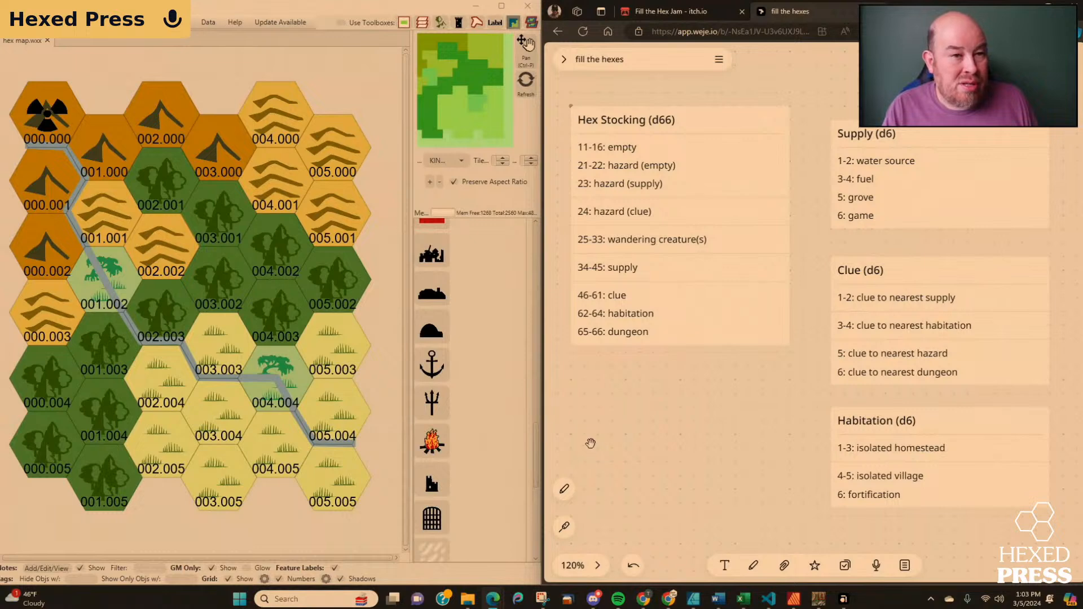
scroll(444, 388, "down", 4)
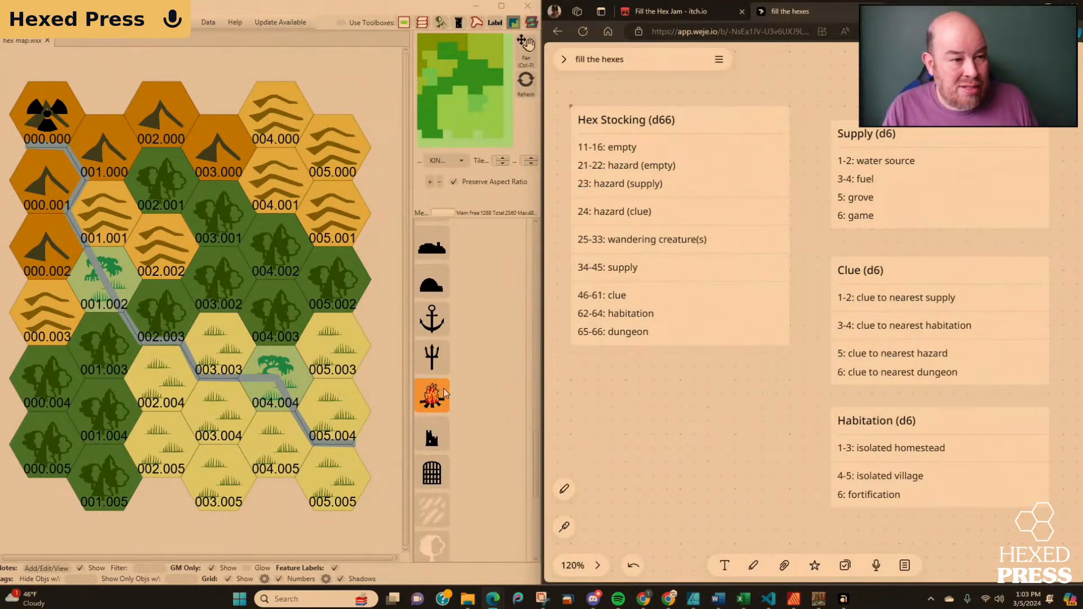
scroll(443, 388, "down", 3)
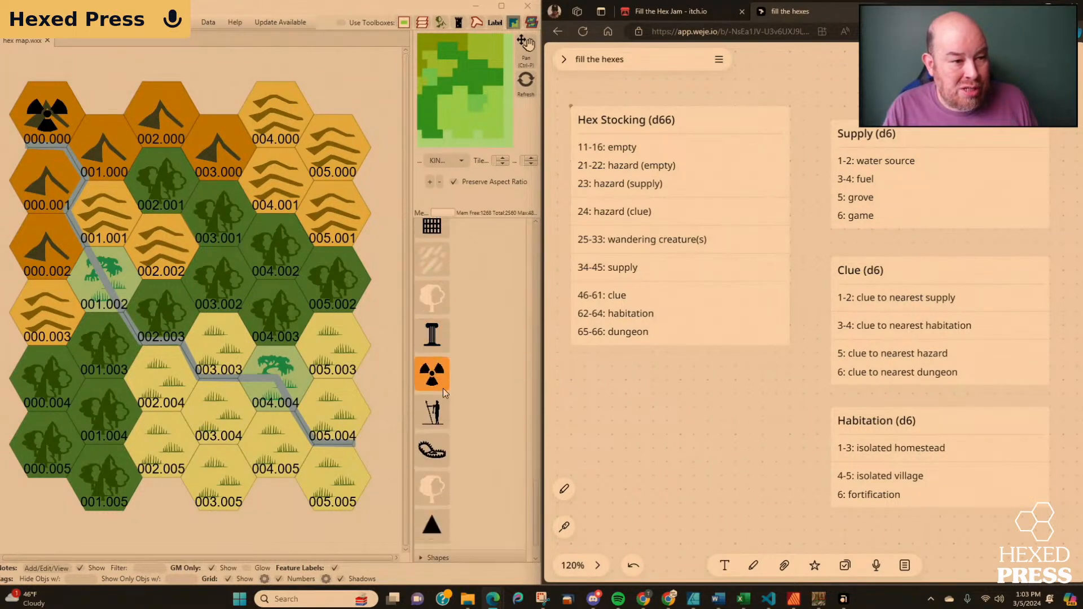
left_click(432, 449)
left_click(104, 279)
left_click_drag(56, 284, 39, 188)
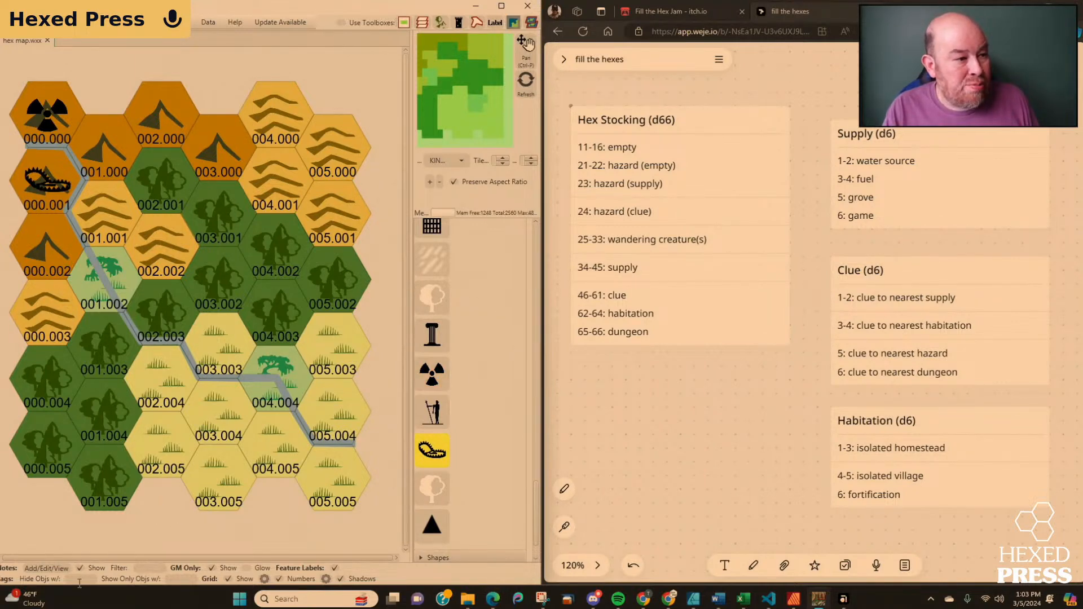
Add a yellow note titled "Hazard (clue)" to hex 000.001 and save it.
left_click(49, 569)
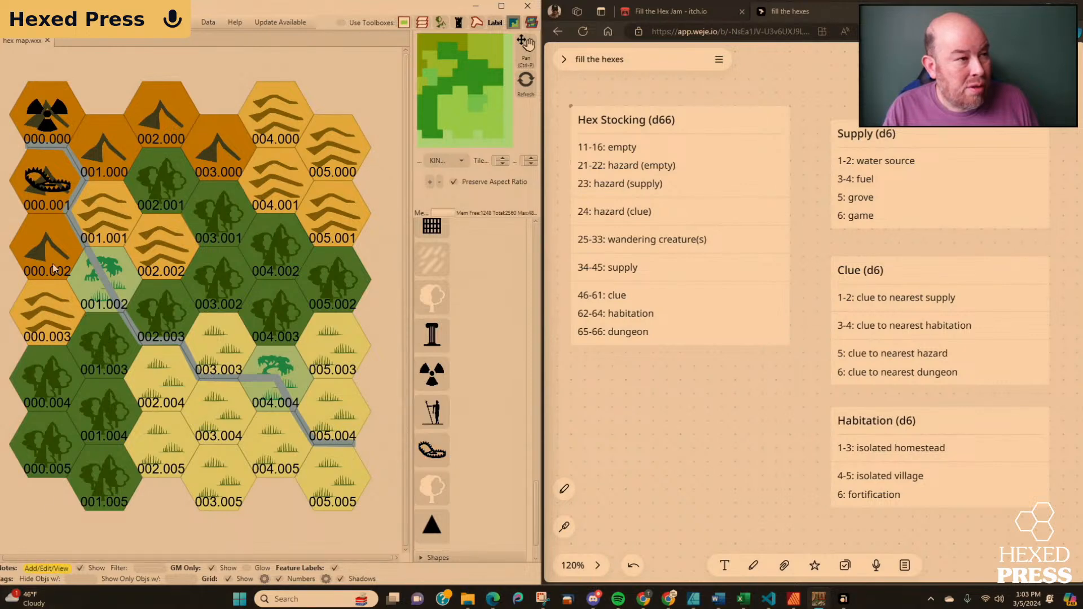
left_click(45, 187)
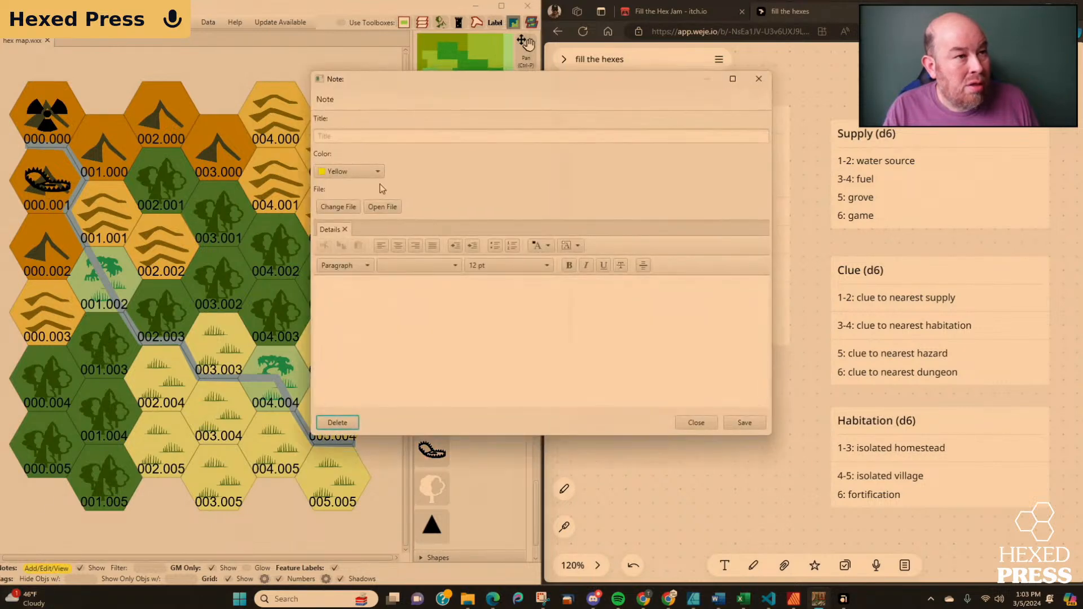
left_click(372, 140)
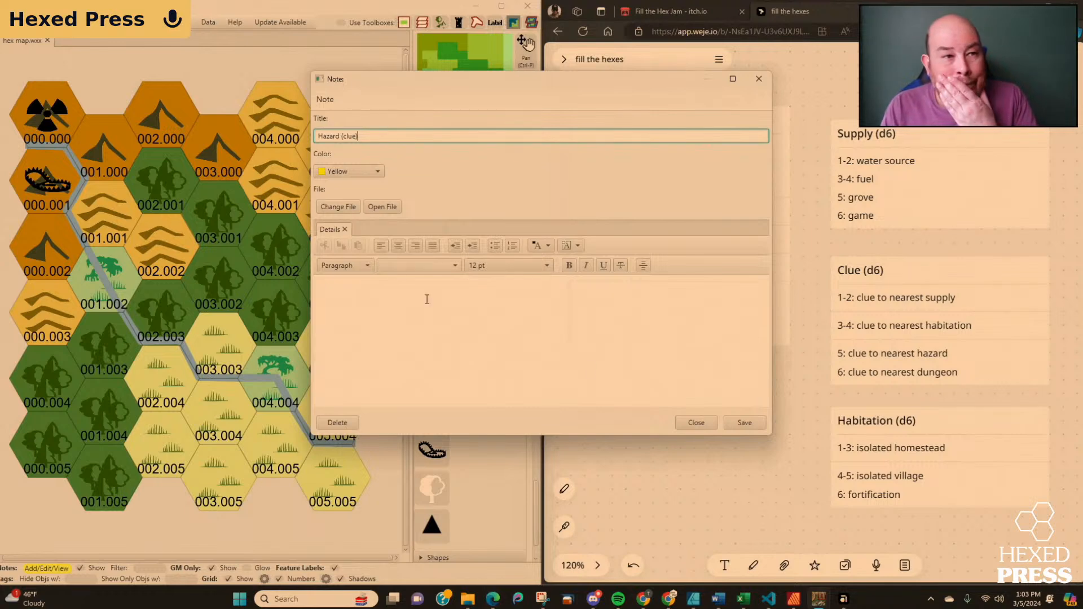
left_click(745, 423)
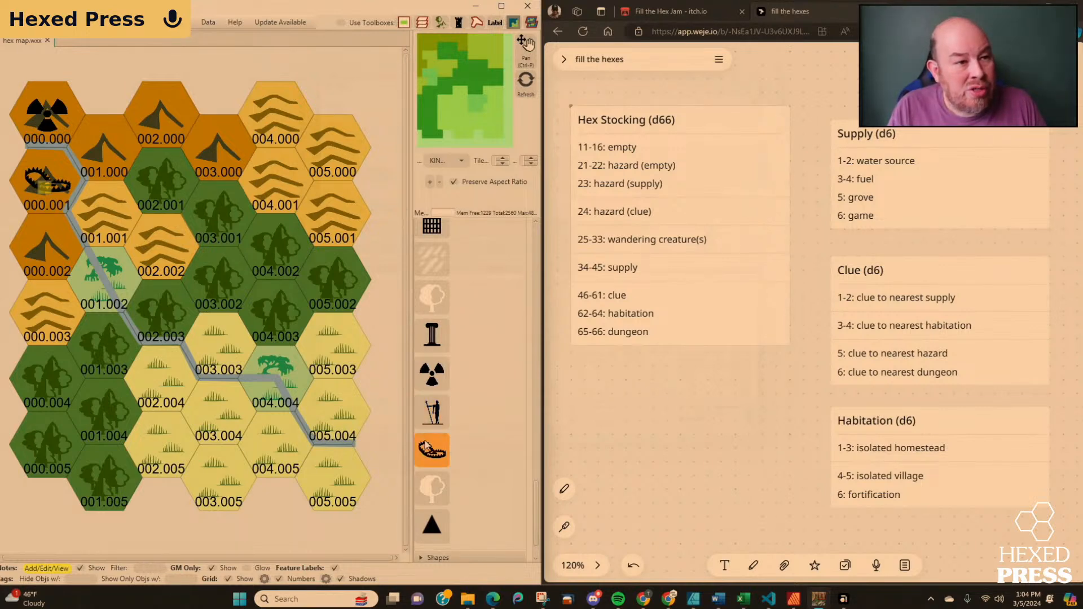
Look back through the Classic feature icons, then switch to the Creature category and examine its icons.
scroll(444, 448, "up", 3)
scroll(444, 446, "up", 10)
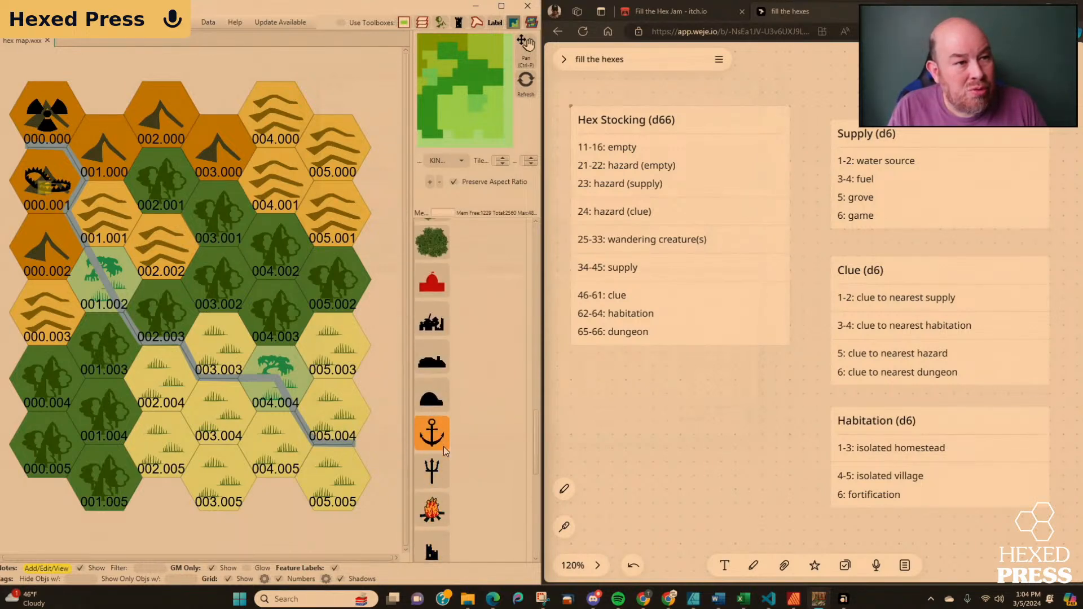
scroll(443, 446, "up", 10)
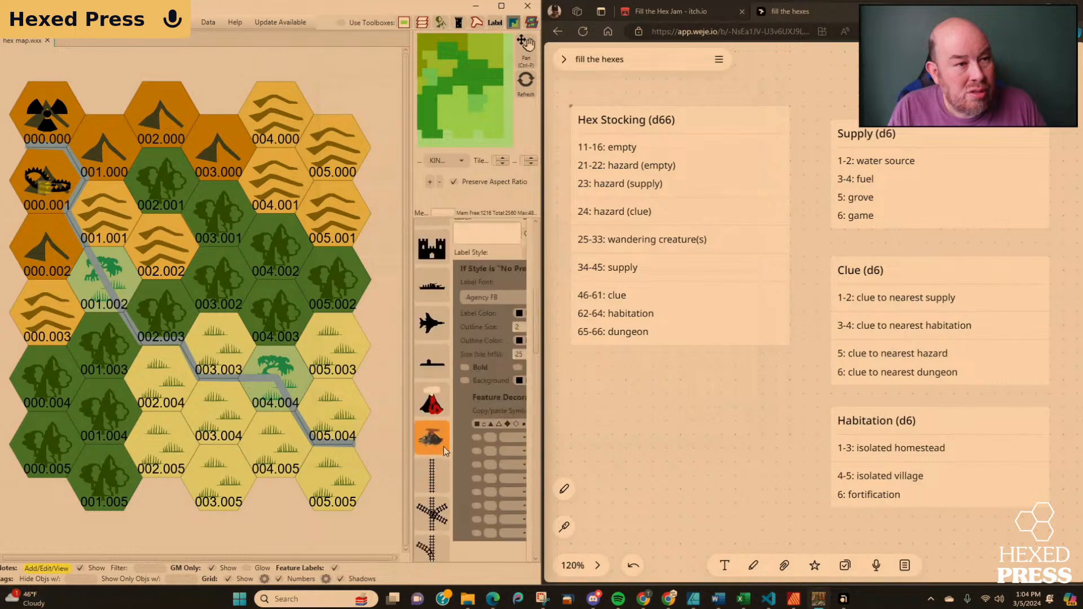
scroll(444, 445, "up", 2)
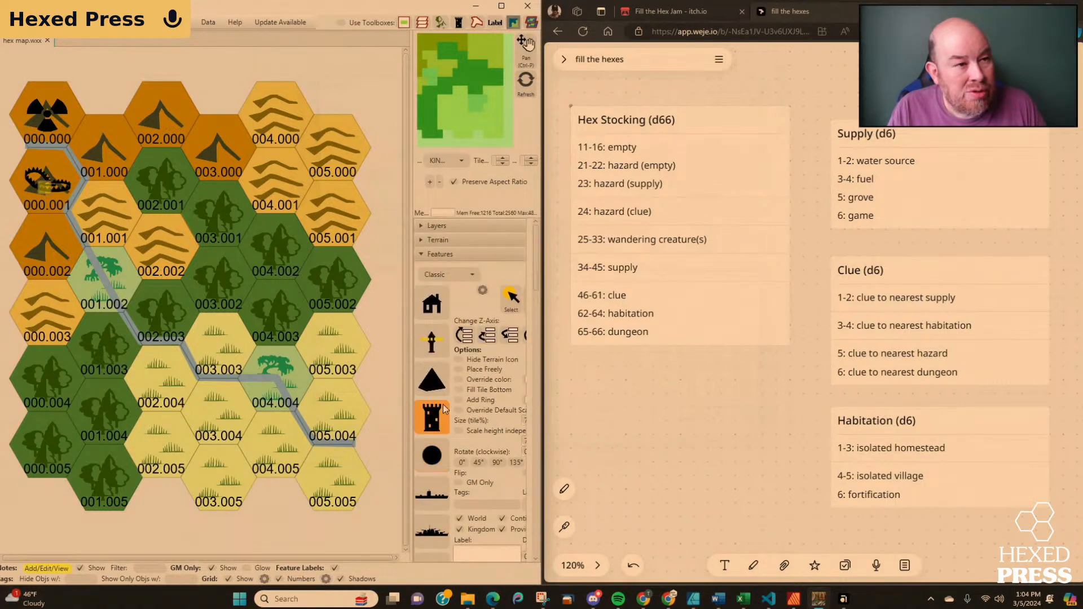
left_click(470, 276)
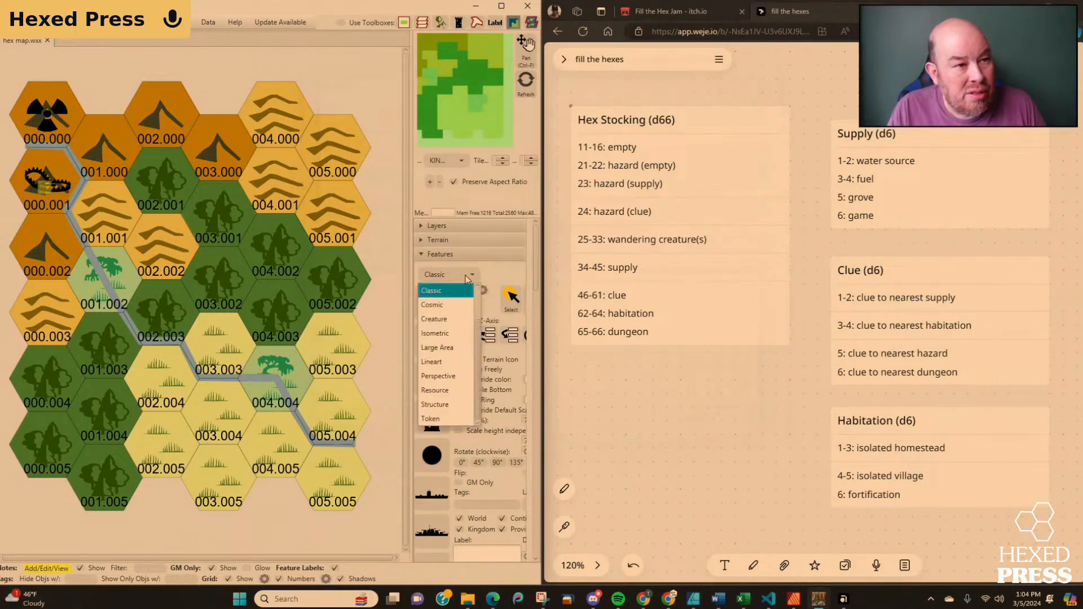
left_click(460, 321)
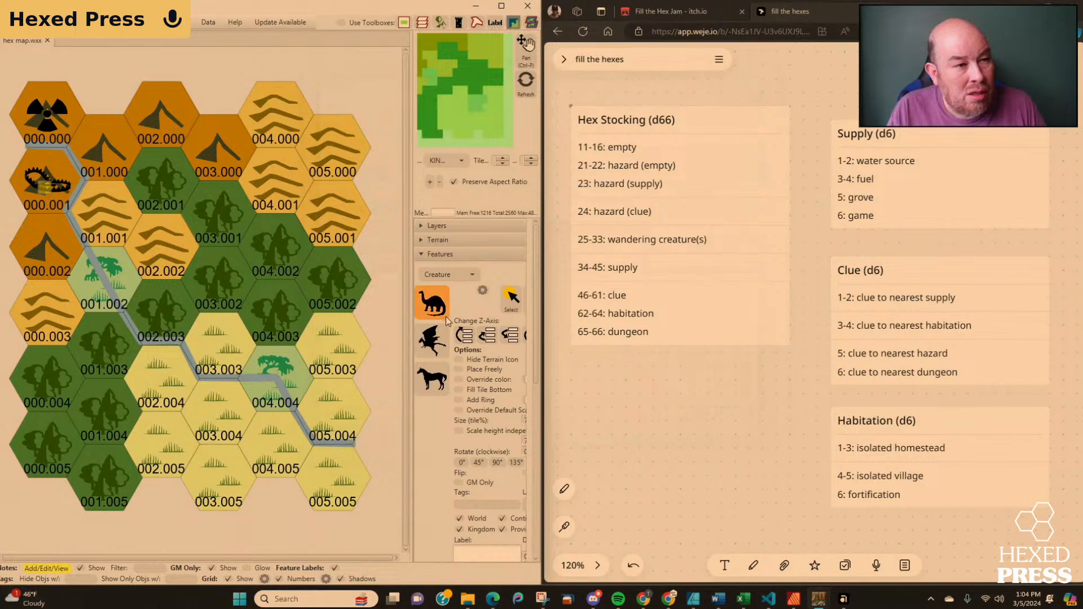
left_click(443, 333)
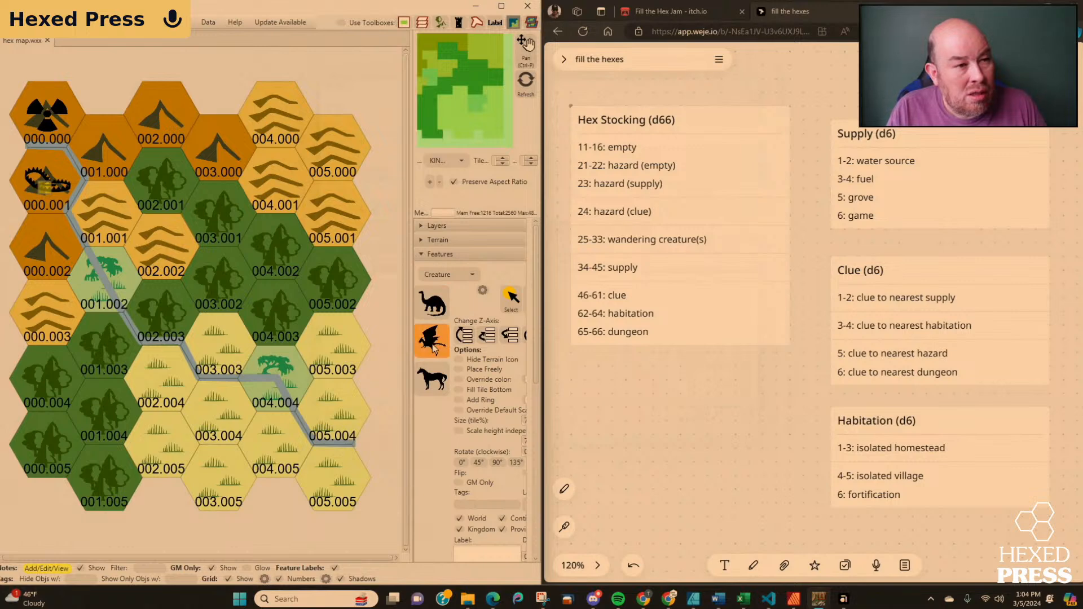
left_click(471, 275)
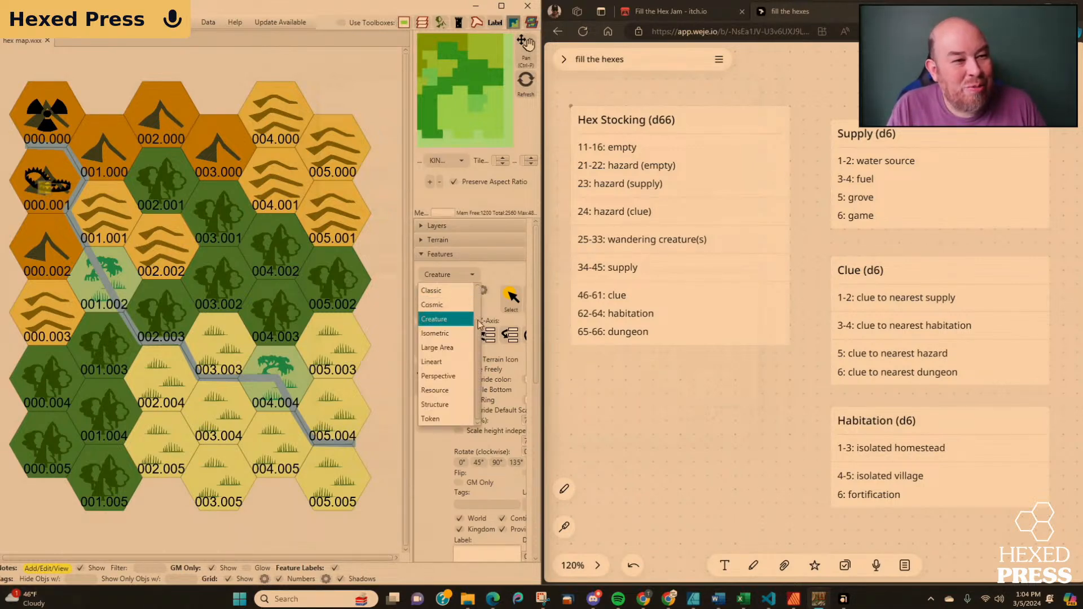
left_click(499, 274)
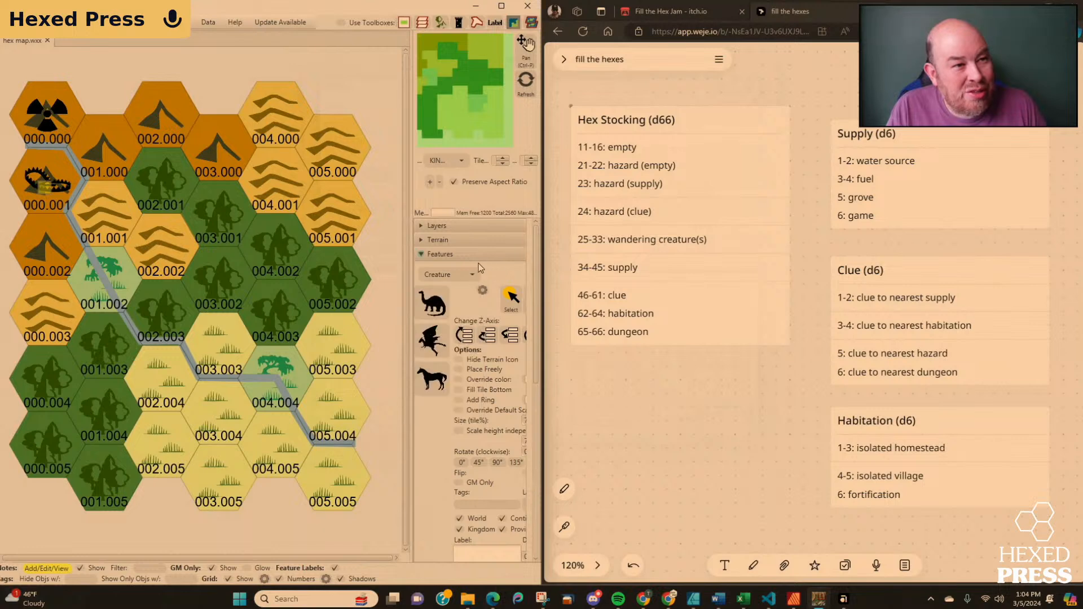
Return to the Classic feature category, look through its icons again, and open the terrain tiles.
left_click(473, 274)
left_click(456, 293)
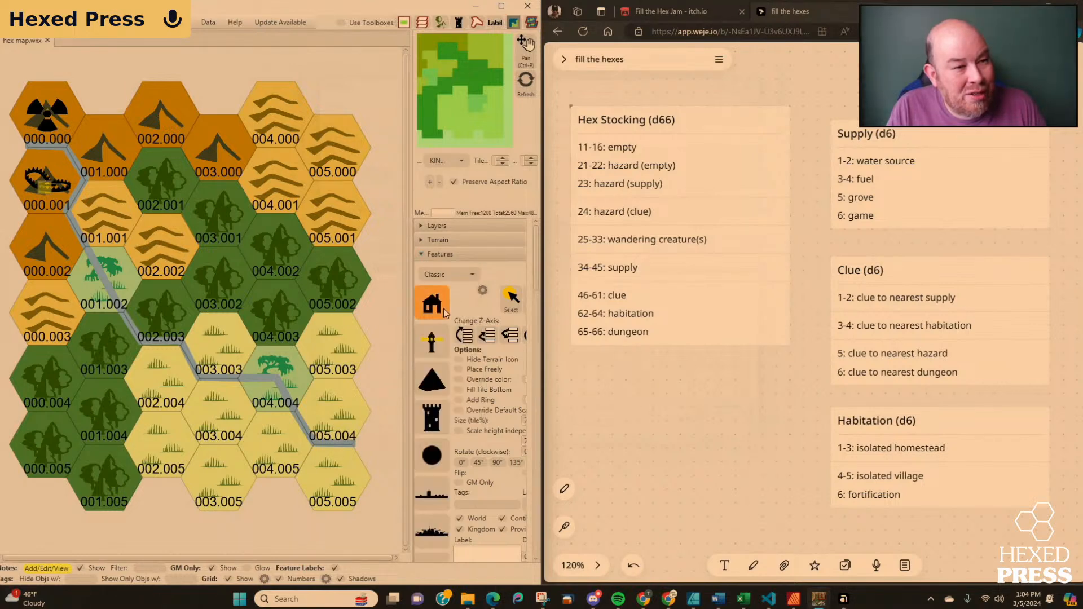
scroll(434, 335, "down", 5)
scroll(434, 335, "down", 10)
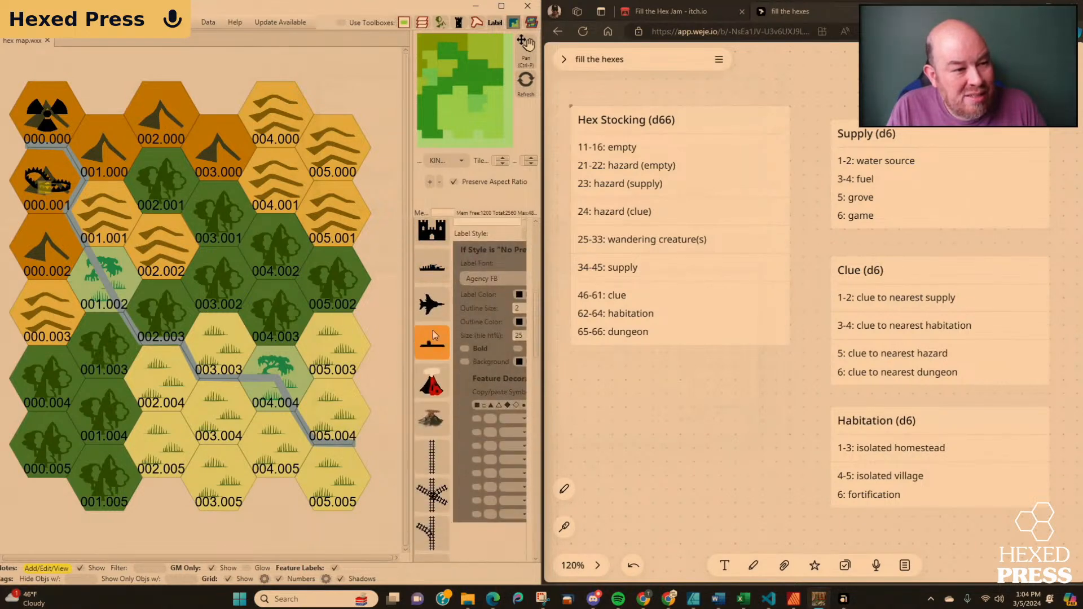
scroll(434, 334, "down", 10)
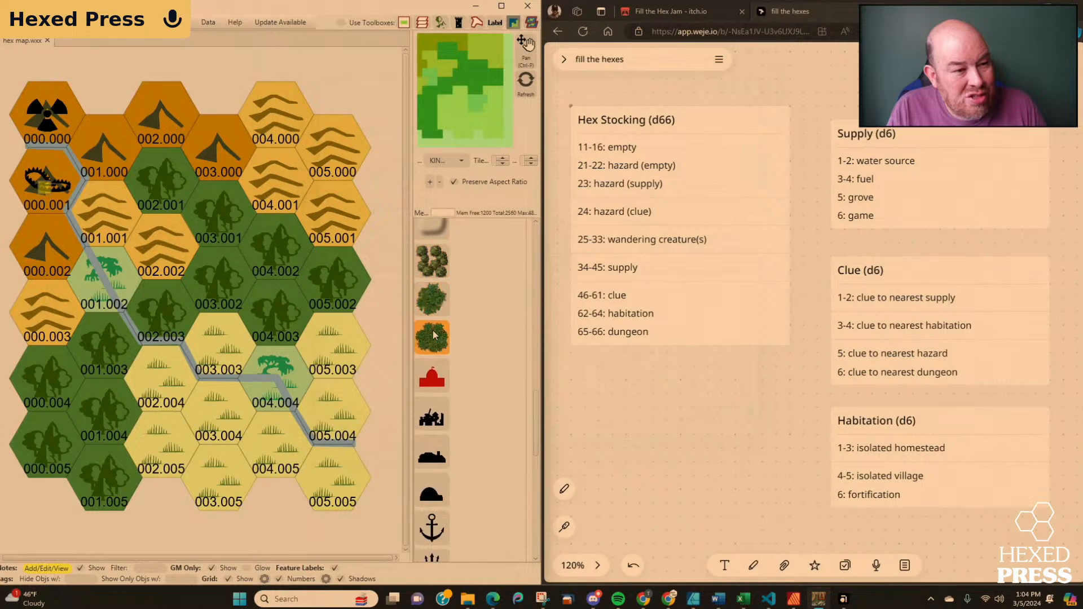
scroll(433, 333, "down", 8)
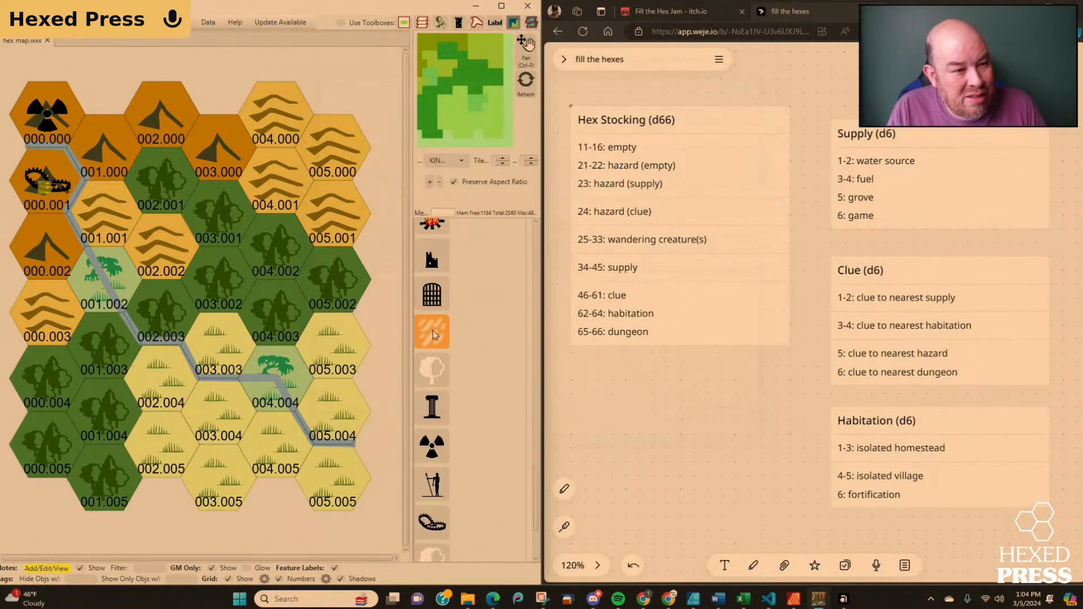
scroll(433, 333, "up", 10)
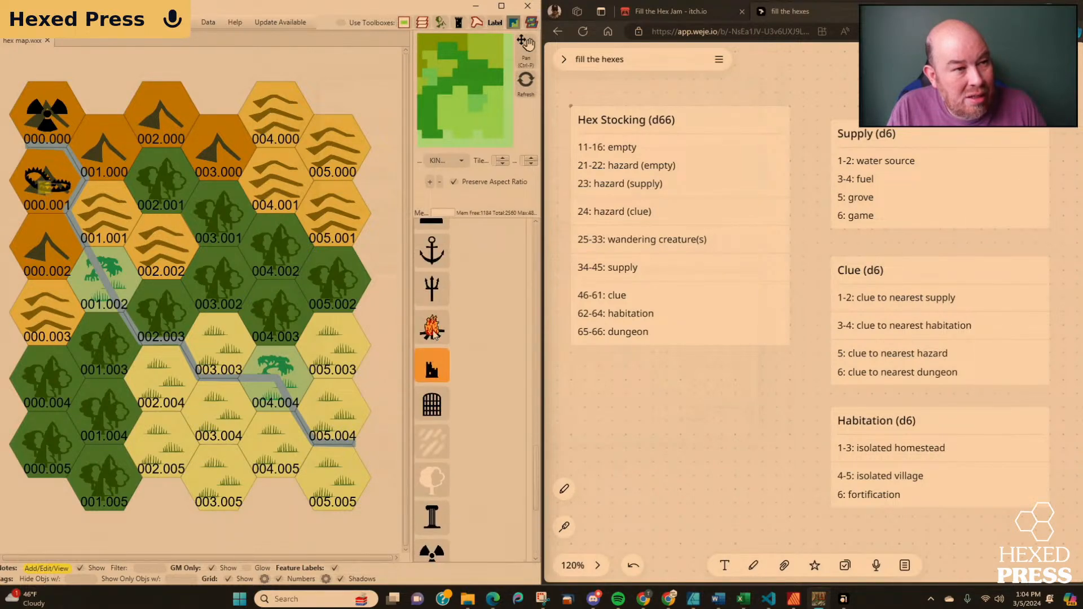
scroll(433, 333, "up", 10)
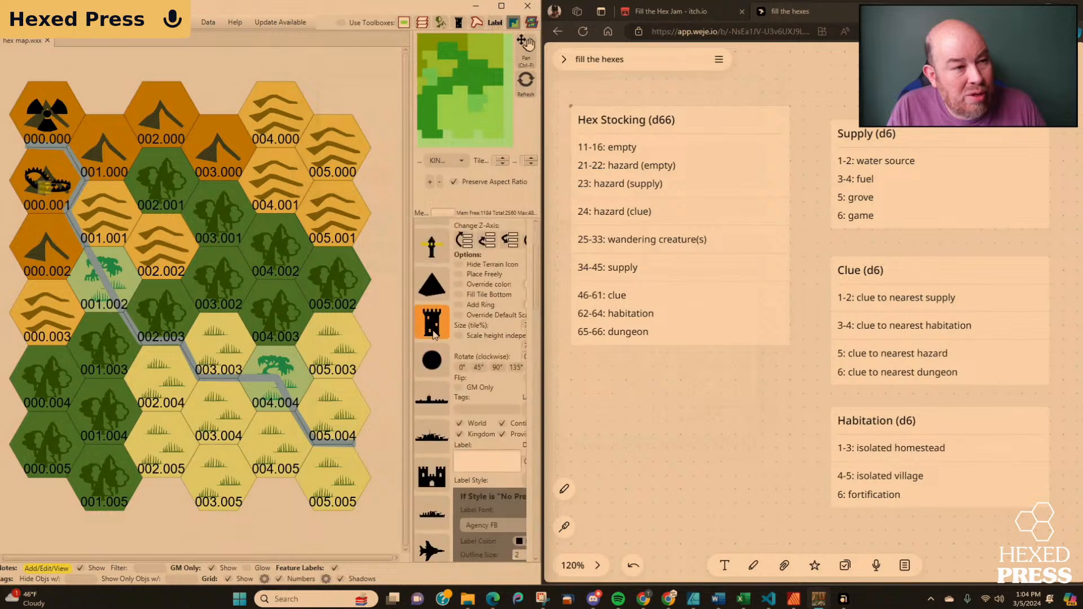
left_click(438, 240)
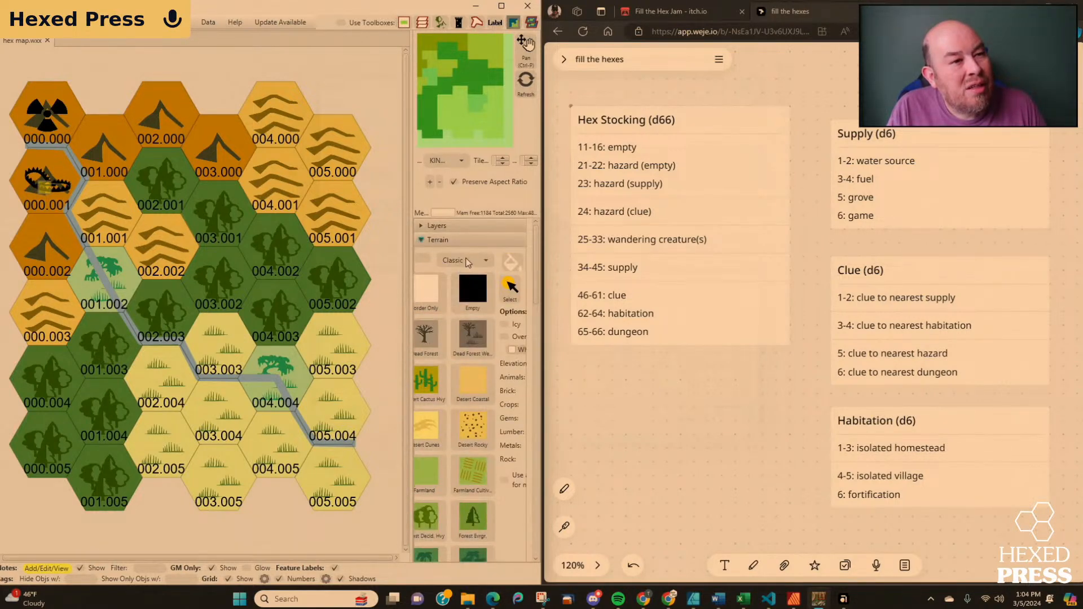
Look through the Classic terrain tiles, then check the feature, label and shape tools for a suitable marker.
scroll(459, 326, "down", 15)
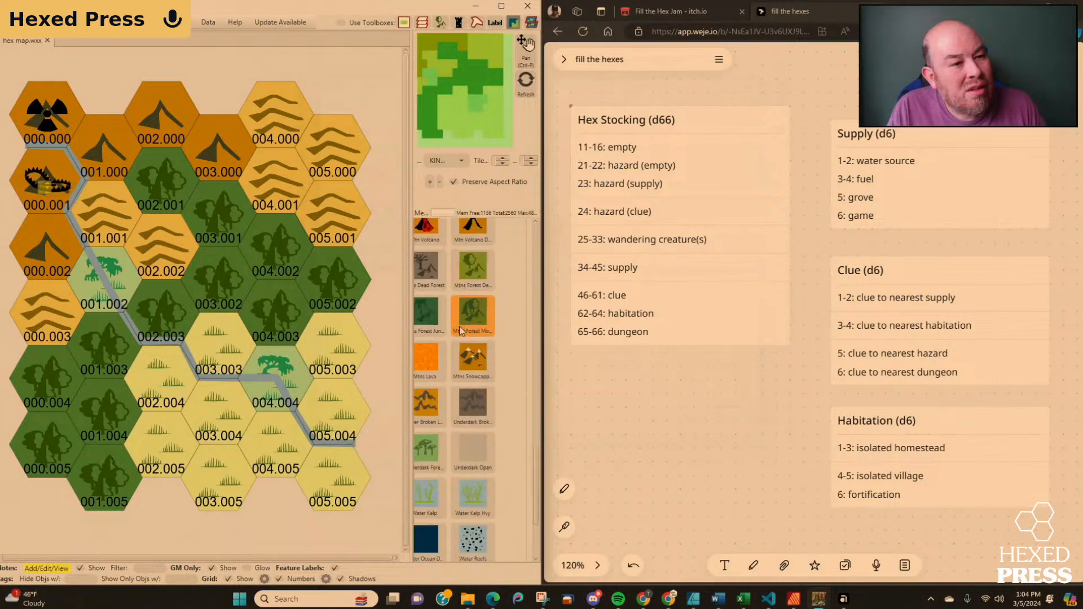
scroll(460, 328, "down", 10)
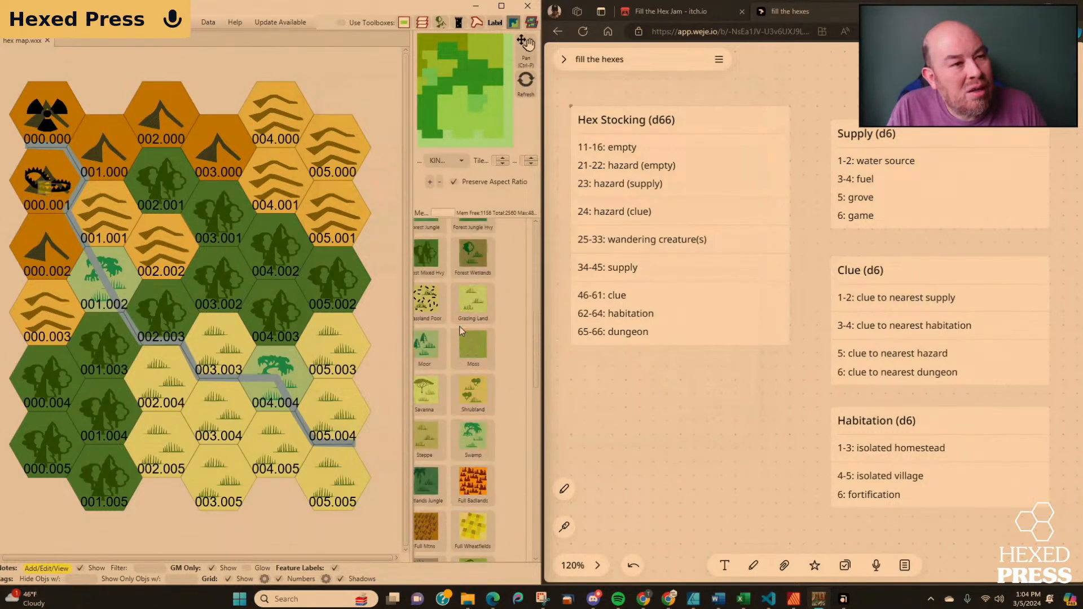
scroll(460, 330, "up", 20)
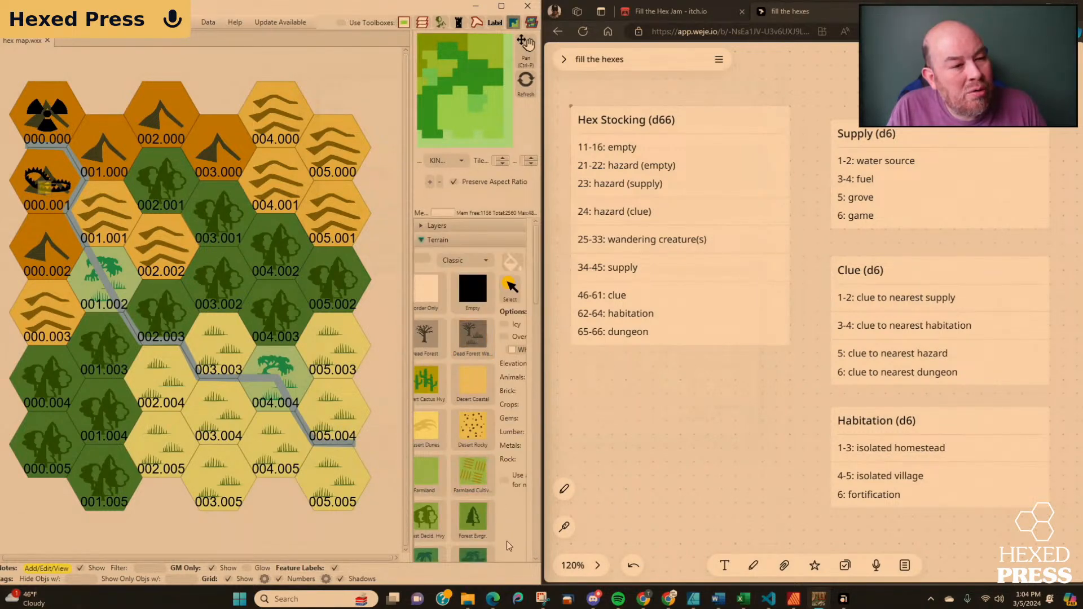
left_click(422, 240)
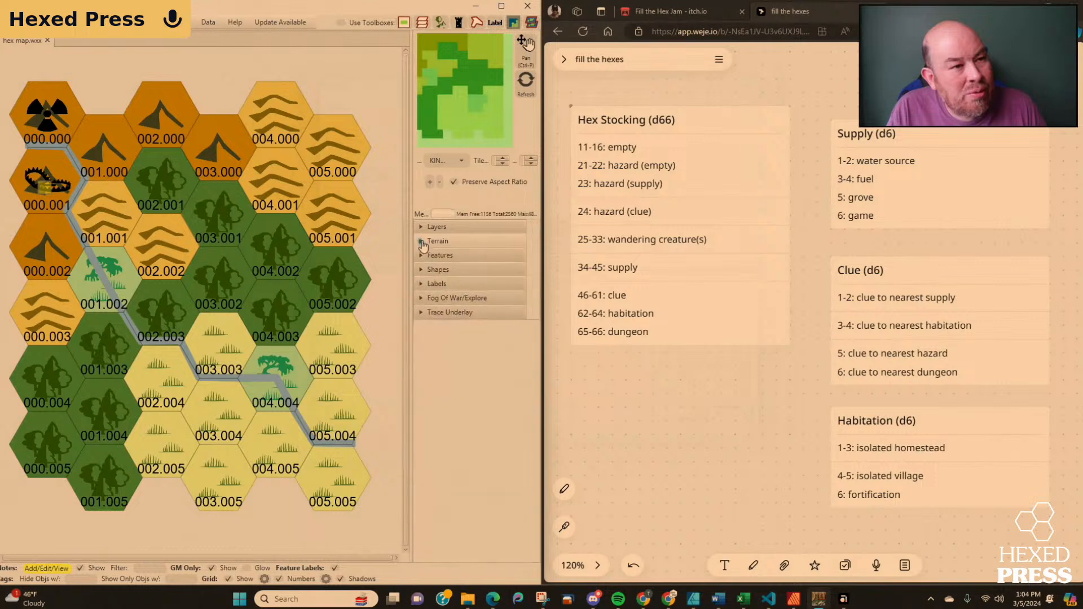
left_click(423, 255)
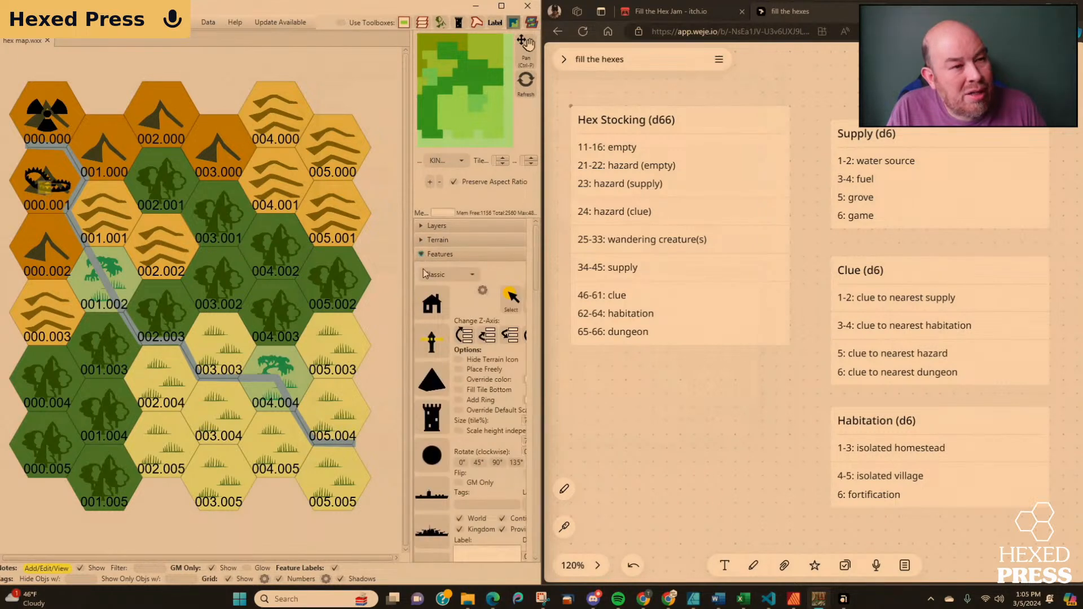
left_click(423, 254)
left_click(423, 284)
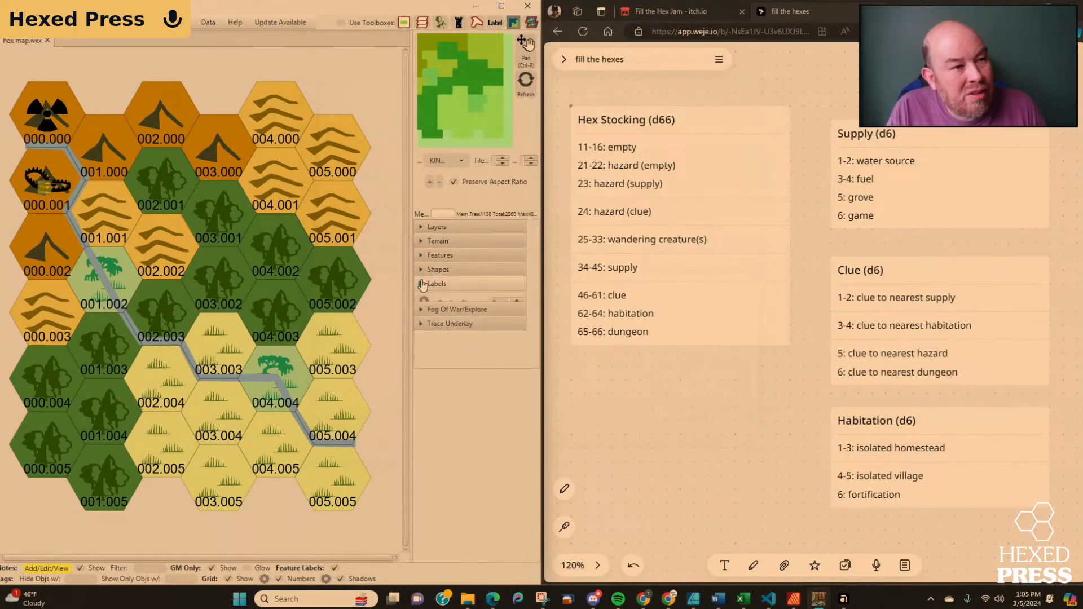
left_click(423, 283)
left_click(421, 270)
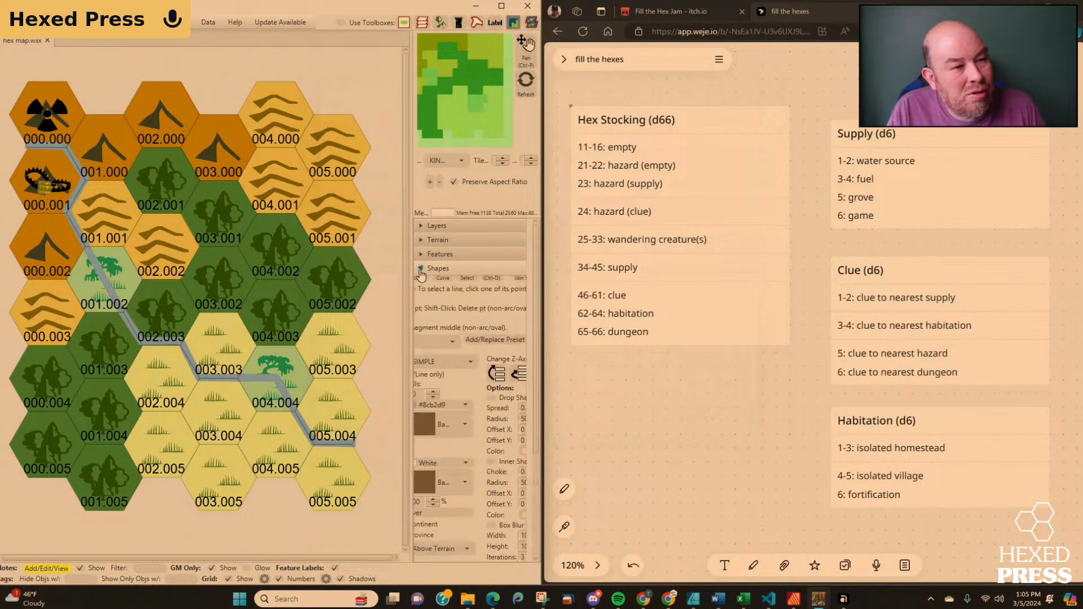
left_click(420, 270)
Widen the tool area beside the map and place the Classic Symbol Monster Lair icon in hex 000.003.
left_click(421, 255)
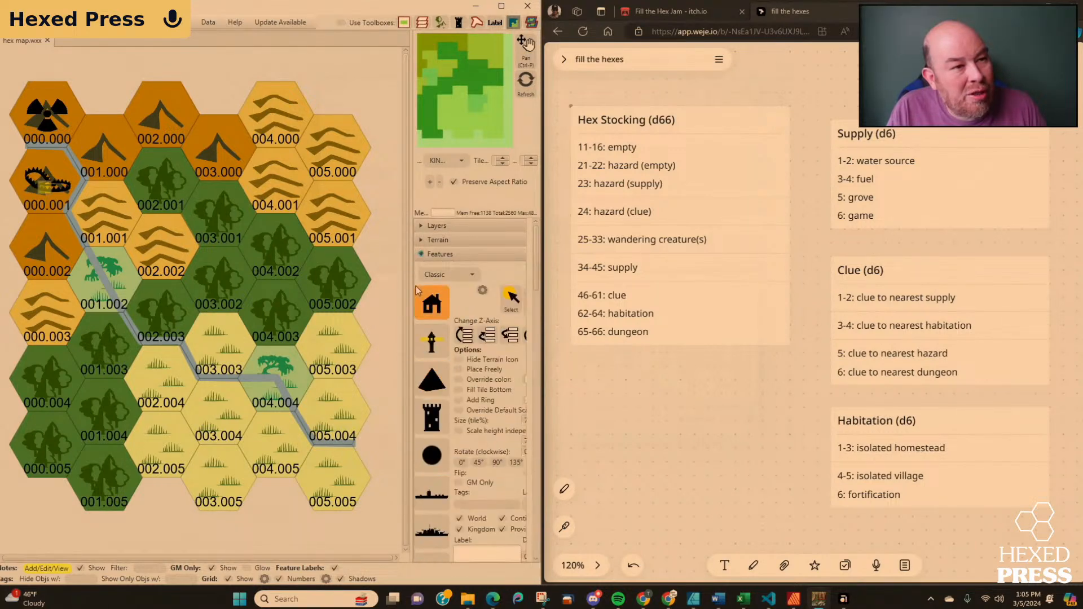
left_click_drag(417, 290, 218, 288)
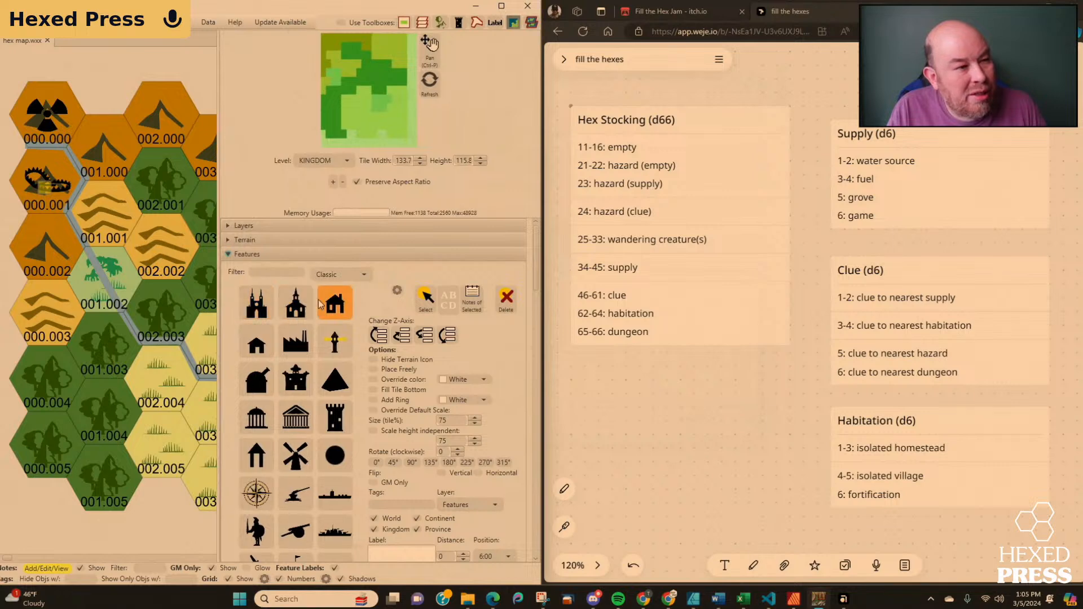
scroll(320, 304, "down", 10)
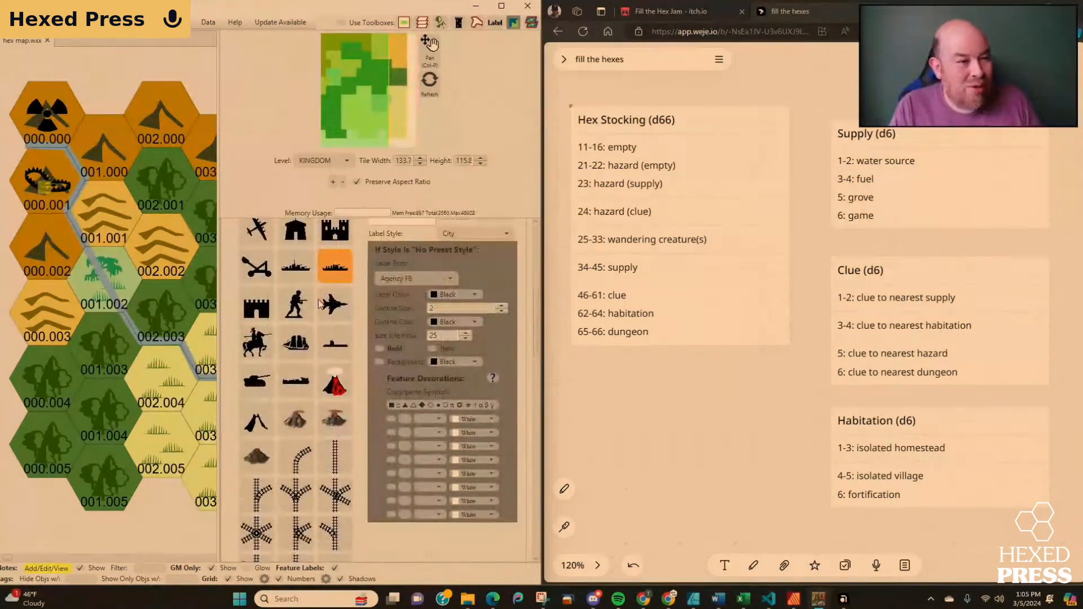
scroll(319, 303, "down", 10)
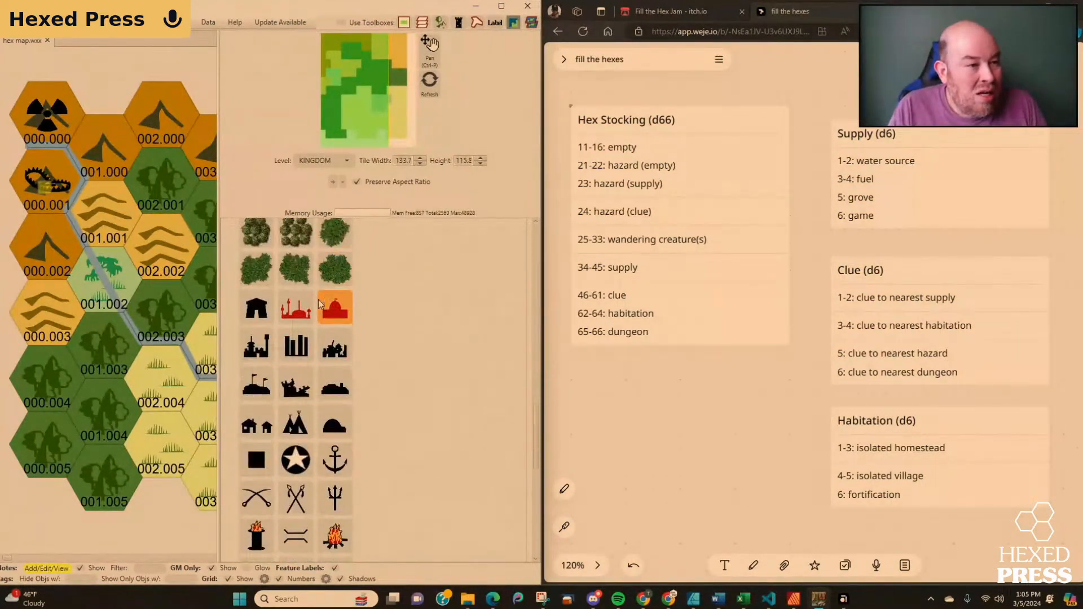
scroll(318, 300, "down", 6)
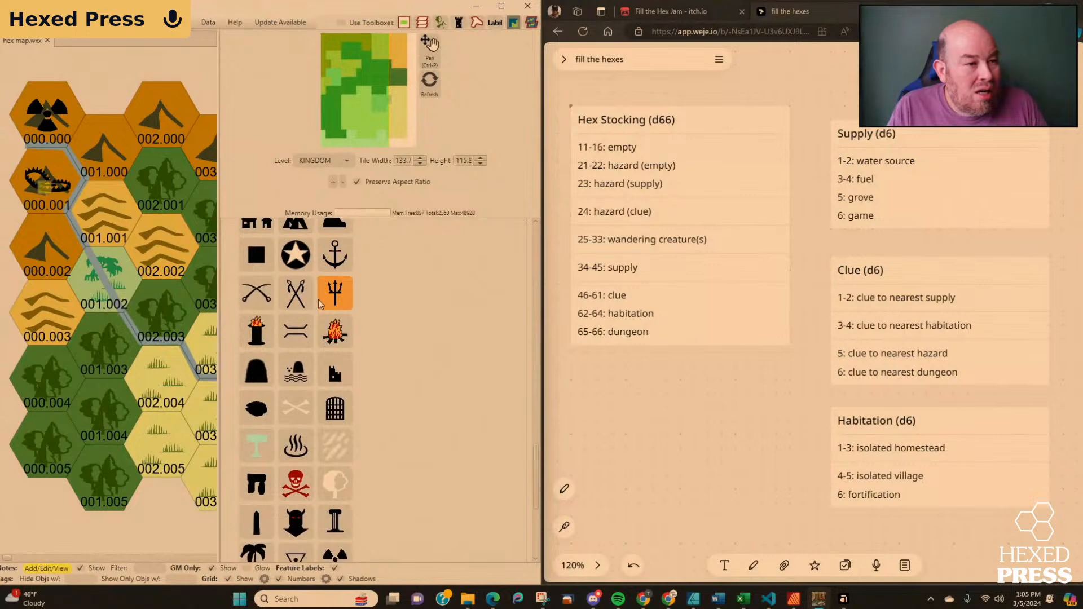
scroll(319, 303, "down", 3)
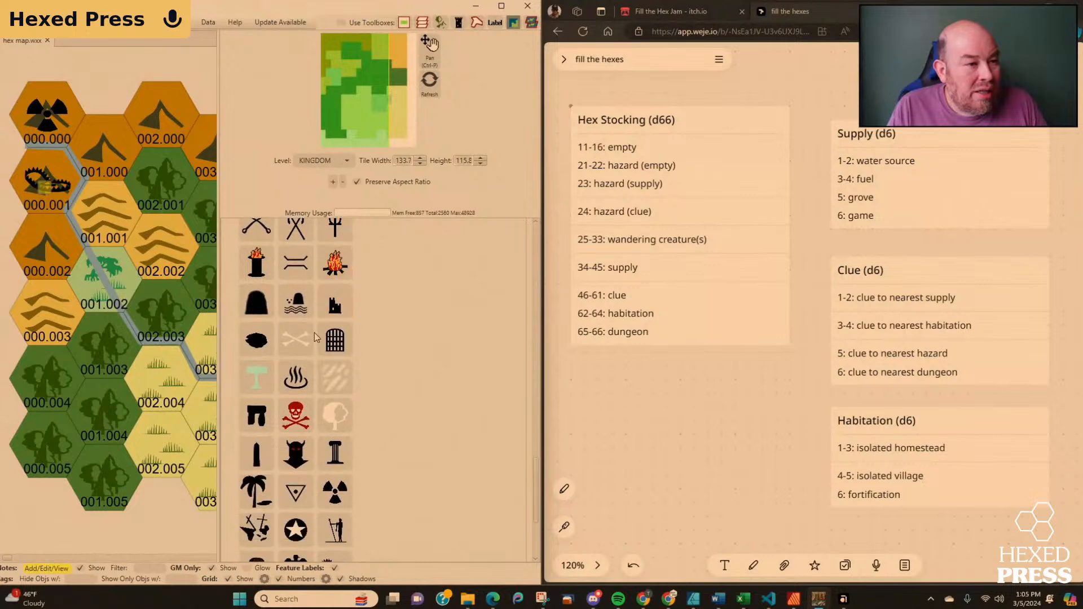
left_click(295, 459)
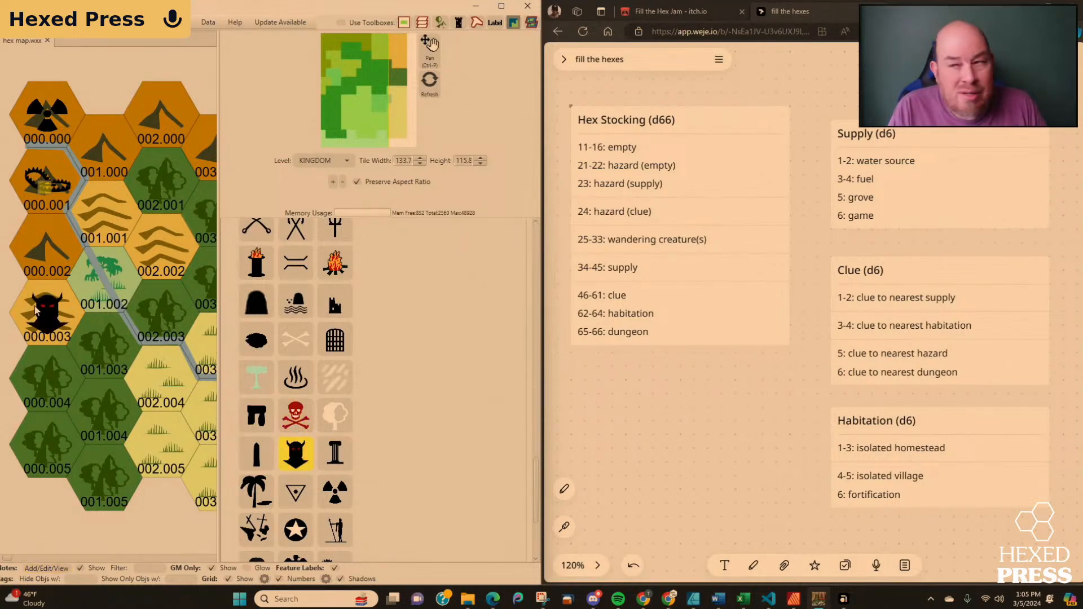
left_click(37, 310)
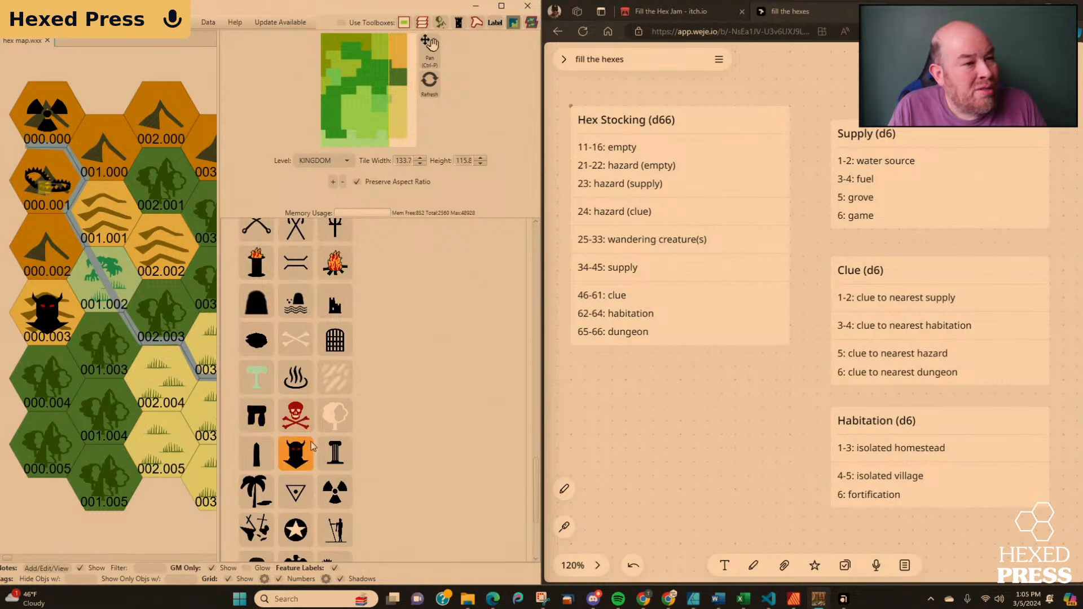
Examine the remaining Classic feature icons and review the list back to its beginning, giving the map slightly more width.
scroll(343, 448, "down", 3)
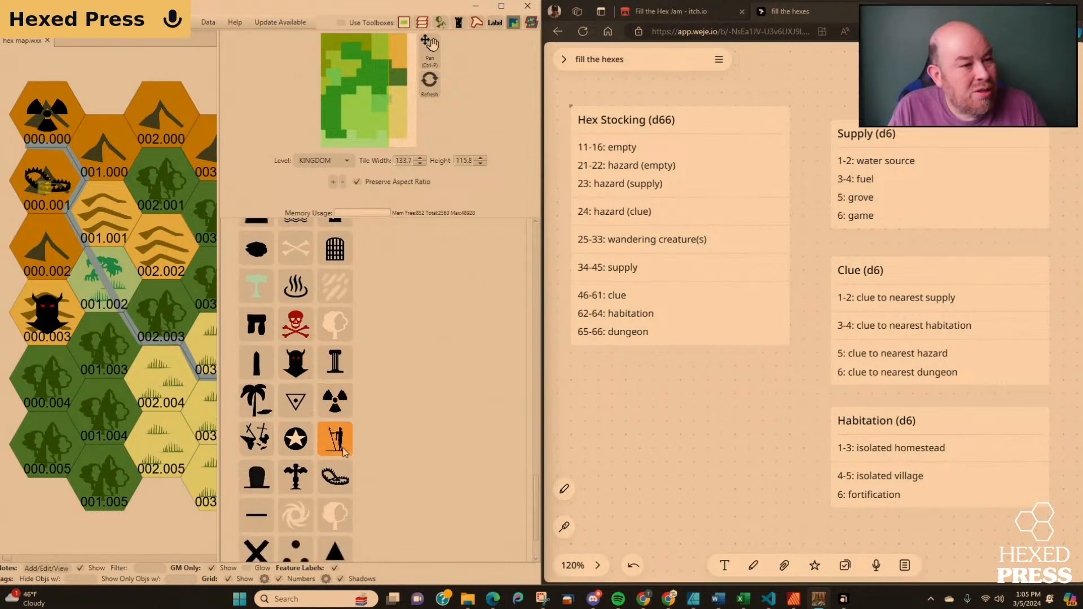
scroll(343, 448, "up", 5)
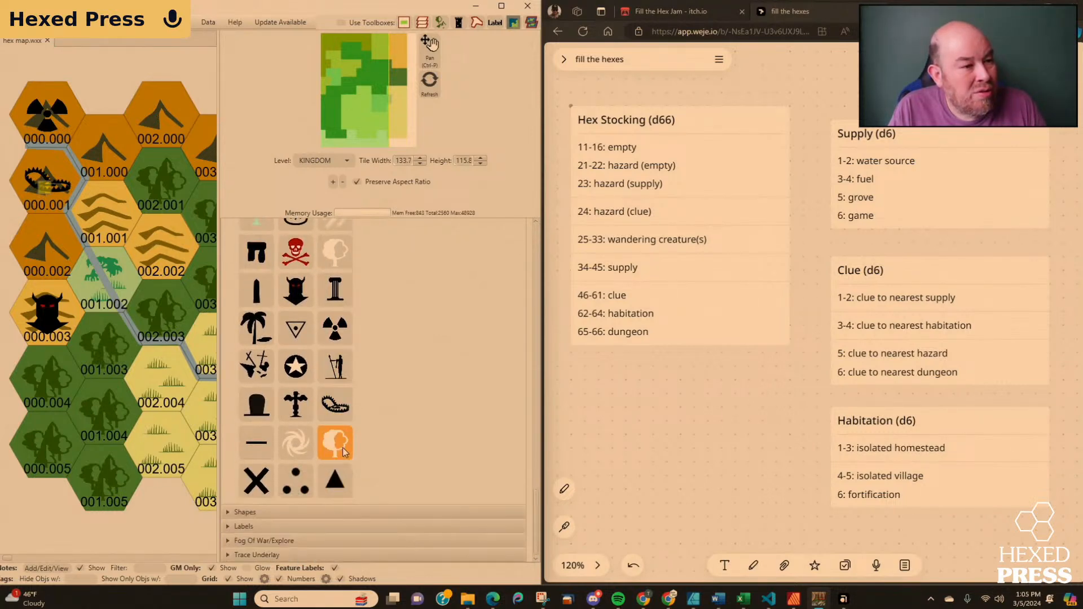
scroll(343, 447, "up", 5)
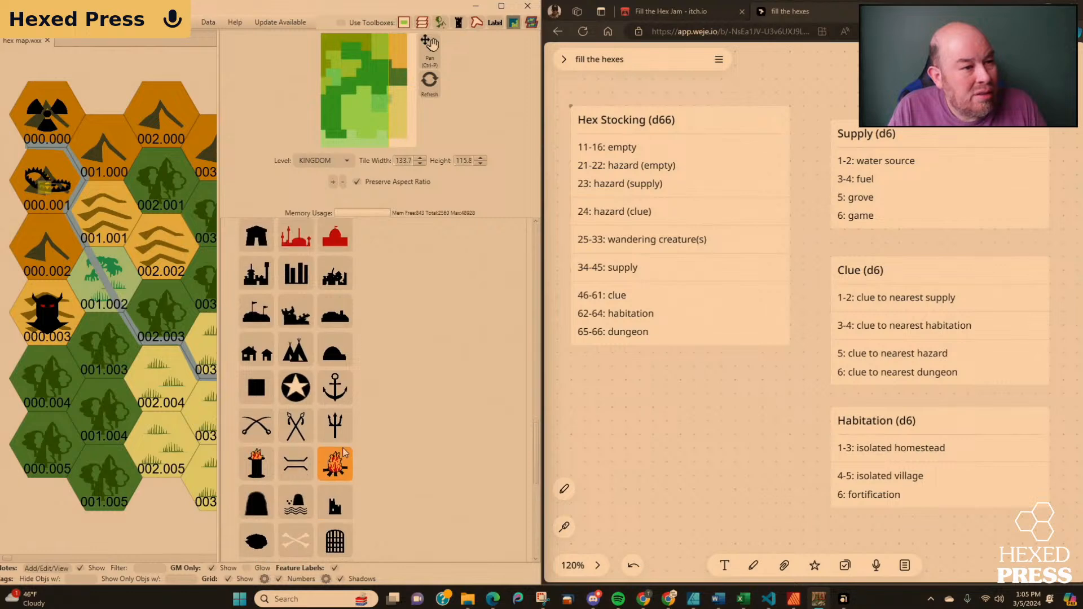
scroll(343, 448, "up", 2)
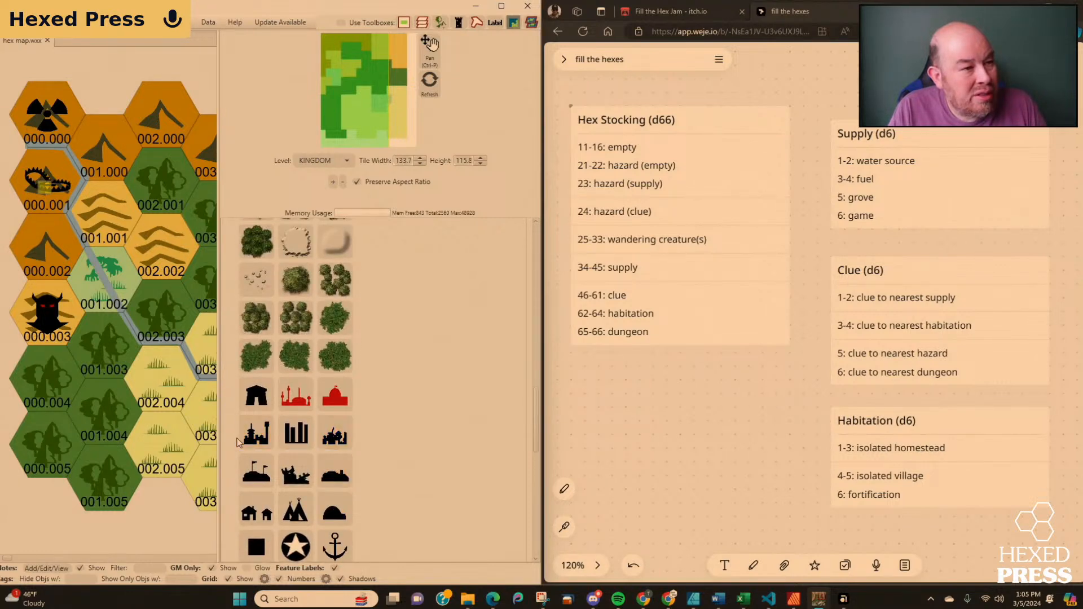
mouse_move(250, 435)
left_mouse_down()
mouse_move(270, 434)
mouse_move(244, 435)
left_mouse_up()
scroll(329, 439, "up", 4)
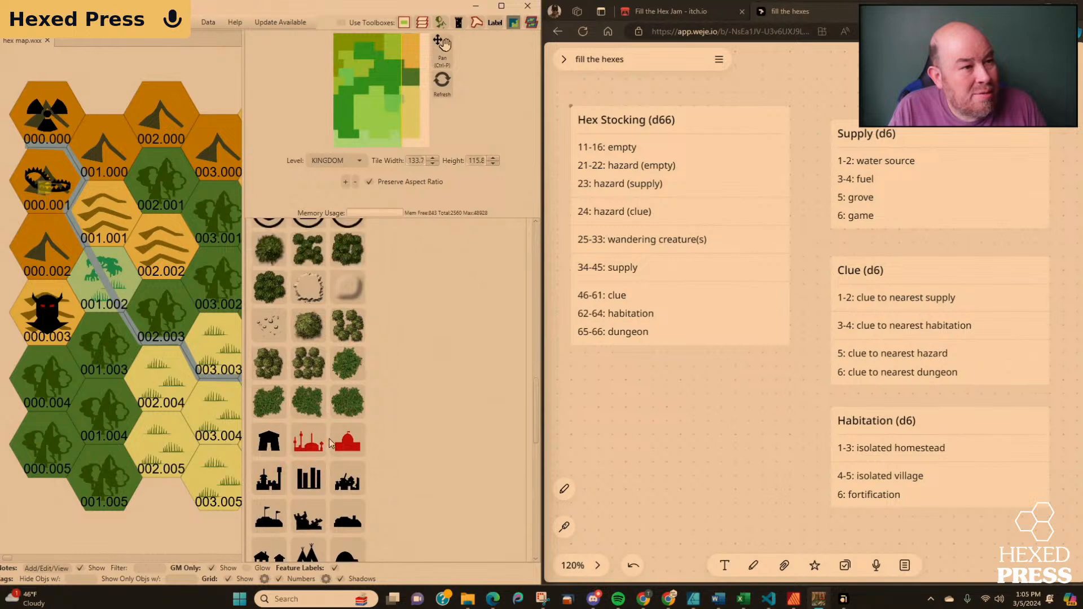
scroll(330, 439, "up", 8)
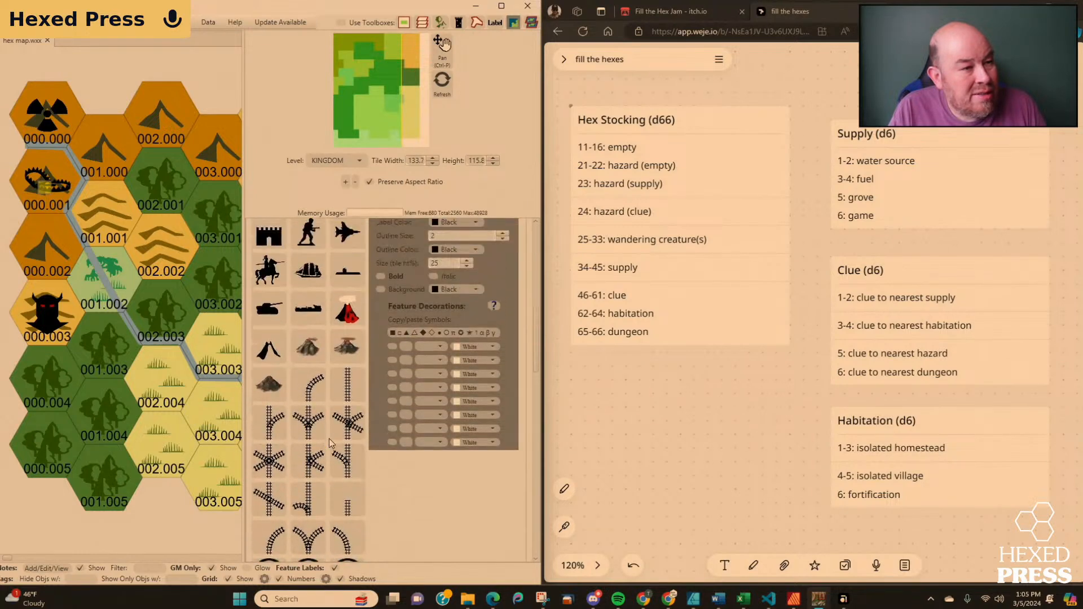
scroll(331, 442, "up", 5)
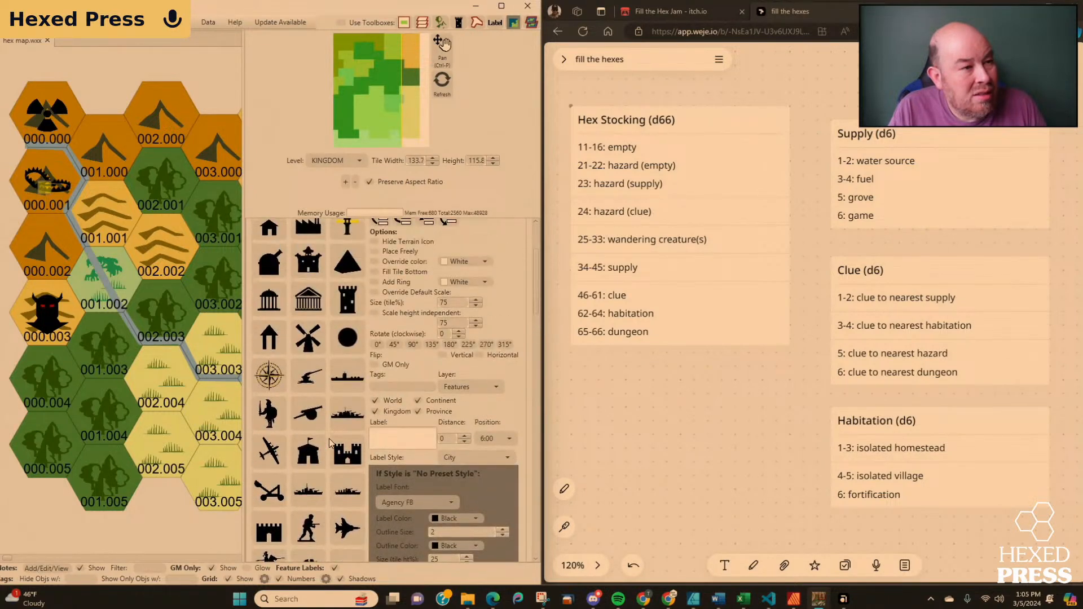
scroll(330, 438, "up", 1)
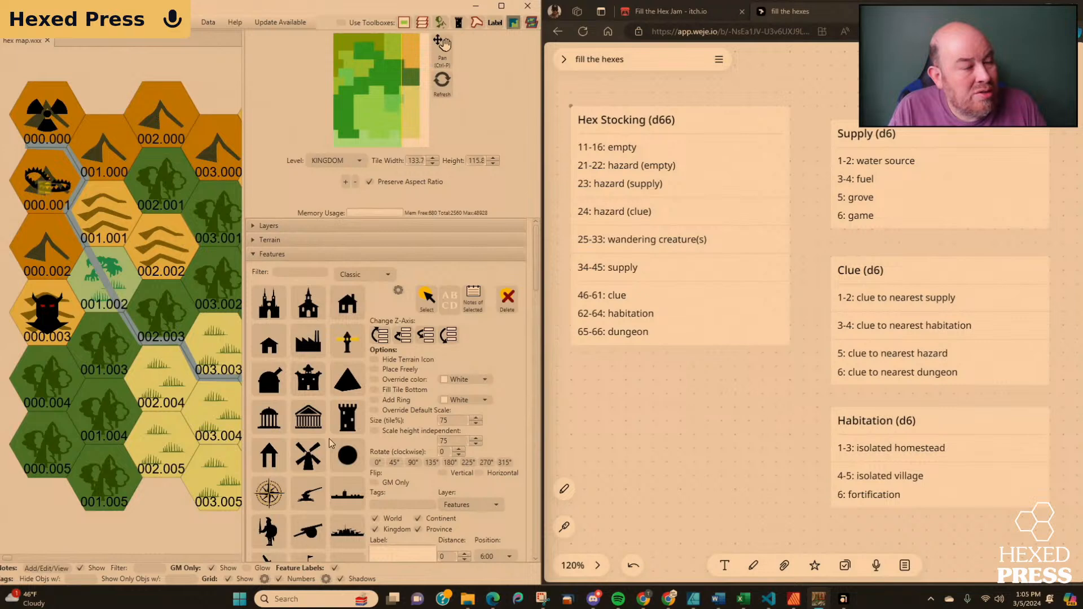
Look through the whole Classic feature icon list, down to the final symbols, for a marker suited to a supply hex.
scroll(330, 438, "down", 10)
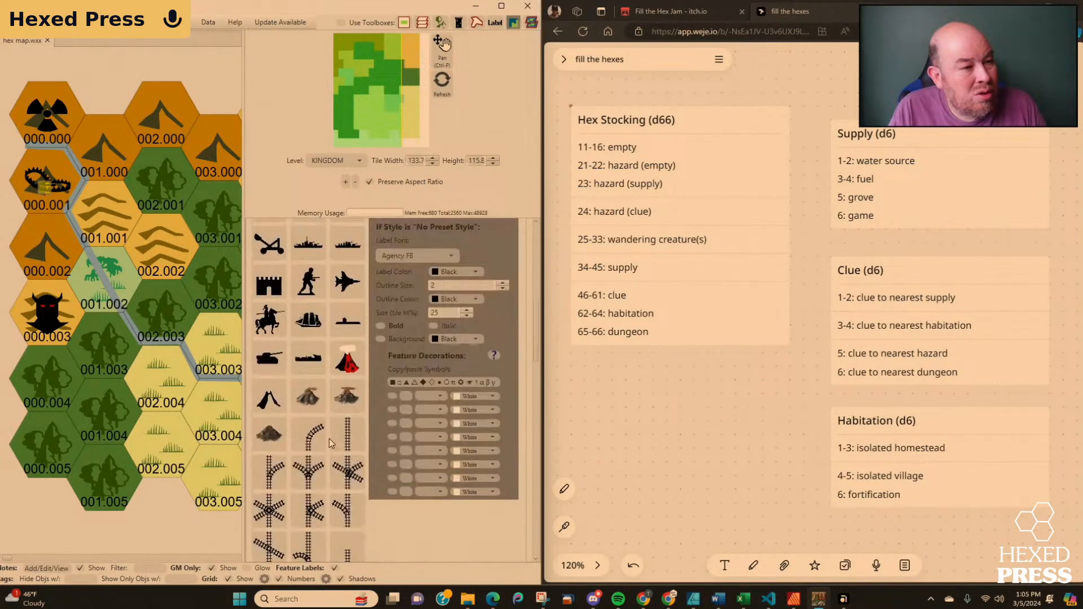
scroll(330, 438, "down", 1)
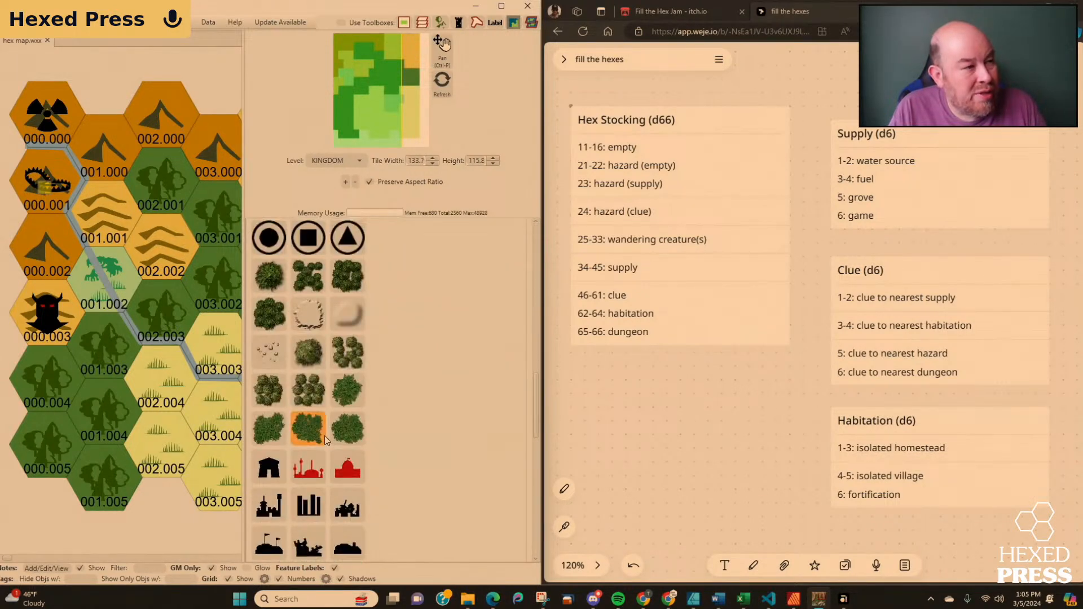
scroll(316, 424, "down", 6)
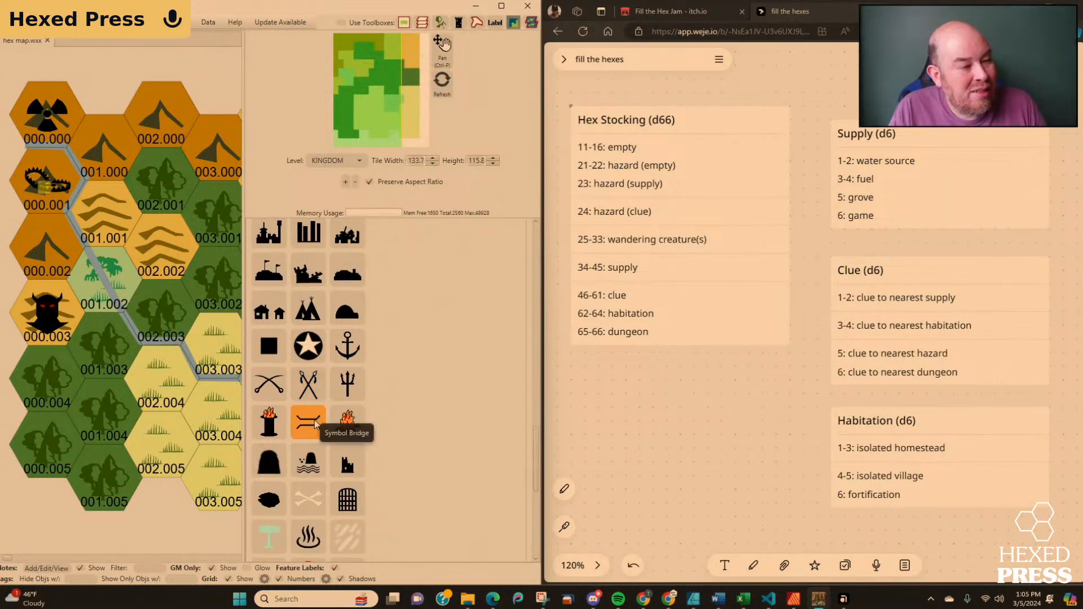
scroll(314, 424, "down", 1)
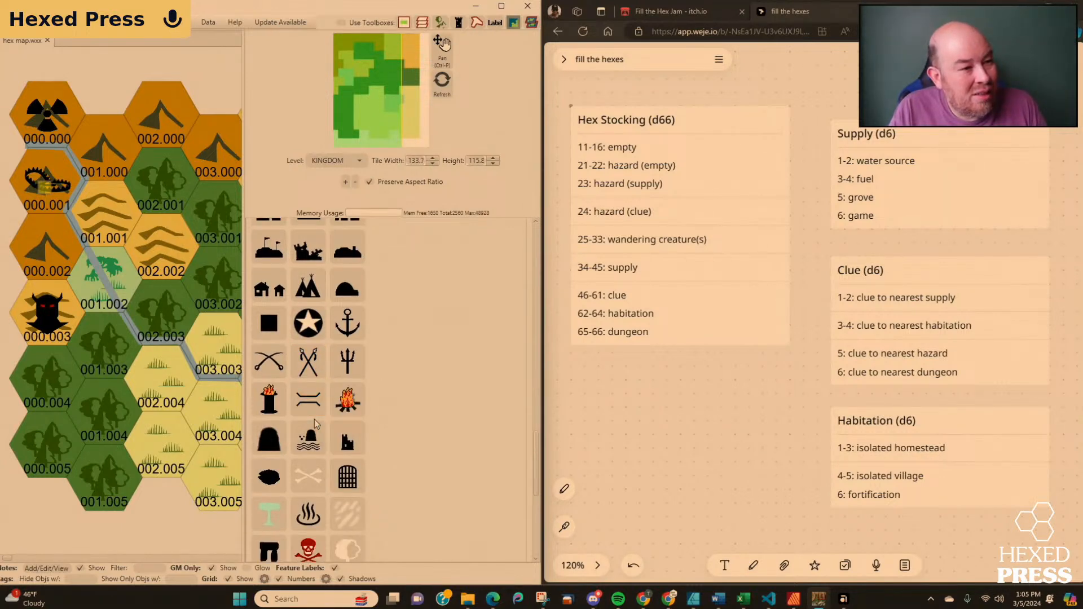
scroll(314, 418, "down", 3)
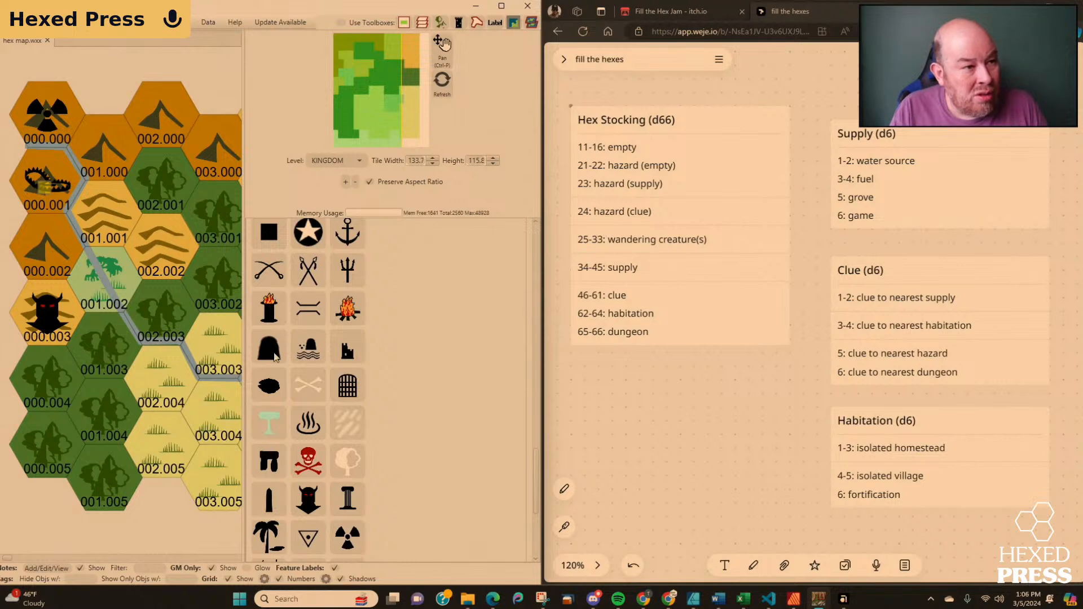
scroll(309, 366, "down", 1)
scroll(309, 368, "down", 3)
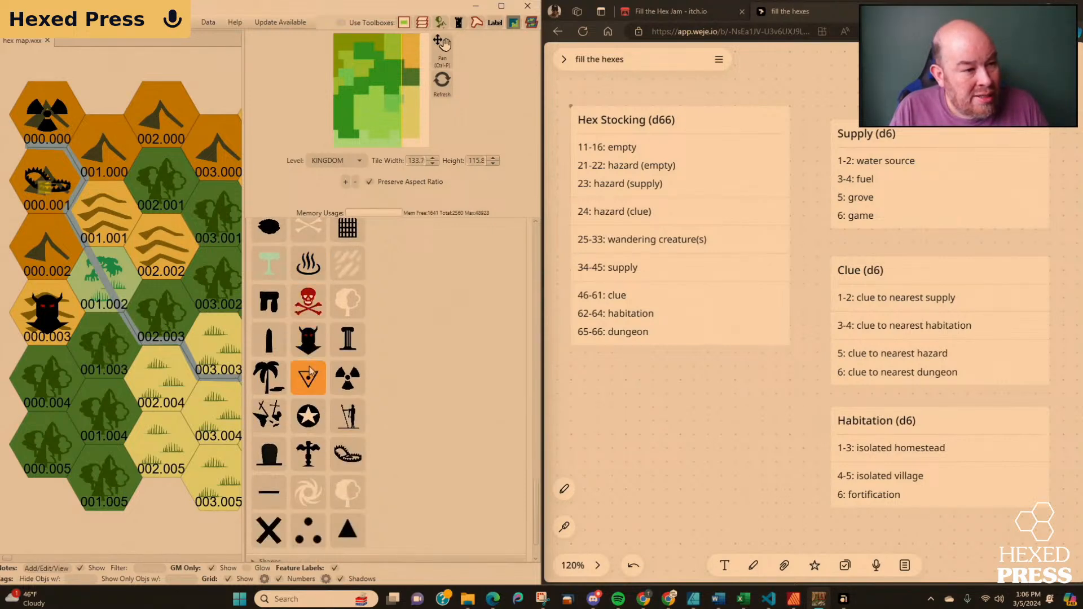
scroll(309, 370, "up", 4)
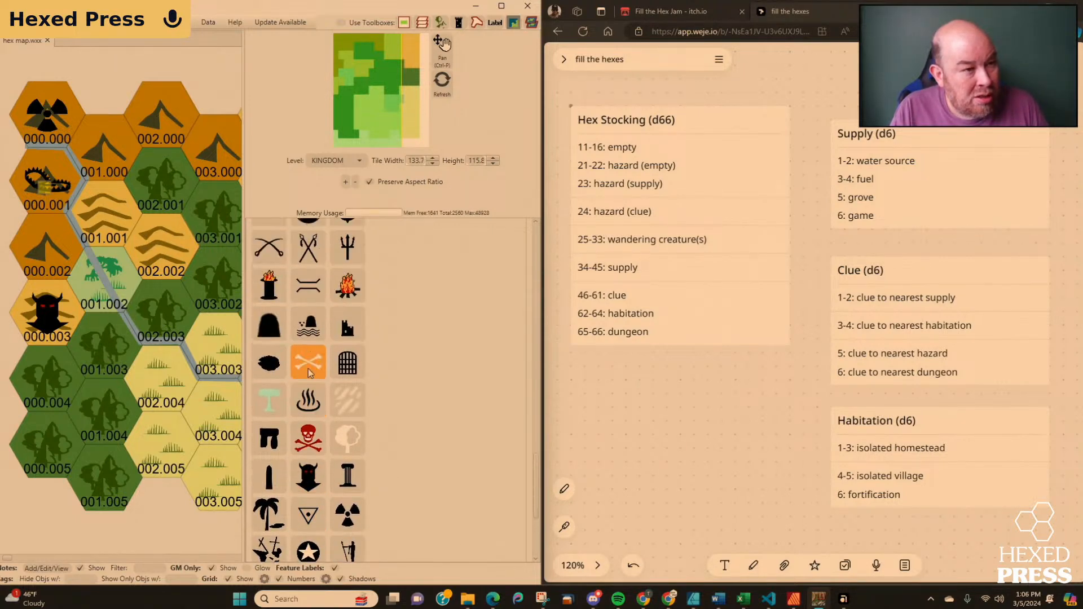
scroll(309, 373, "up", 3)
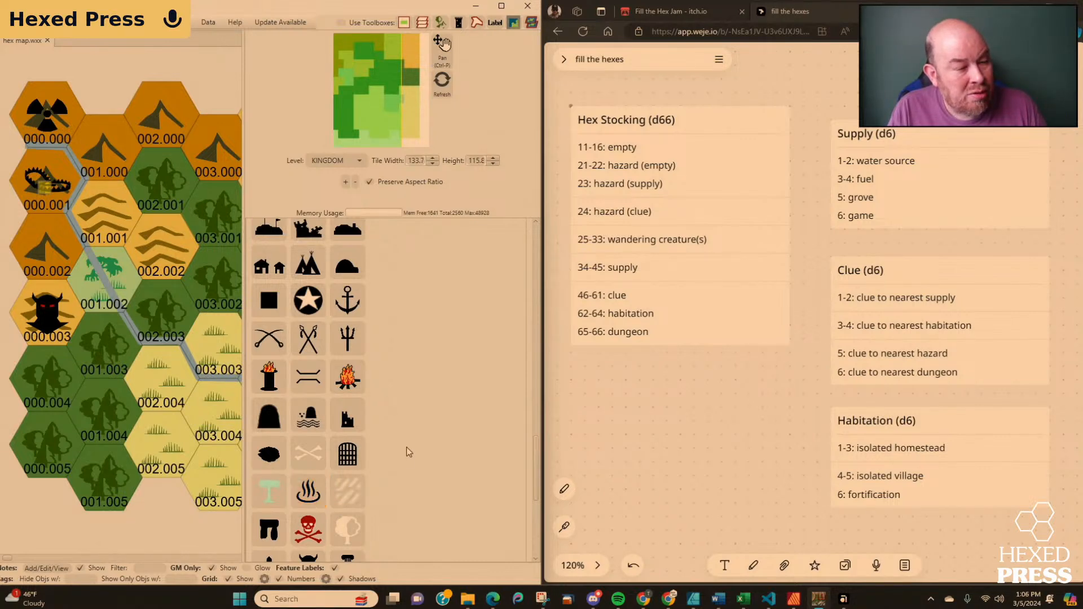
scroll(407, 451, "down", 3)
scroll(408, 451, "down", 3)
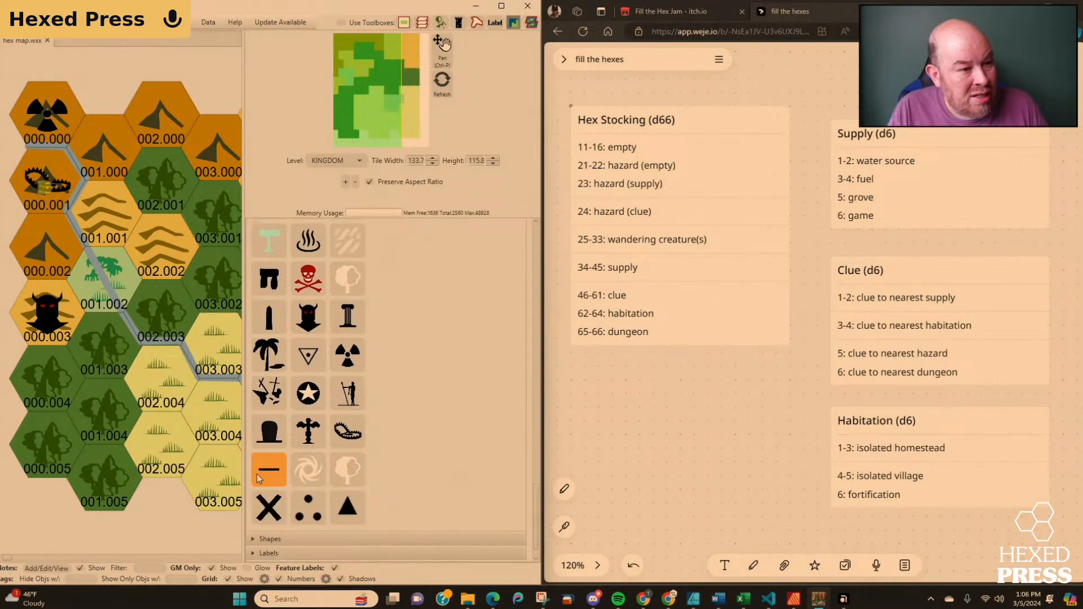
scroll(524, 395, "down", 2)
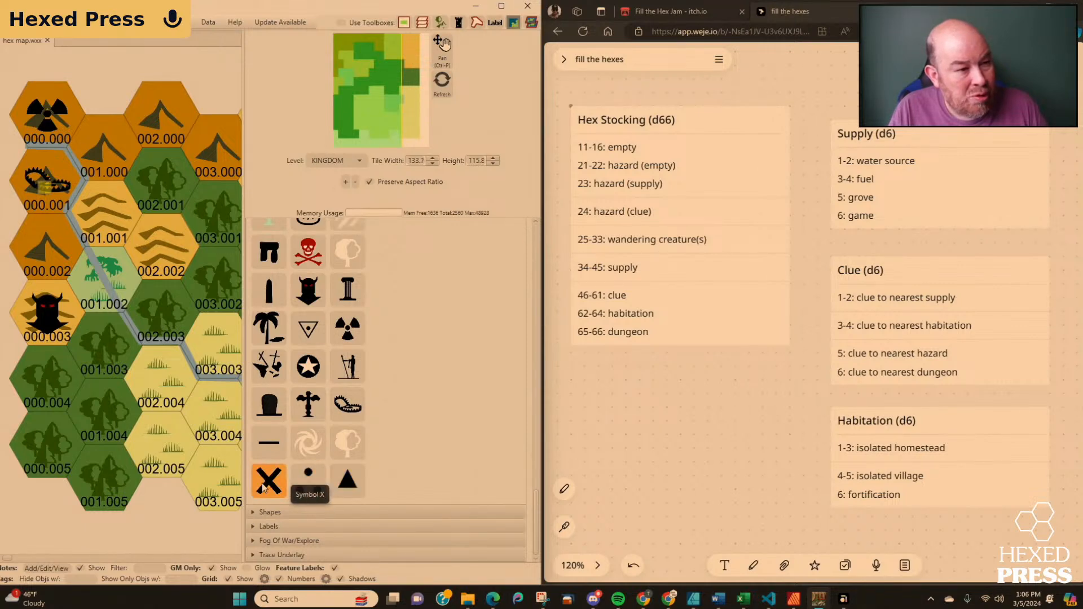
Review the Classic feature icons in reverse, from the last symbols back to the buildings at the beginning.
scroll(346, 473, "up", 1)
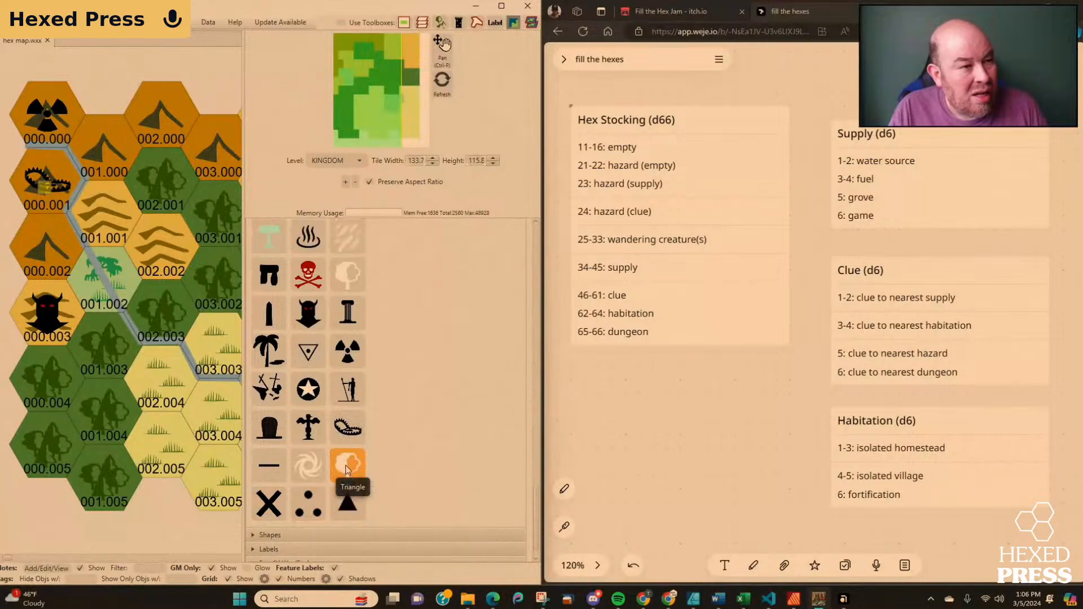
scroll(346, 470, "up", 3)
scroll(346, 473, "up", 2)
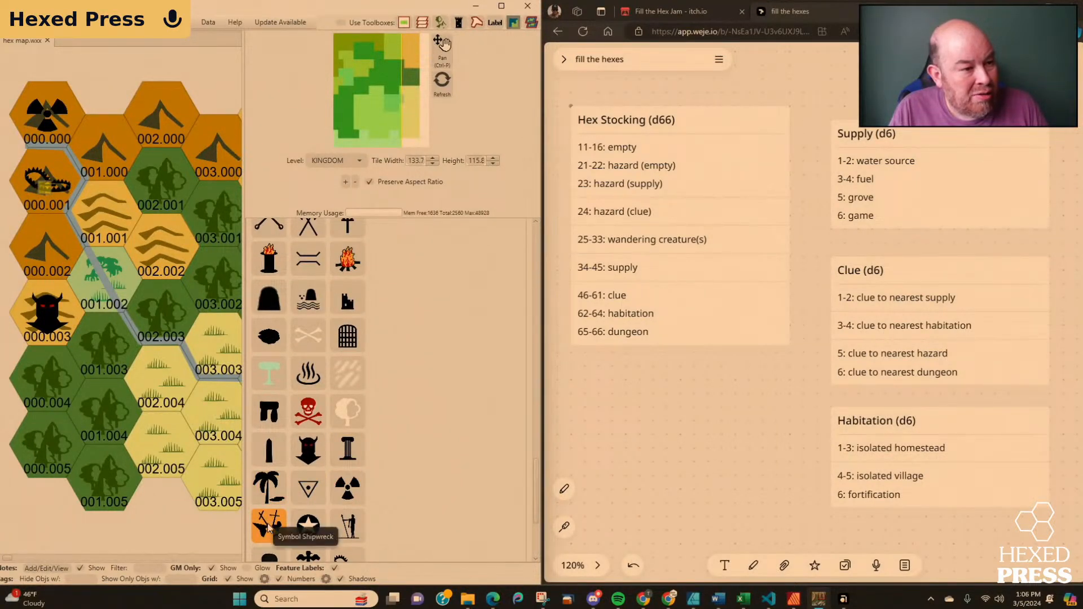
scroll(324, 506, "up", 8)
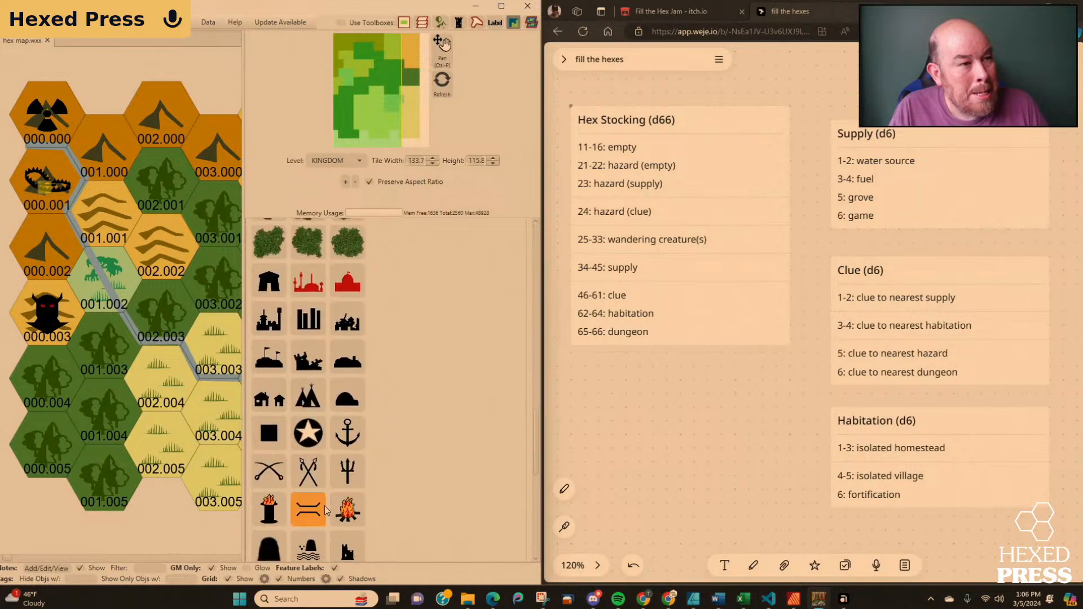
scroll(324, 505, "up", 10)
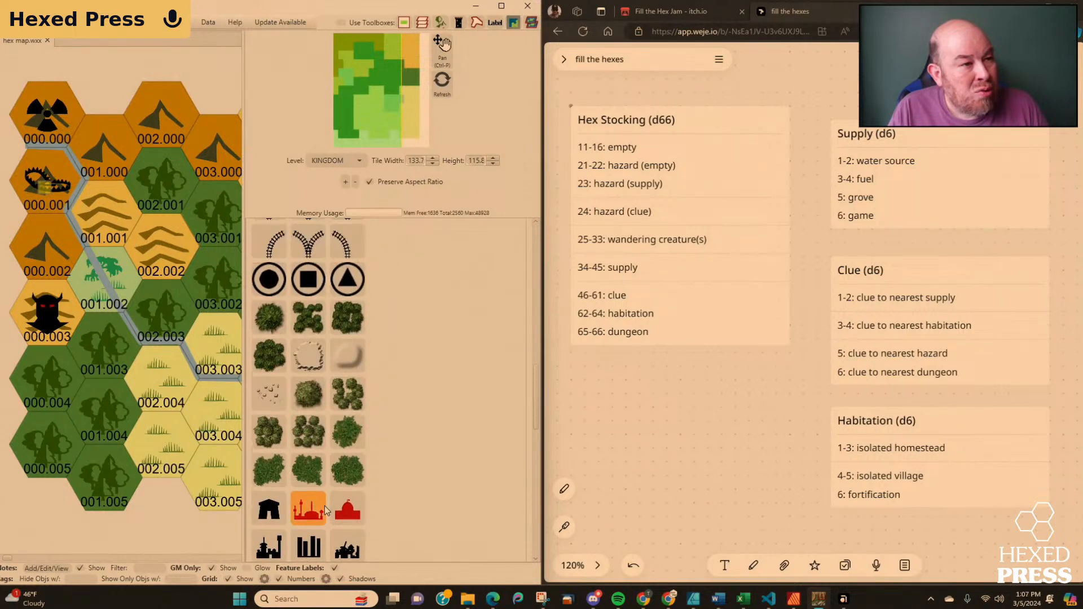
scroll(323, 506, "up", 10)
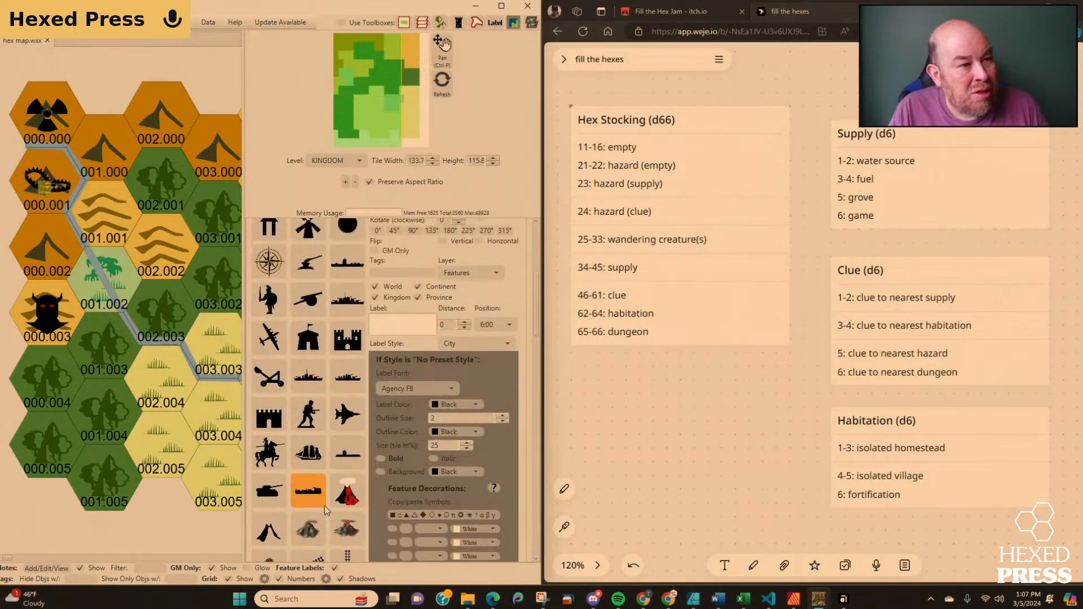
scroll(324, 505, "up", 7)
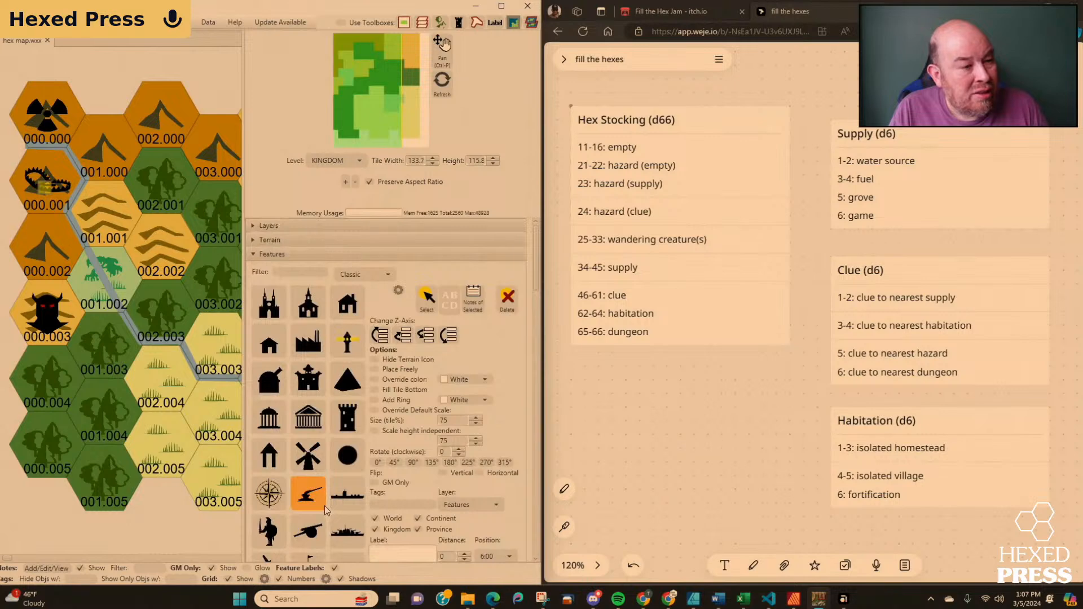
Place the Classic Symbol X icon in hex 000.005 and stop placing it.
scroll(324, 505, "down", 3)
scroll(324, 507, "down", 3)
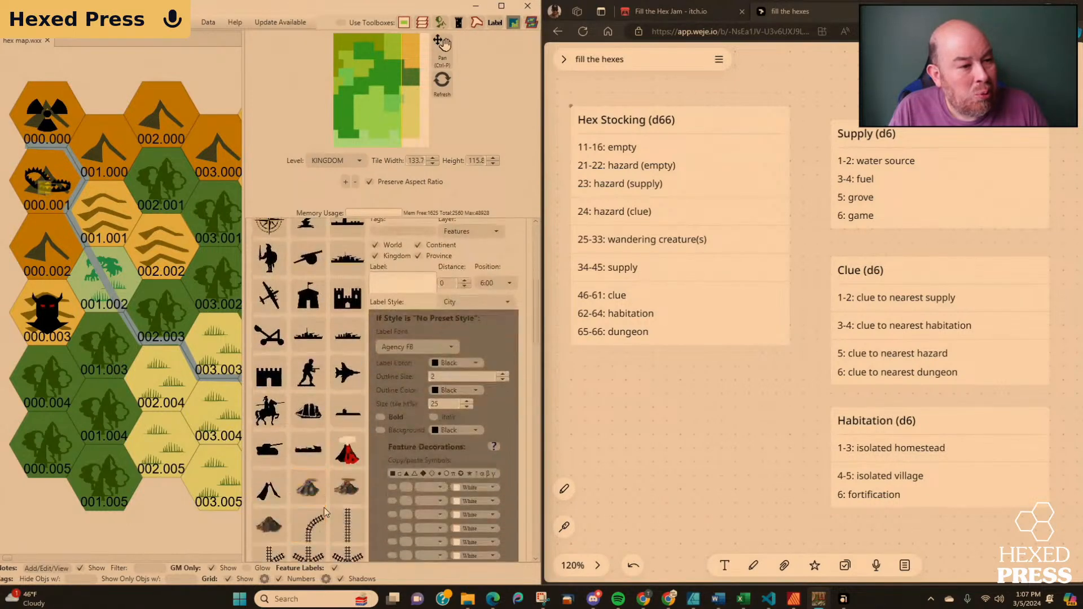
scroll(324, 507, "down", 10)
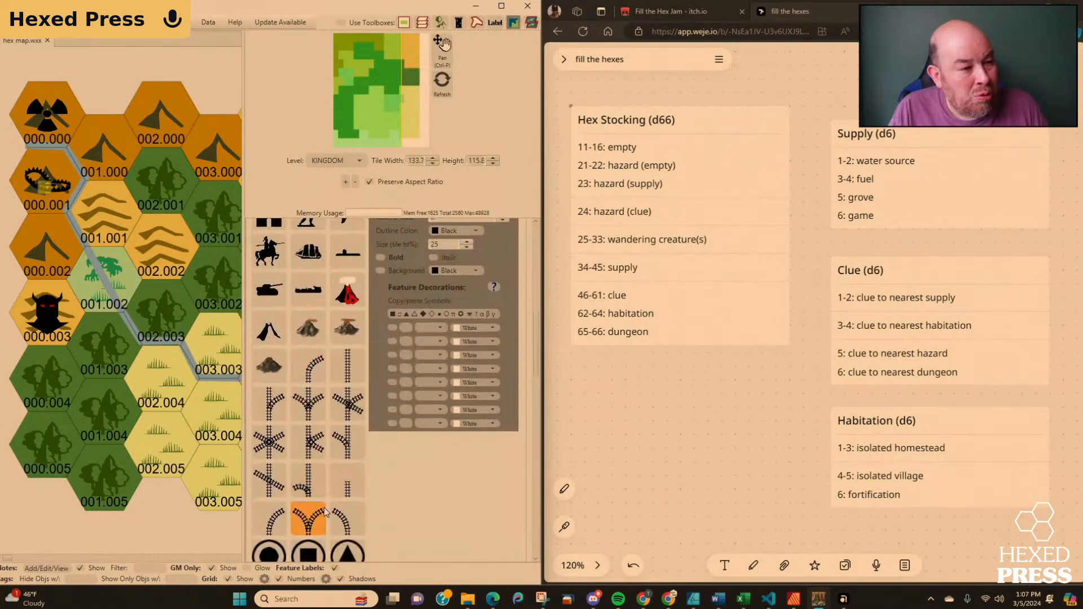
scroll(323, 507, "down", 5)
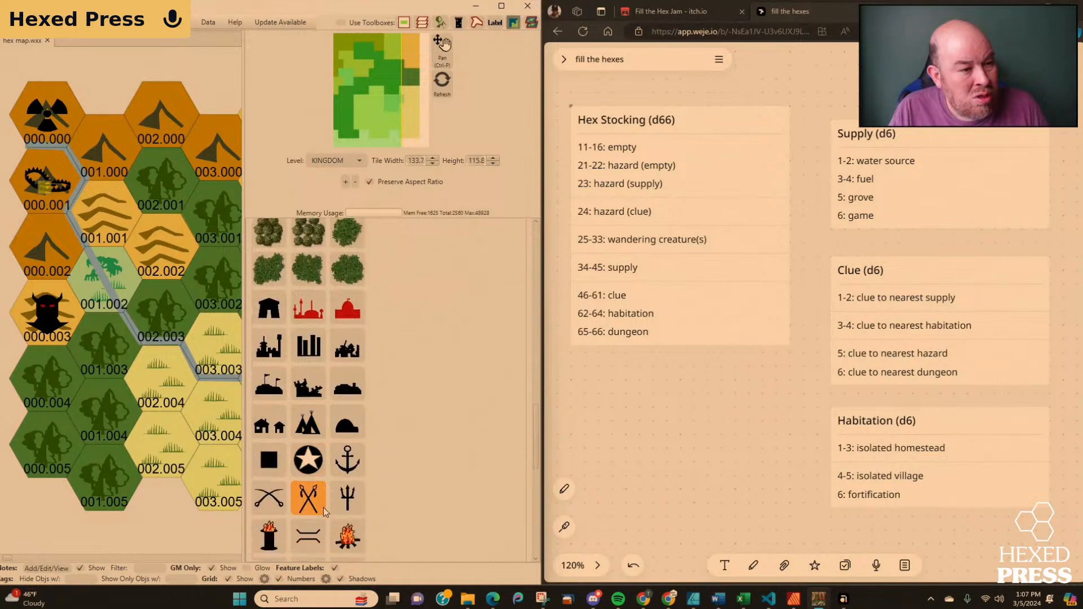
scroll(323, 509, "down", 4)
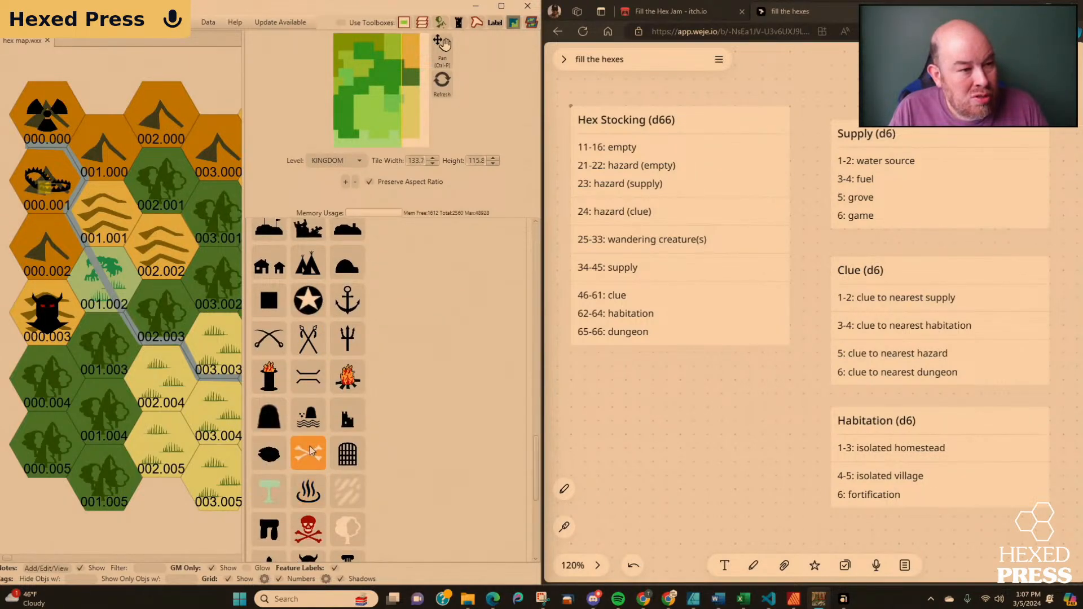
scroll(310, 451, "down", 4)
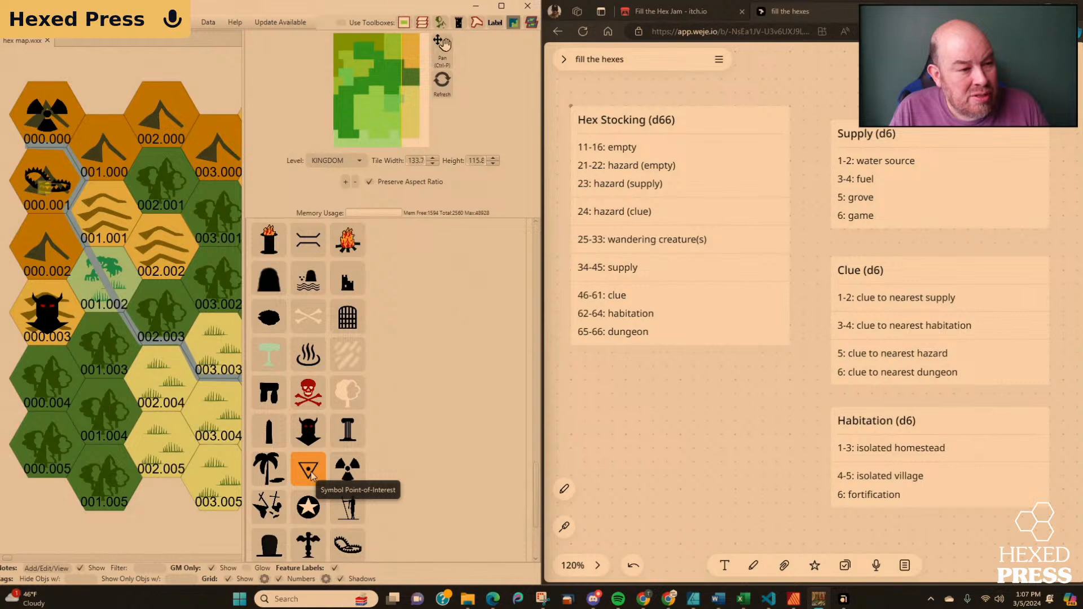
scroll(312, 476, "down", 1)
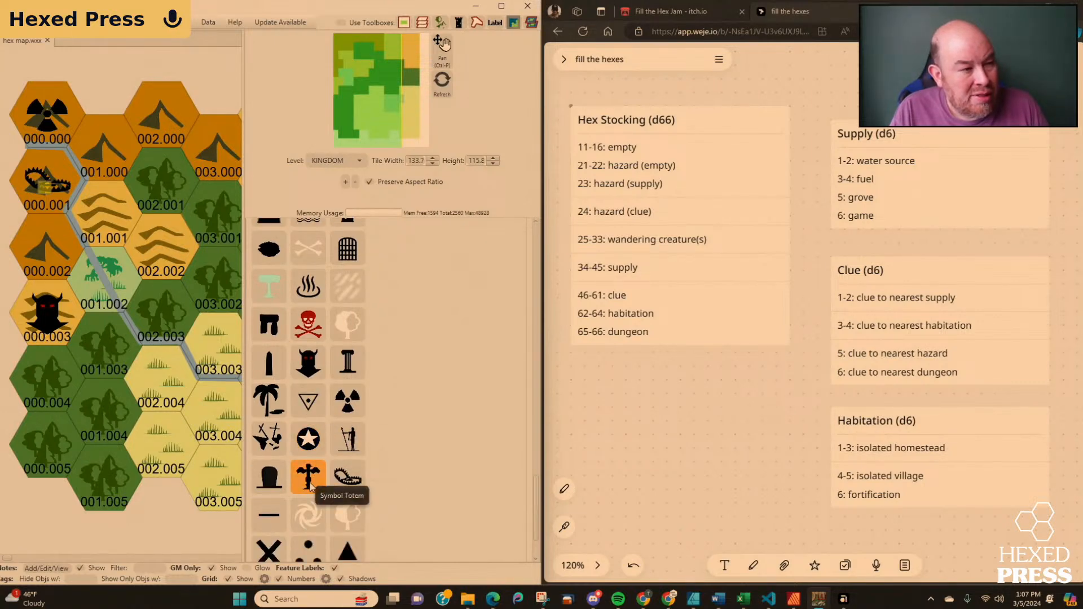
scroll(309, 486, "down", 1)
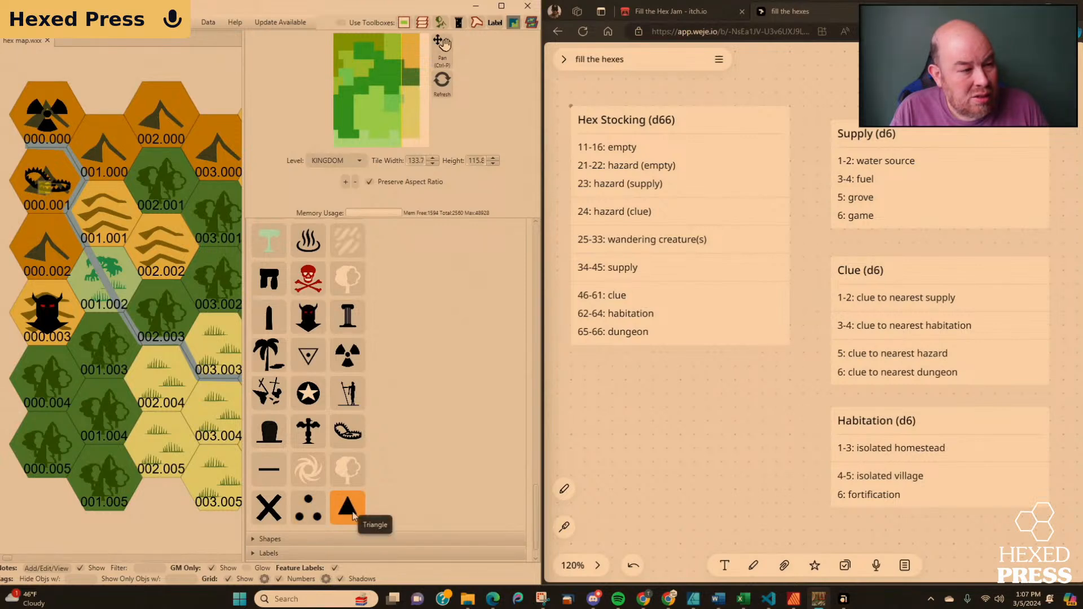
left_click(270, 511)
left_click(218, 477)
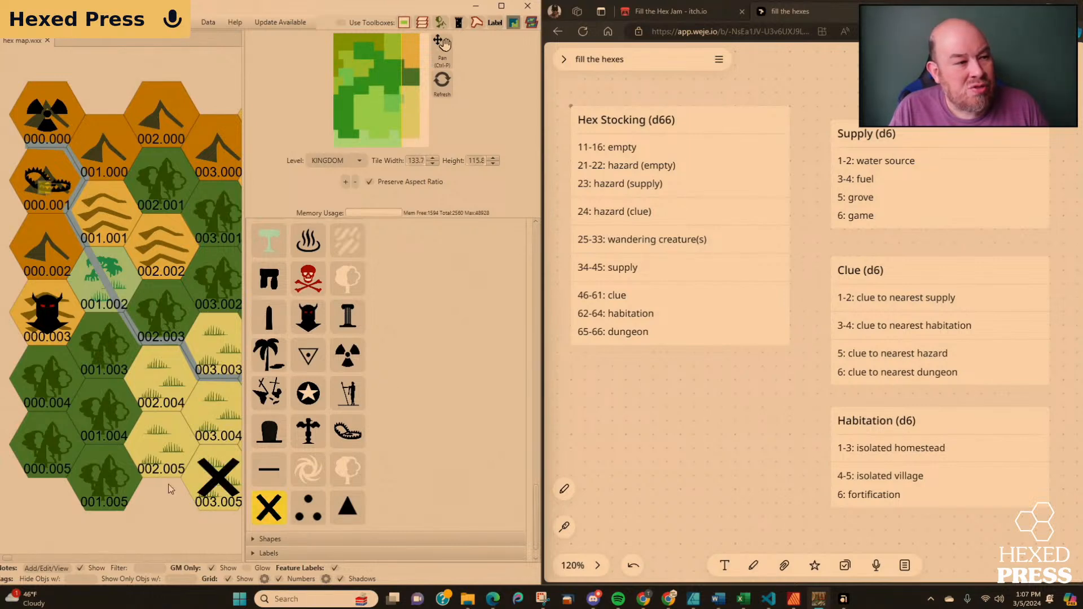
left_click_drag(170, 489, 47, 458)
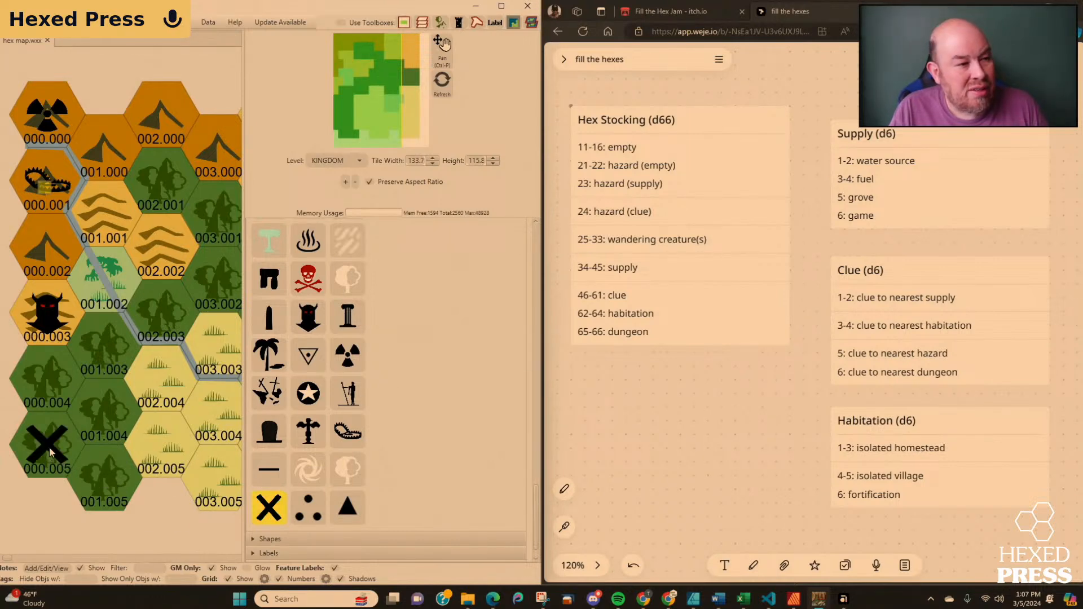
left_click(161, 511)
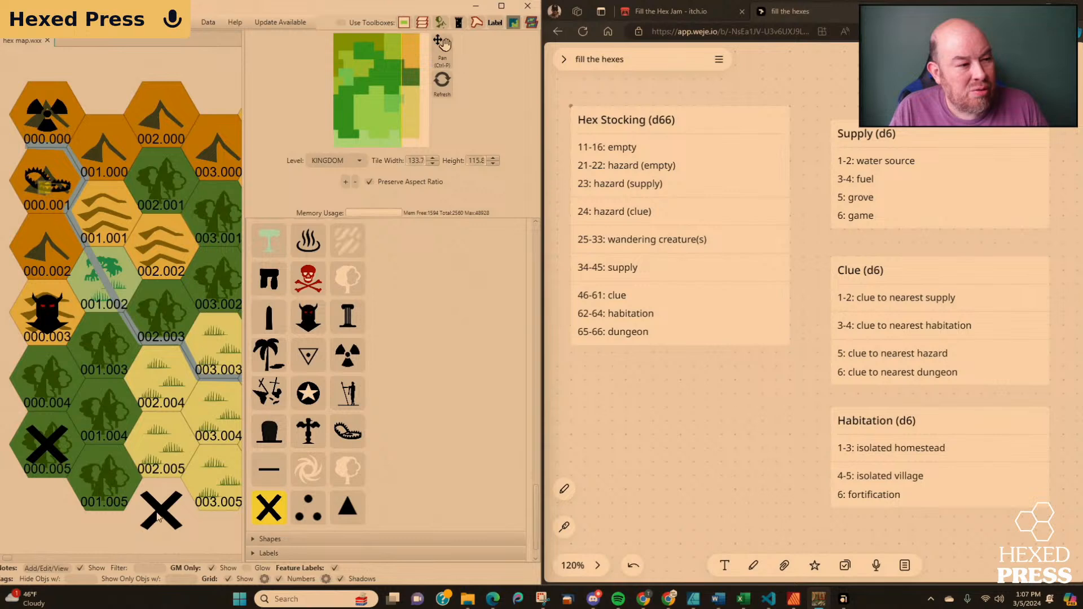
left_click(271, 509)
Add a note titled "Supply (fuel)" to hex 000.005 and save it.
left_click(48, 569)
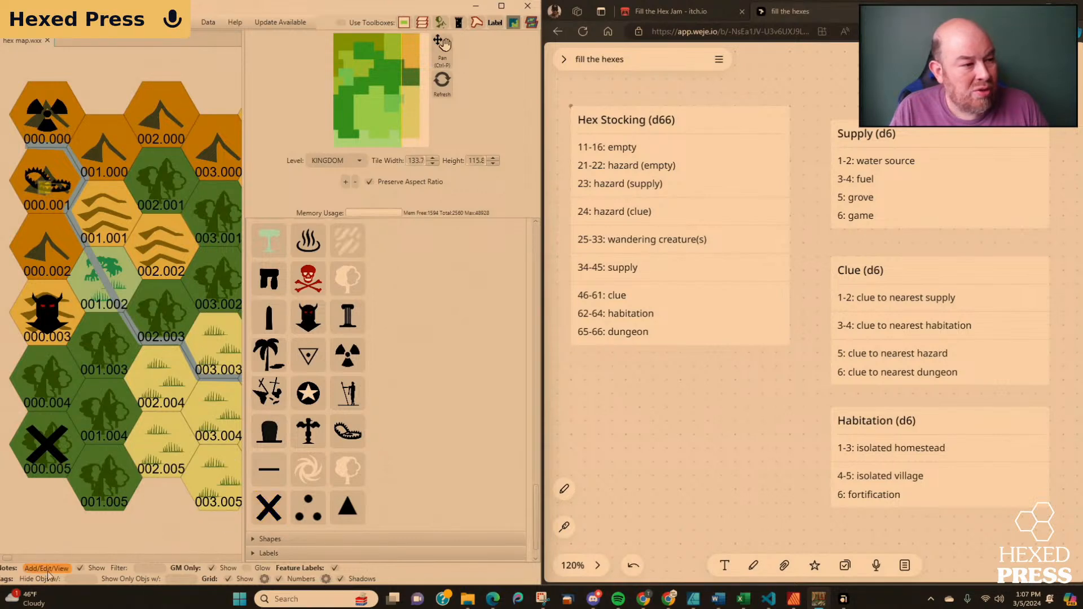
left_click(48, 447)
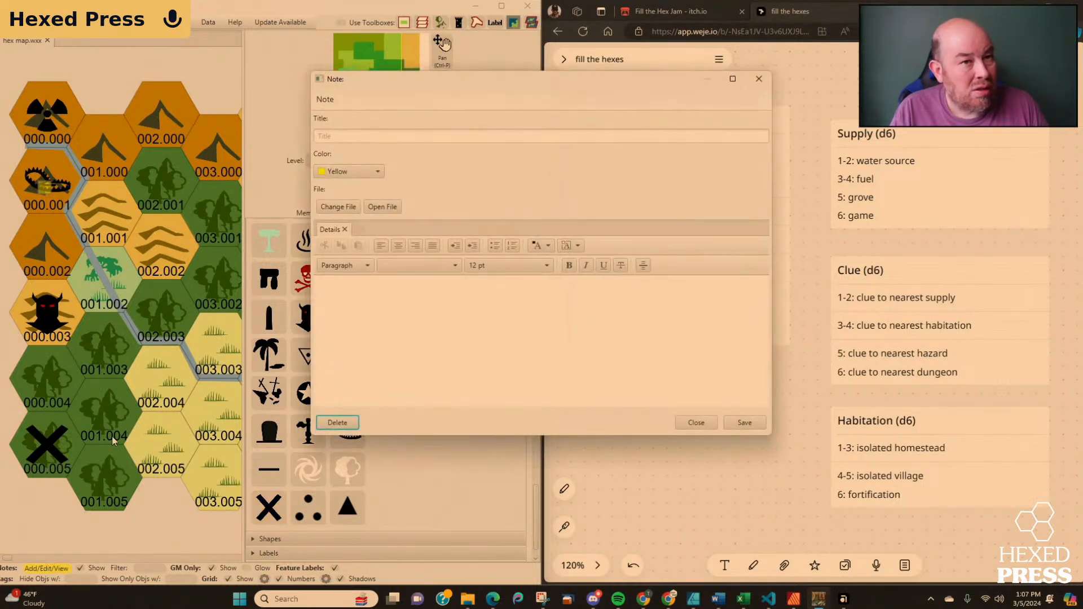
left_click(364, 131)
type("Su")
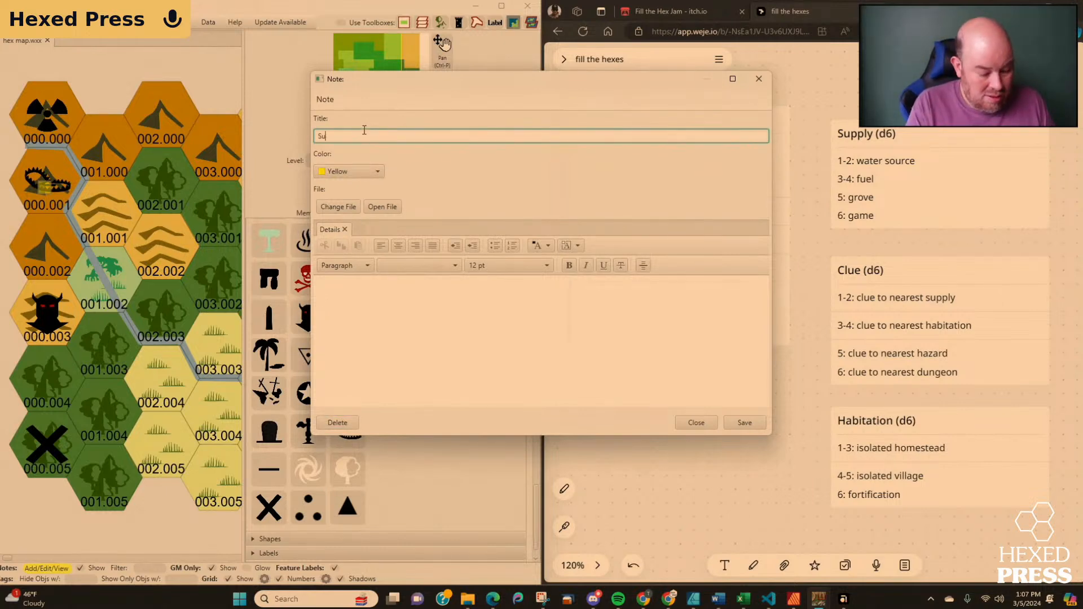
type("pply (fuel)")
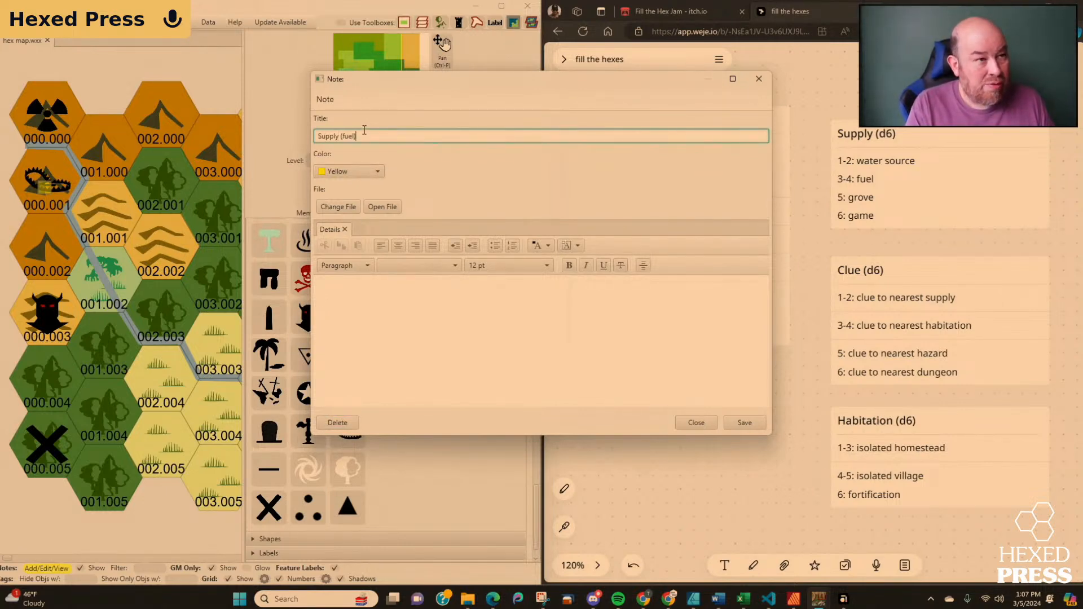
left_click(744, 422)
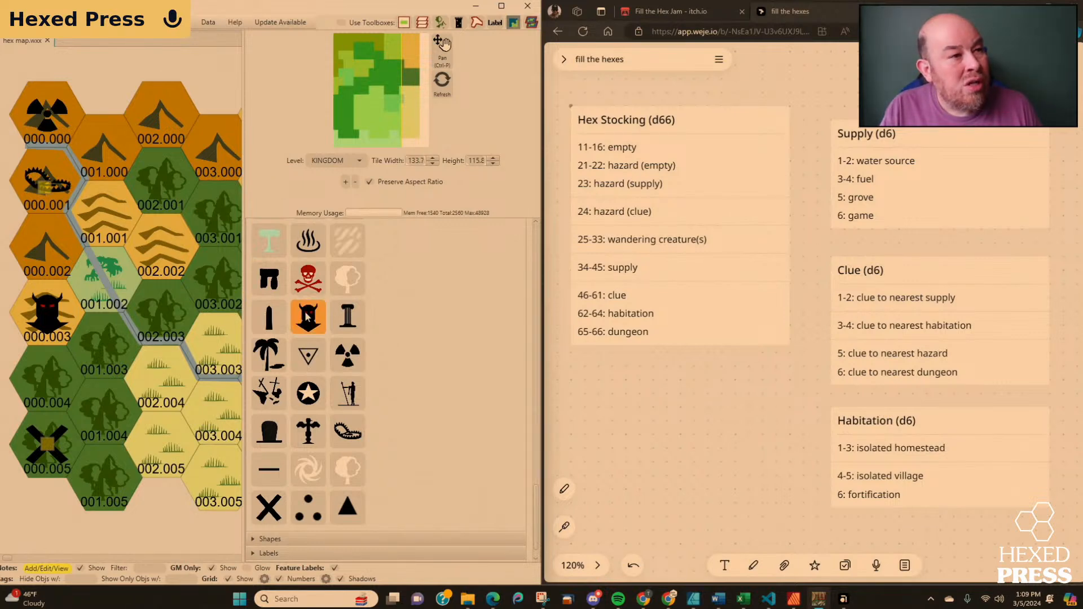
Place Symbol Monster Lair icons in hexes 001.001 and 001.002.
left_click(308, 317)
left_click(106, 207)
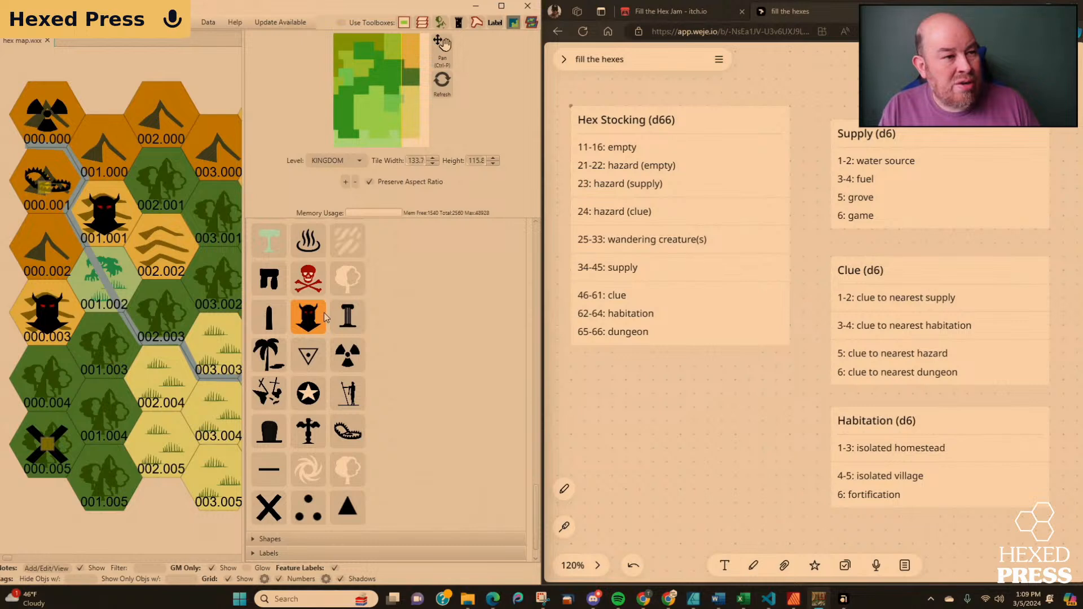
left_click(355, 334)
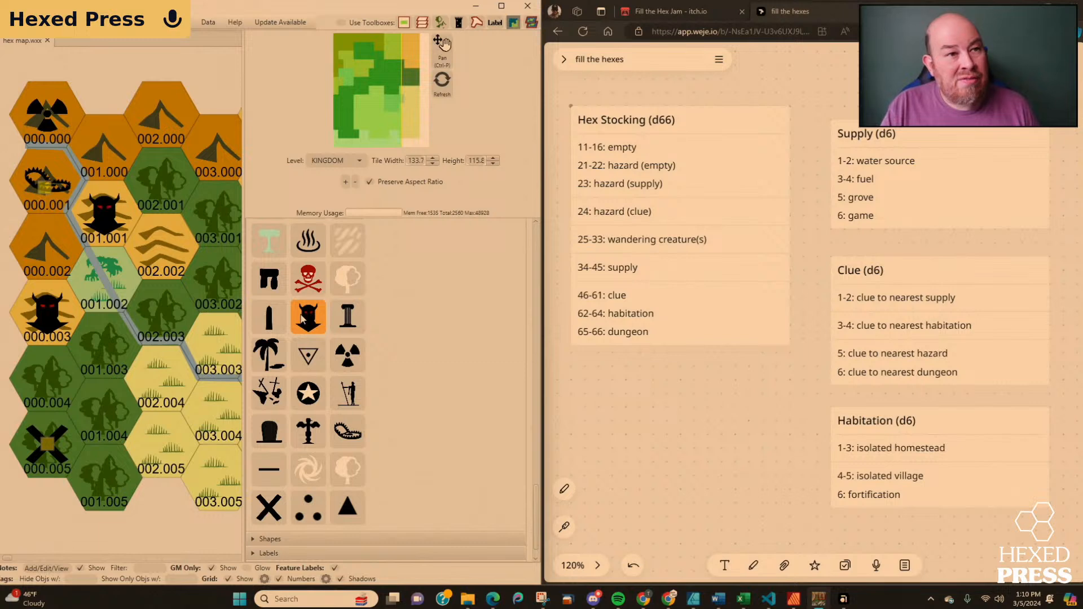
left_click(106, 283)
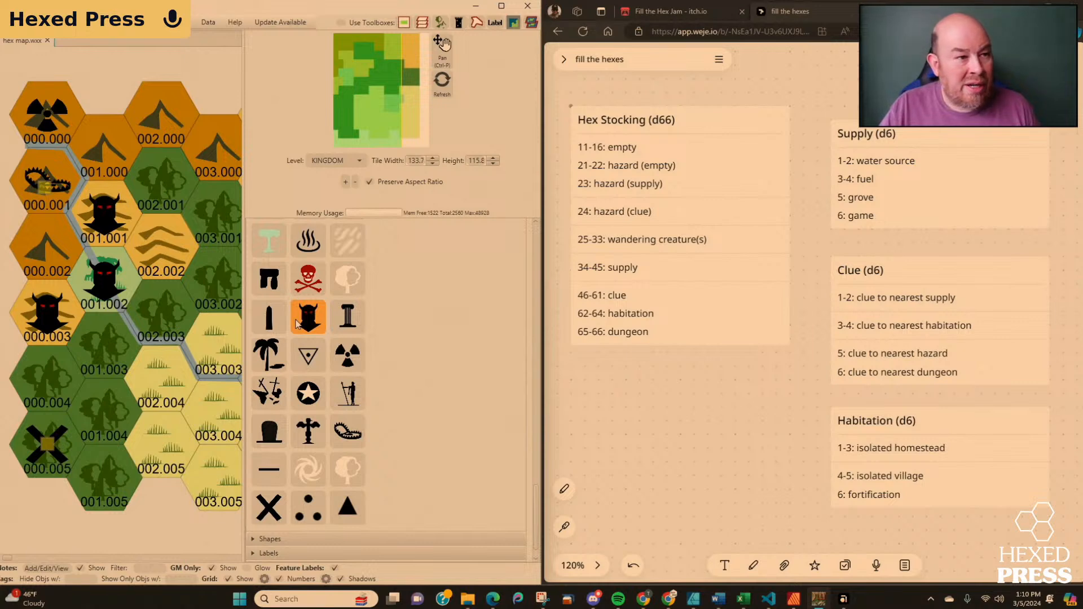
Find a homestead icon among the Classic features, place the small house icon in hex 001.003 and stop placing it.
scroll(339, 337, "up", 6)
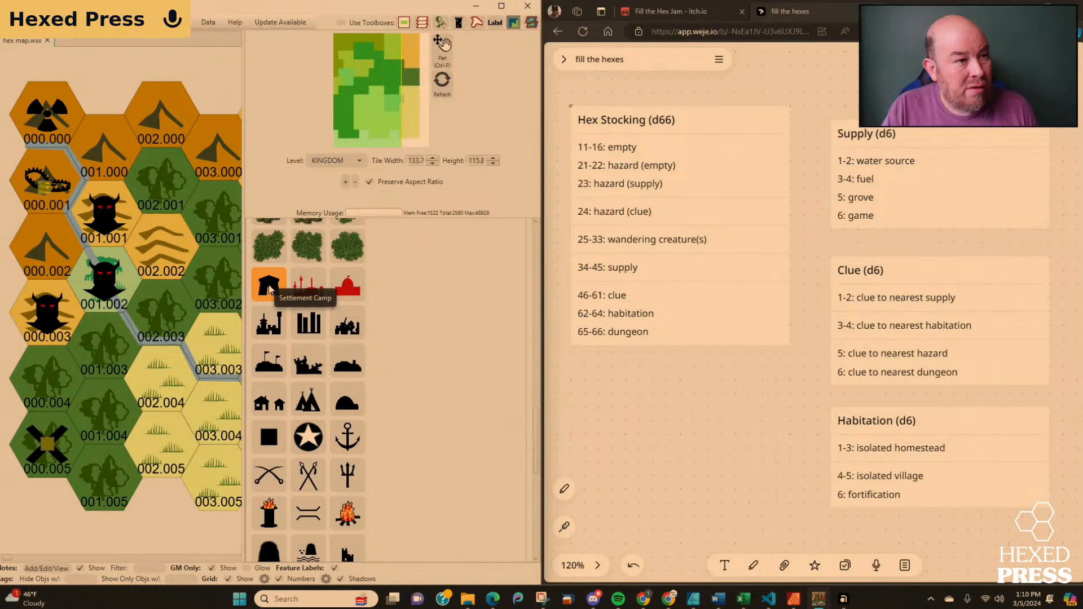
scroll(282, 320, "up", 3)
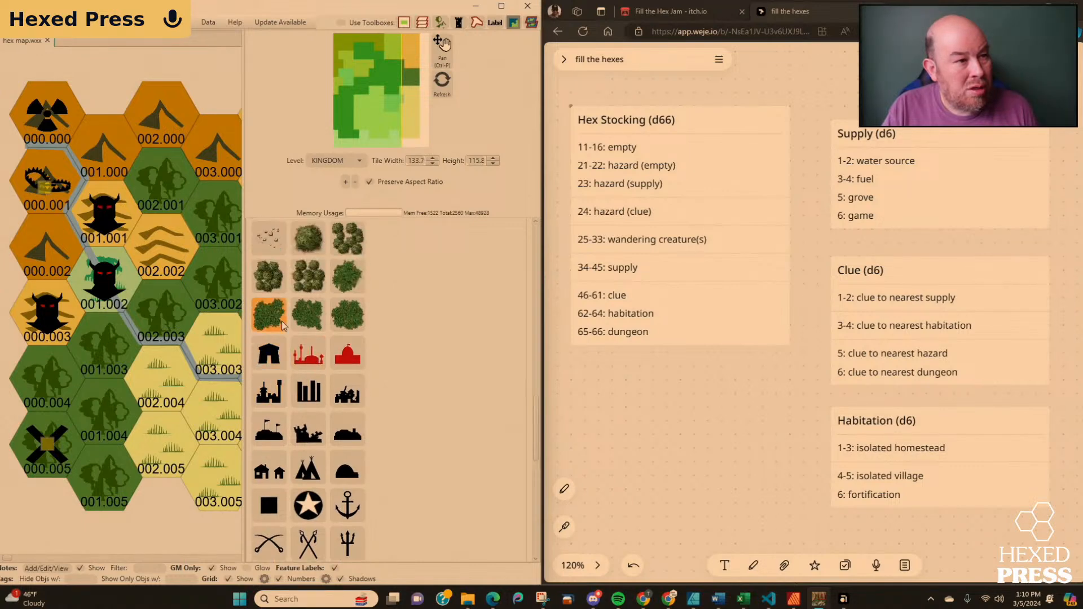
scroll(282, 321, "down", 2)
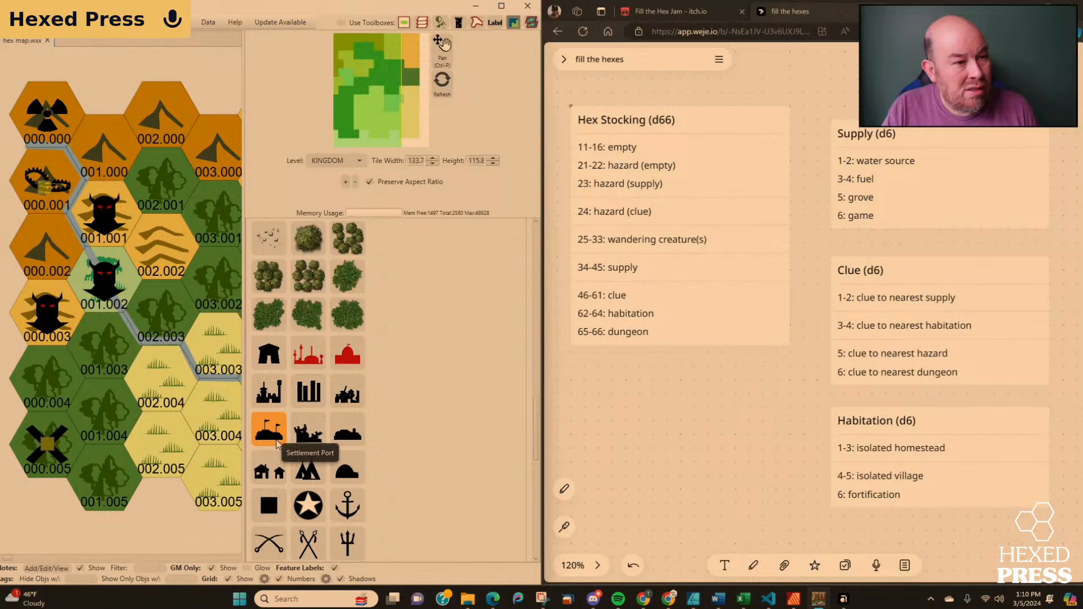
left_click(340, 438)
left_click(279, 474)
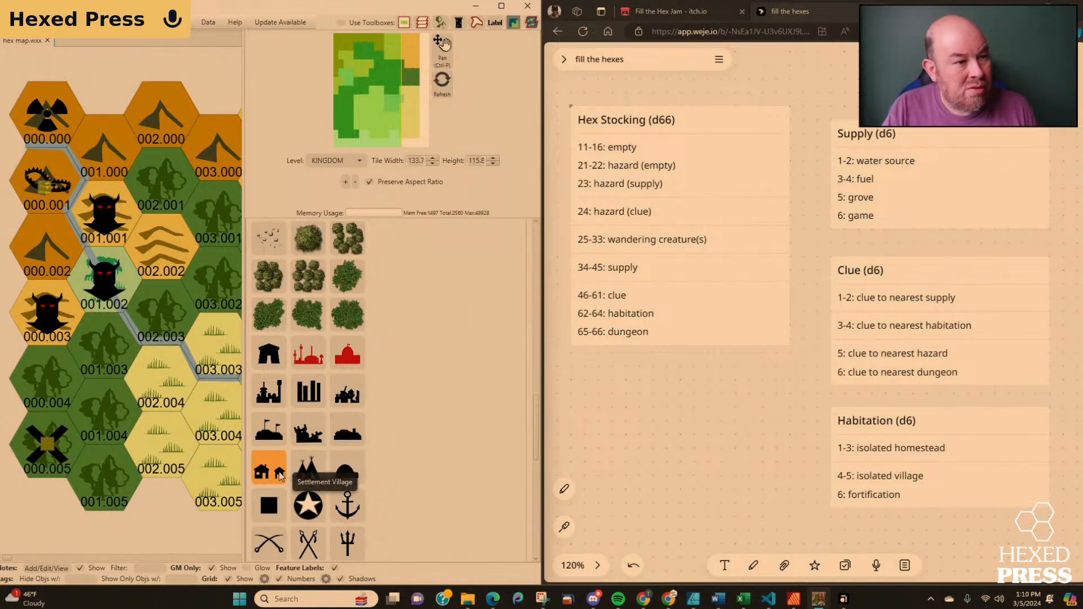
left_click(319, 476)
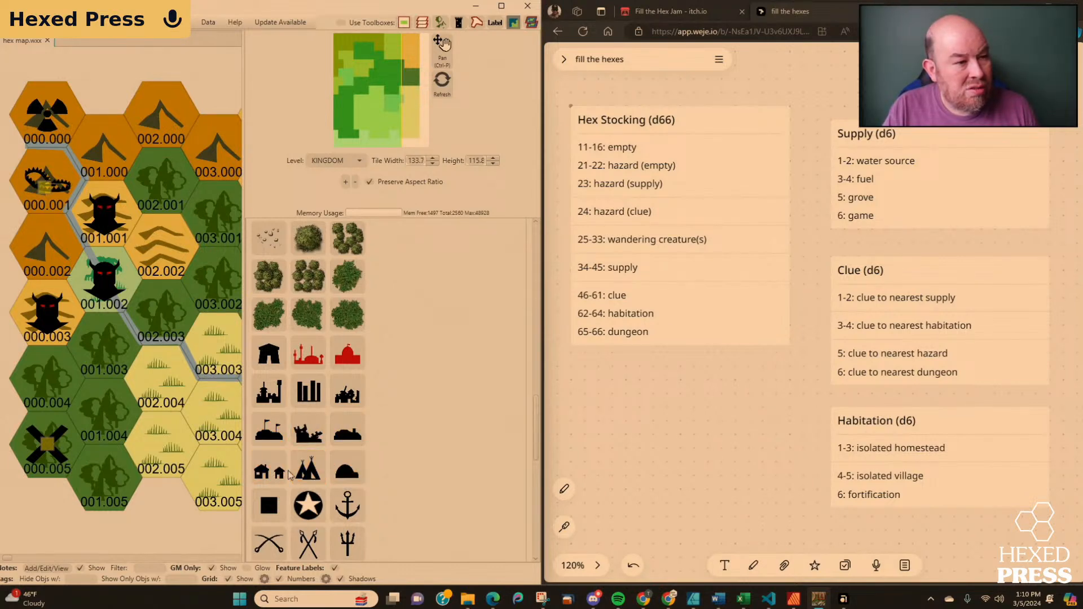
scroll(276, 474, "up", 8)
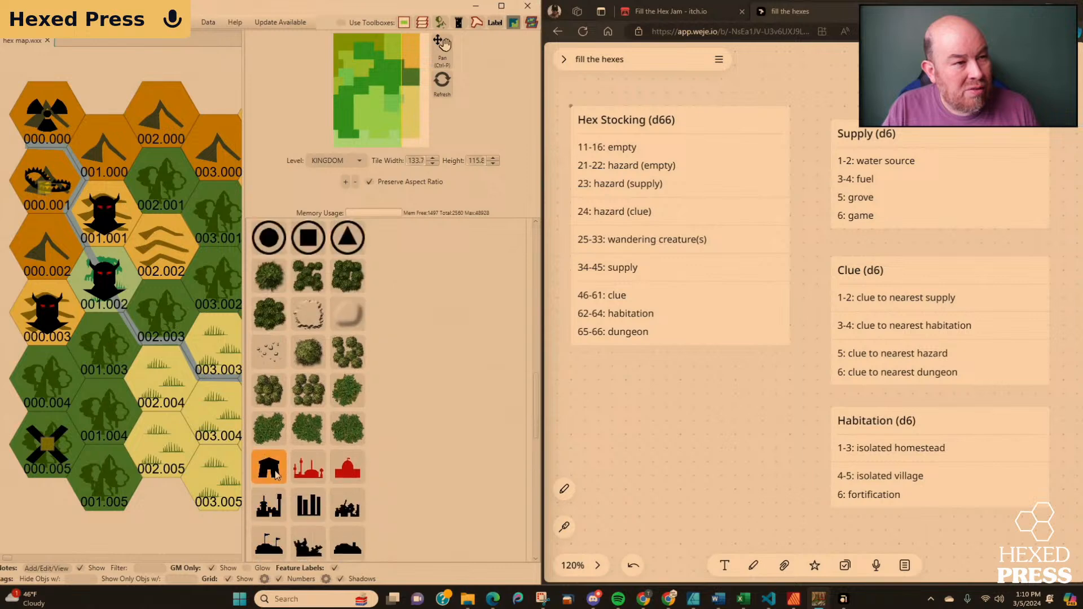
scroll(275, 470, "up", 3)
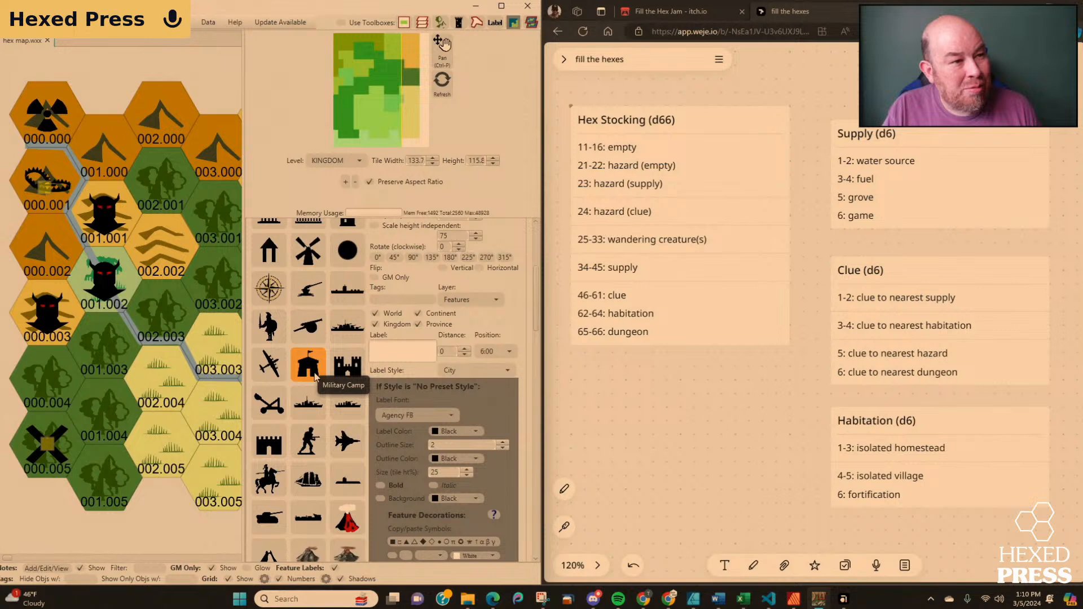
scroll(310, 338, "up", 4)
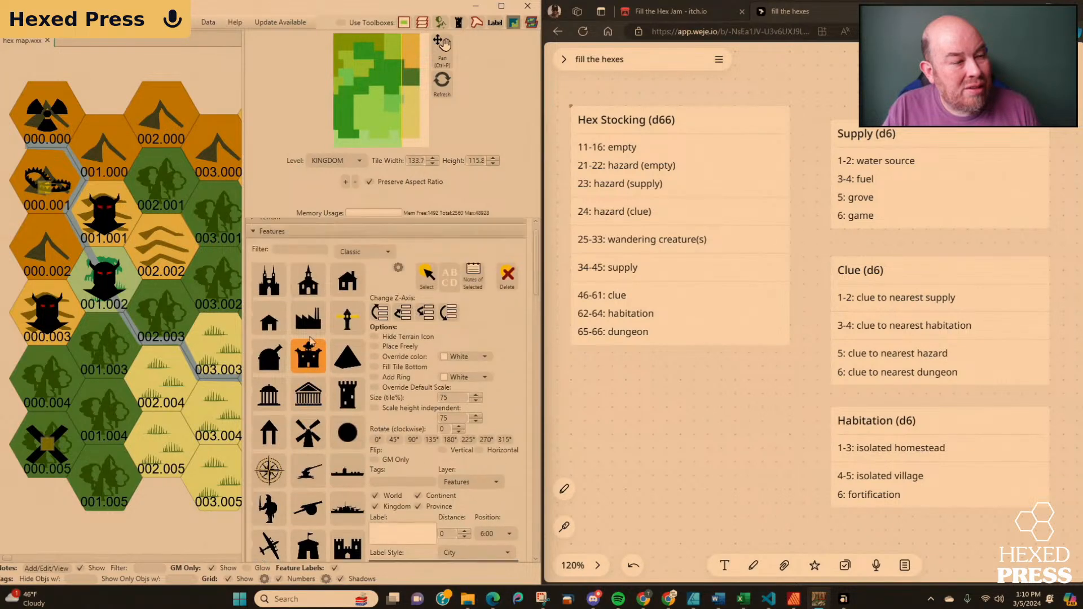
scroll(310, 340, "up", 1)
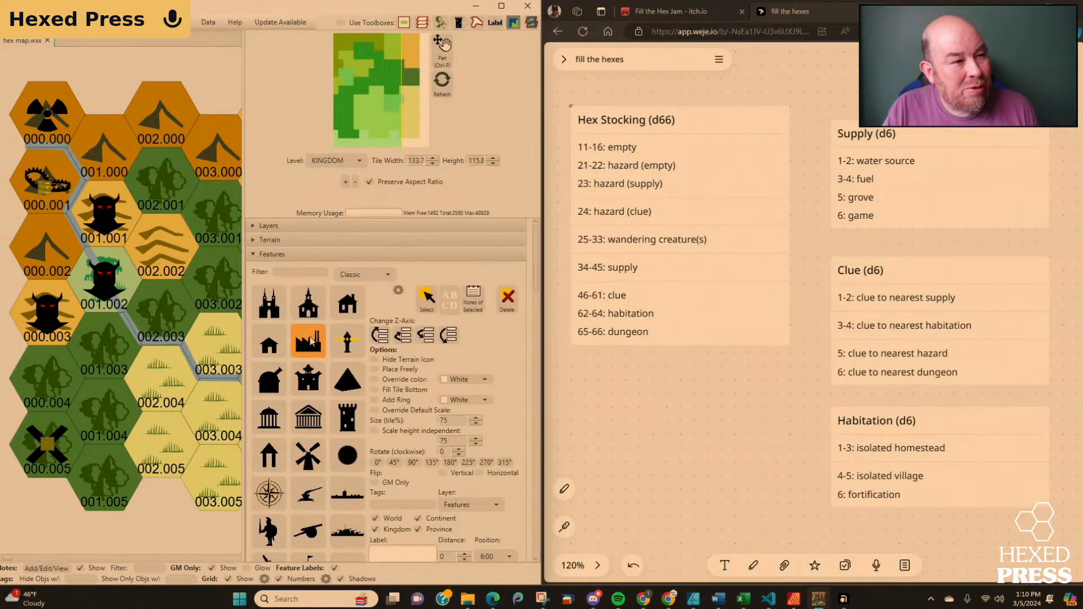
left_click(268, 349)
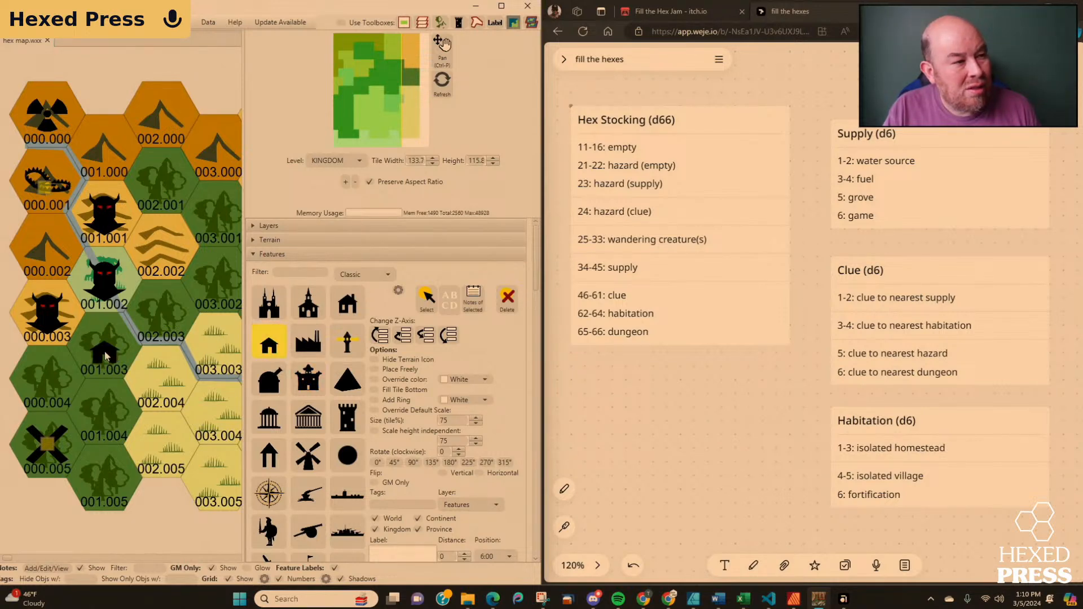
left_click(275, 349)
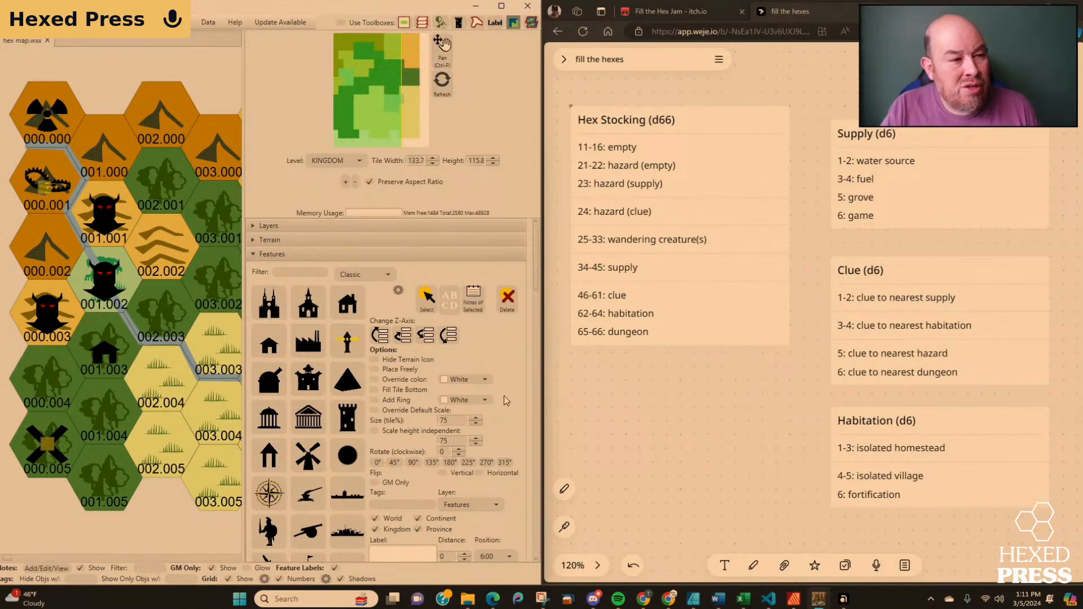
Place the Classic radiation symbol icon in hex 001.004 and stop placing it.
scroll(308, 421, "down", 10)
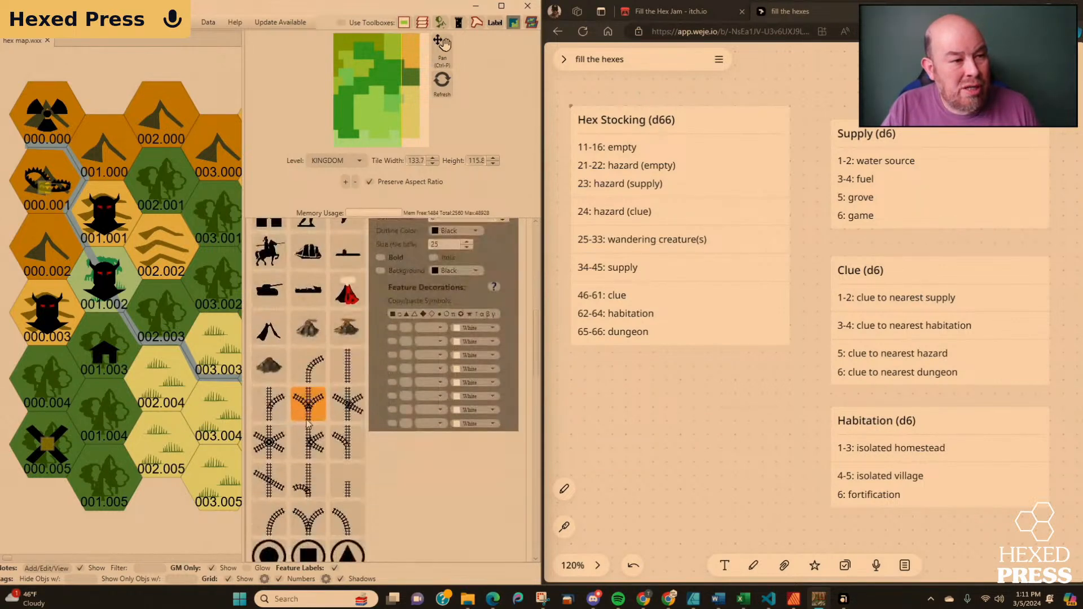
scroll(308, 423, "down", 8)
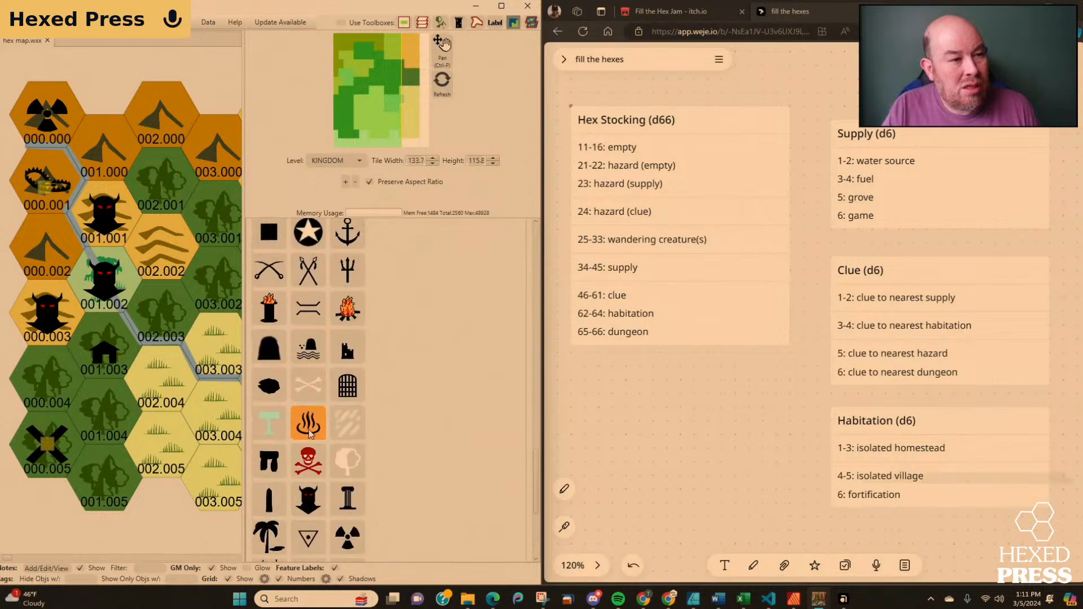
scroll(309, 429, "down", 1)
left_click(348, 468)
left_click(110, 415)
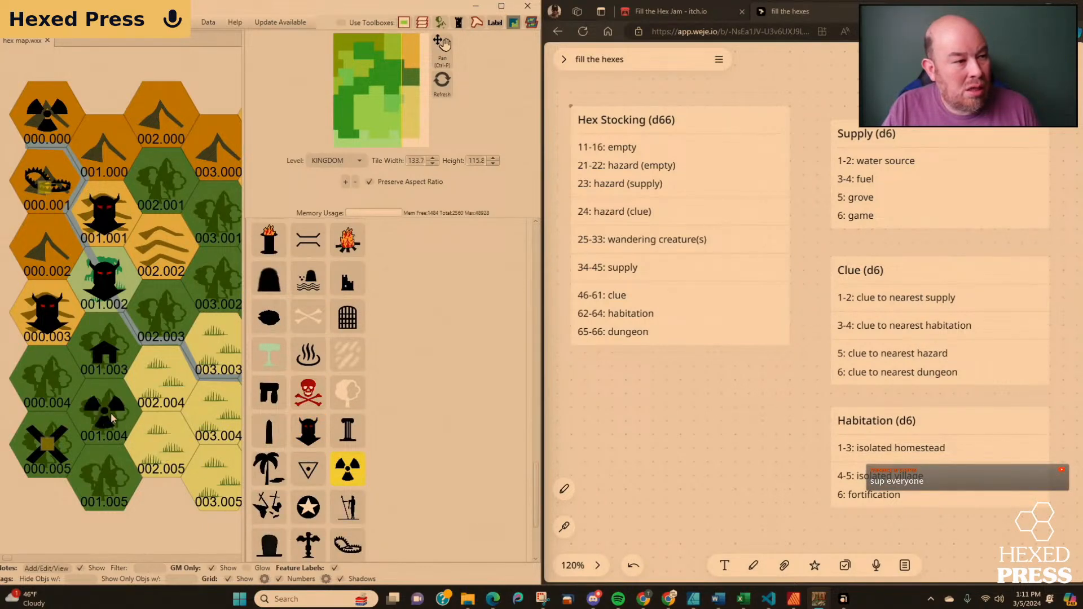
left_click(346, 469)
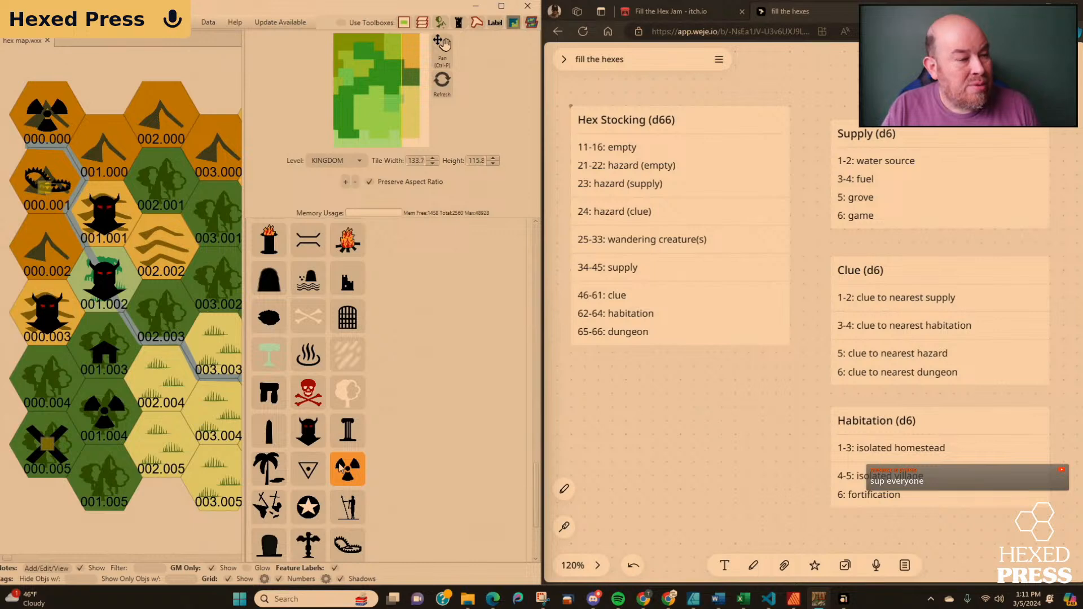
Place the Classic bear trap icon in hex 001.005 and stop placing it.
scroll(342, 468, "down", 1)
left_click(348, 499)
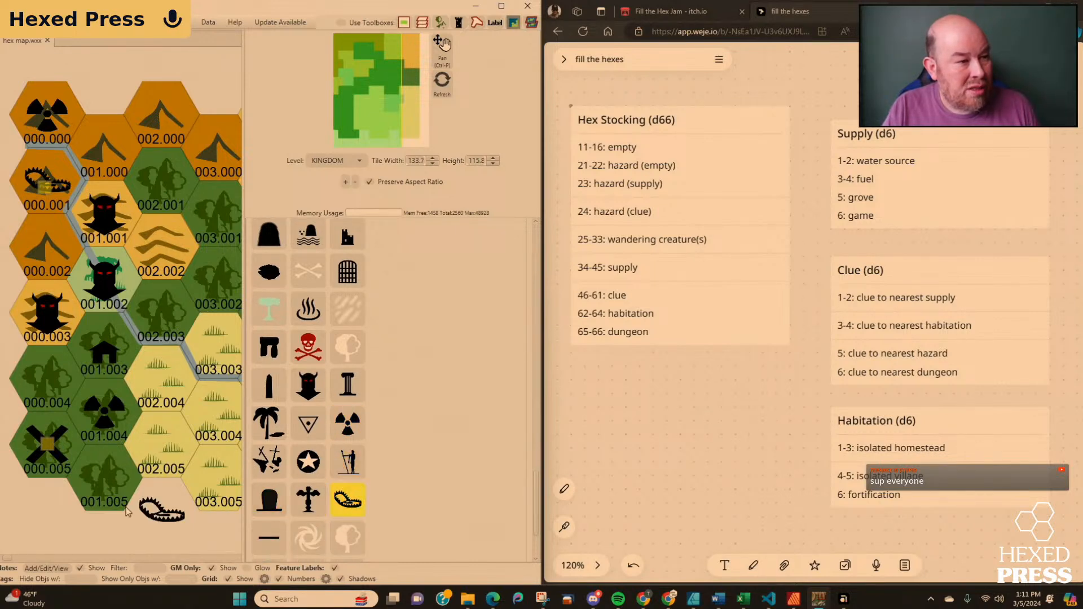
left_click(106, 492)
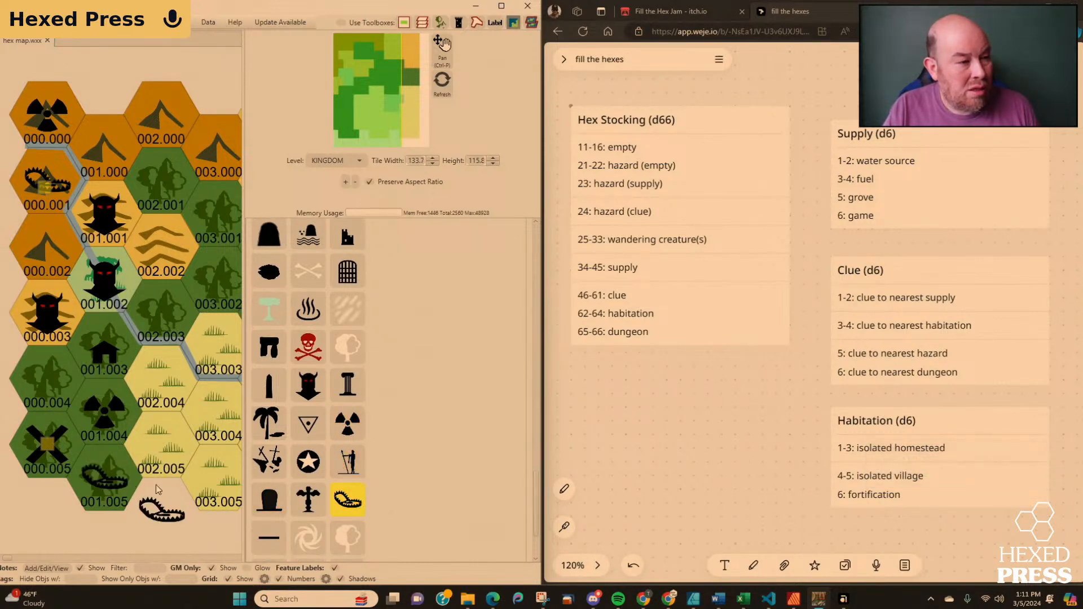
left_click(346, 506)
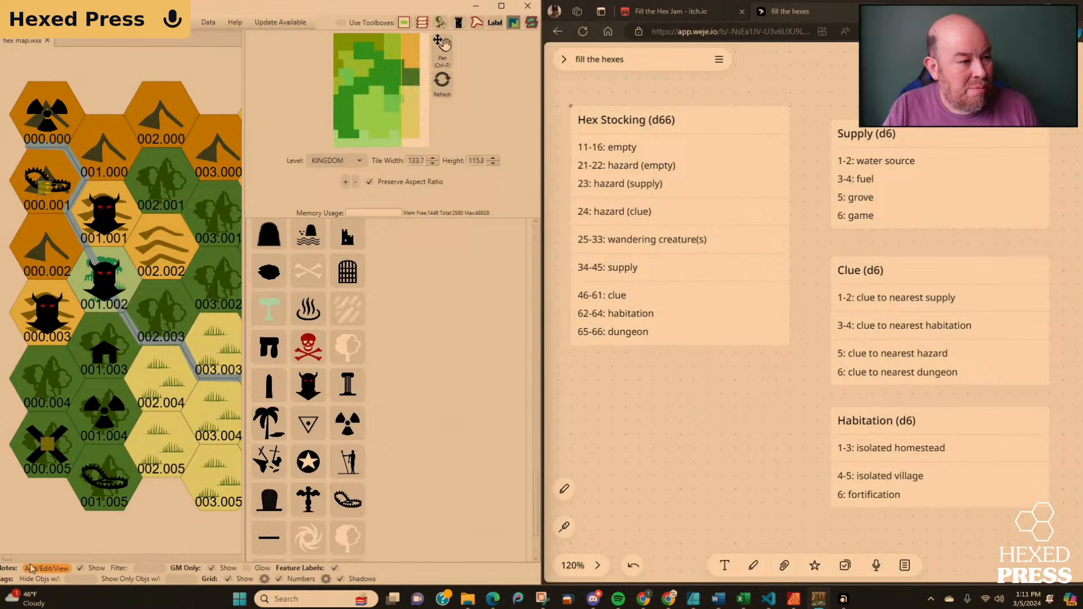
left_click(110, 484)
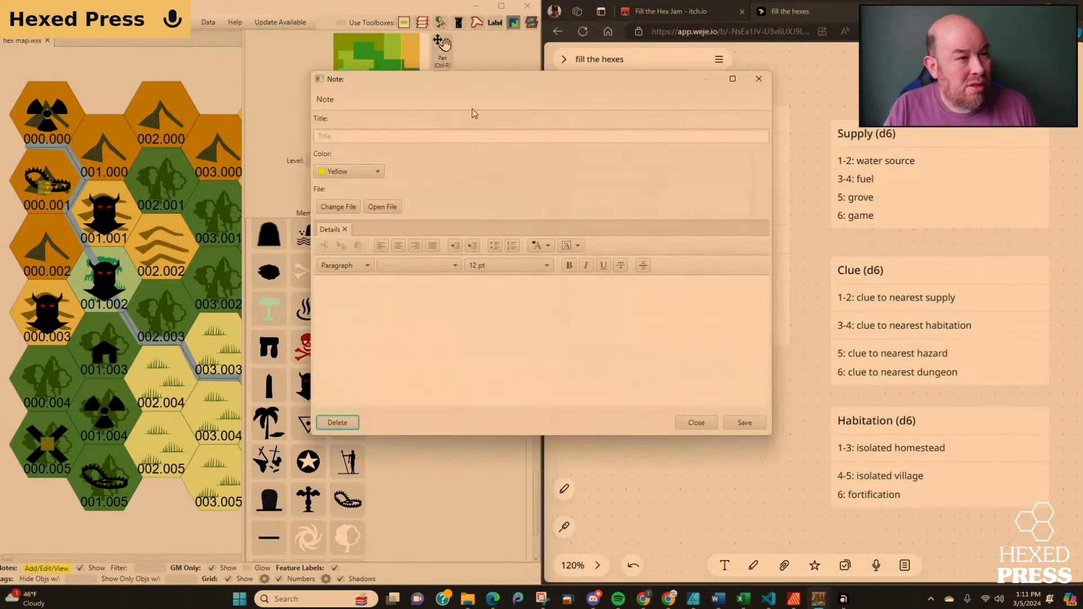
left_click(435, 137)
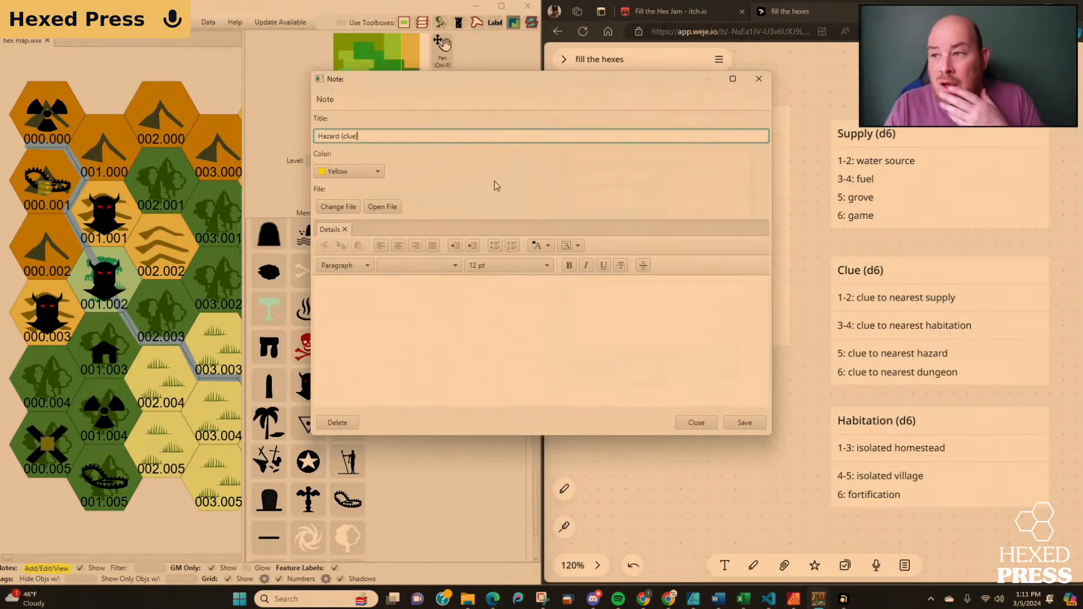
left_click(696, 422)
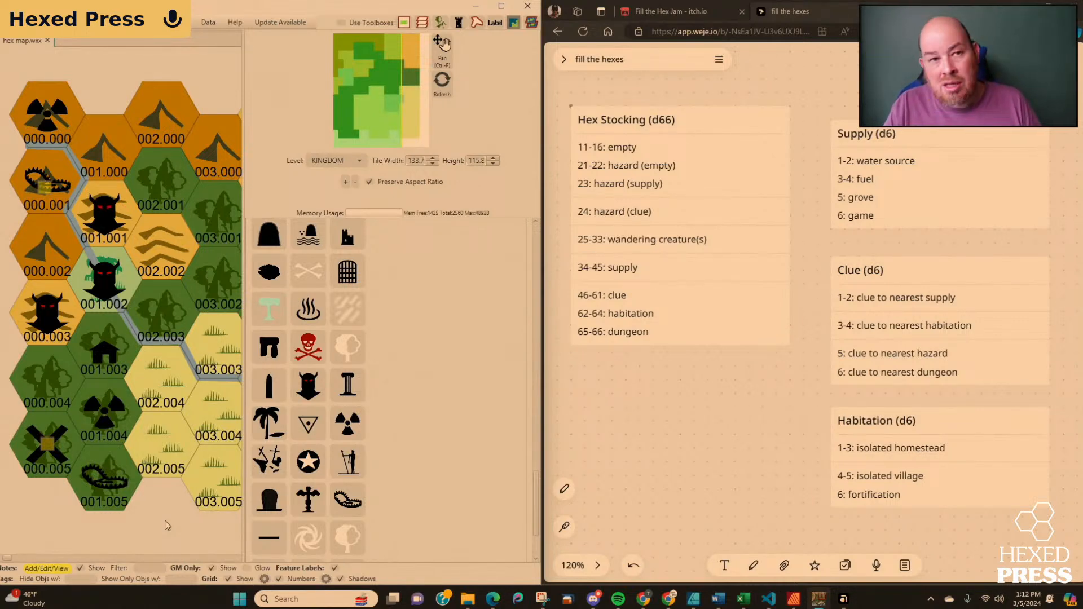
Switch the feature icons to the Creature set and place the Creature Fish icon in hex 002.001.
scroll(299, 452, "down", 2)
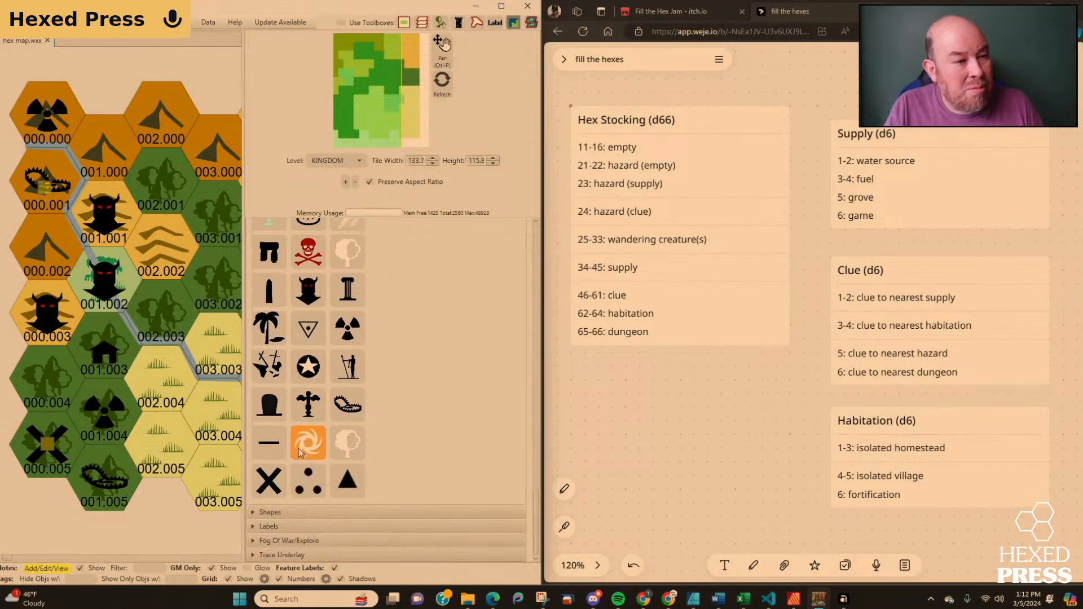
scroll(299, 453, "up", 6)
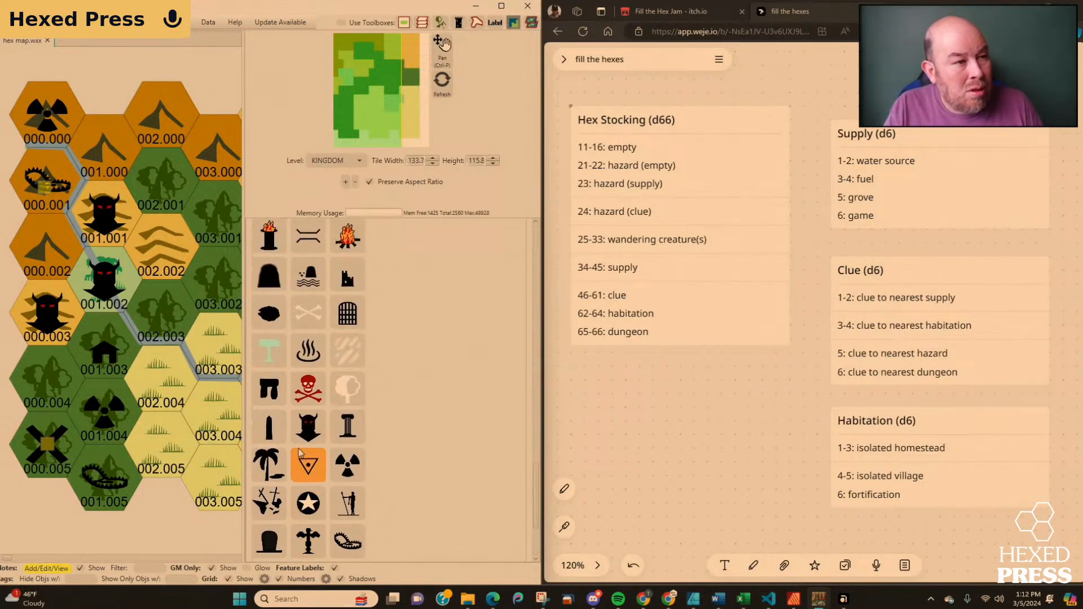
scroll(299, 452, "up", 8)
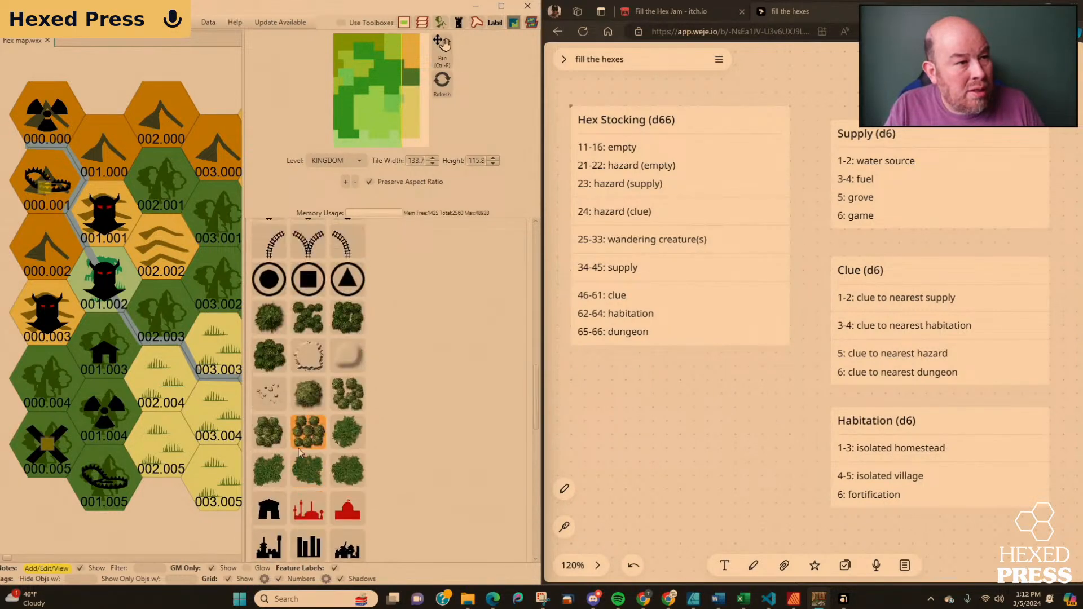
scroll(299, 452, "up", 5)
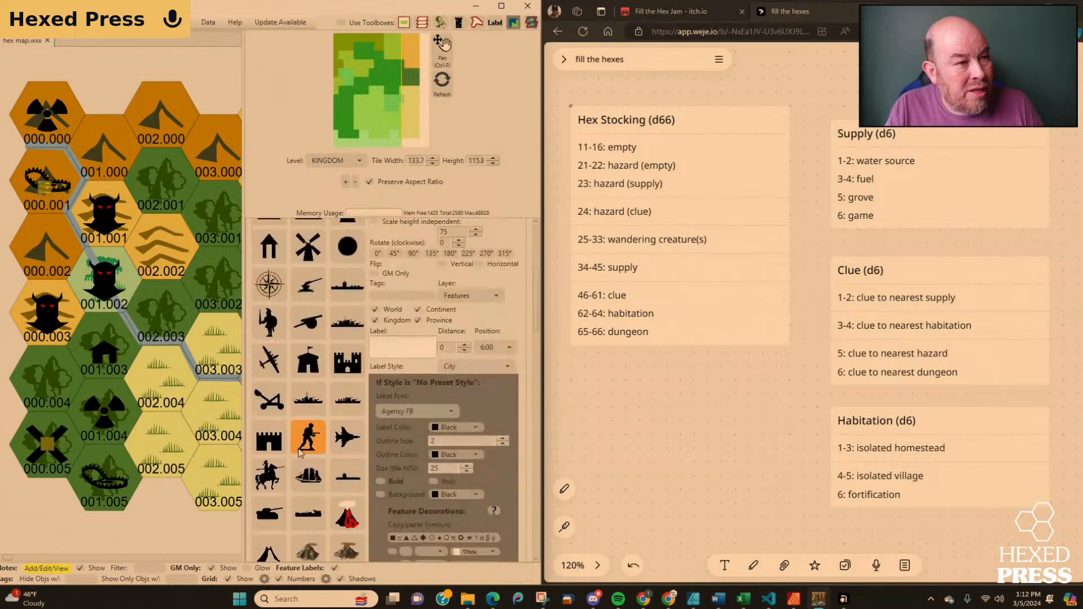
scroll(299, 453, "up", 4)
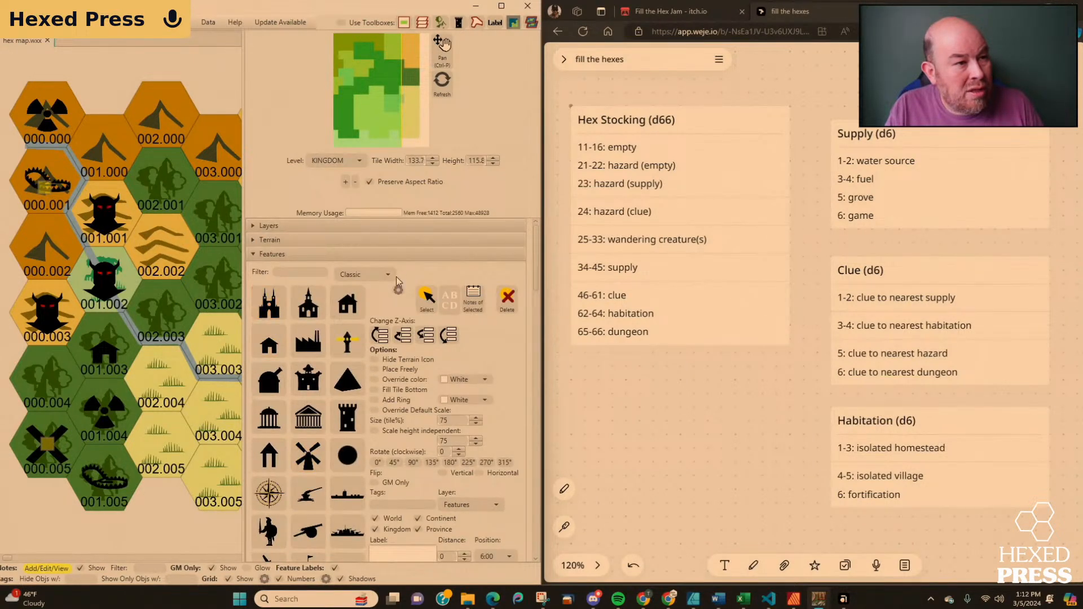
left_click(387, 276)
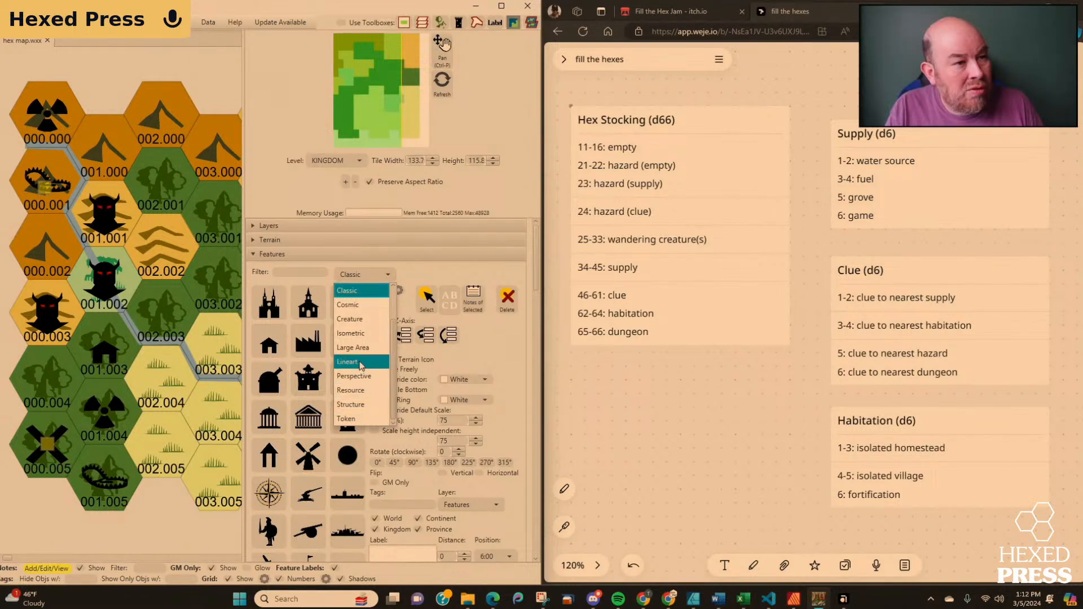
left_click(349, 318)
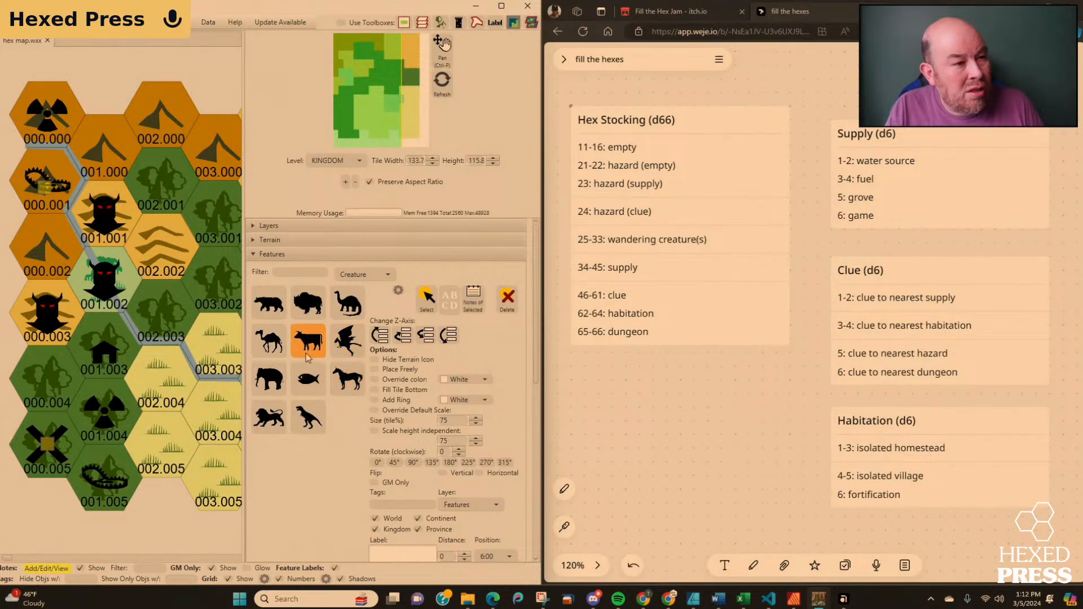
left_click(310, 382)
left_click(234, 276)
left_click_drag(234, 276, 163, 193)
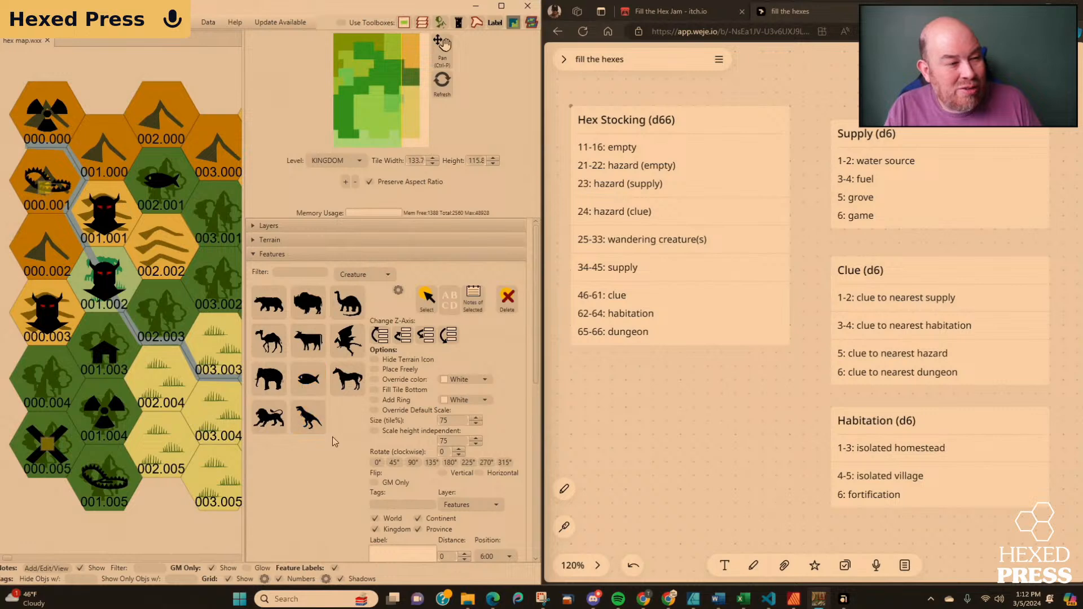
Return to the Classic feature set and place the Symbol X icon in hex 002.002.
left_click(387, 273)
left_click(377, 293)
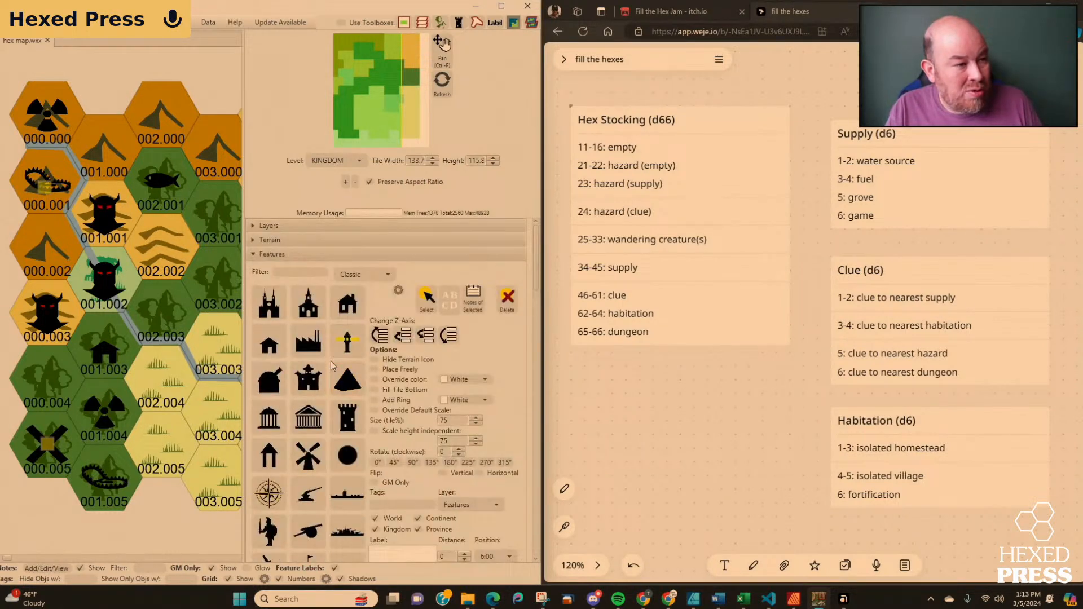
scroll(330, 361, "down", 10)
scroll(330, 361, "down", 10)
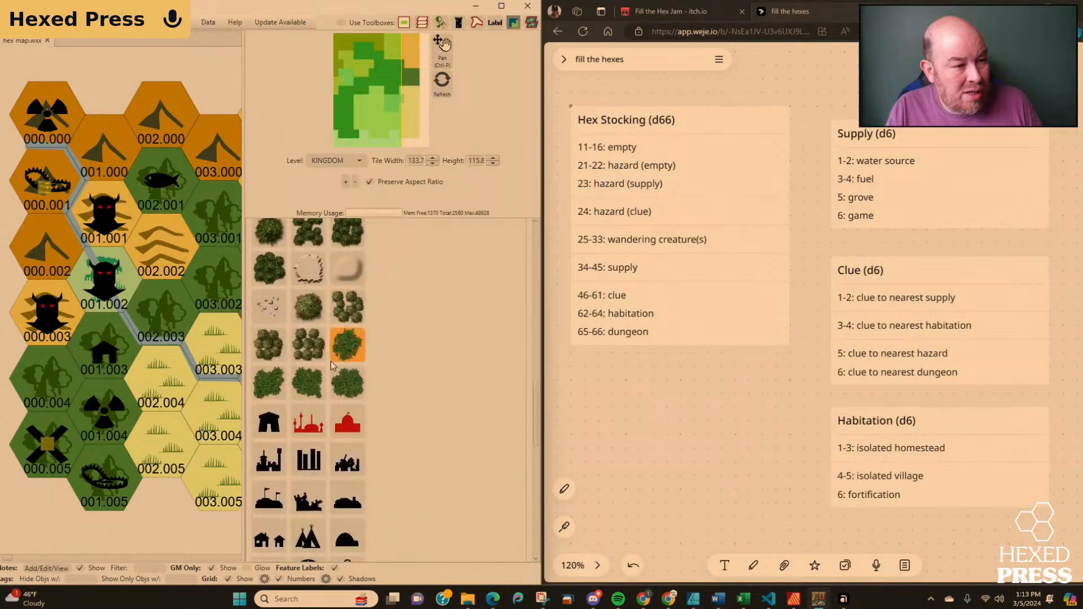
scroll(330, 361, "down", 5)
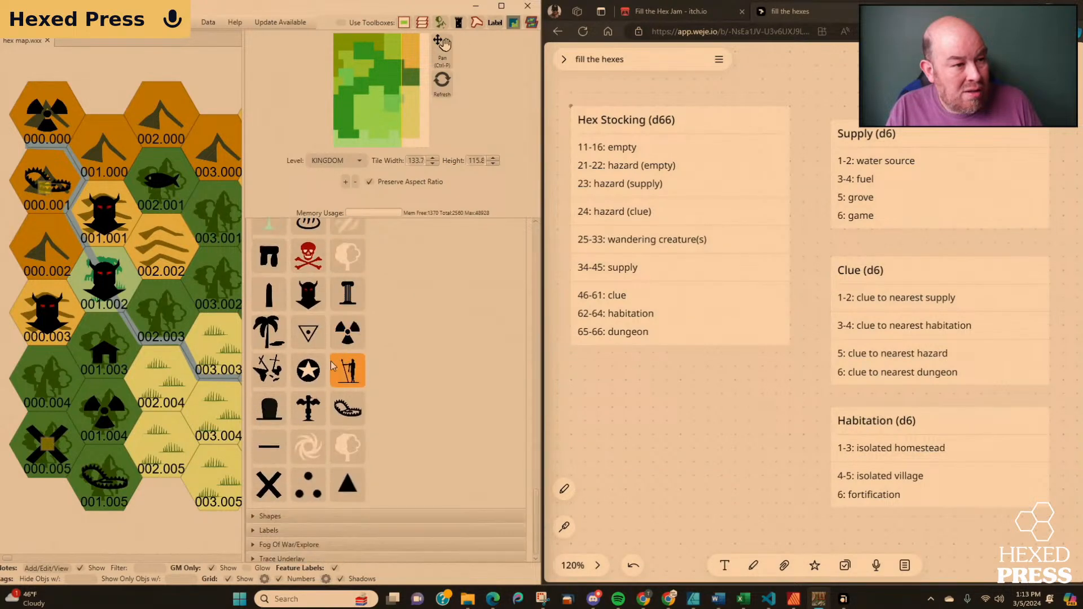
left_click(269, 485)
left_click(152, 274)
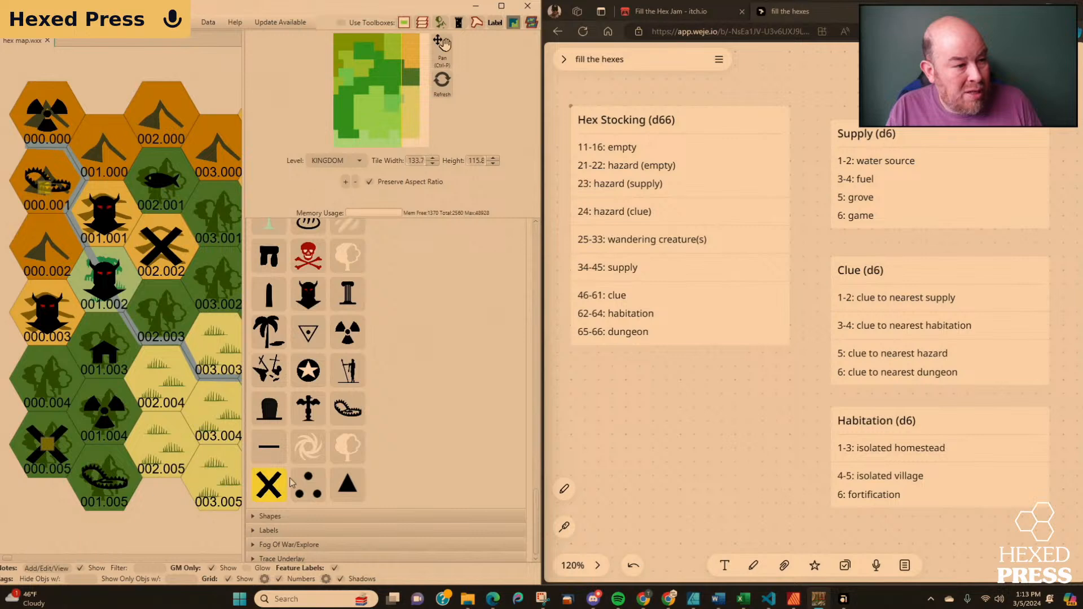
left_click(56, 569)
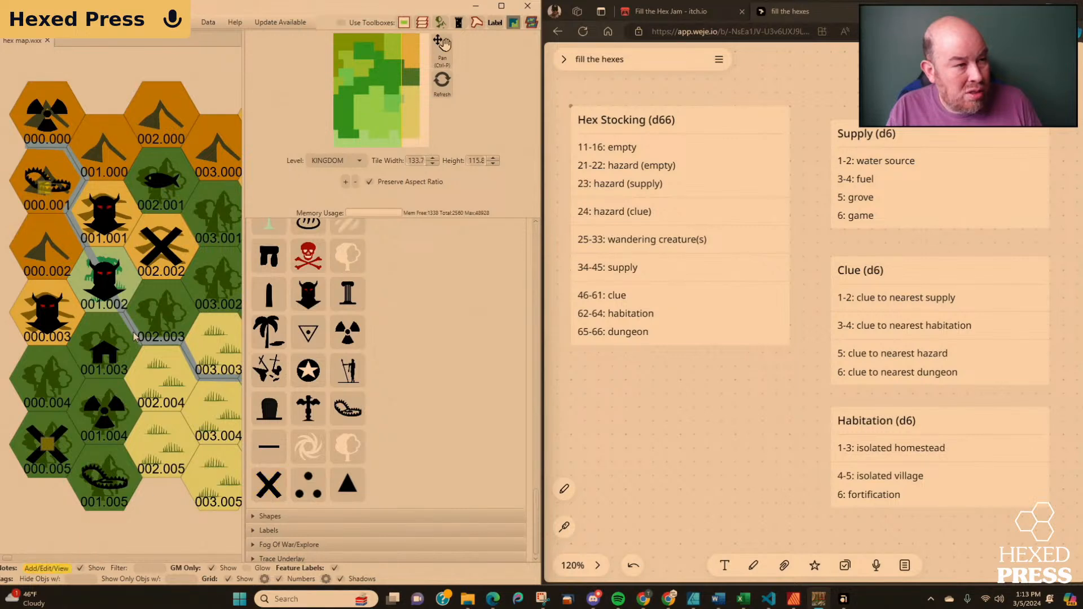
left_click(163, 246)
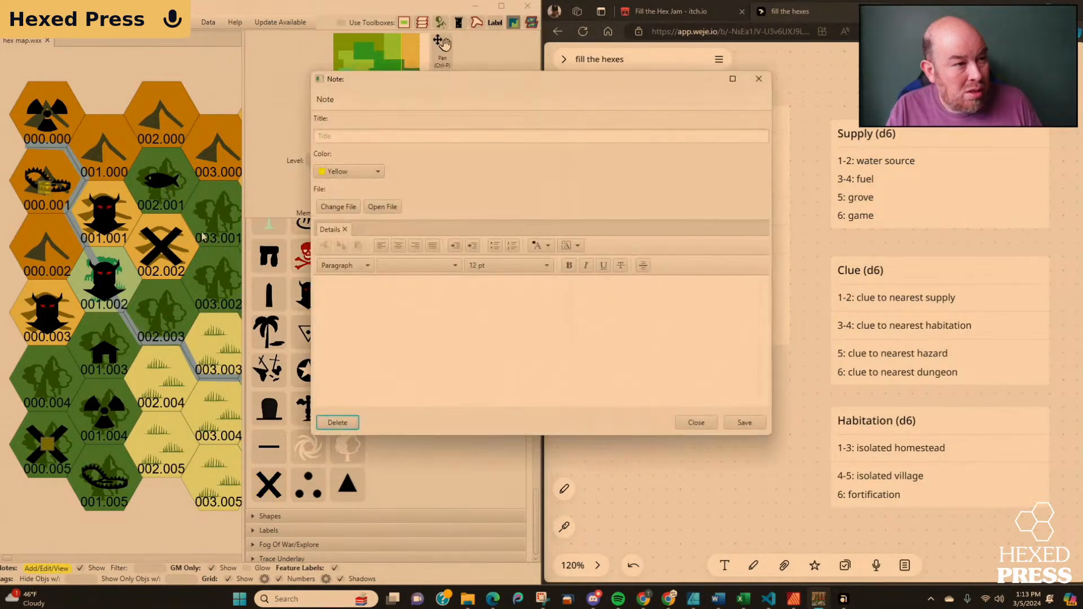
left_click(351, 135)
type("Suppl")
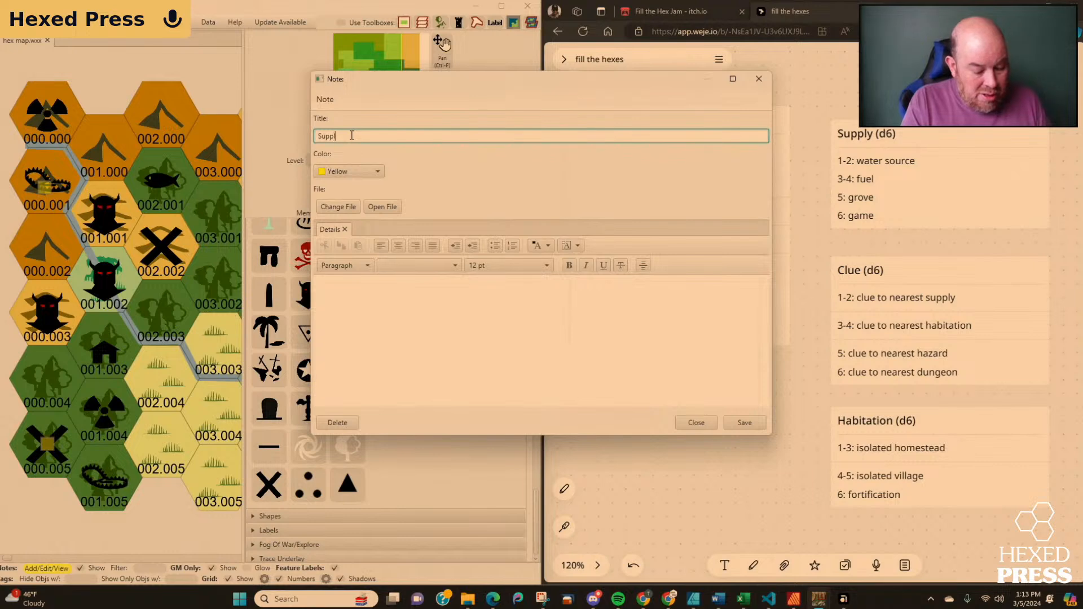
type("y (water source)")
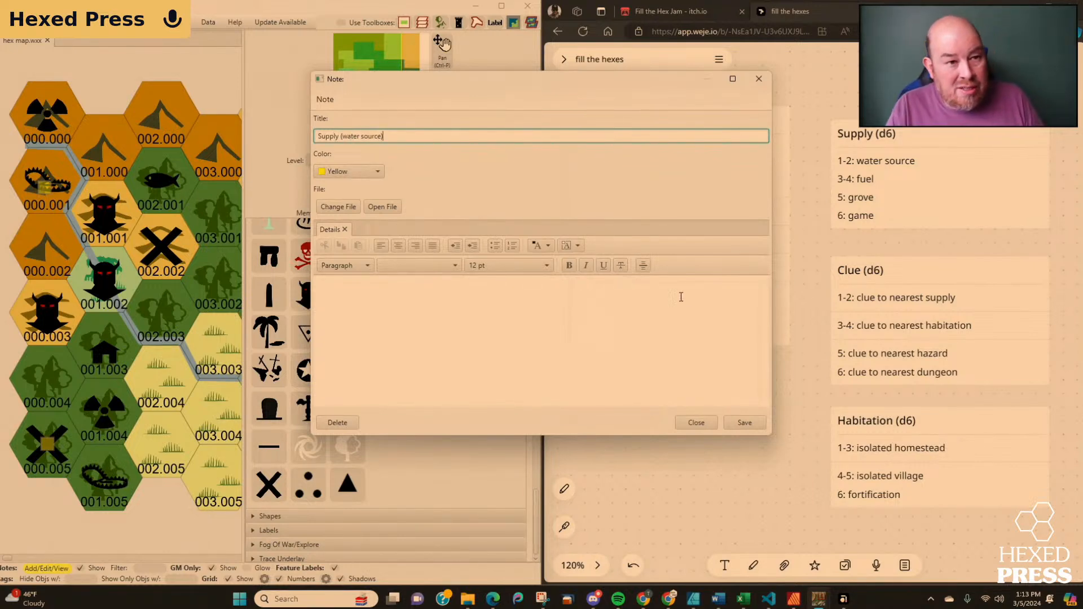
left_click(697, 424)
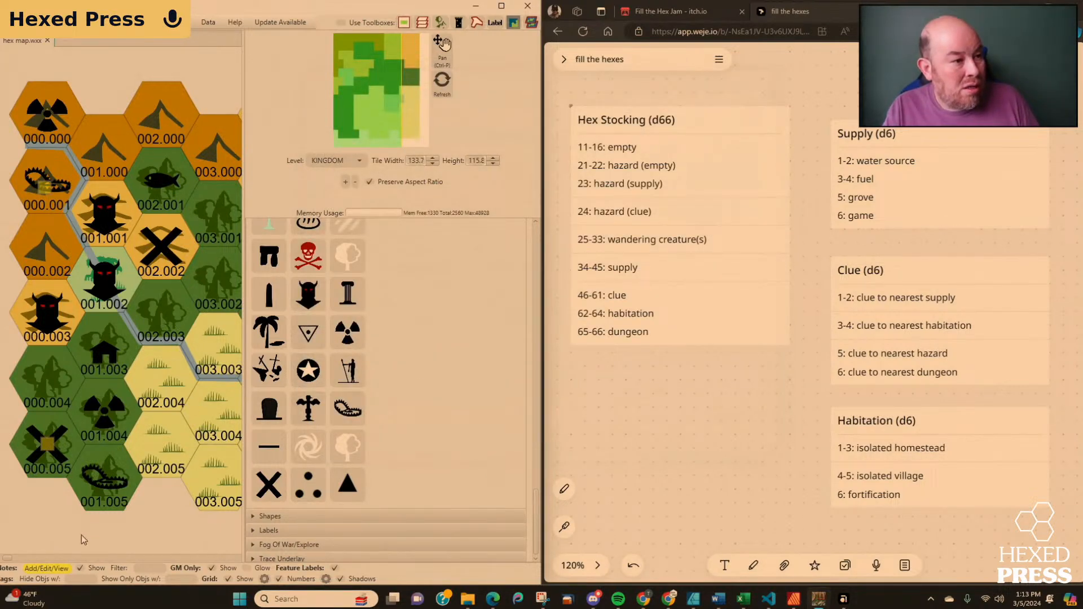
Add a note titled "Supply (water source)" to hex 002.002 and save it.
left_click(161, 248)
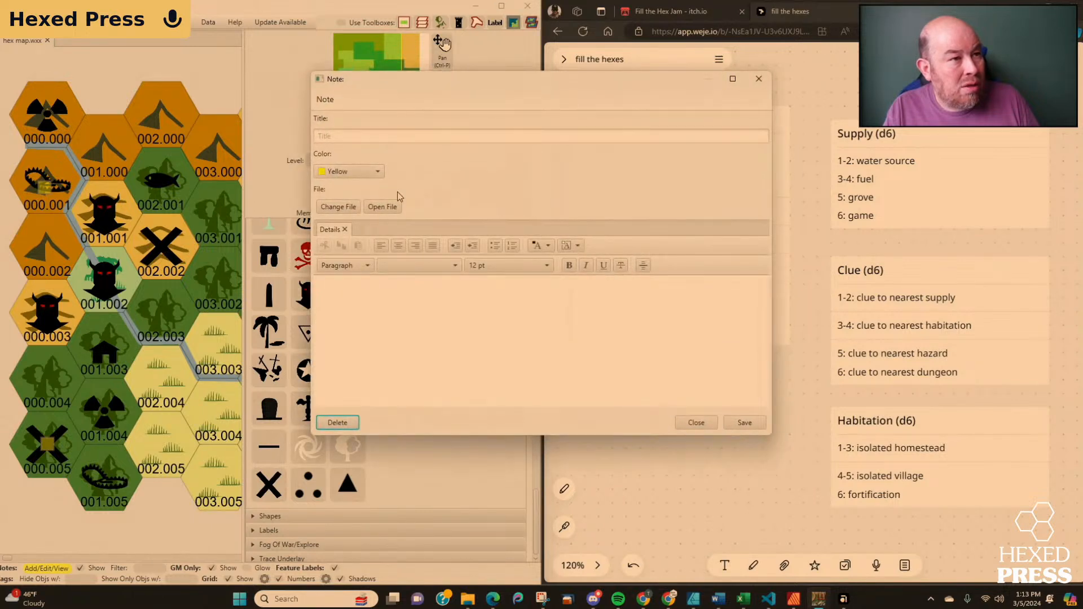
left_click(421, 137)
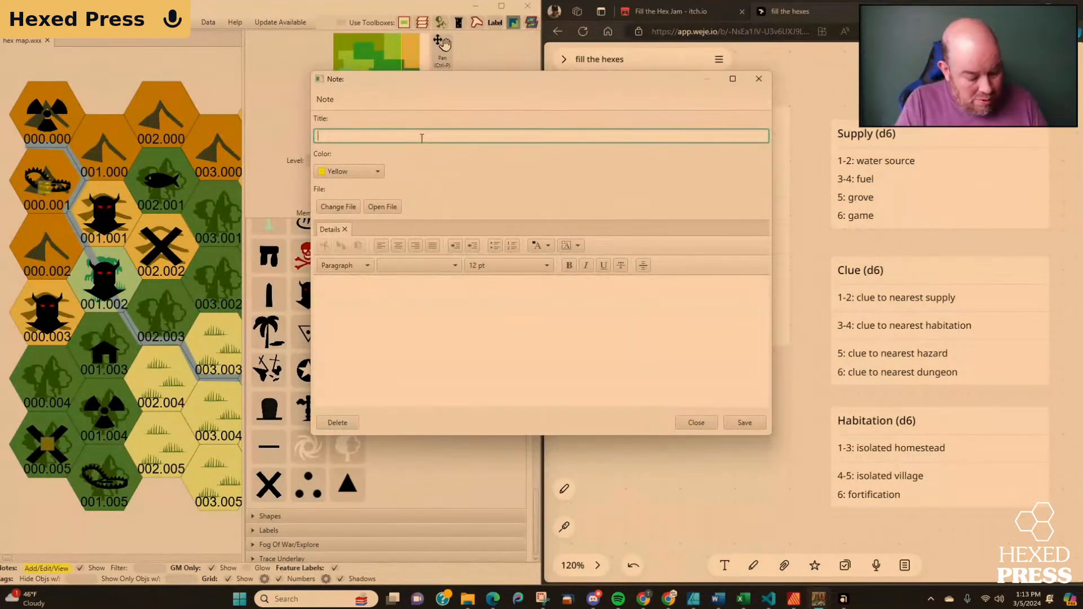
type("Supply (water source")
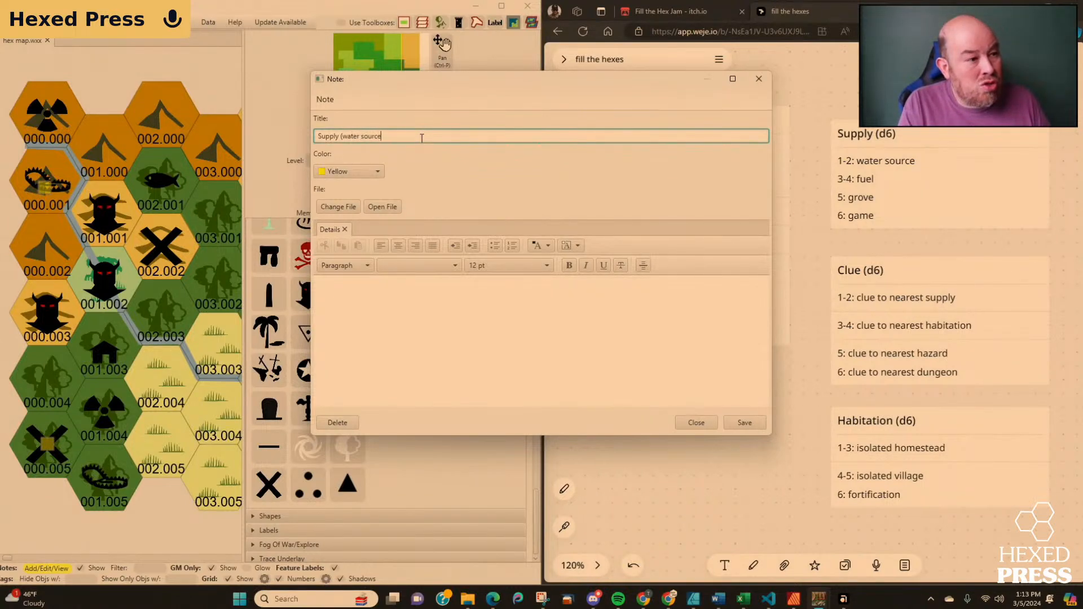
left_click(745, 423)
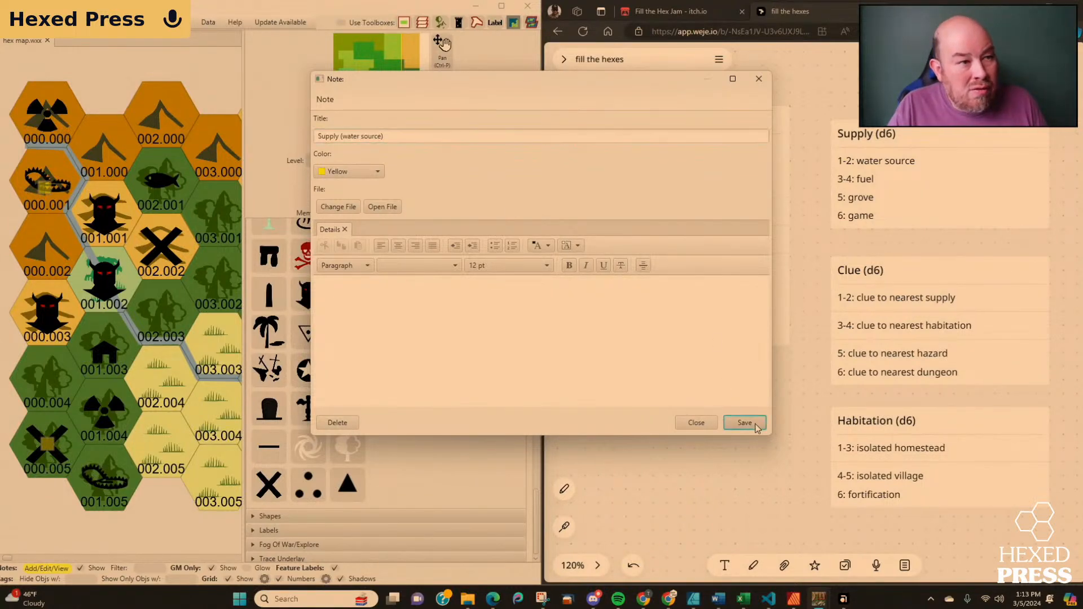
Add a note titled "Hazard (clue)" to hex 001.005 and save it.
left_click(101, 482)
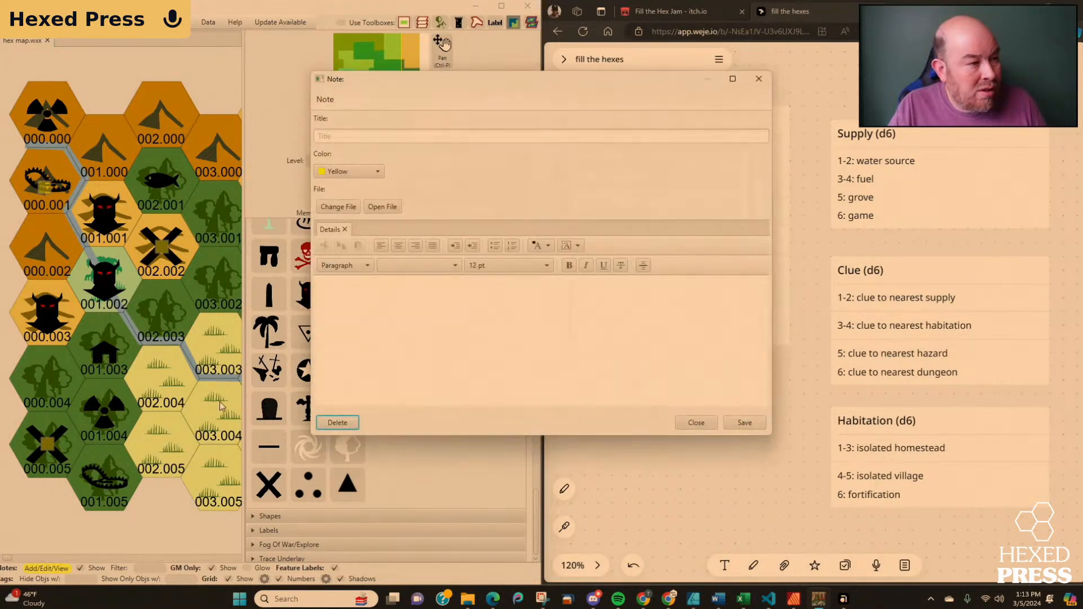
left_click(337, 137)
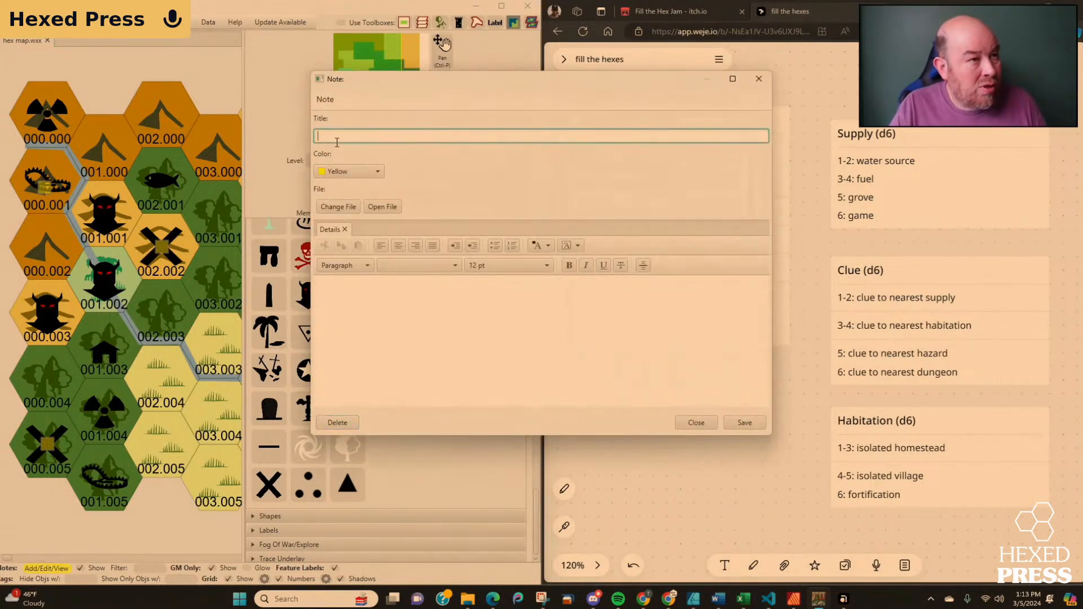
type("Haza")
type("rd (clue)")
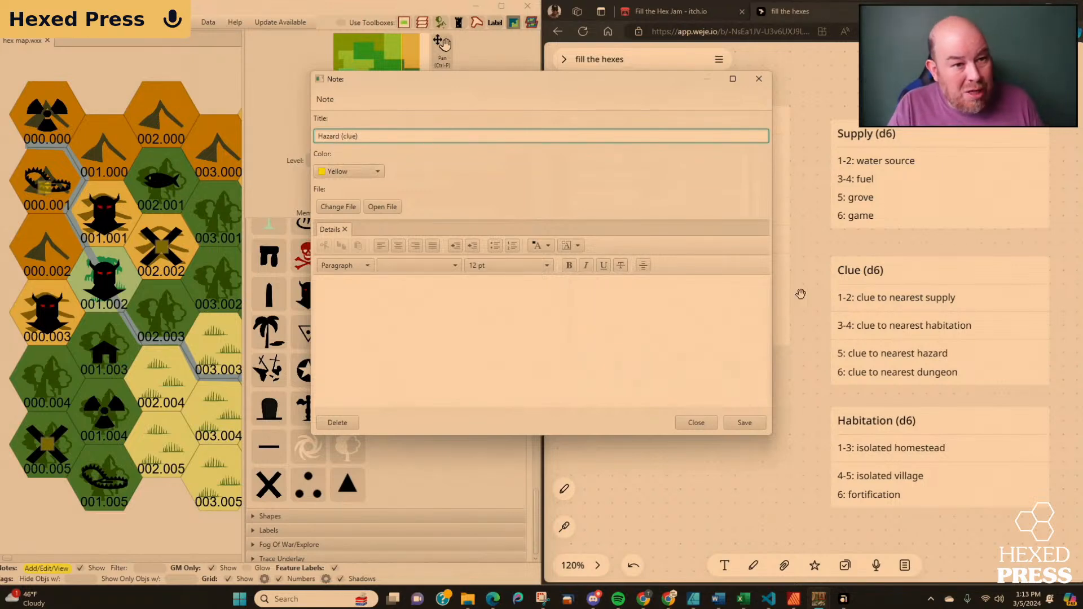
left_click(745, 423)
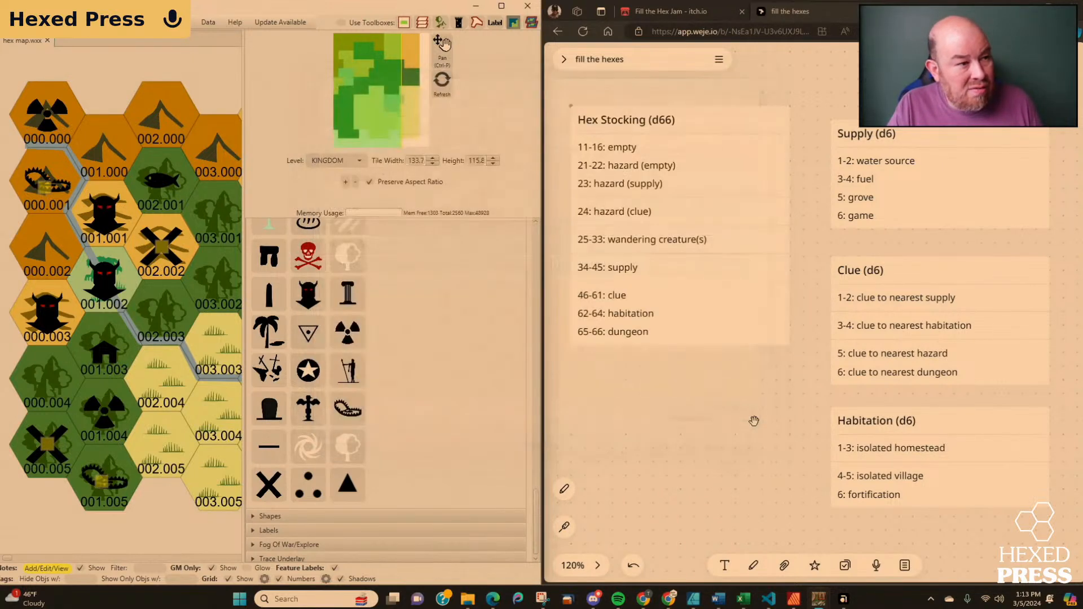
left_click(168, 515)
left_click(694, 424)
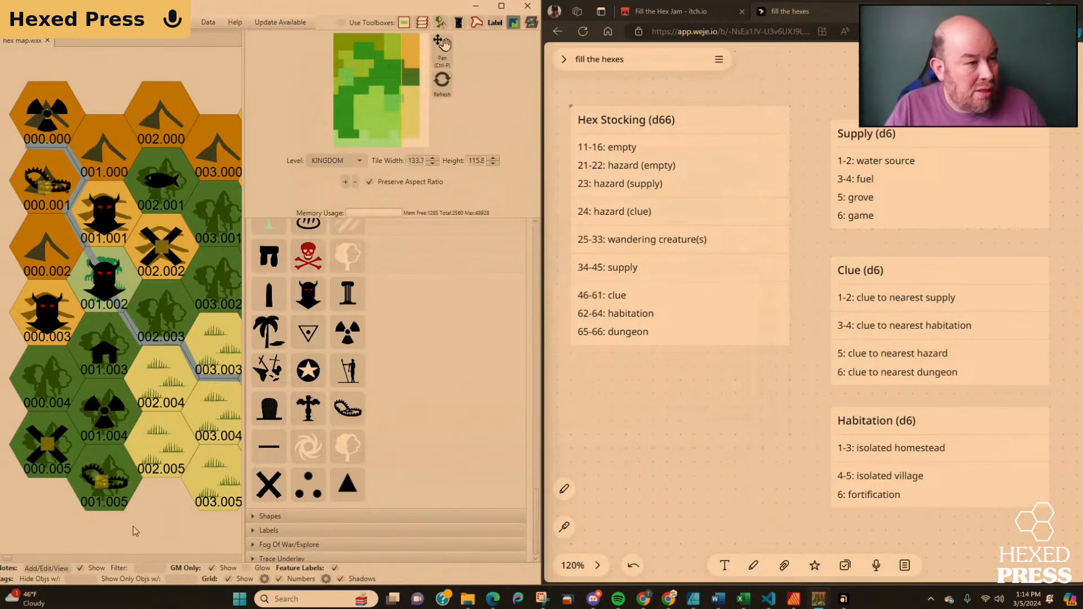
left_click_drag(165, 524, 103, 530)
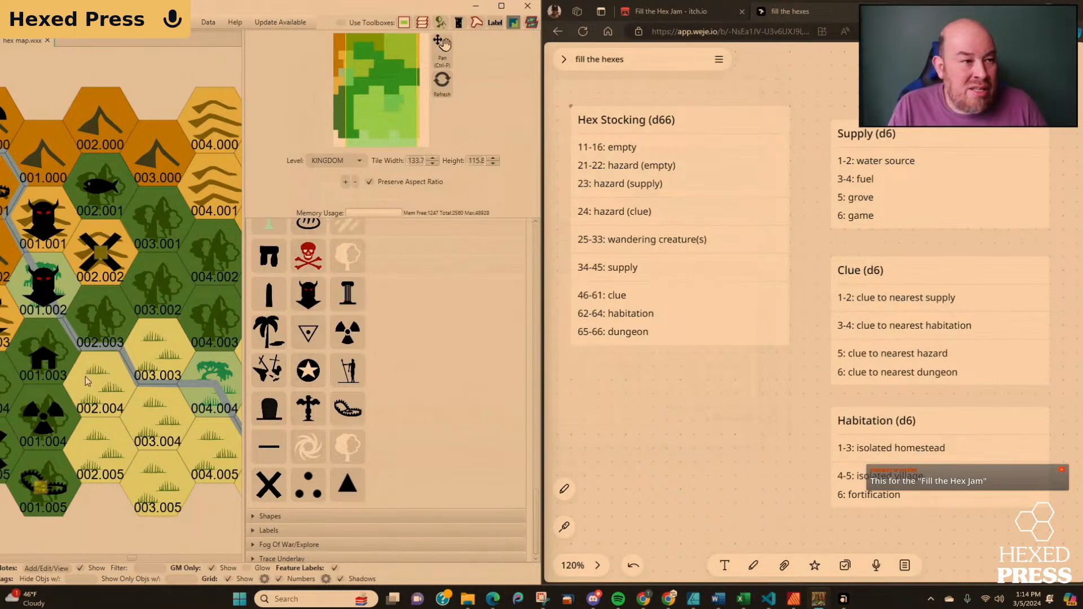
left_click(269, 485)
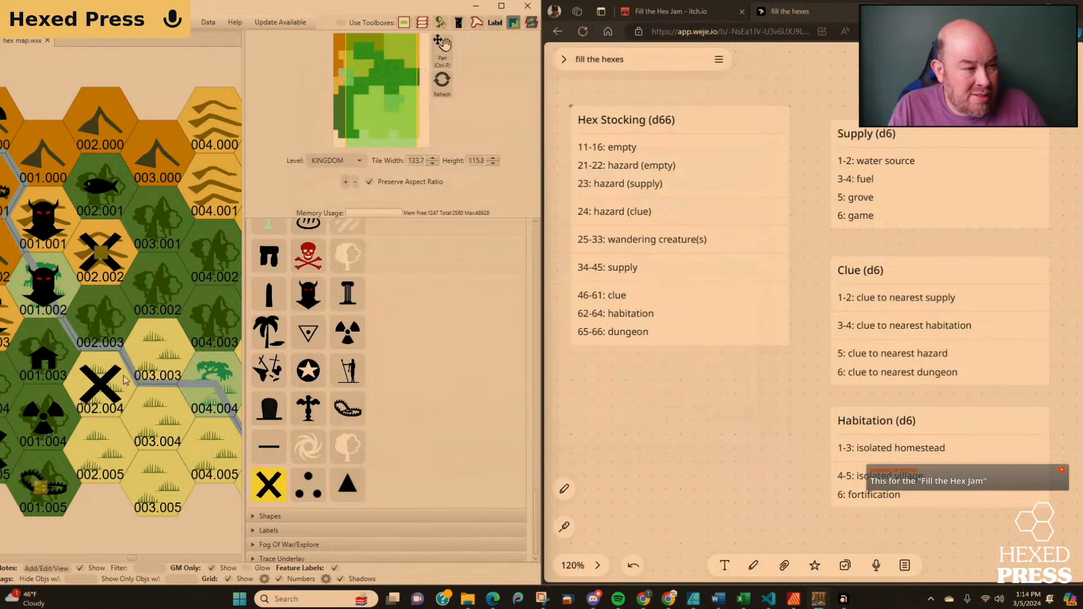
left_click(267, 487)
Add a note titled "Hazard (supply)" on the number label of hex 002.003 and save it.
left_click(55, 569)
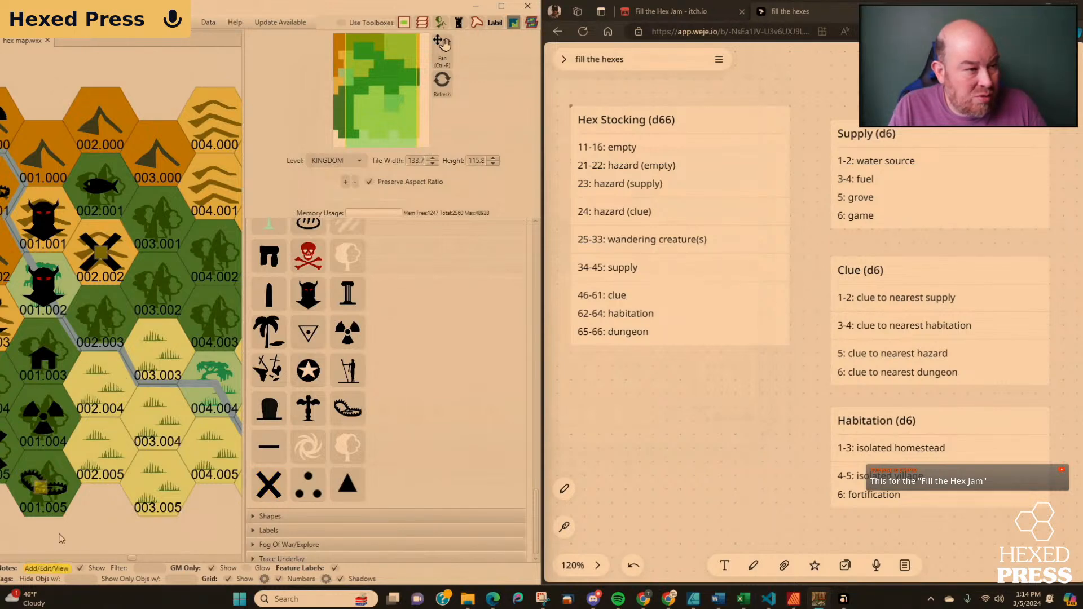
left_click(100, 347)
left_click(350, 137)
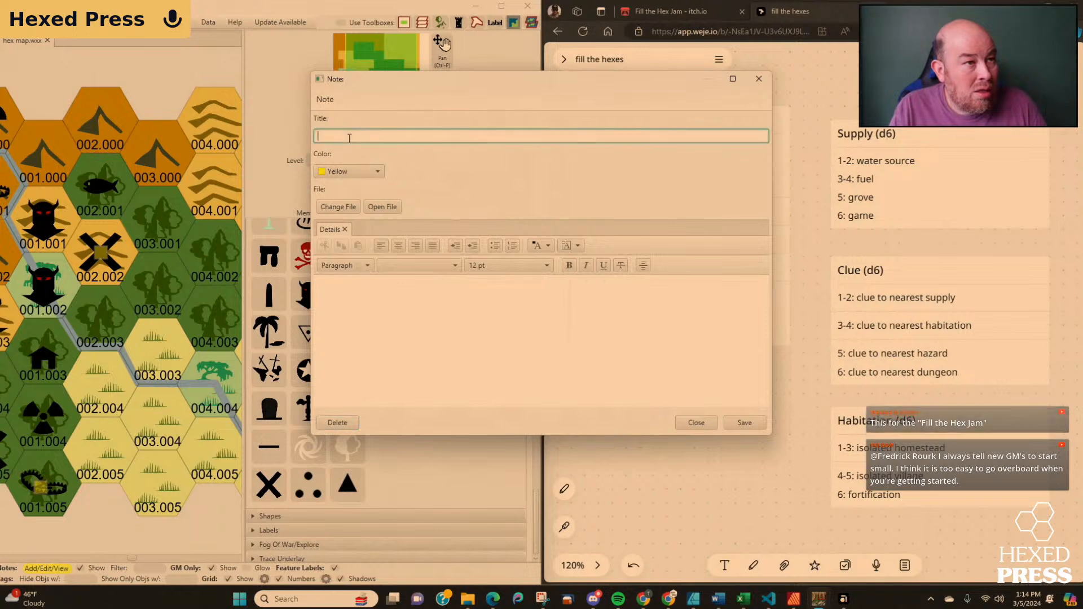
type("Hazar")
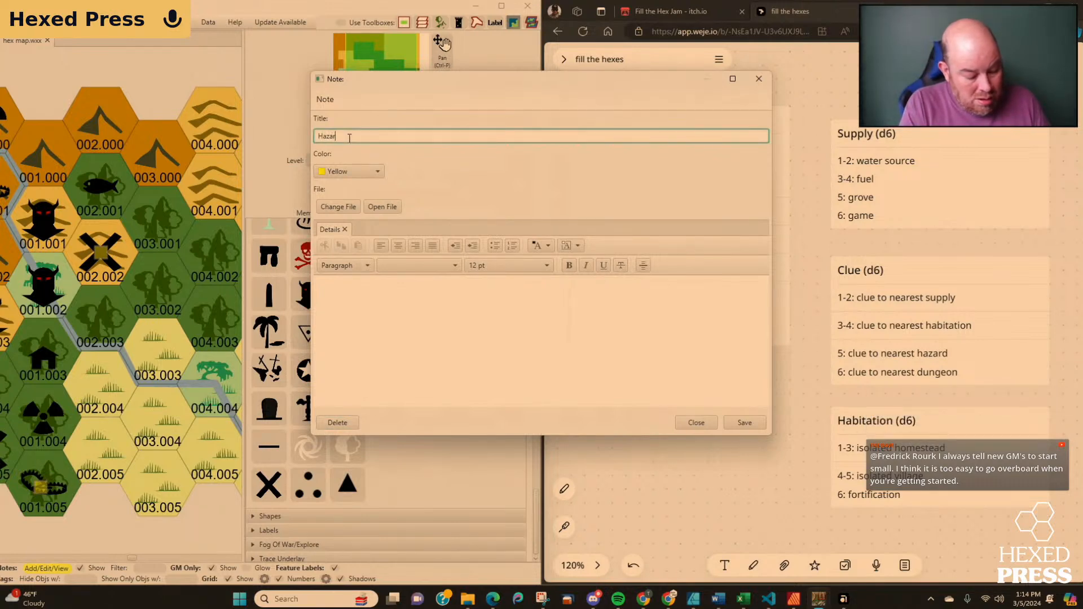
type("d (sopply)")
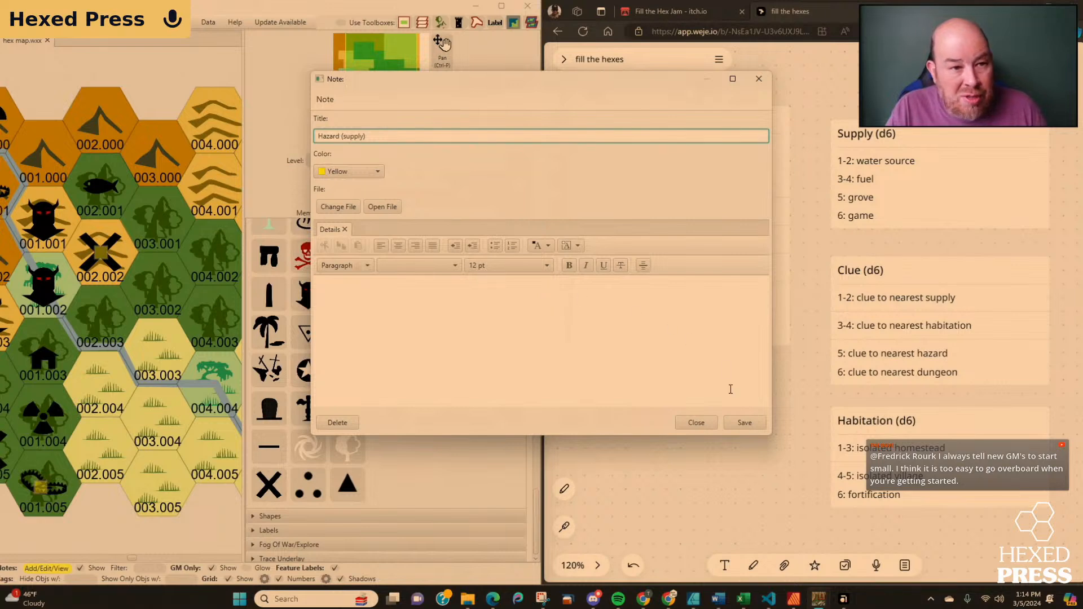
left_click(755, 421)
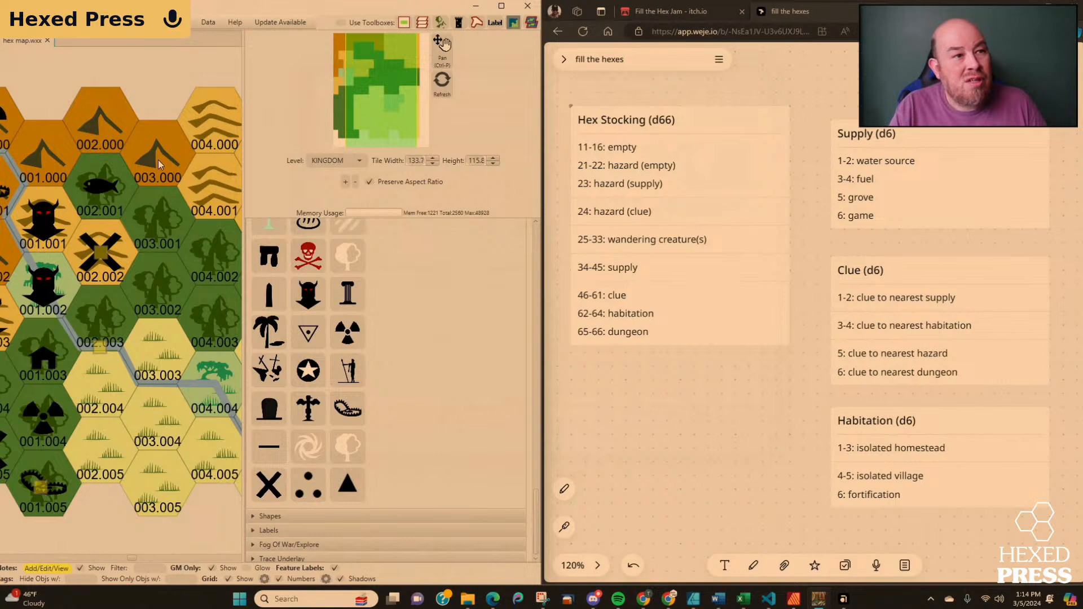
Place the Classic horned demon head icon in hex 003.001.
left_click(310, 292)
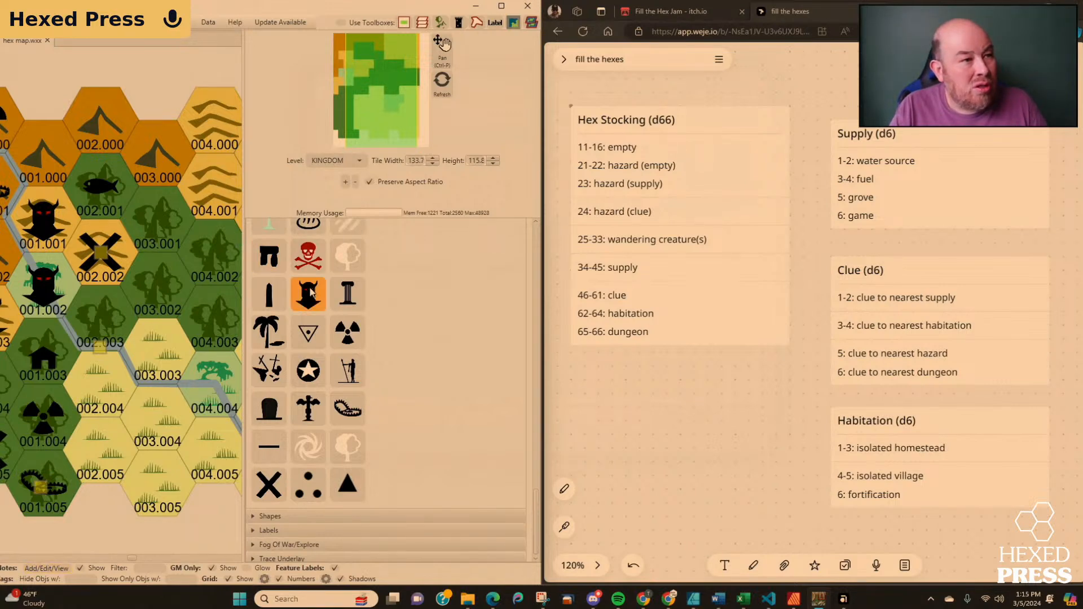
left_click(157, 217)
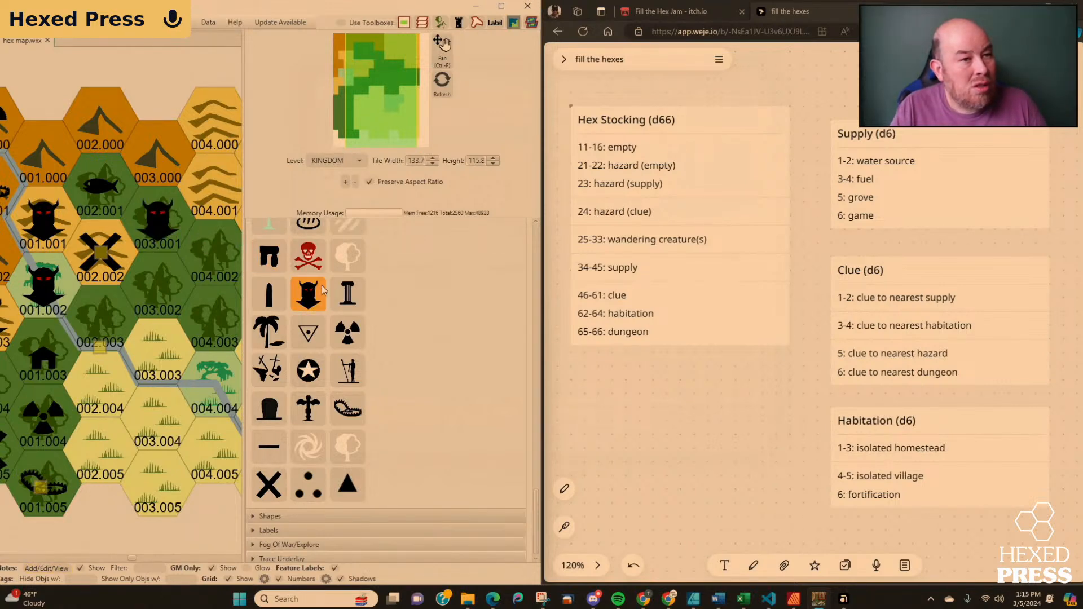
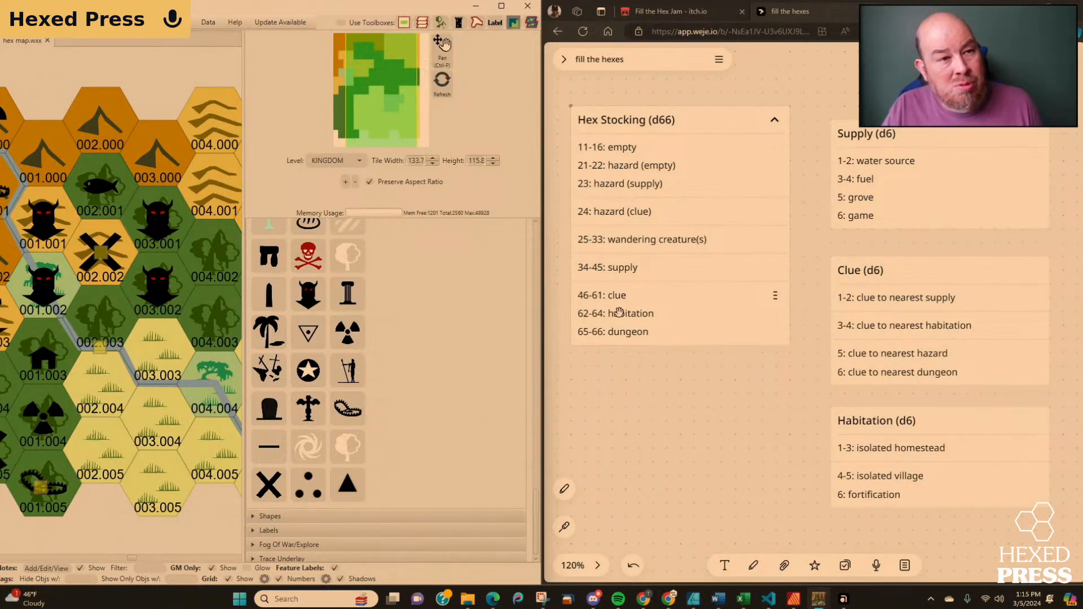
Place the Classic X icon in hex 003.003, then deselect the icon.
left_click(261, 500)
left_click(165, 367)
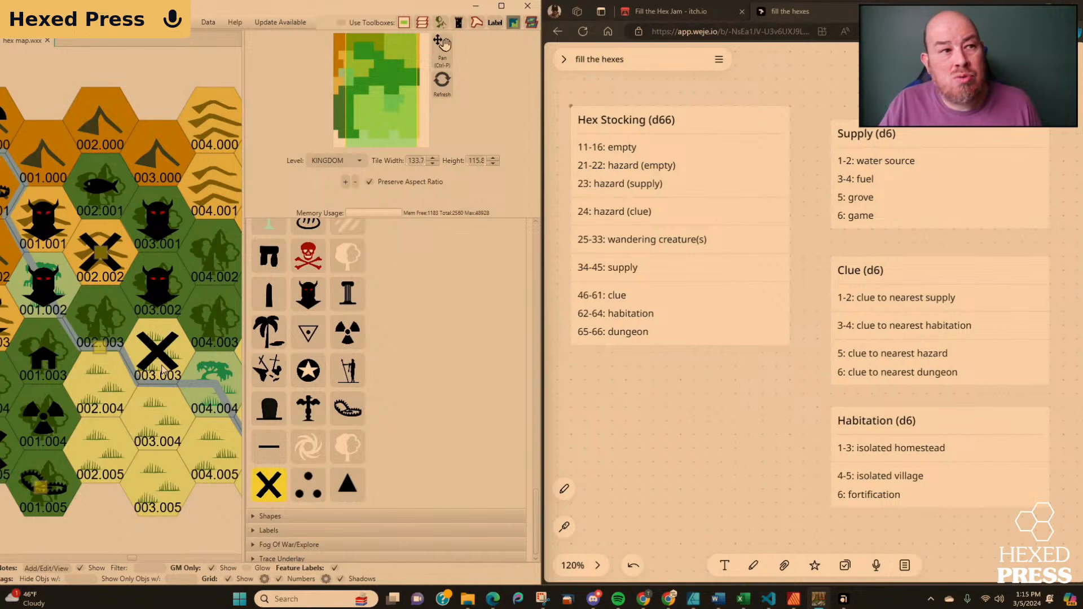
left_click(170, 401)
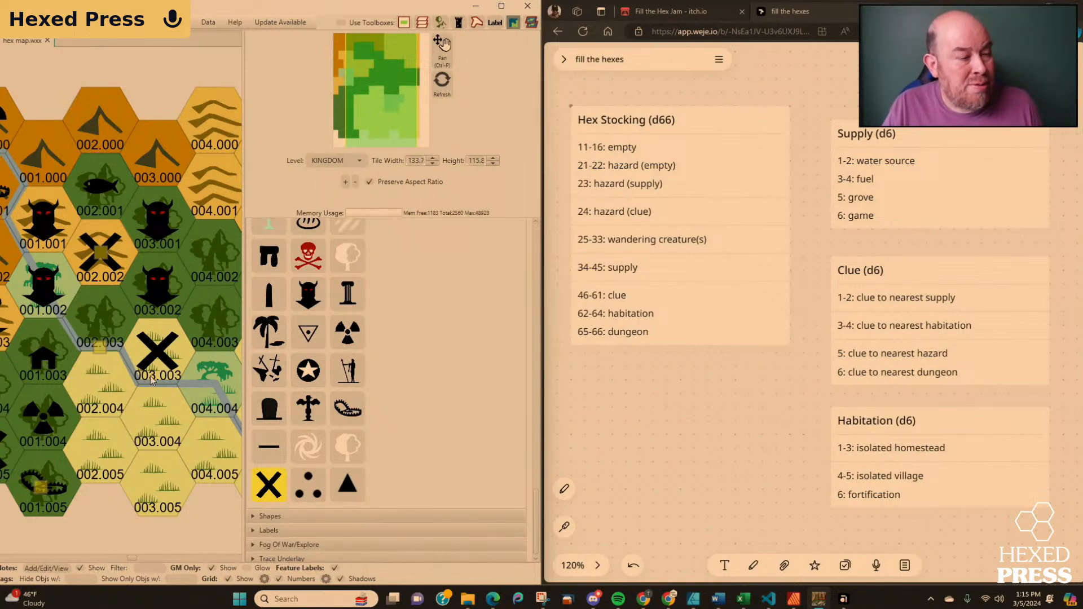
left_click(269, 482)
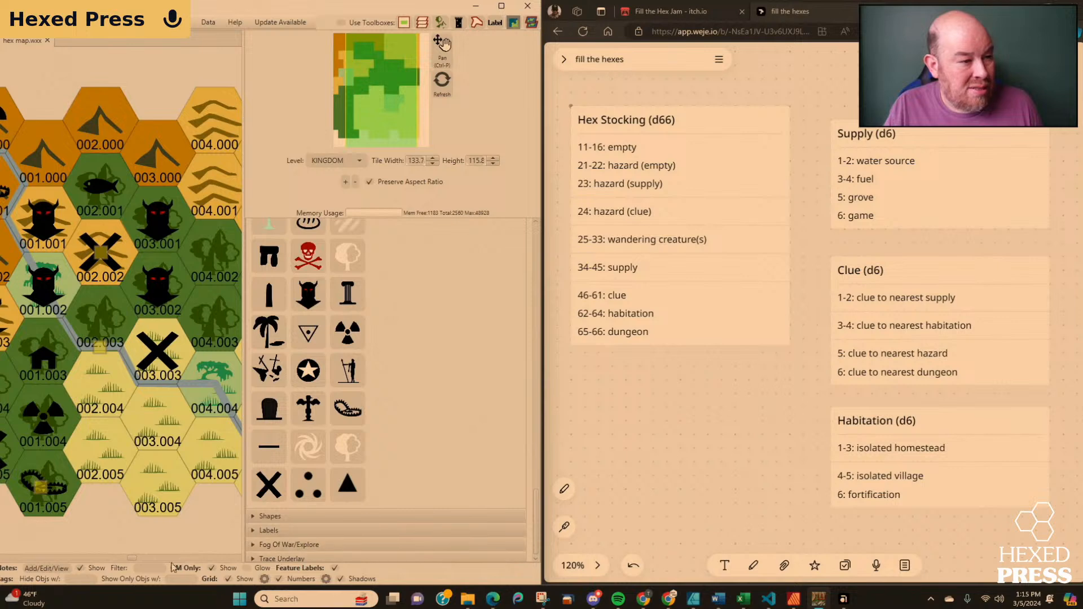
Add a note titled "Supply (water source)" to hex 003.003 and save it.
left_click(45, 568)
left_click(157, 356)
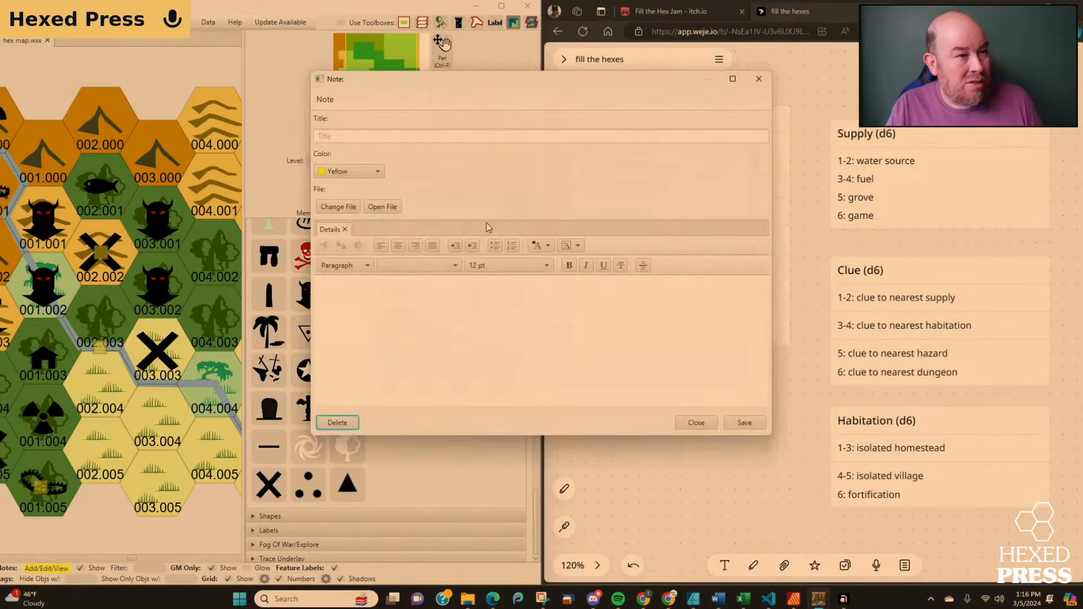
left_click(426, 135)
type("Su")
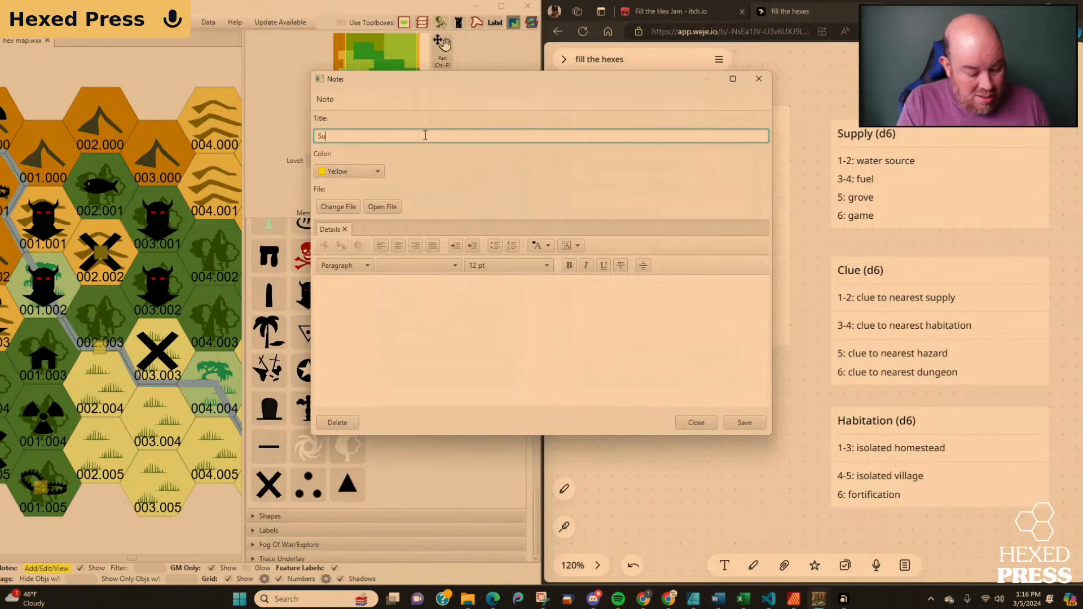
type("pply (water source)")
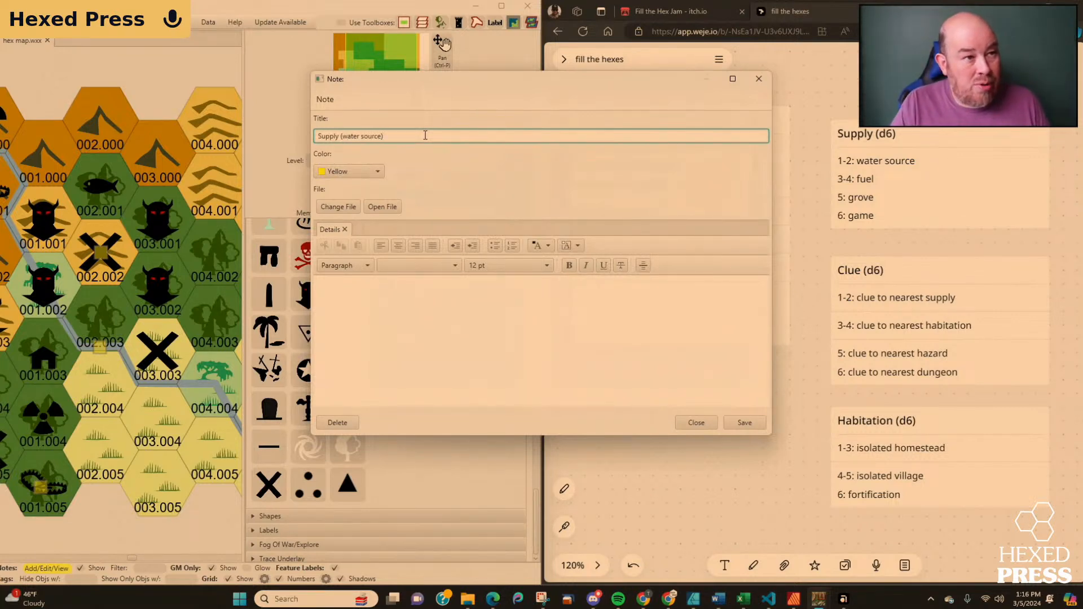
left_click(742, 424)
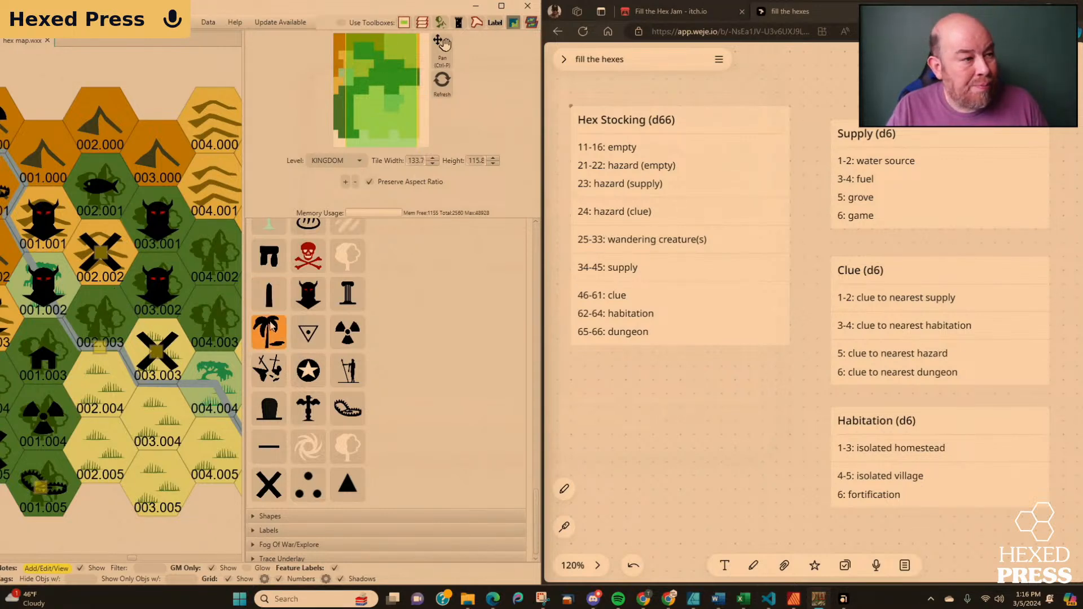
Switch from features to shapes and set up the Line tool with the River preset and a stroke width of 5.
scroll(388, 337, "up", 1)
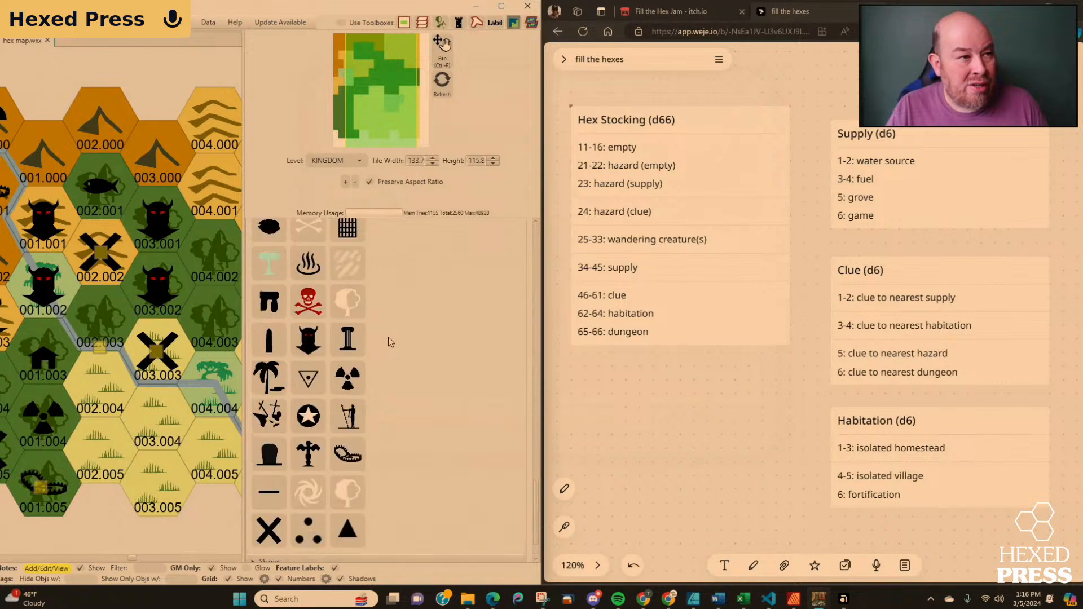
scroll(388, 337, "up", 3)
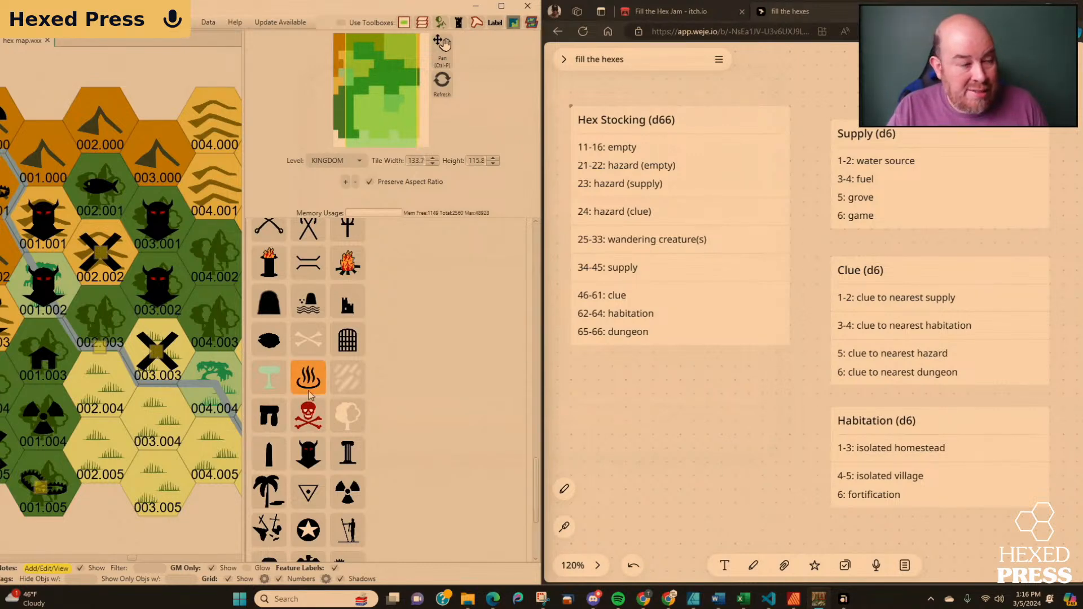
scroll(443, 334, "up", 5)
scroll(443, 336, "up", 10)
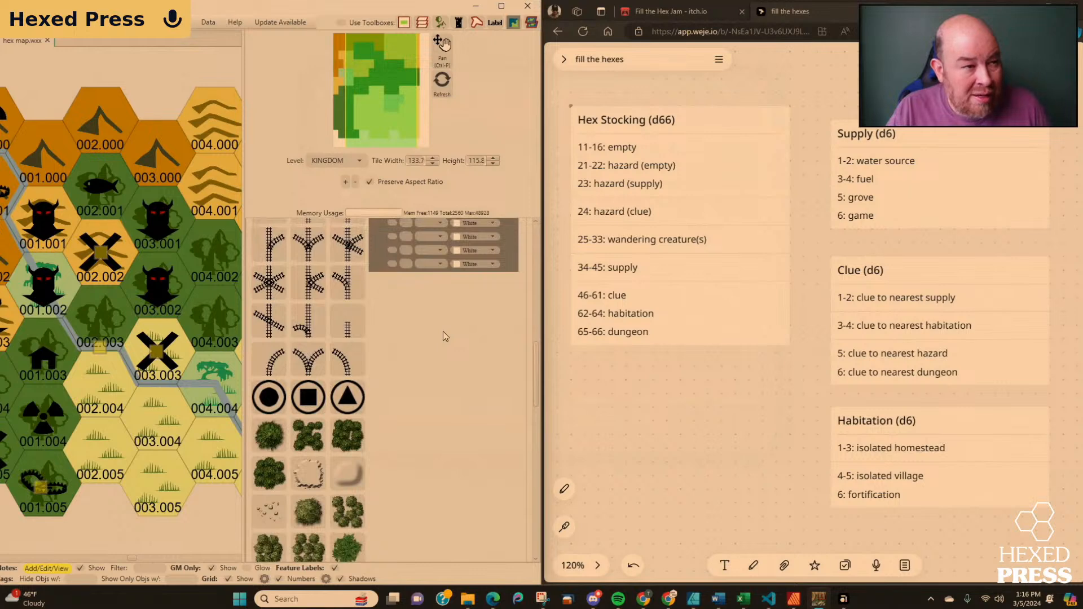
scroll(442, 334, "up", 5)
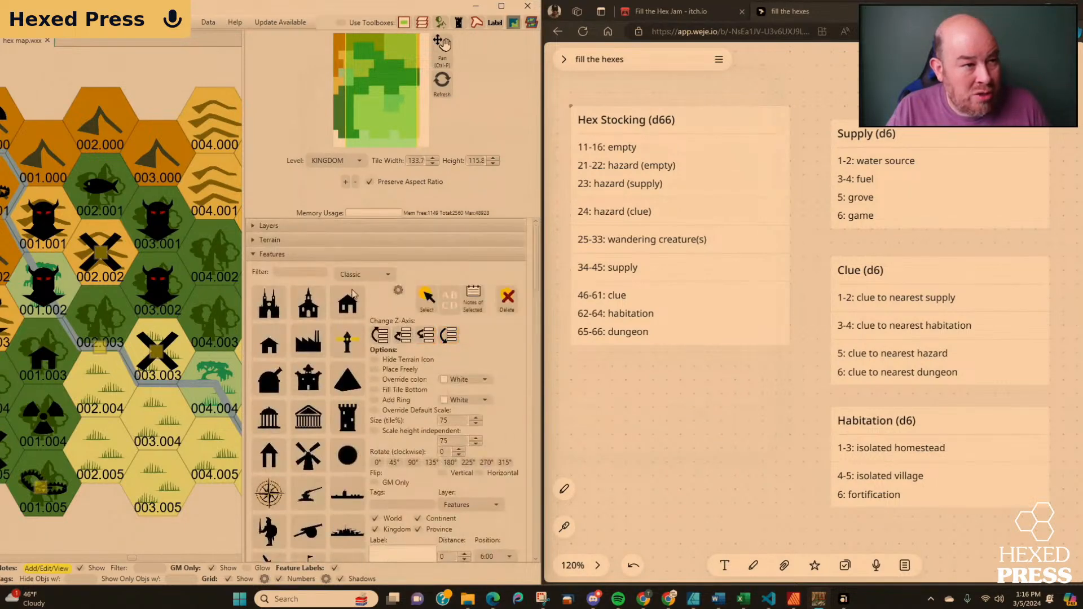
left_click(255, 257)
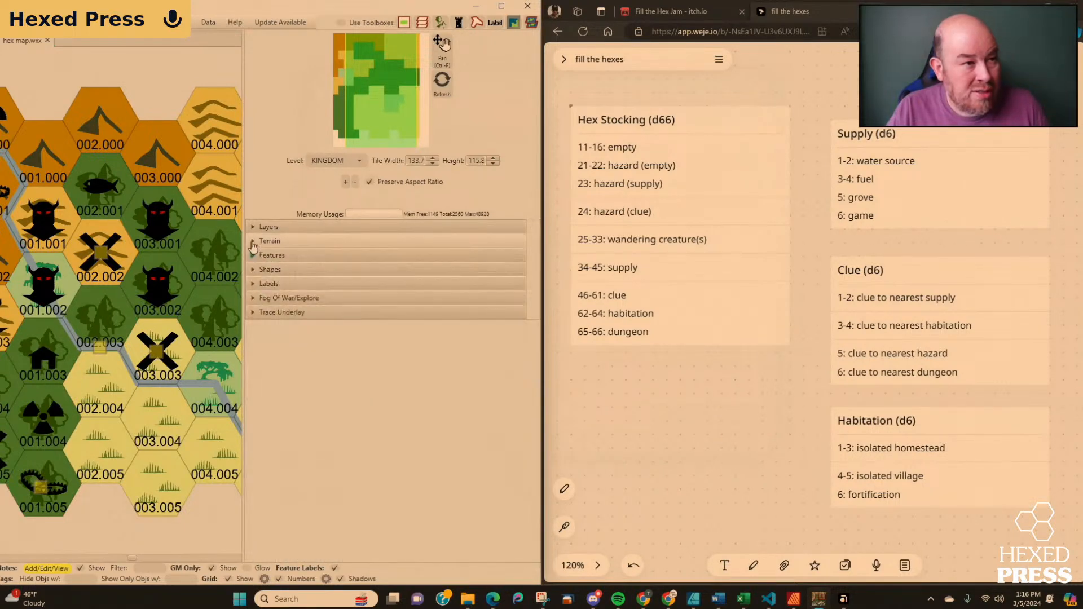
left_click(252, 271)
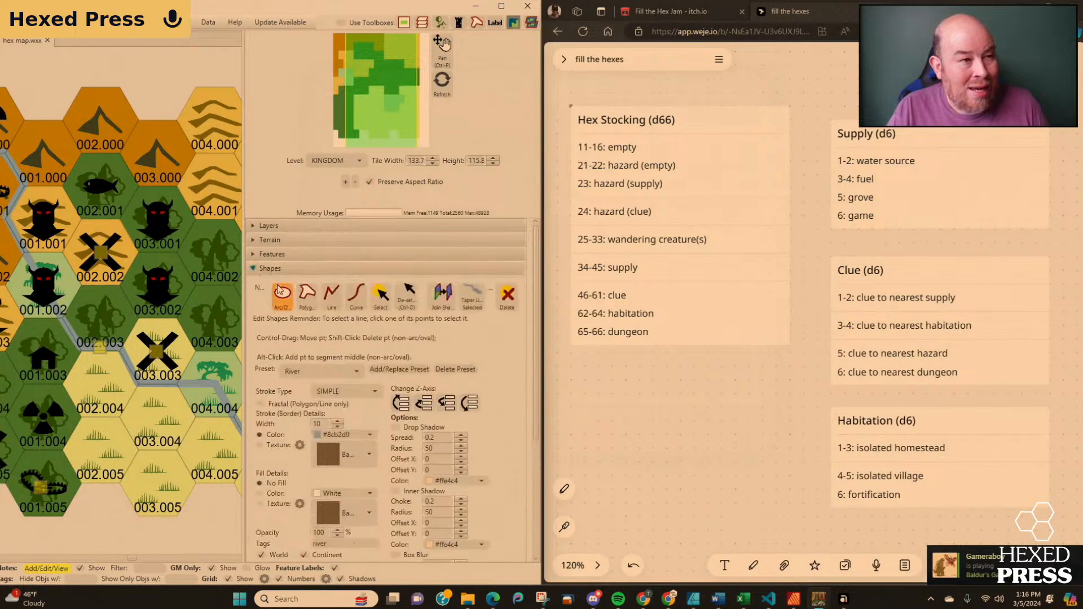
left_click(335, 303)
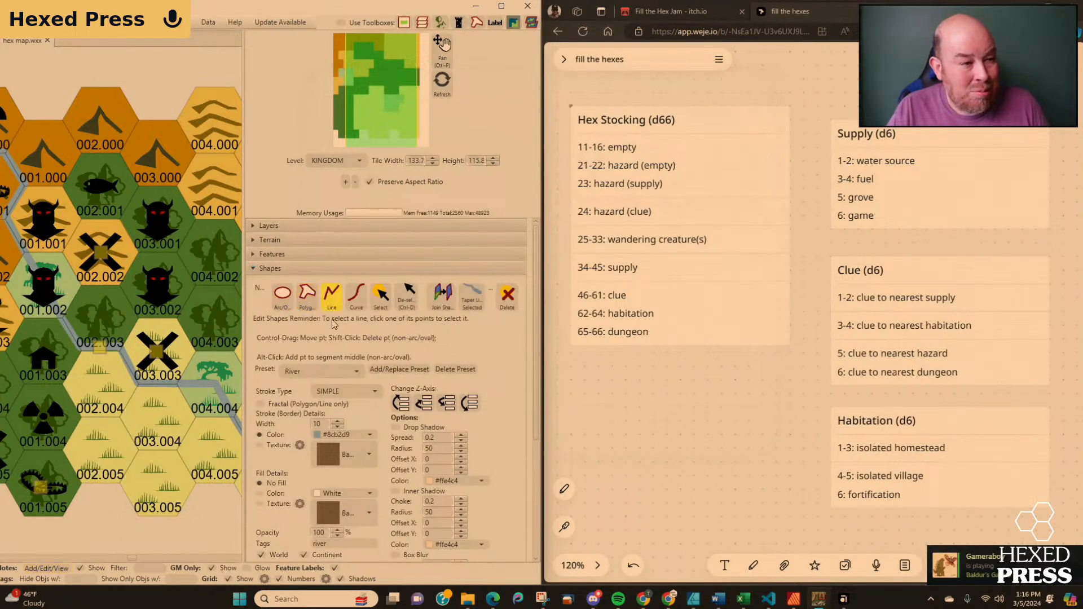
left_click(338, 427)
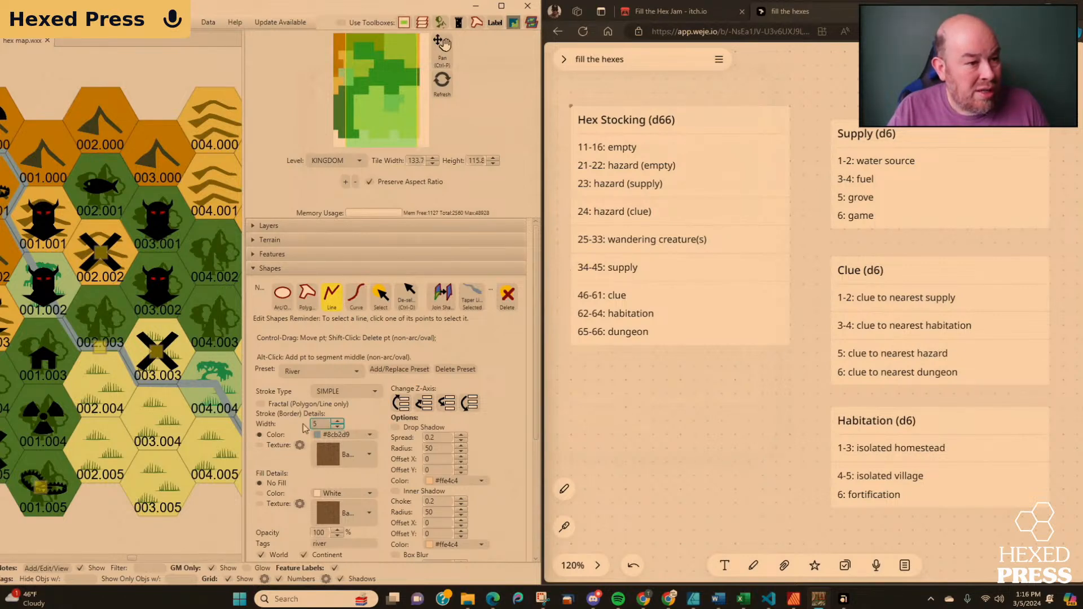
Enable snapping of points to the grid and draw a river line from hex 002.002 to hex 003.003.
scroll(303, 424, "down", 3)
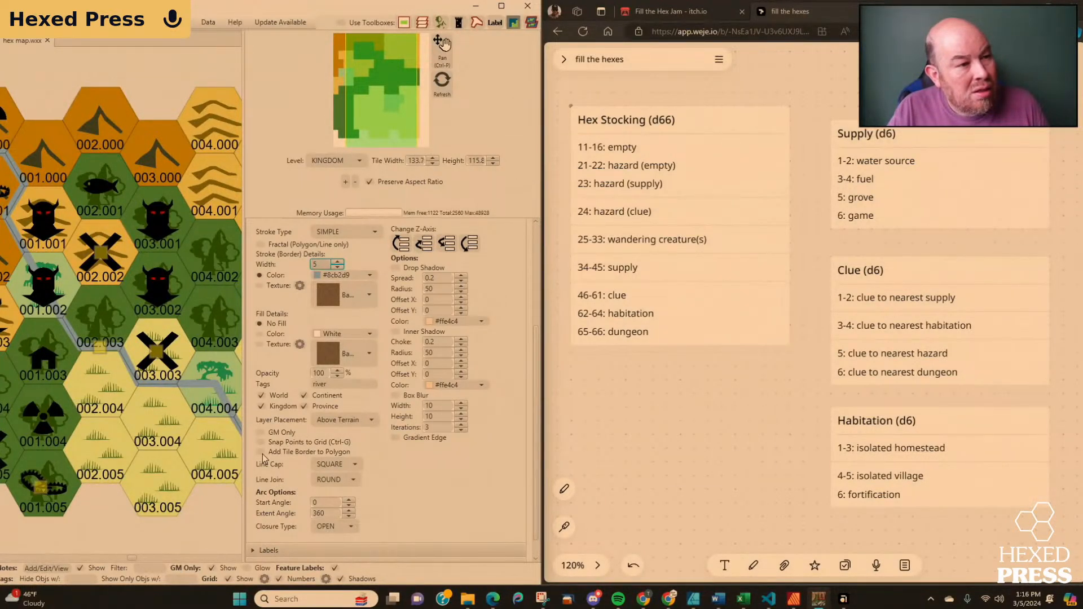
scroll(390, 452, "down", 1)
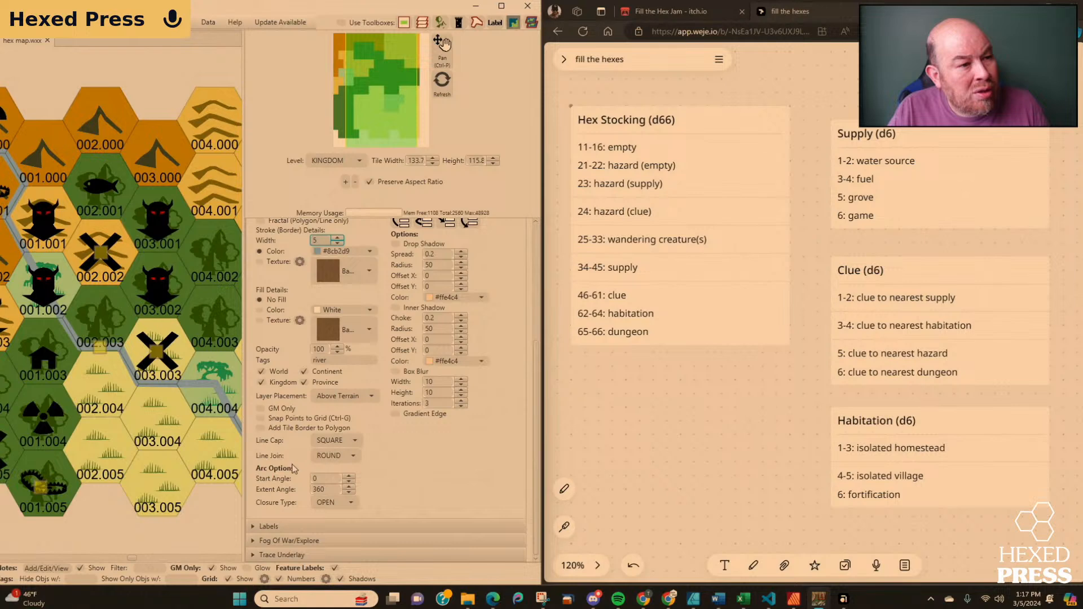
left_click(260, 418)
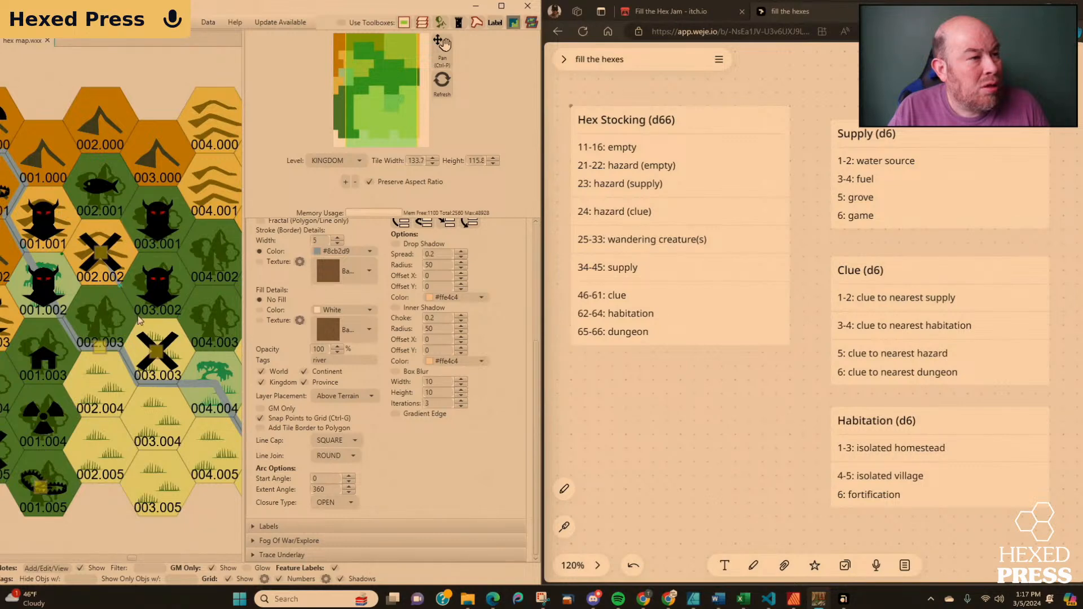
left_click(157, 351)
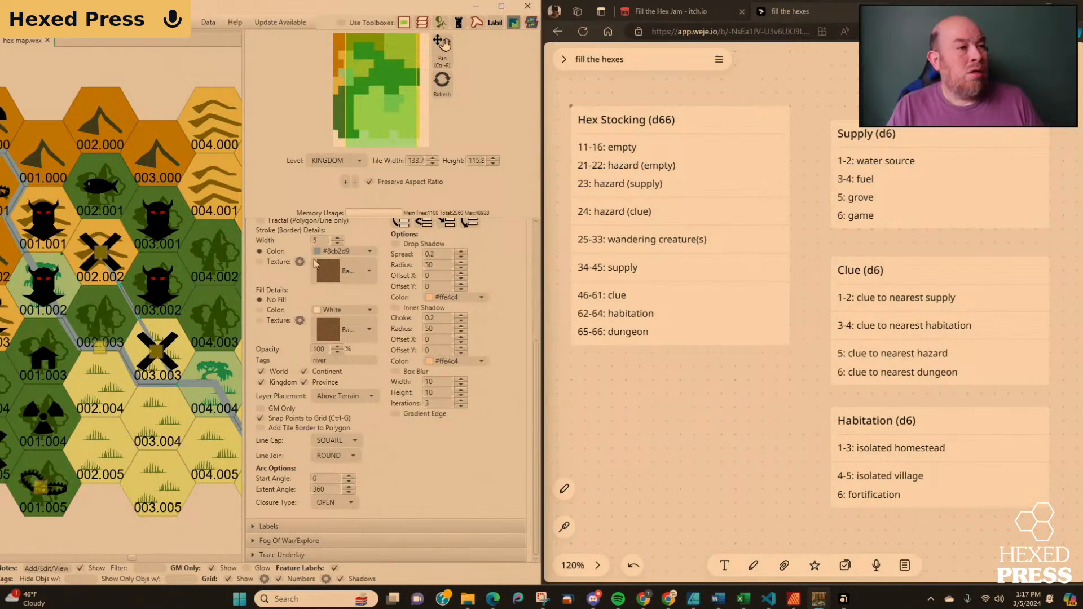
scroll(406, 432, "up", 1)
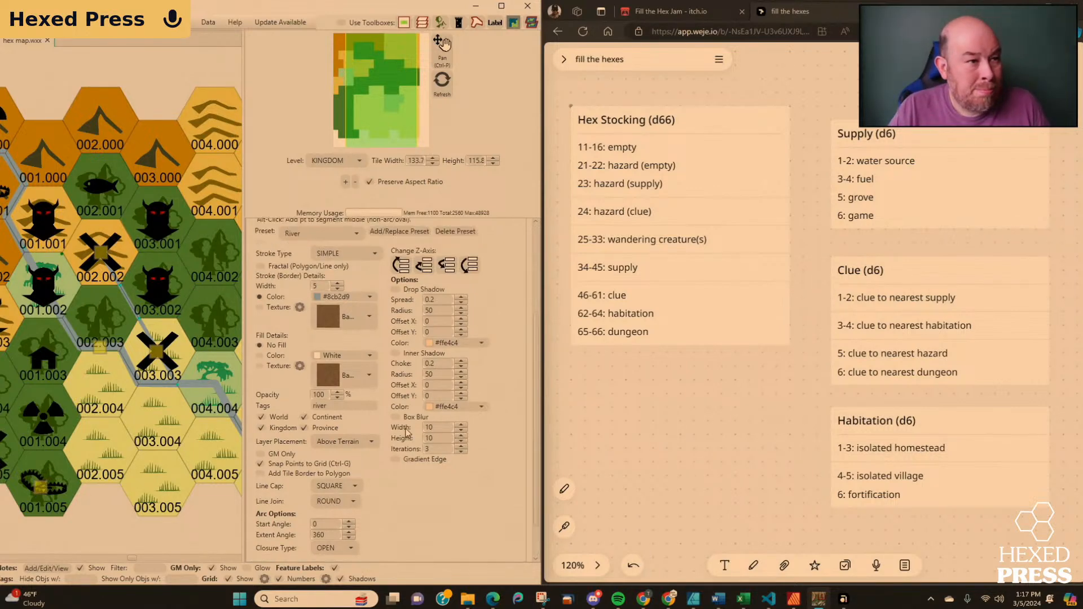
scroll(405, 433, "up", 3)
left_click(382, 295)
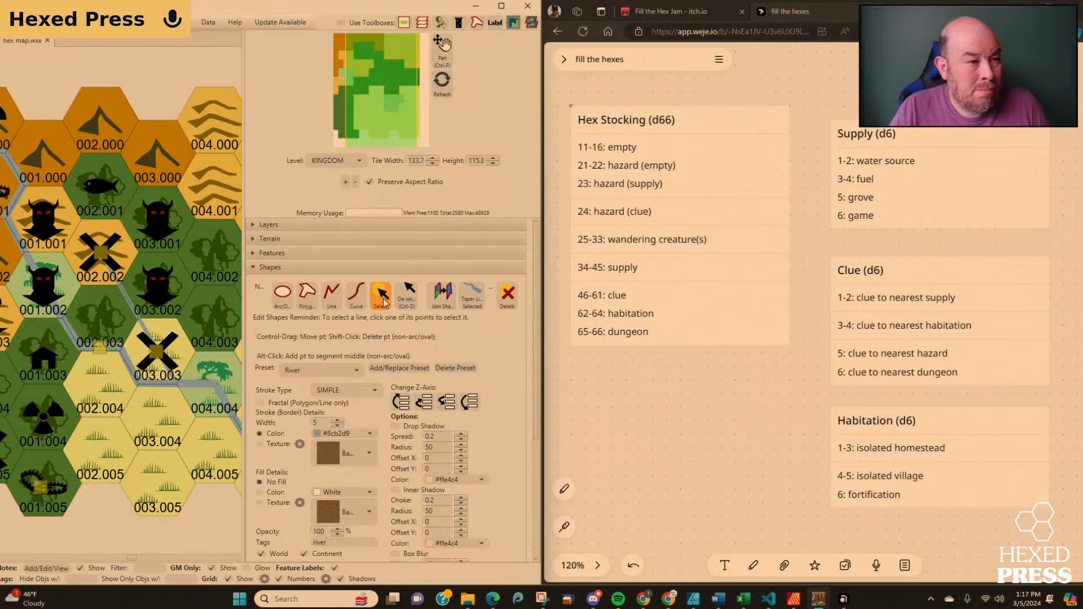
Place the cow icon from the Creature feature set in hex 003.004.
left_click(253, 267)
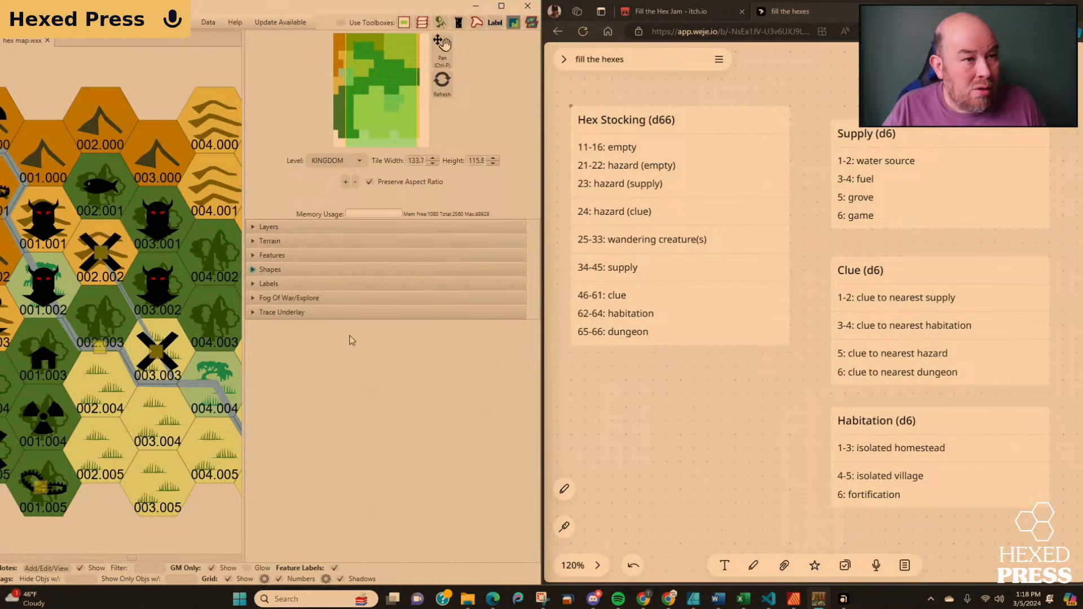
left_click(253, 256)
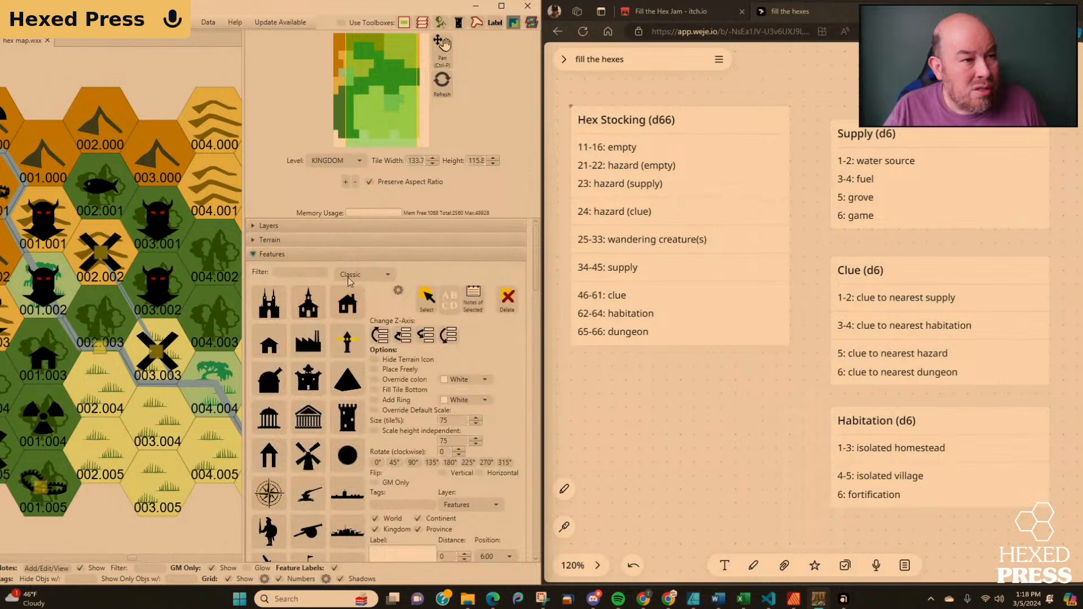
left_click(348, 277)
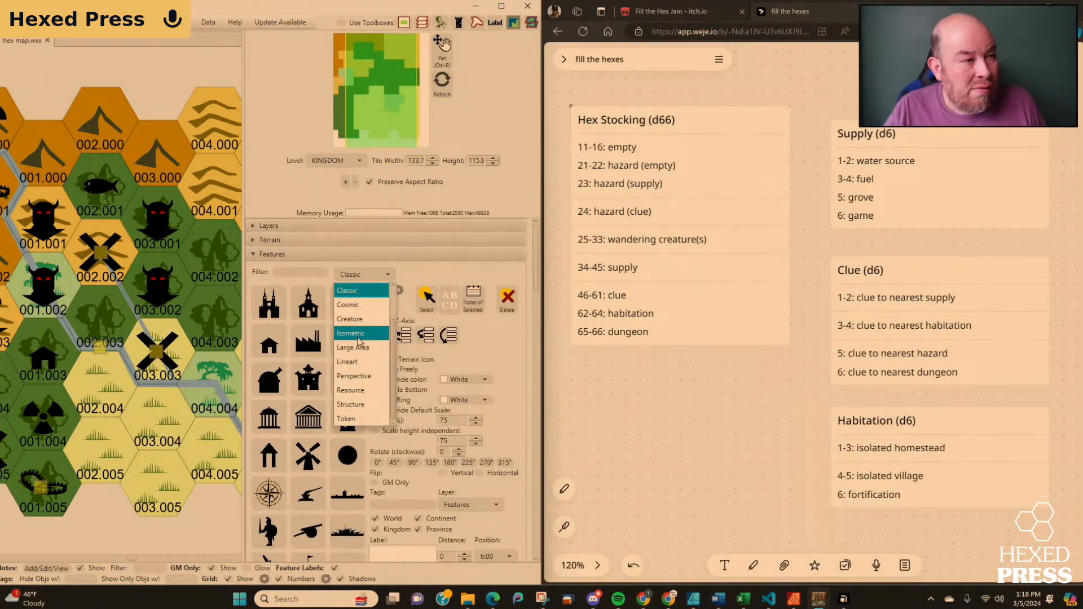
left_click(356, 318)
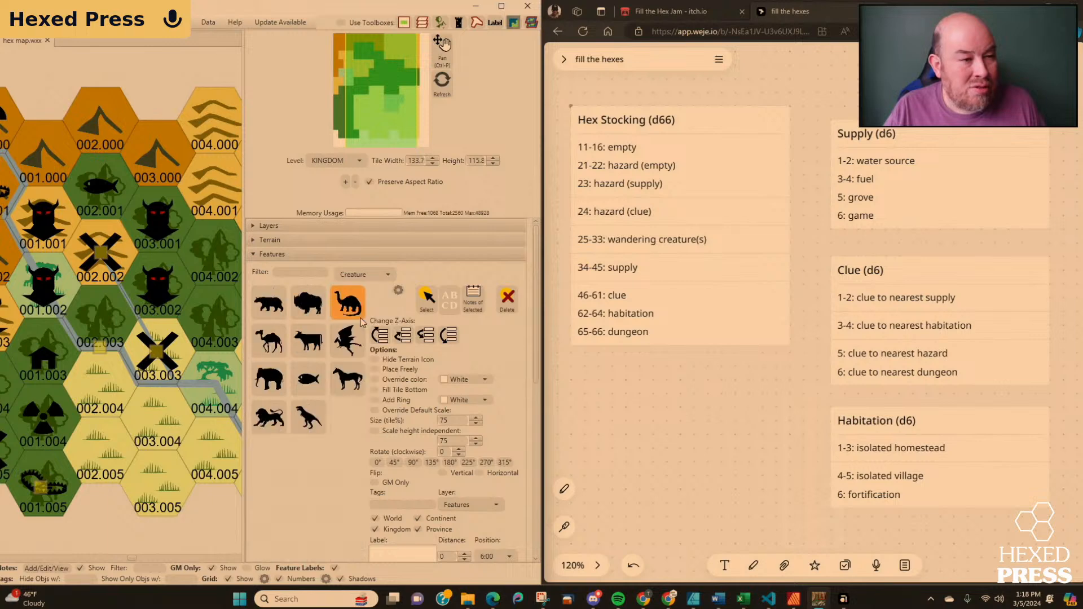
left_click(309, 379)
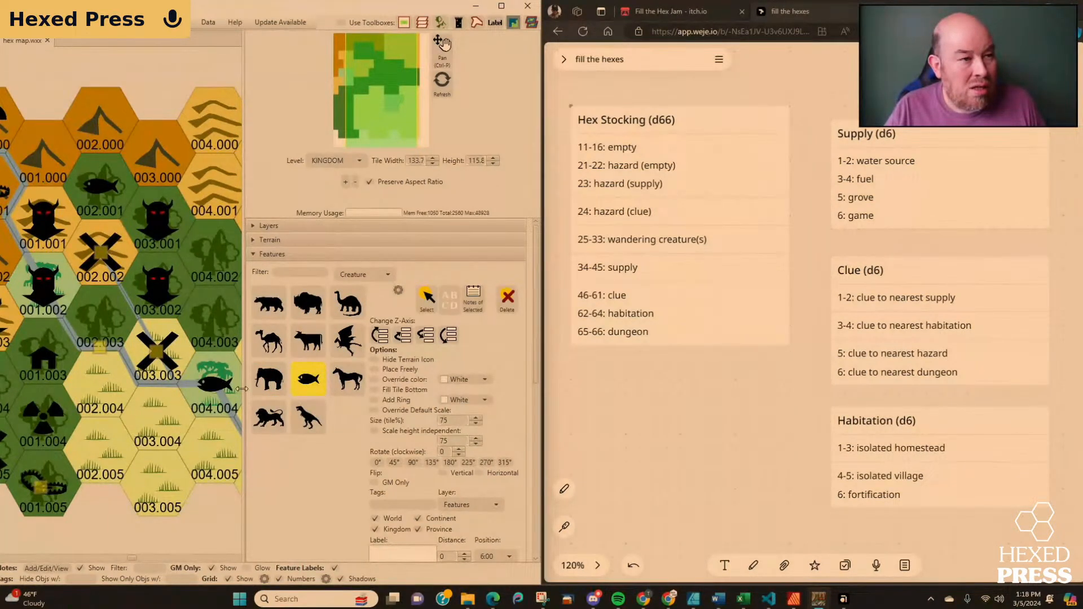
left_click(312, 342)
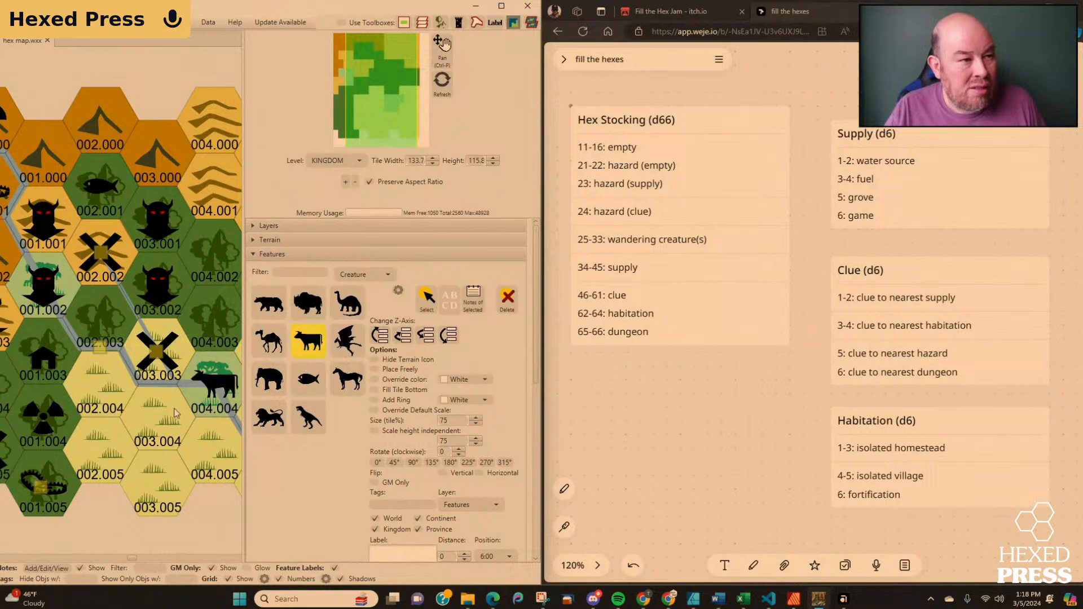
left_click(158, 418)
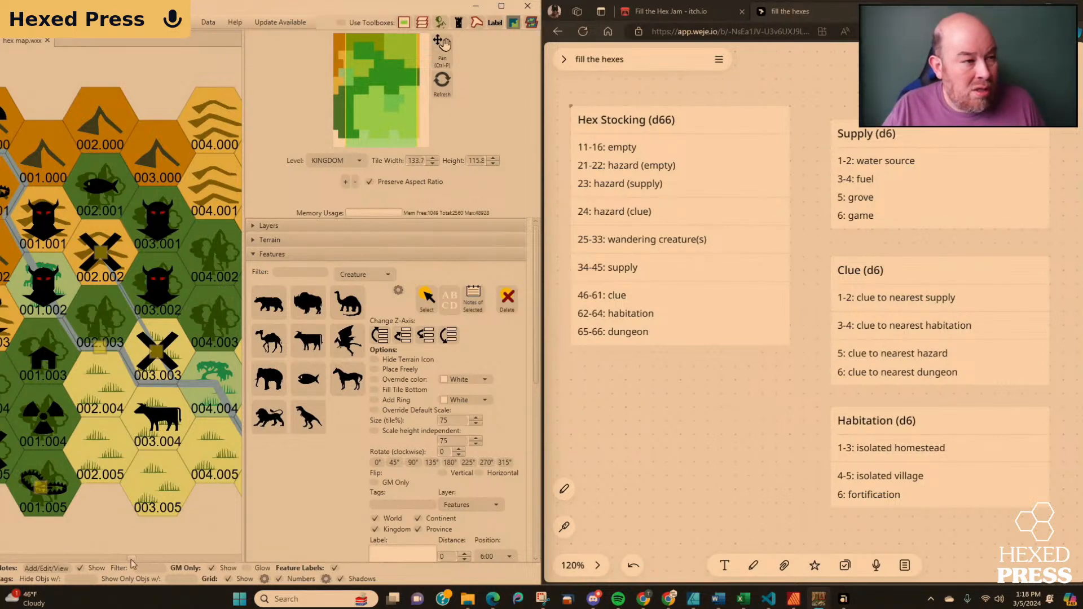
Place the radiation icon from the Classic feature set in hex 004.000.
left_click_drag(166, 541, 96, 540)
scroll(96, 540, "up", 1)
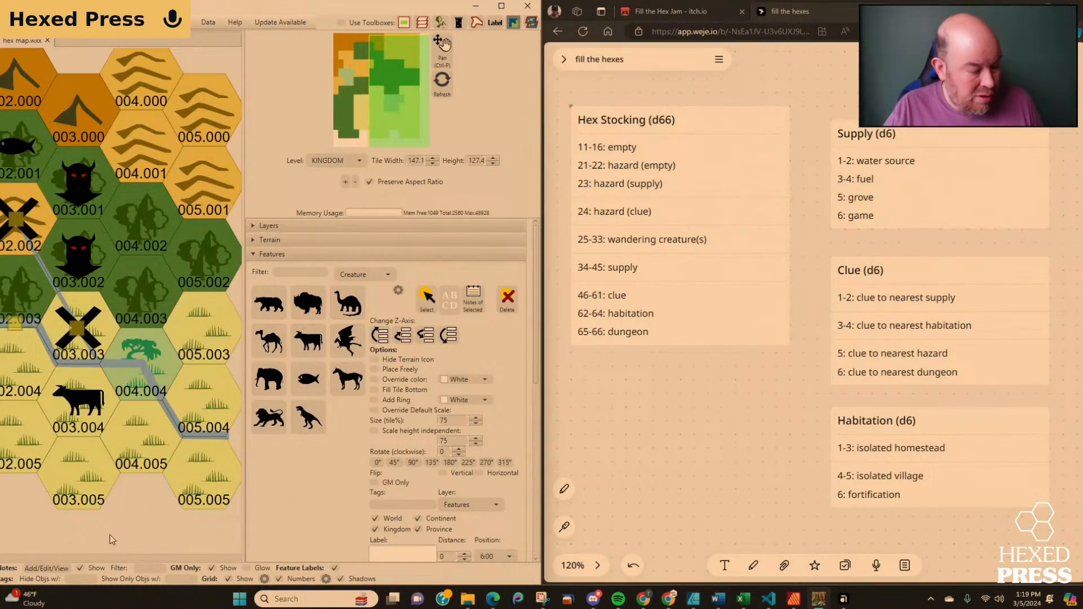
scroll(110, 535, "down", 1)
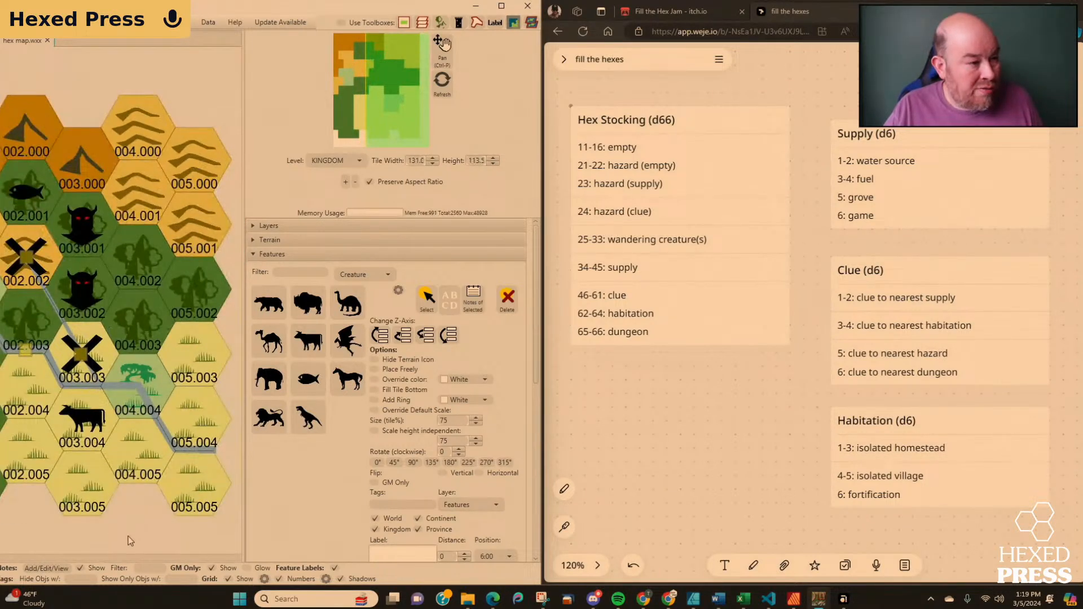
left_click_drag(140, 526, 128, 540)
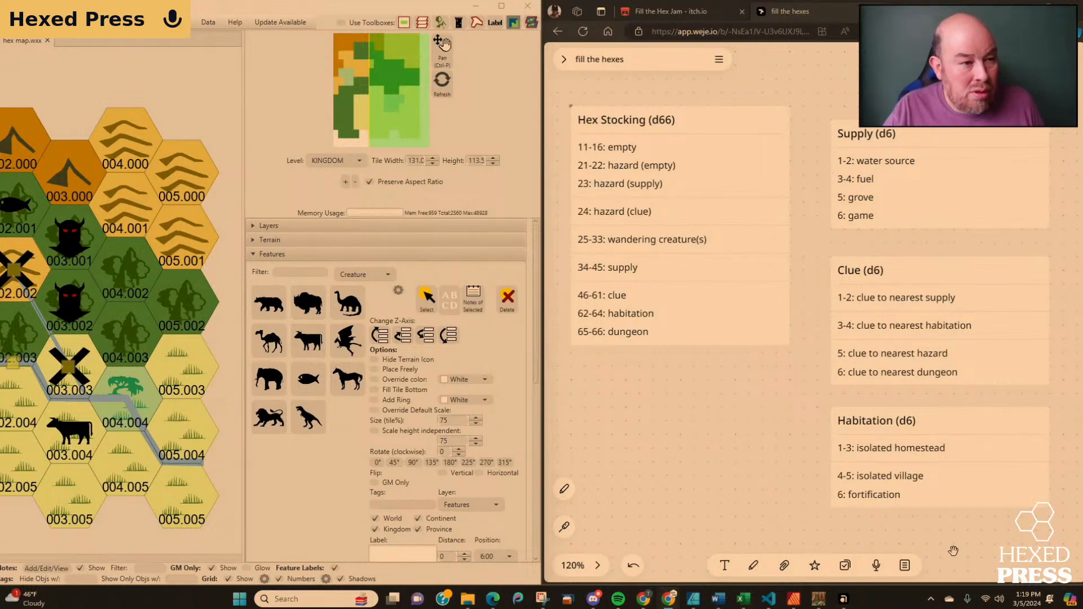
left_click(373, 277)
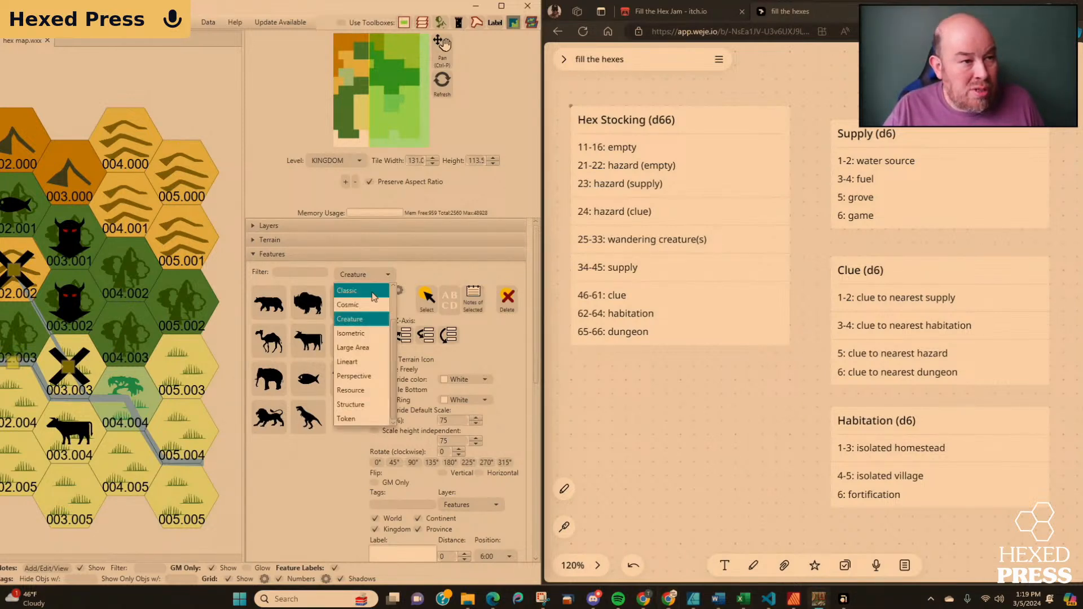
left_click(371, 291)
scroll(320, 436, "down", 5)
scroll(319, 435, "down", 10)
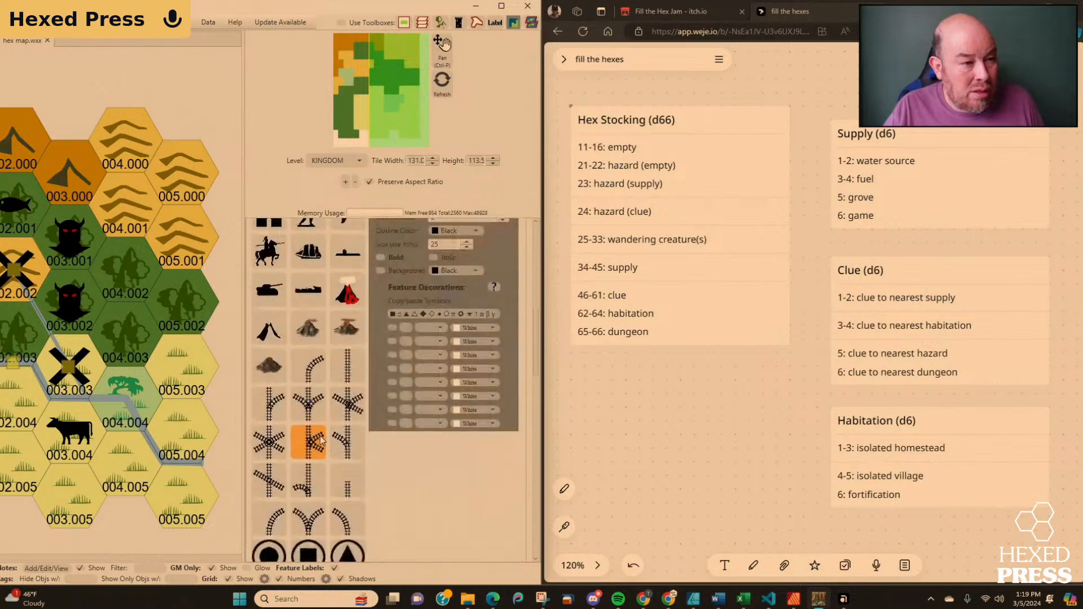
scroll(320, 435, "down", 5)
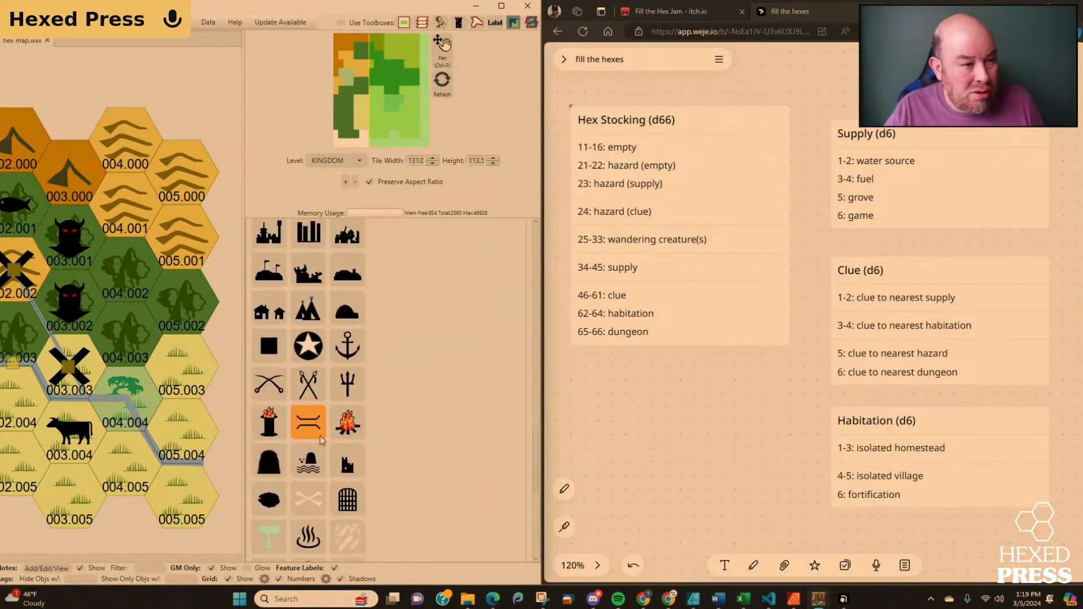
left_click(358, 496)
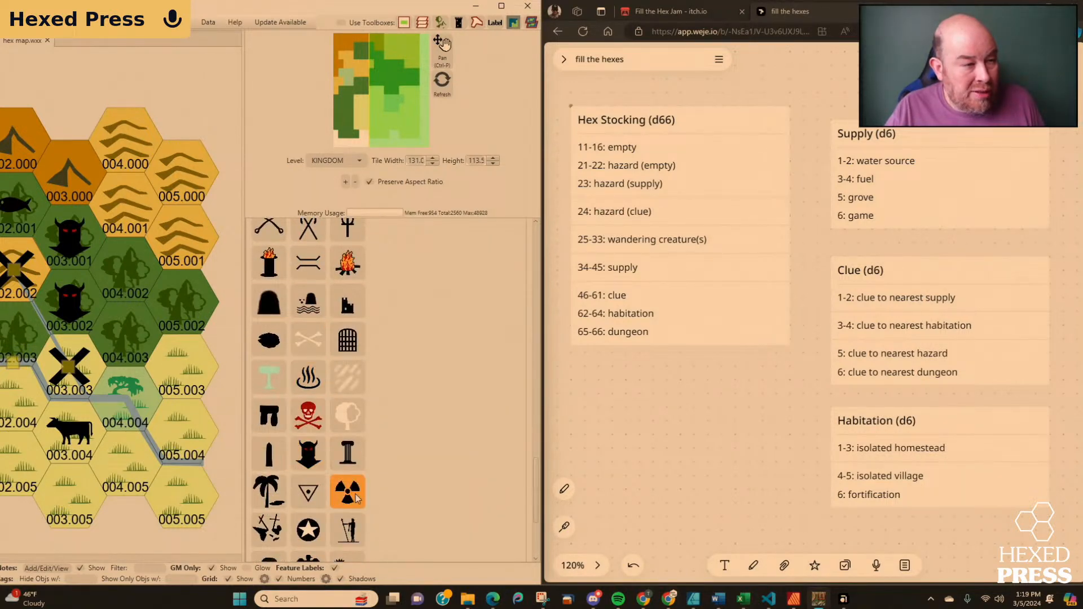
left_click(117, 141)
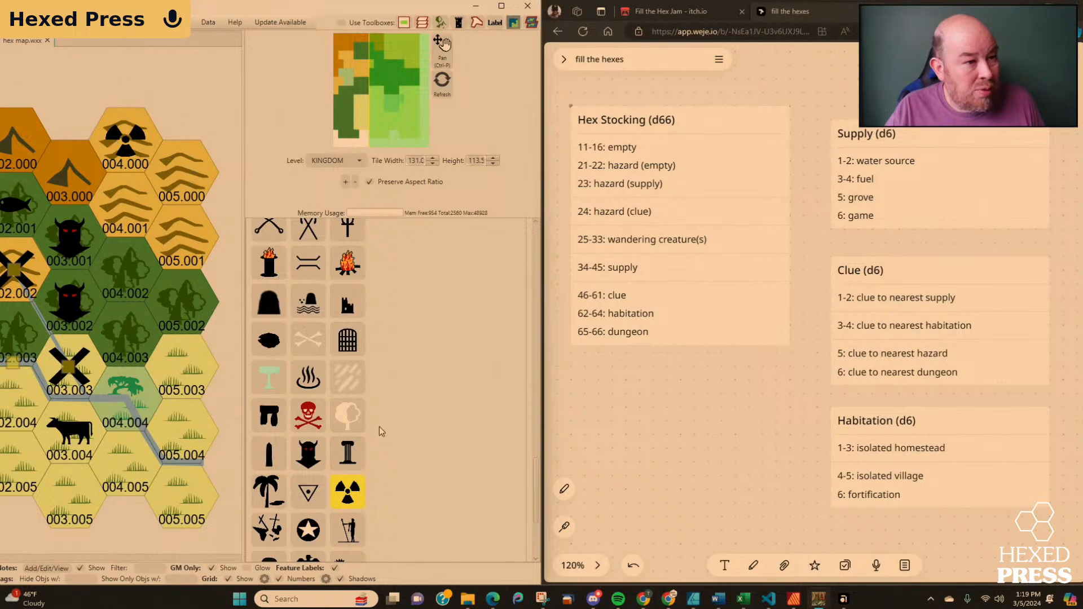
Place another radiation icon in hex 004.002.
left_click(355, 496)
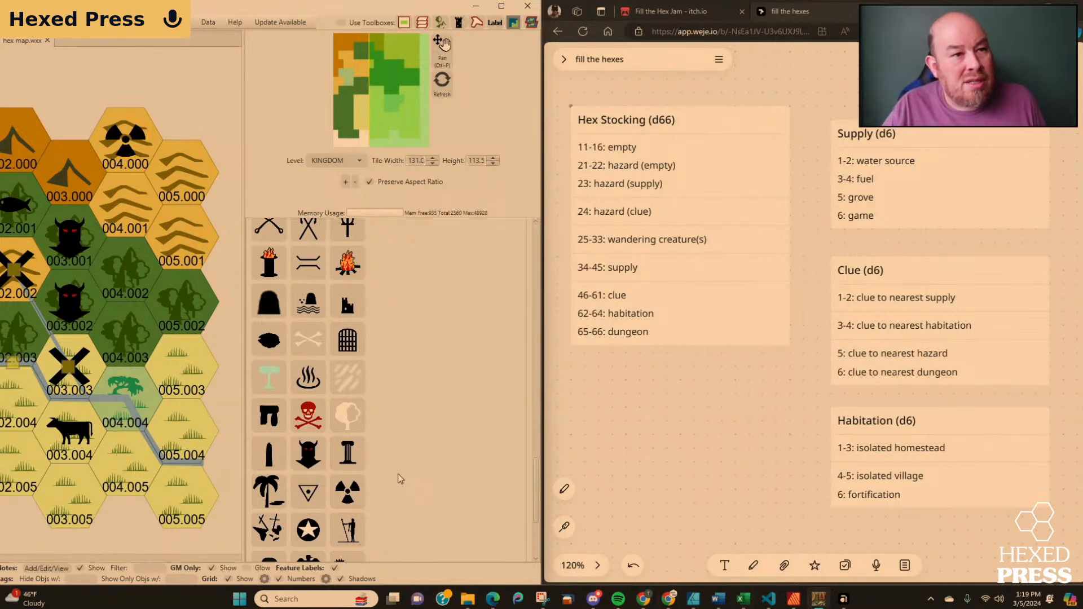
left_click(348, 491)
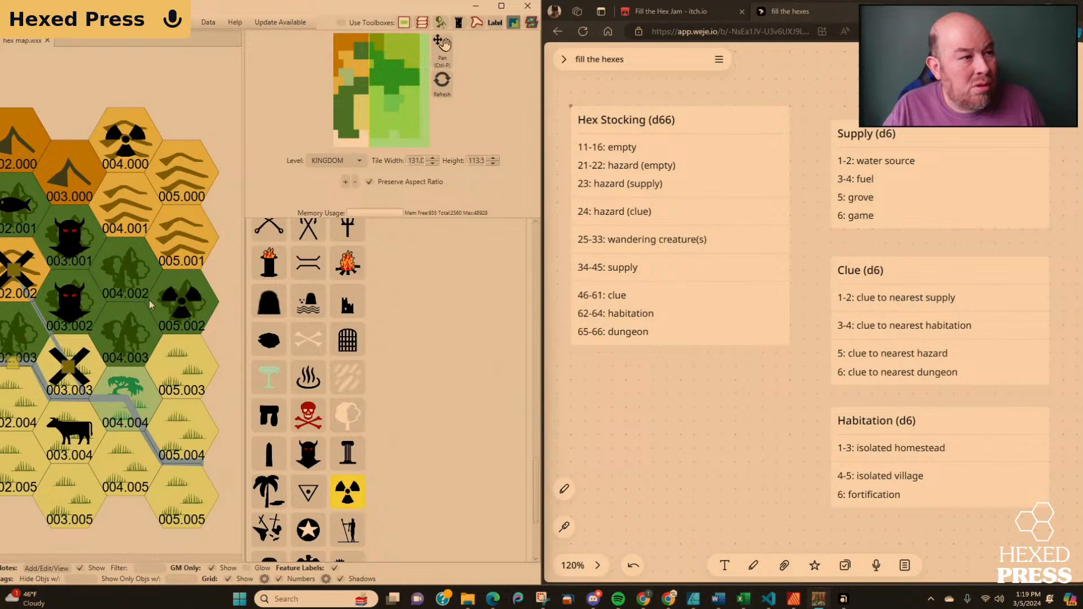
left_click(126, 273)
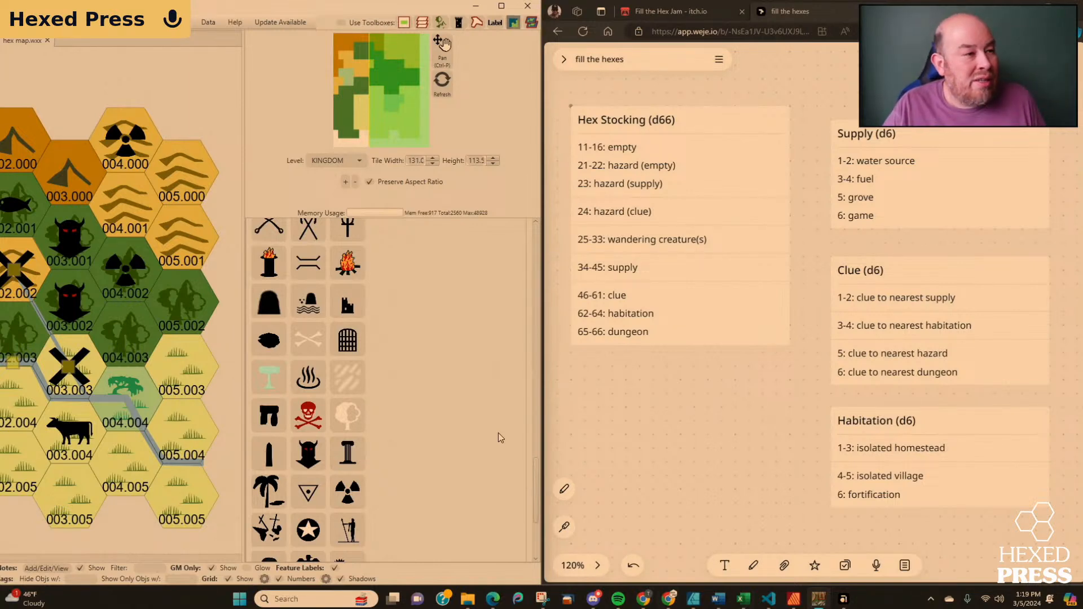
Place the bear trap icon from the Classic feature set in hex 004.004.
left_click(346, 419)
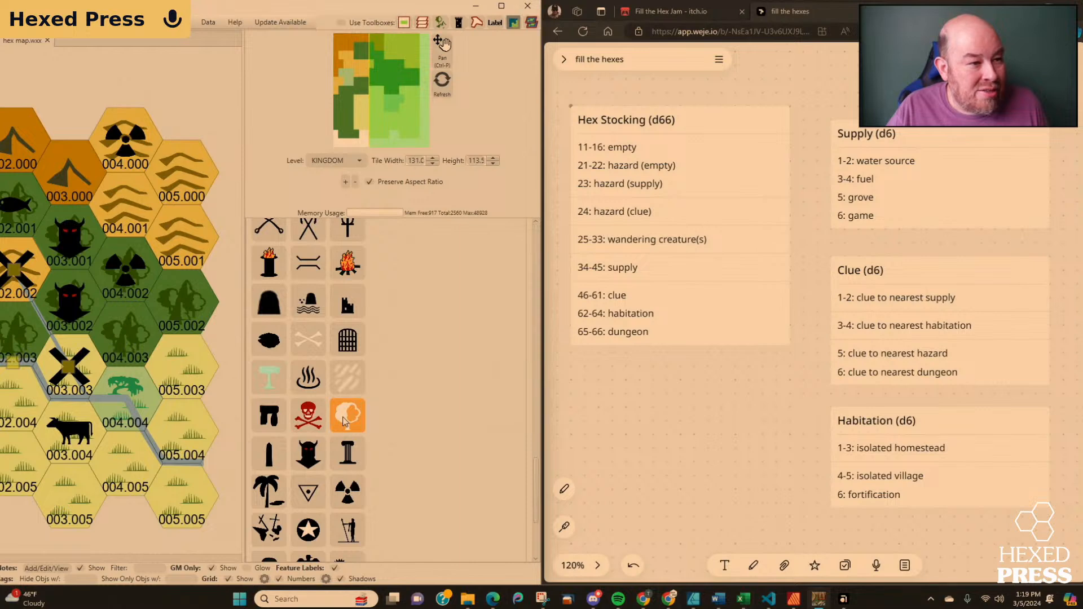
scroll(344, 422, "down", 2)
left_click(347, 499)
left_click(85, 389)
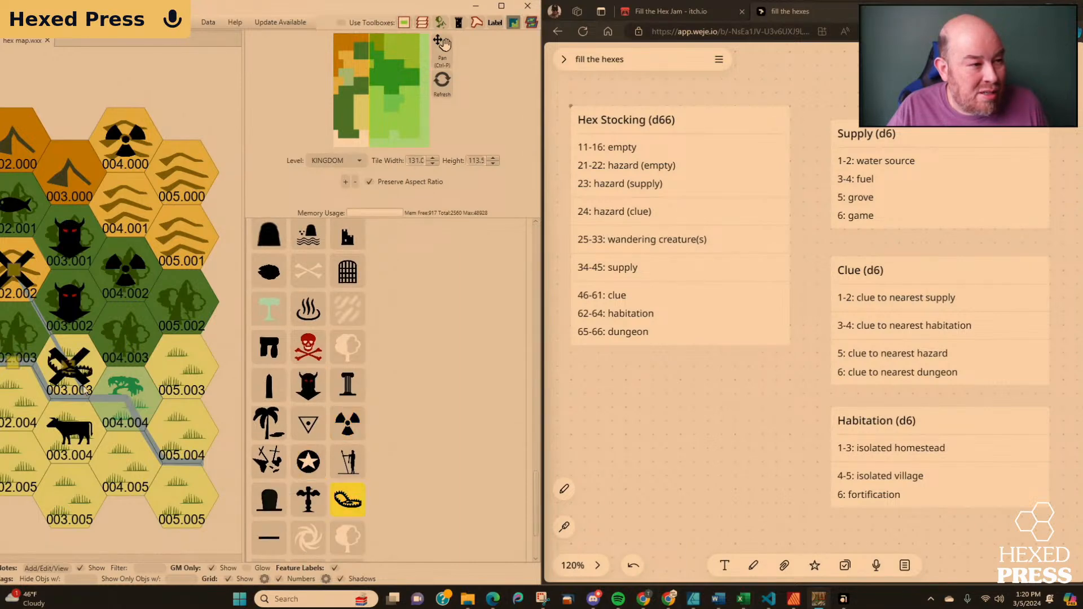
left_click_drag(84, 390, 134, 417)
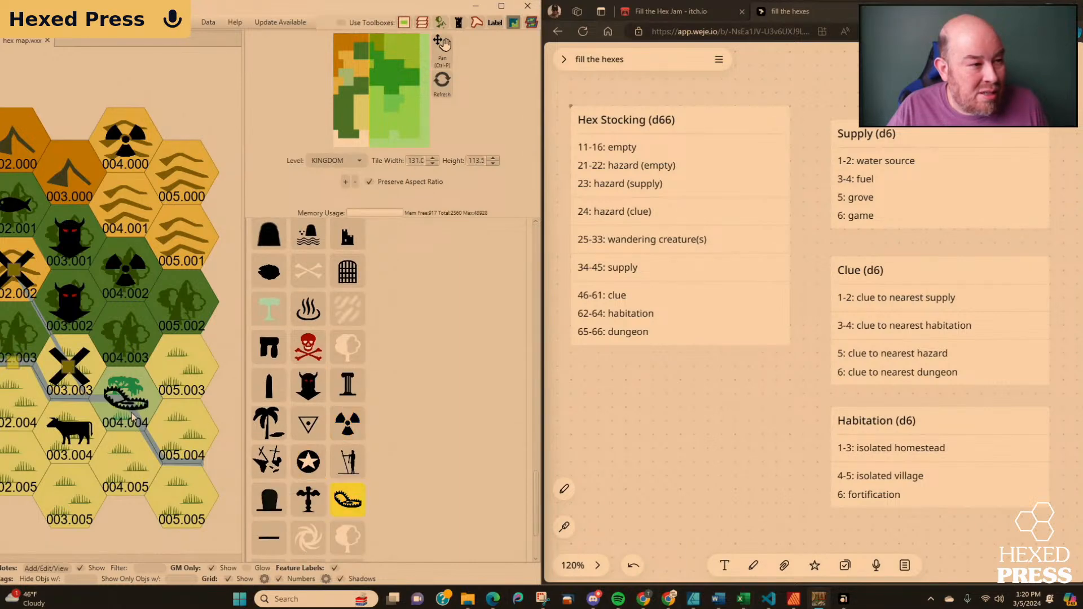
left_click(353, 501)
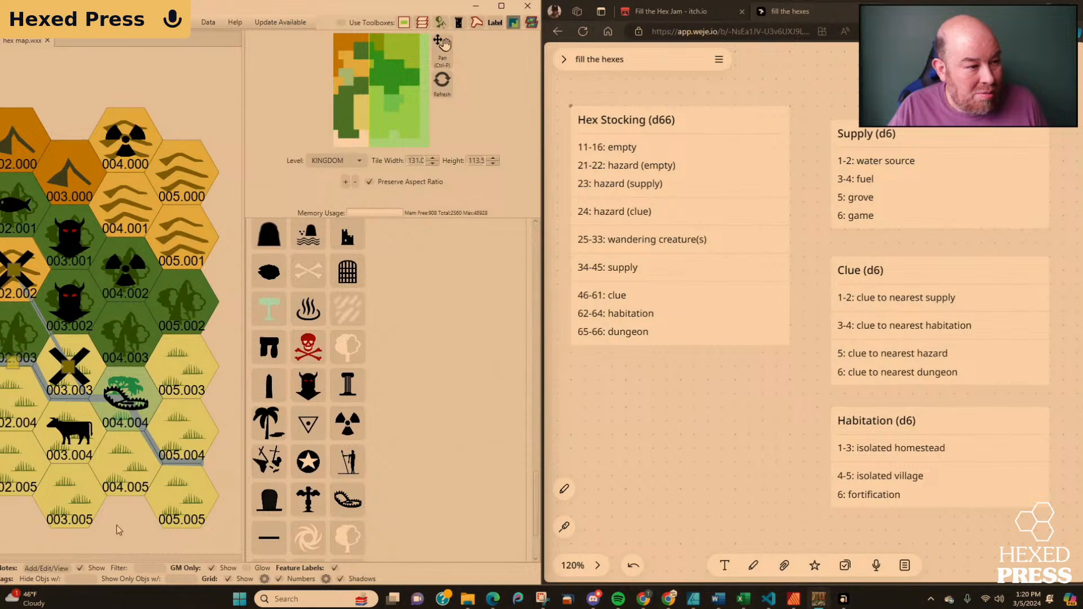
Add a note titled "Hazard (empty)" to hex 004.004 and save it.
left_click_drag(112, 526, 137, 522)
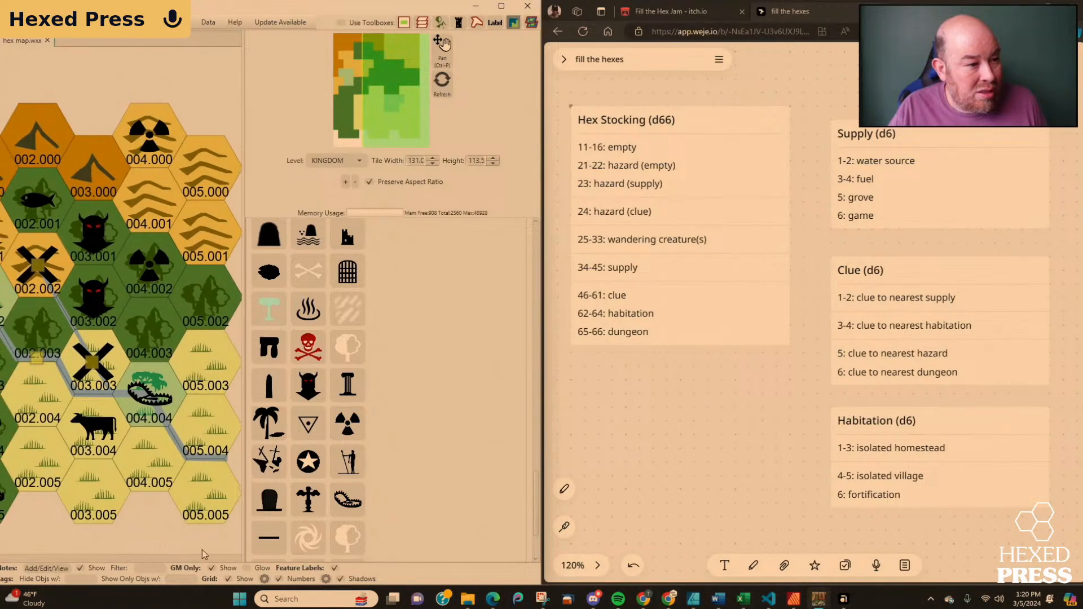
left_click(56, 568)
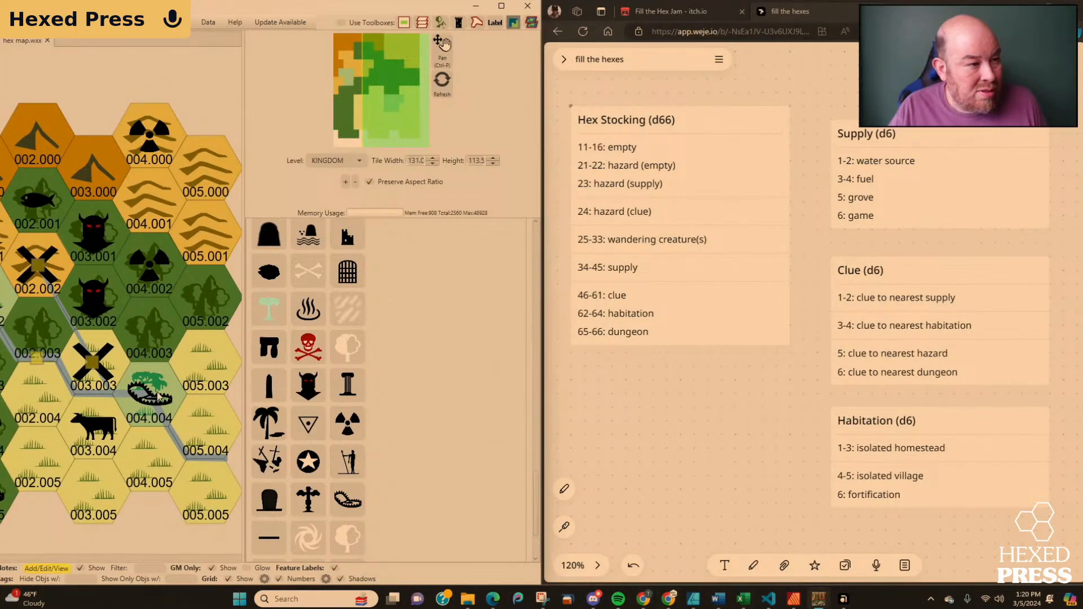
left_click(153, 399)
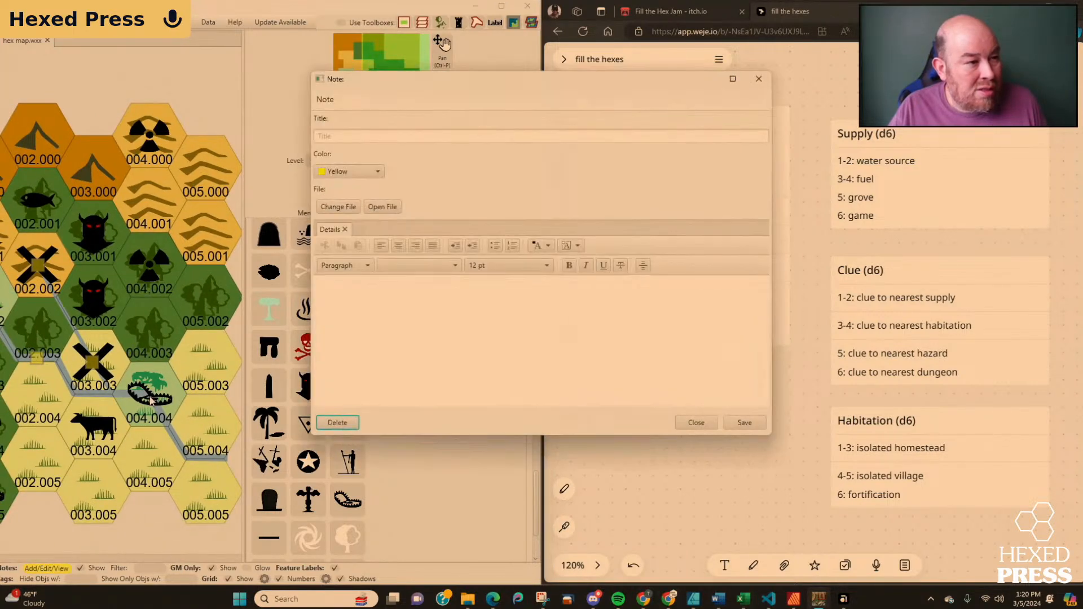
left_click(348, 136)
type("Hazar")
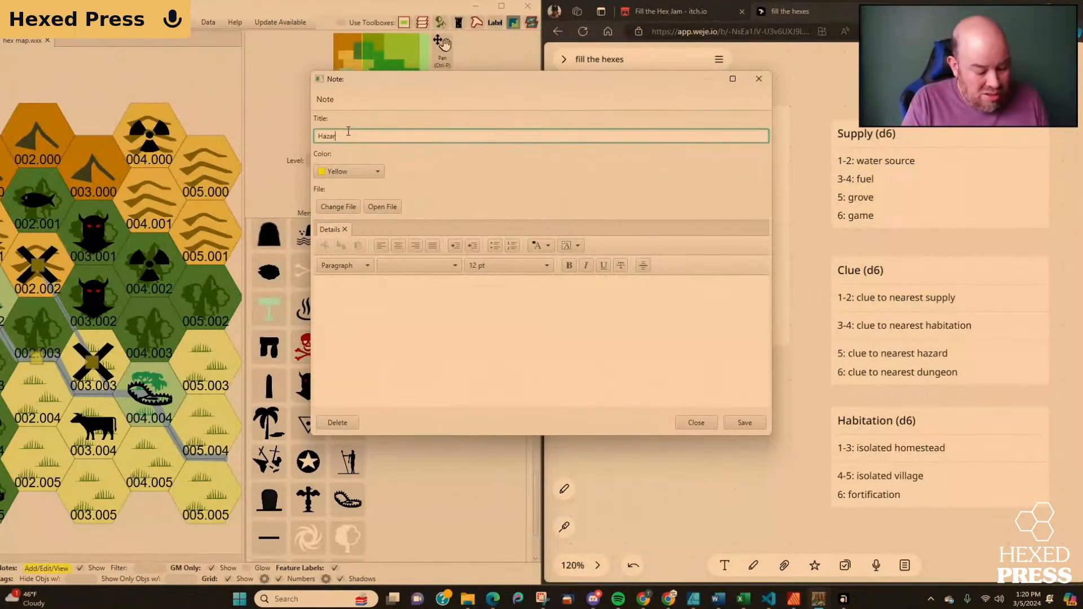
type("d (empty)")
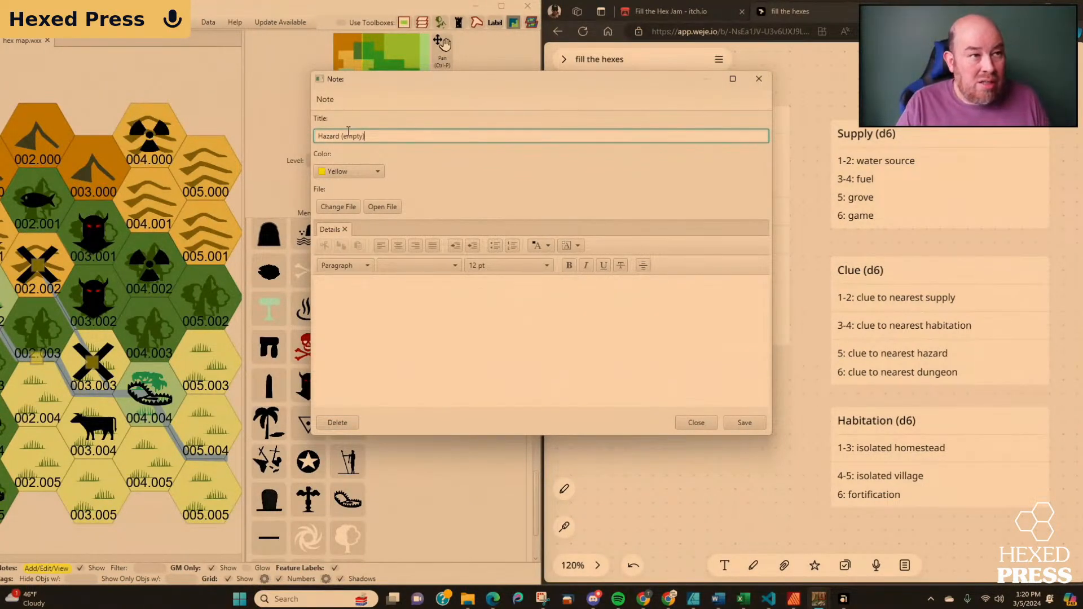
left_click(744, 423)
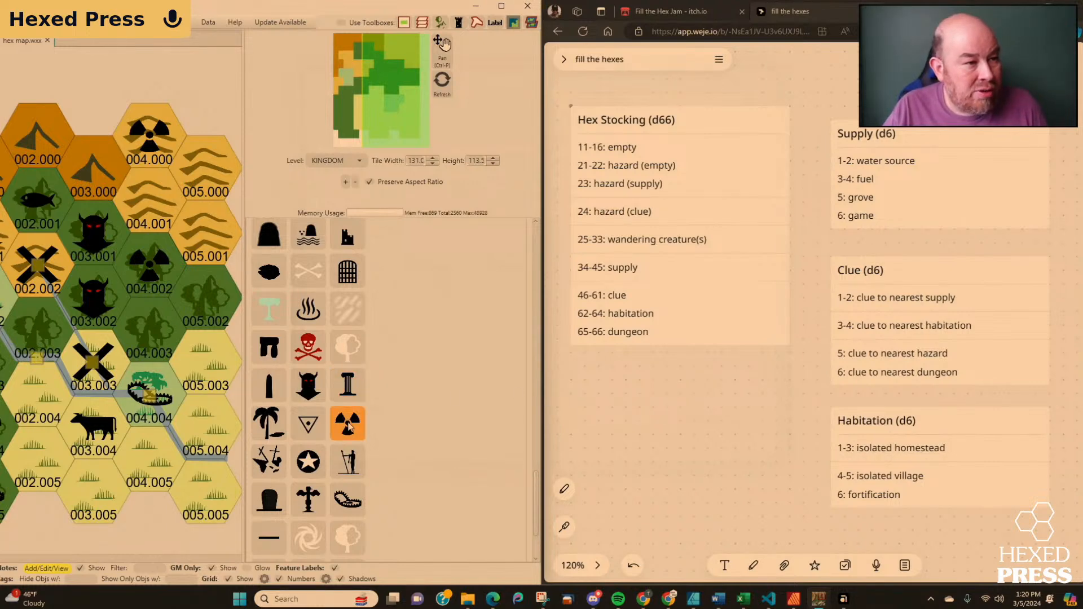
Place a bear trap icon in hex 004.005 and save a note there titled "Haszard (water source)".
left_click(142, 458)
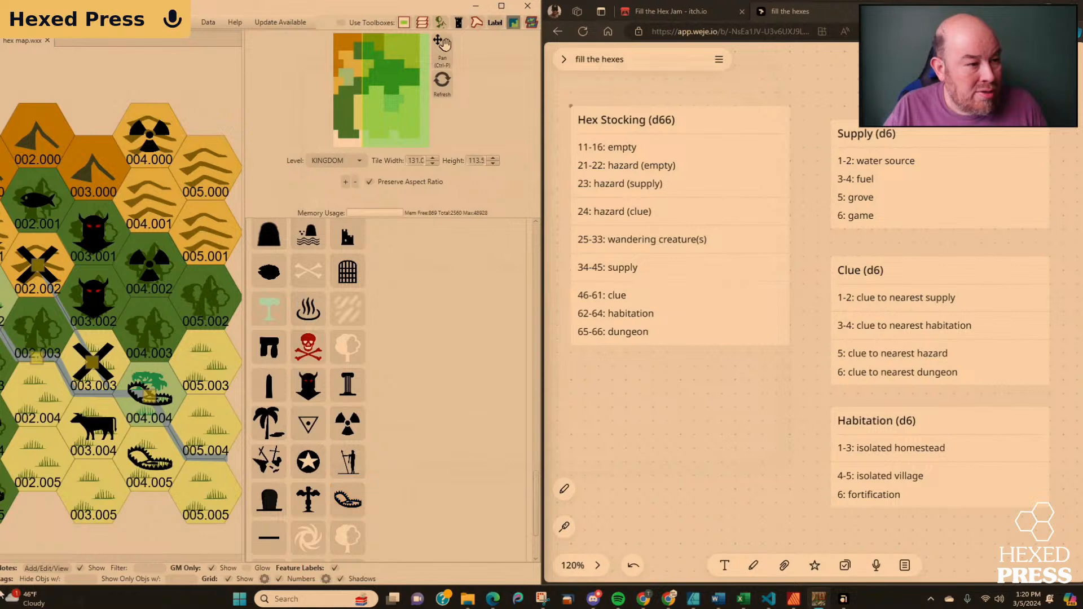
left_click(45, 568)
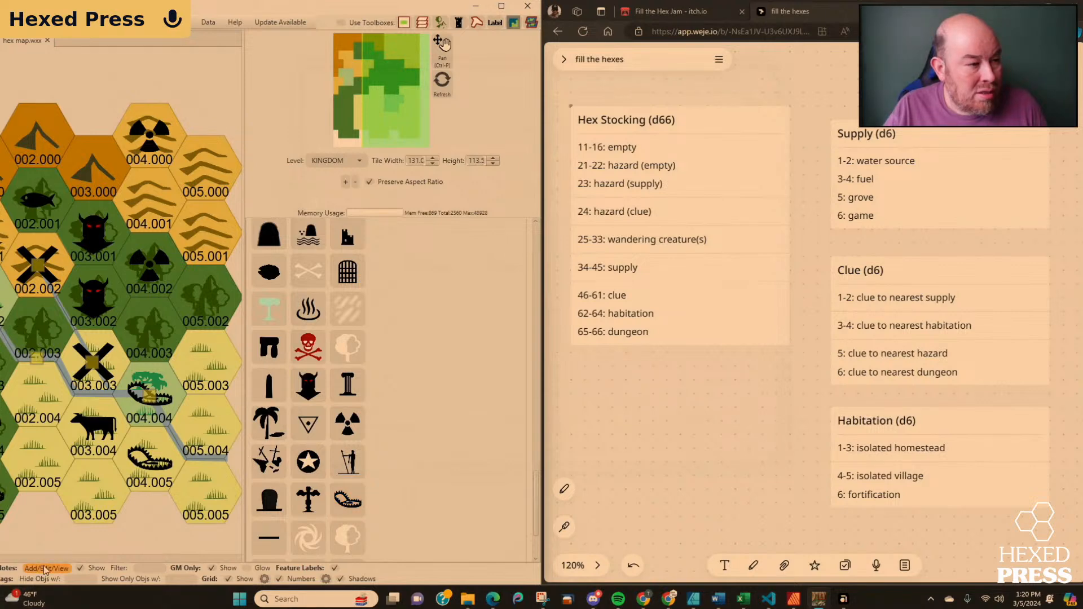
left_click(149, 466)
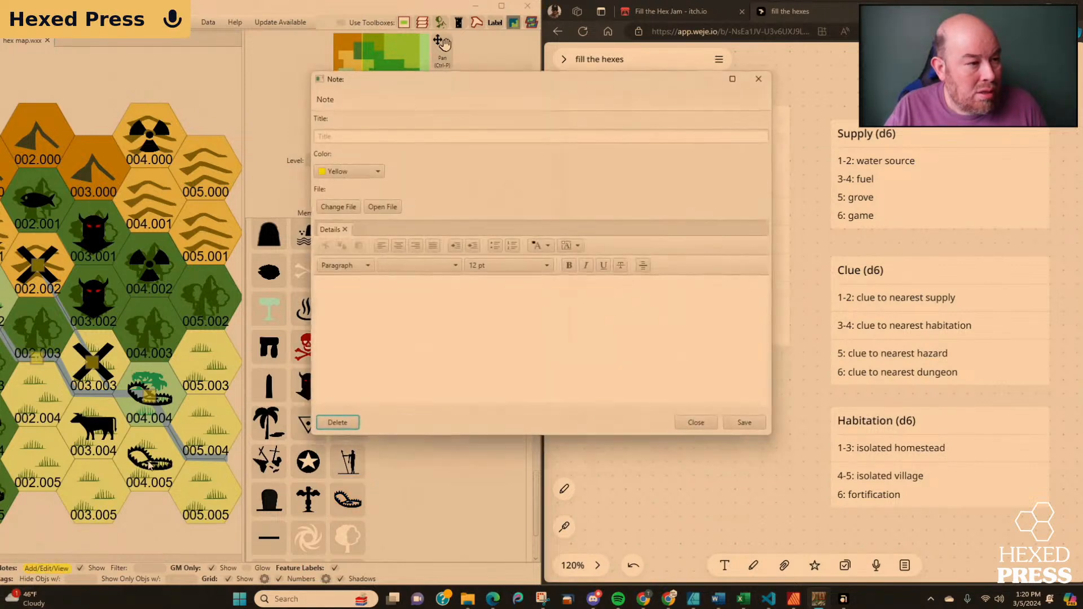
left_click(359, 137)
type("Has")
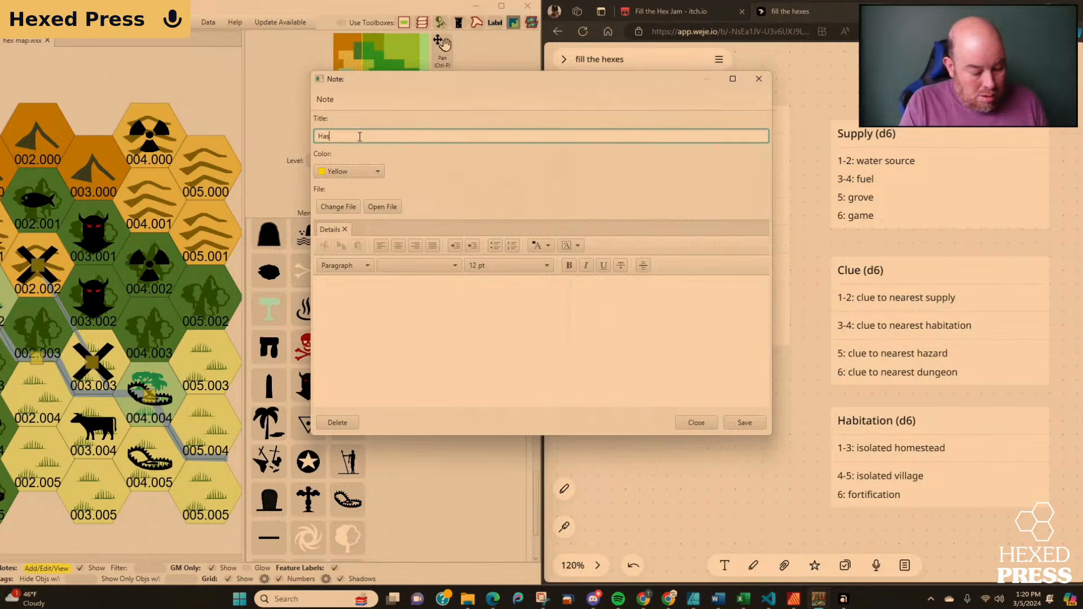
type("zard (")
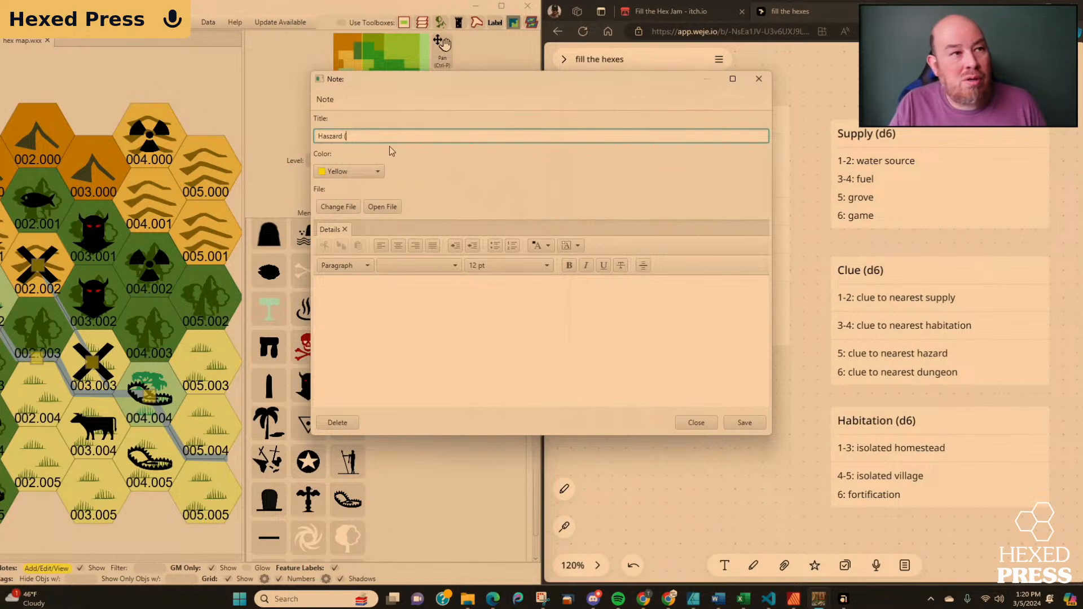
type("water source")
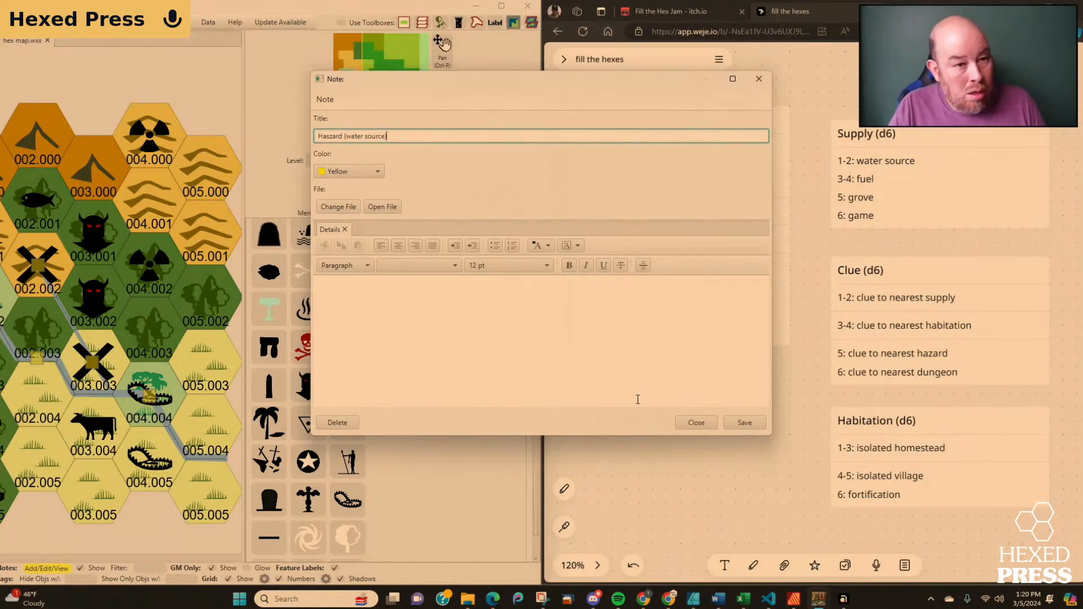
left_click(744, 423)
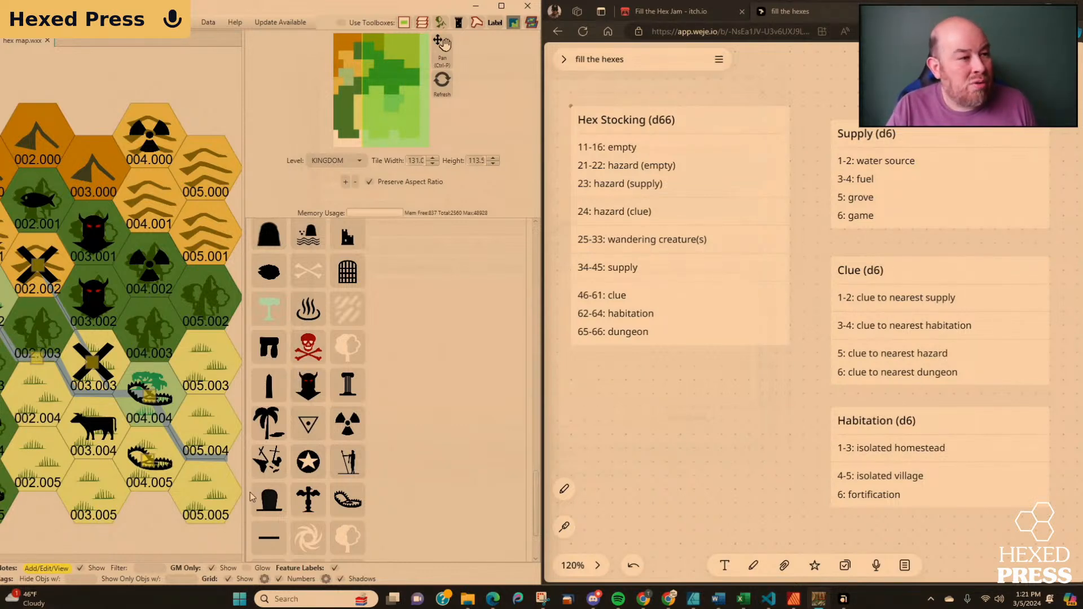
Place a bear trap icon in hex 005.000.
left_click(348, 502)
left_click(203, 177)
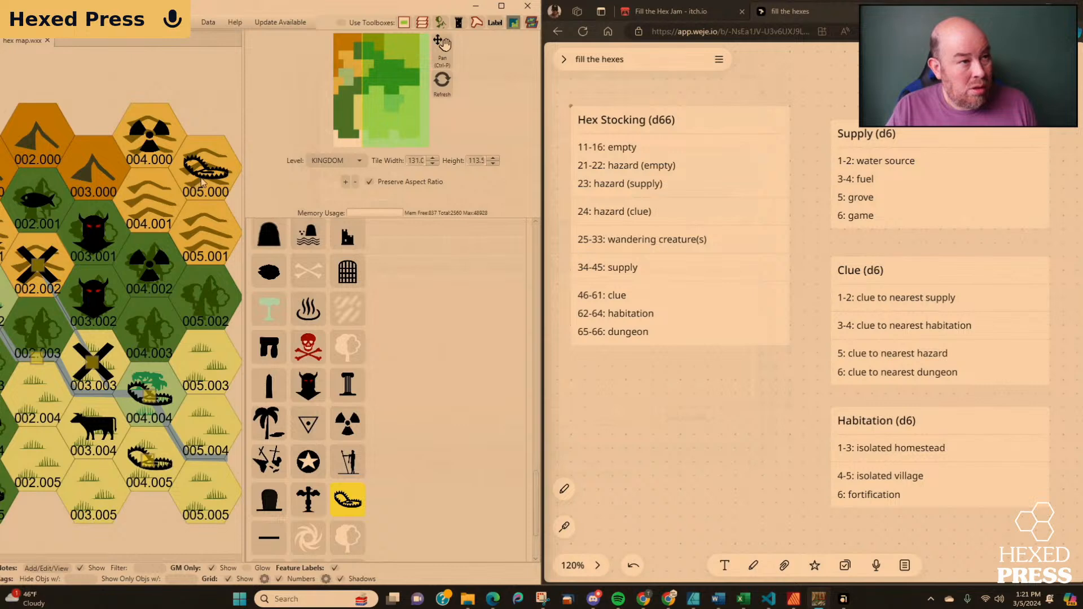
left_click(344, 499)
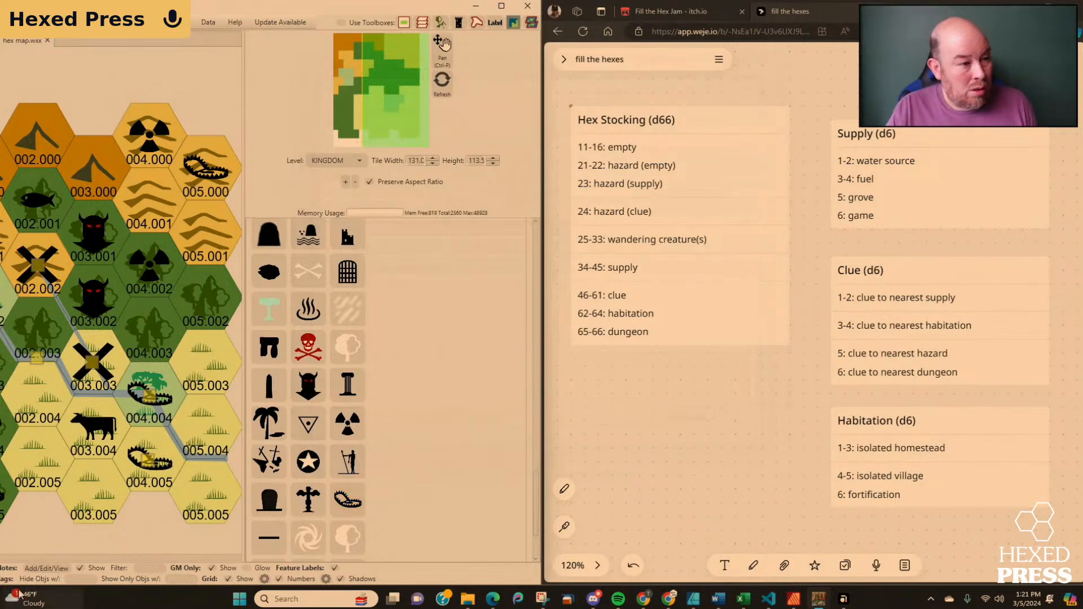
Add a note titled "Hazard (clue)" to hex 005.000 and save it.
left_click(207, 172)
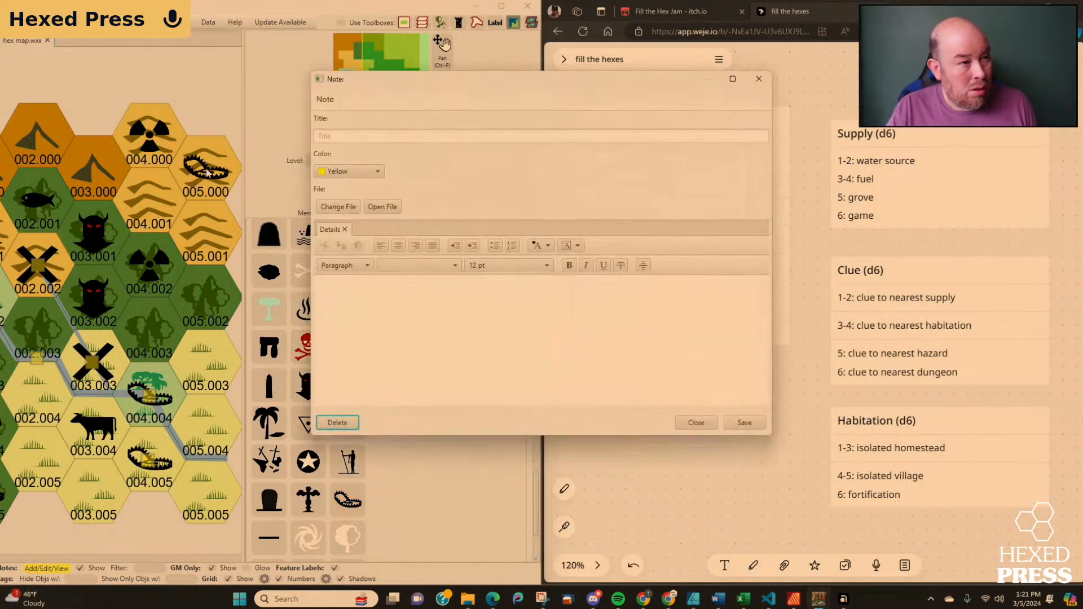
left_click(376, 138)
type("Haza")
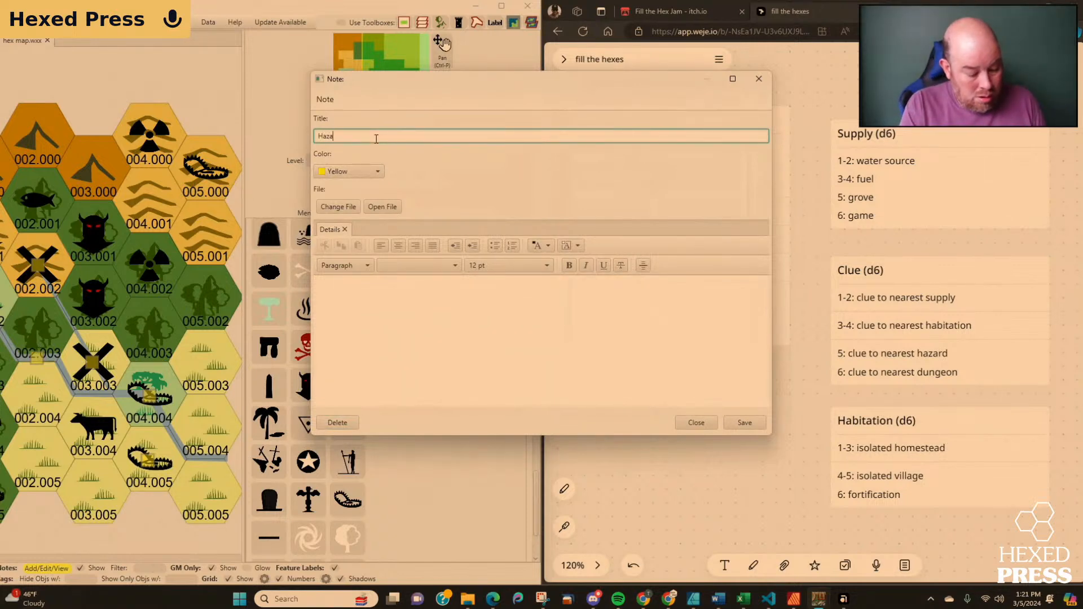
type("rd (clue)")
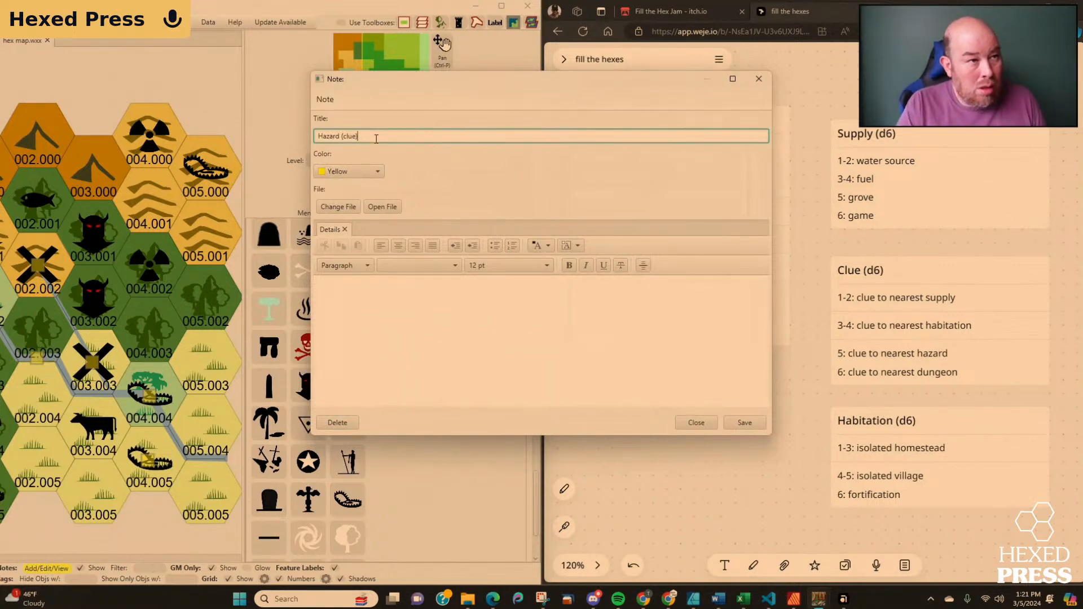
left_click(745, 423)
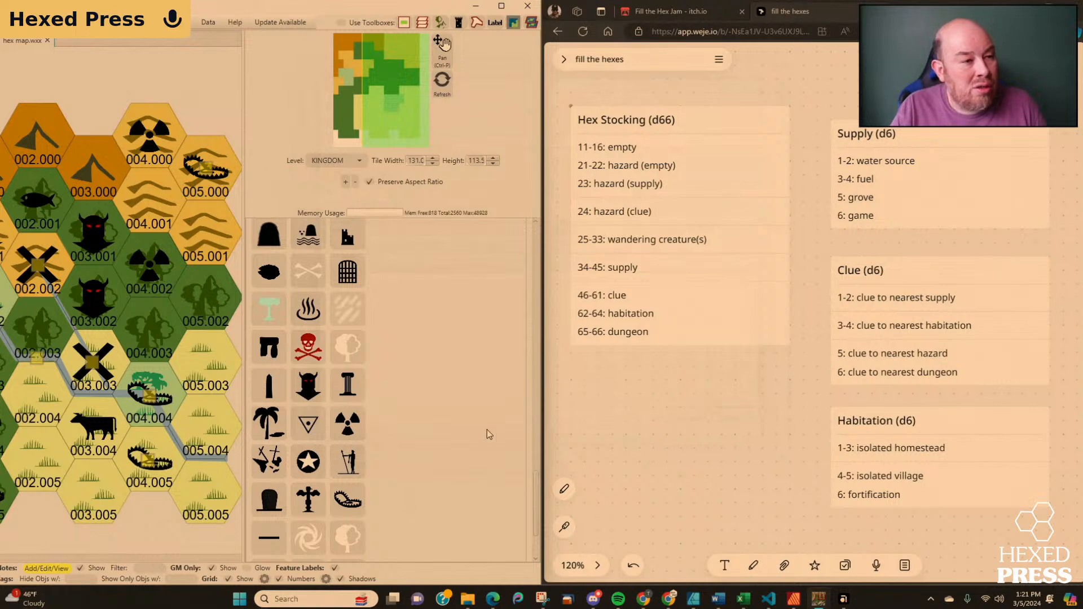
Place radiation icons in hexes 005.001 and 005.002.
left_click(359, 501)
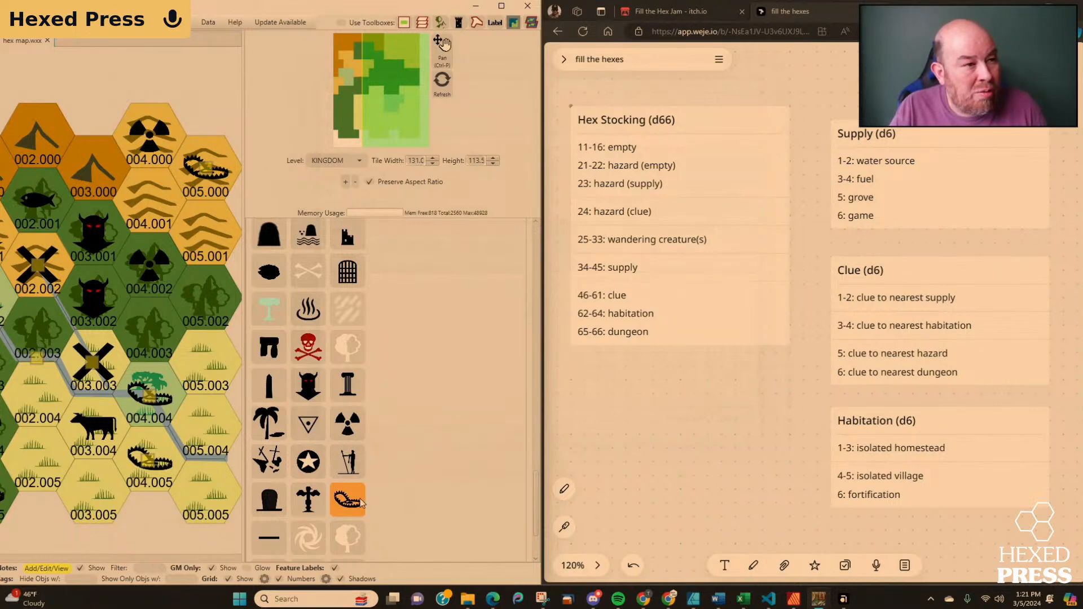
scroll(301, 406, "down", 2)
left_click(307, 451)
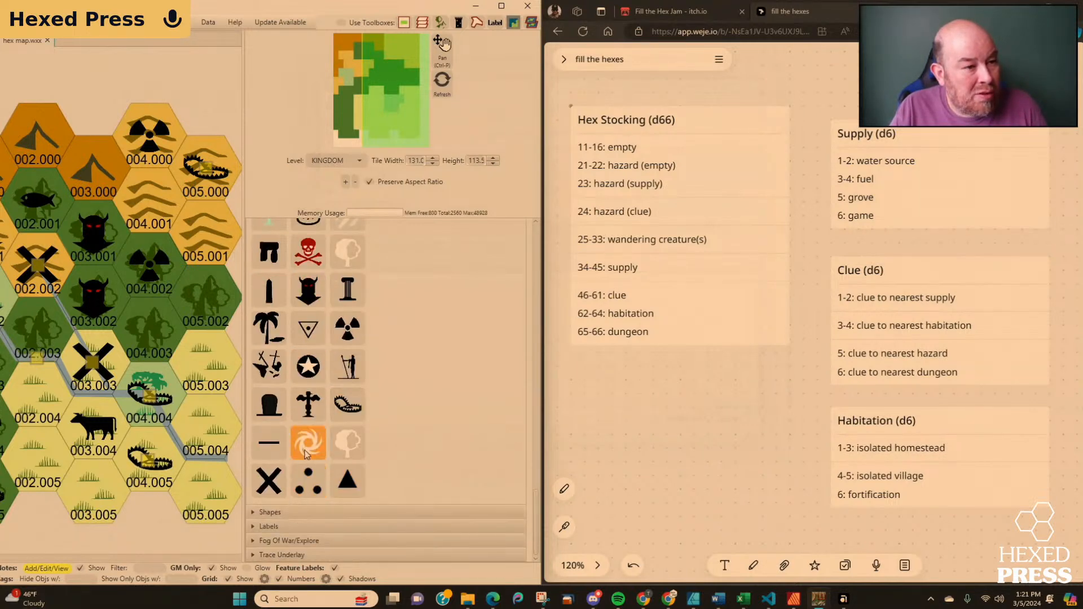
scroll(304, 450, "up", 3)
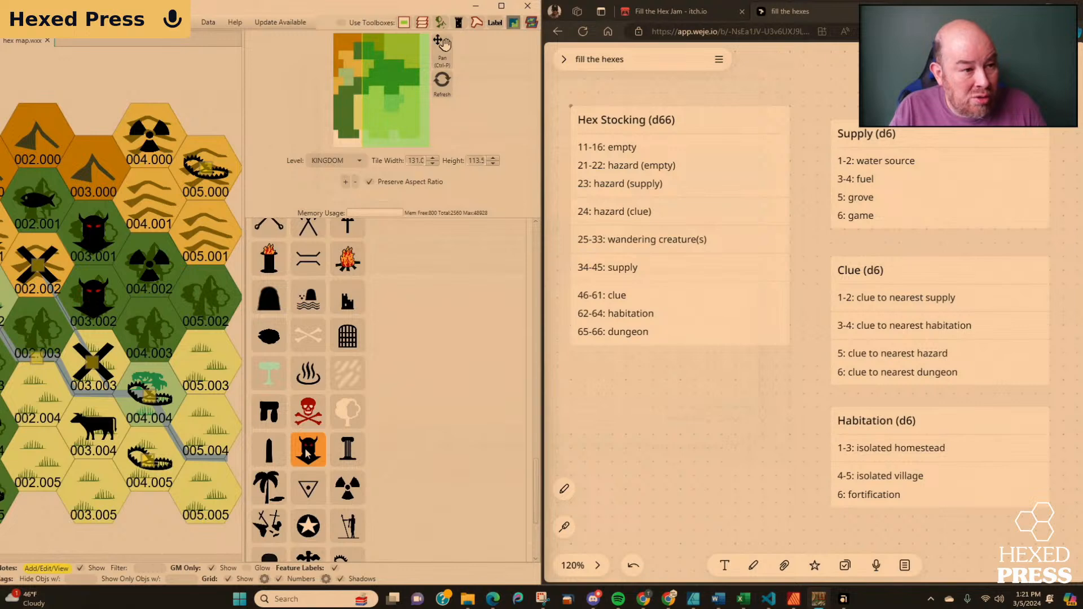
scroll(305, 448, "down", 1)
left_click(346, 443)
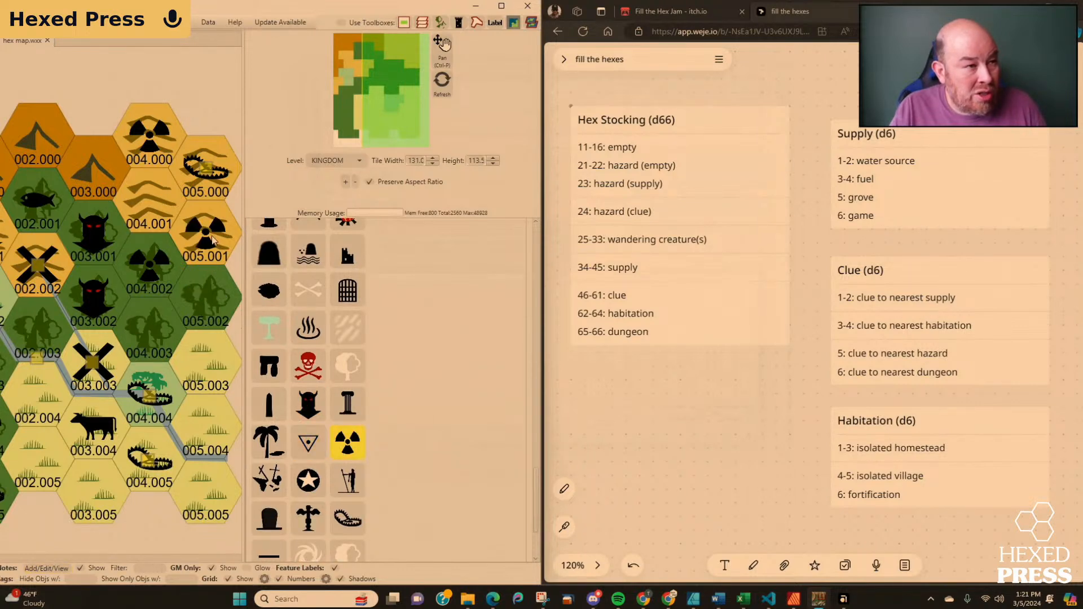
left_click(214, 240)
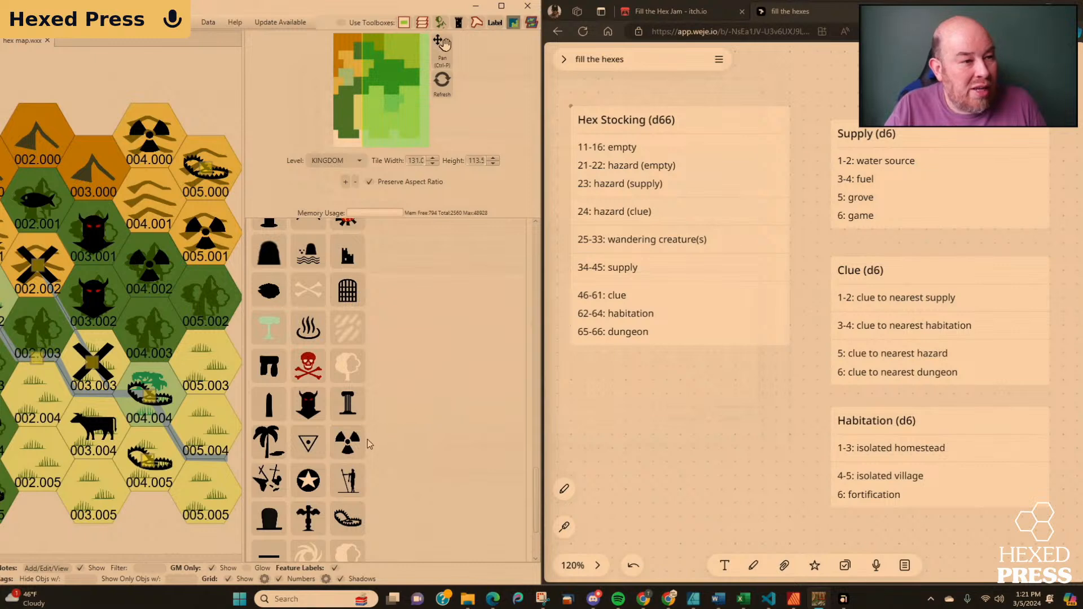
left_click(348, 443)
left_click(205, 300)
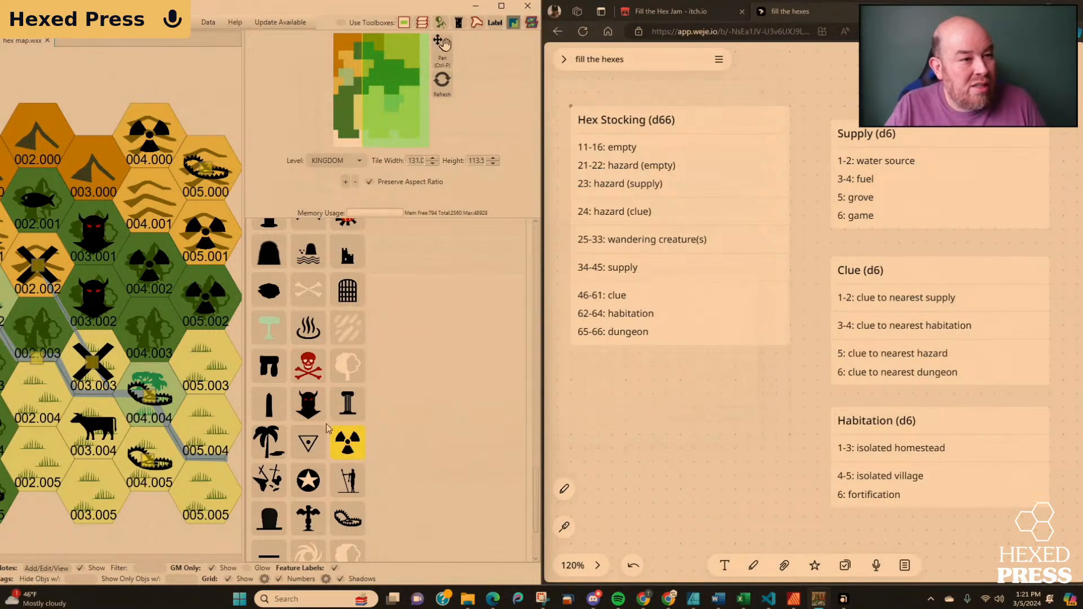
left_click(347, 442)
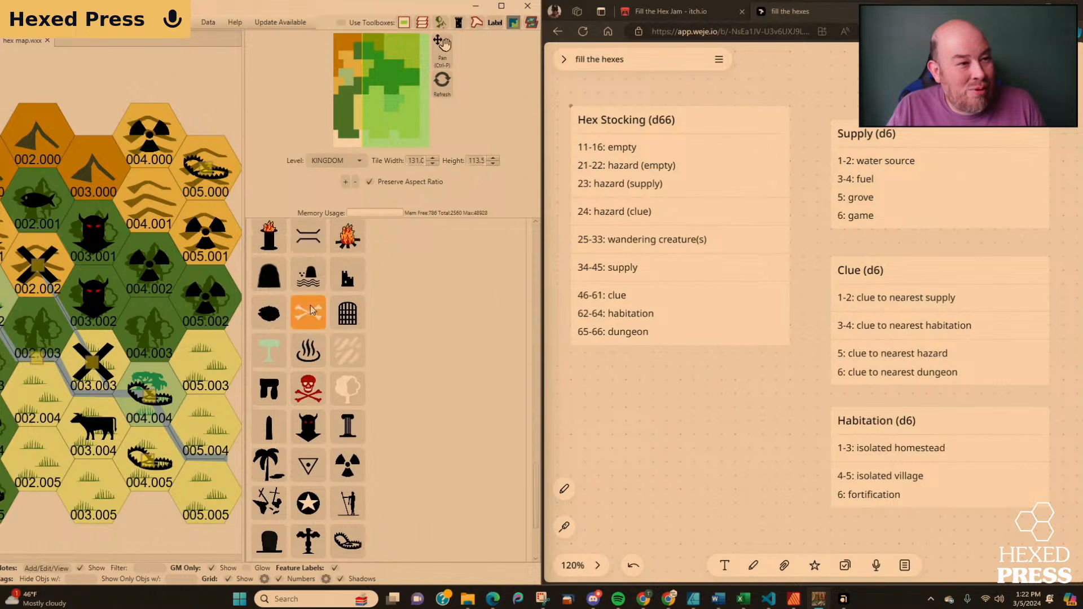
Place a Symbol Dungeon icon in hex 005.003.
scroll(316, 308, "up", 2)
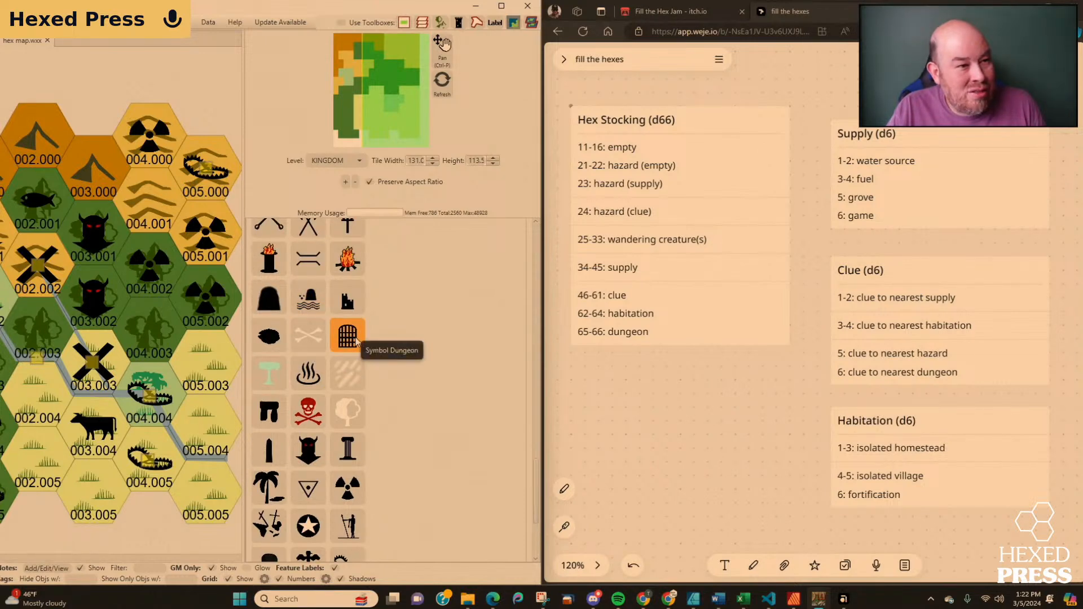
left_click(347, 336)
left_click(206, 368)
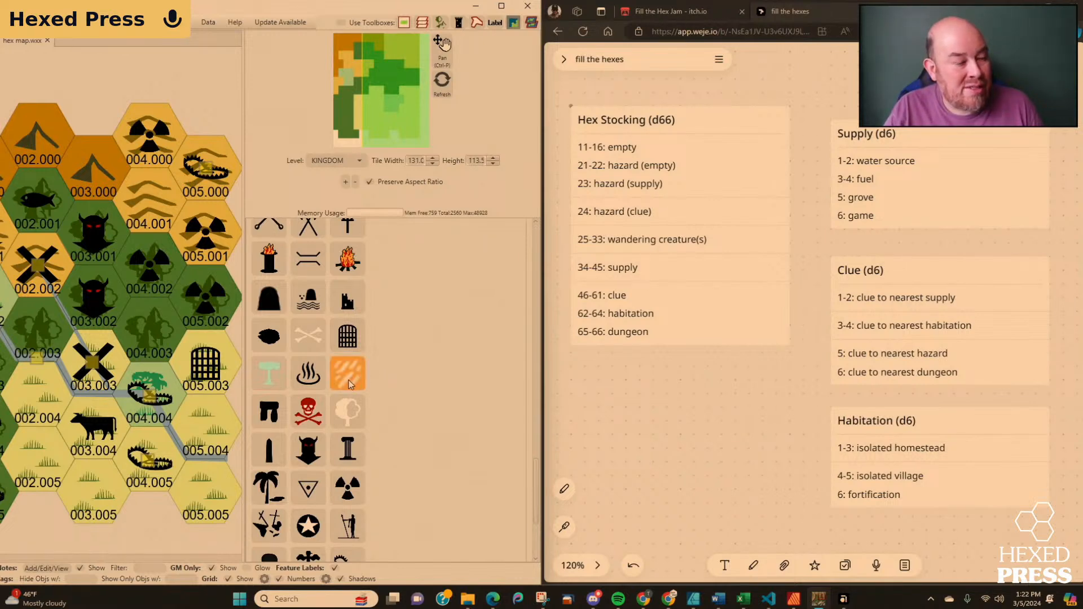
Place a bear trap icon in hex 005.004 and a radiation icon in hex 005.005.
scroll(351, 485, "down", 1)
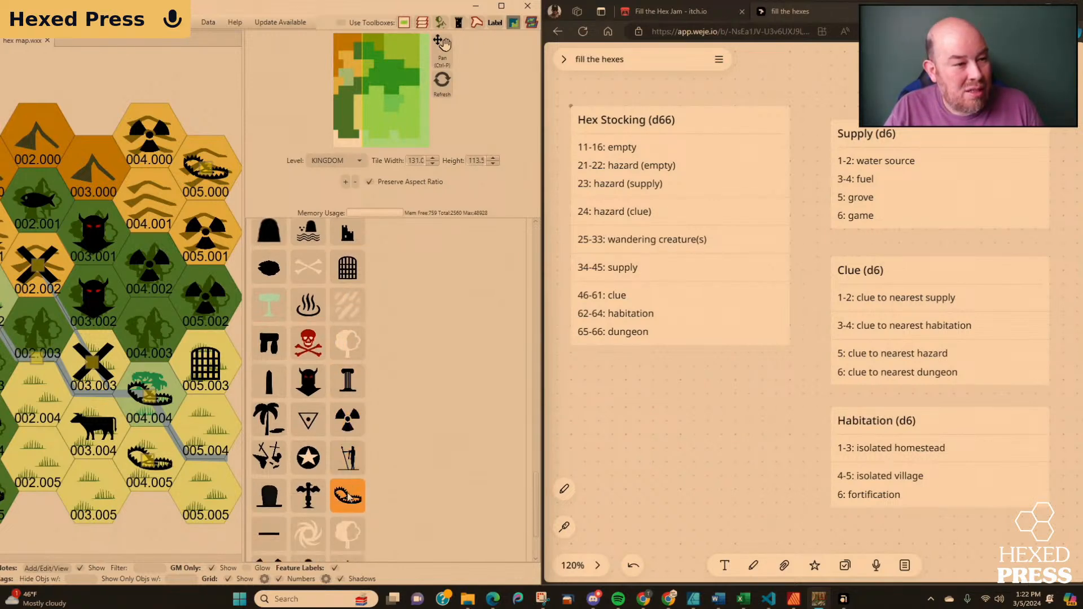
left_click(347, 496)
left_click(223, 441)
left_click(338, 499)
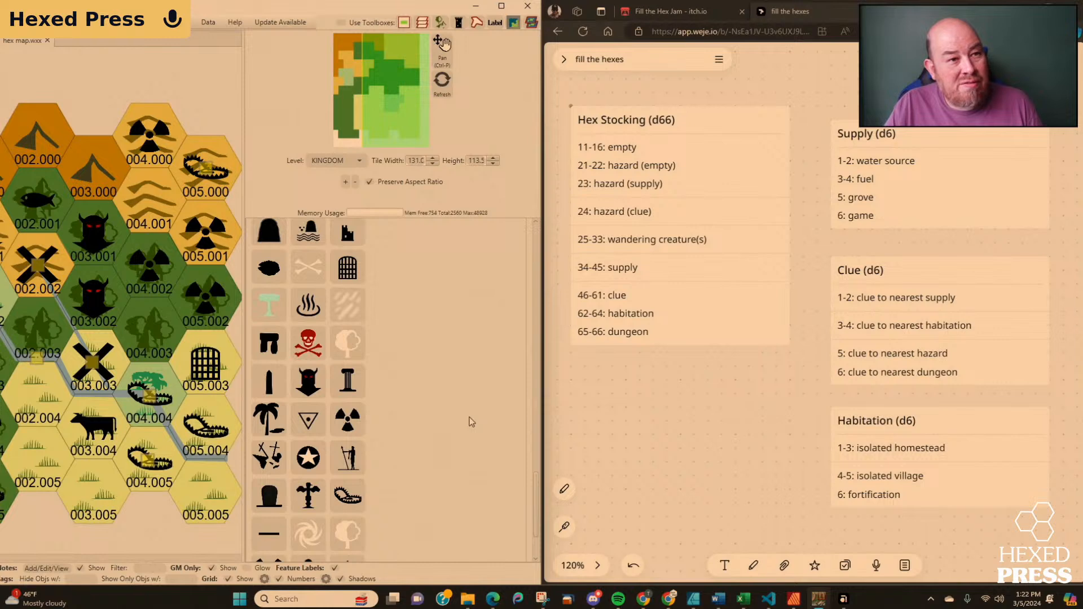
left_click(354, 422)
left_click(227, 494)
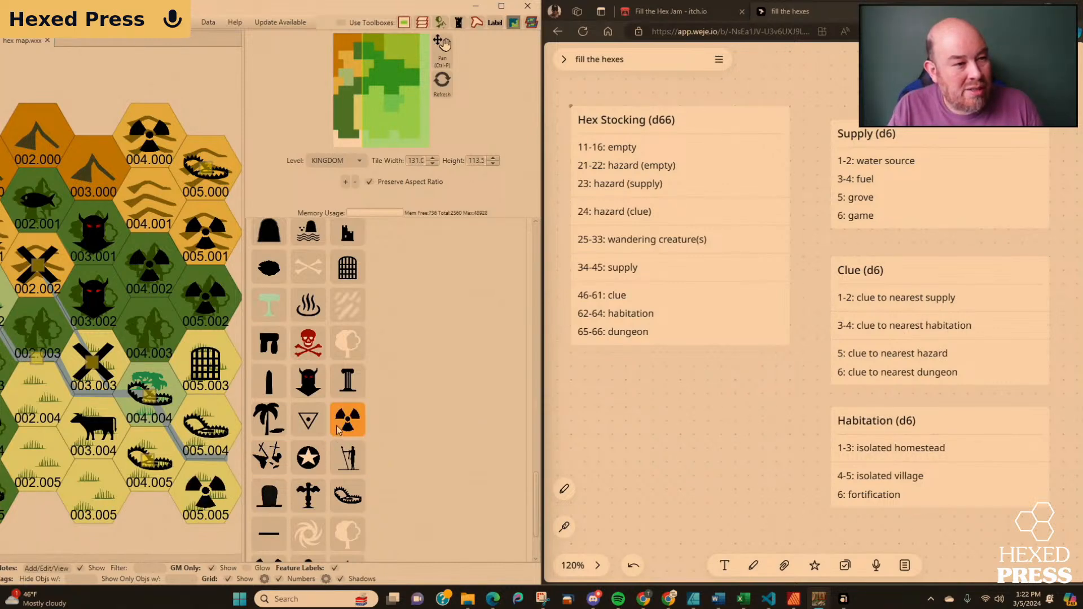
left_click(338, 454)
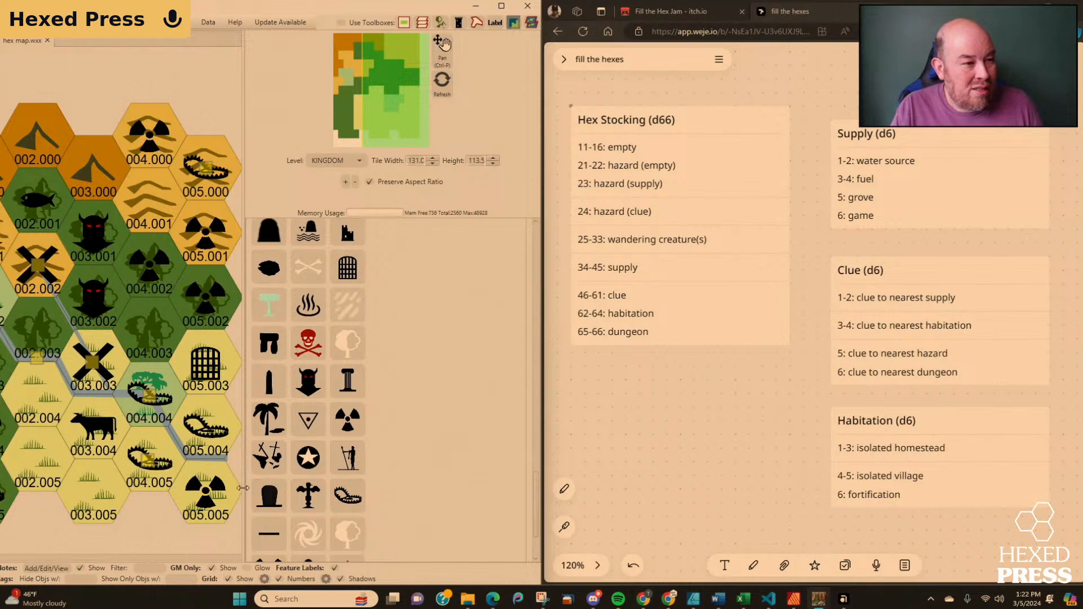
Enlarge the map area and frame all 36 hexes to review the stocked map.
left_click_drag(243, 491, 497, 485)
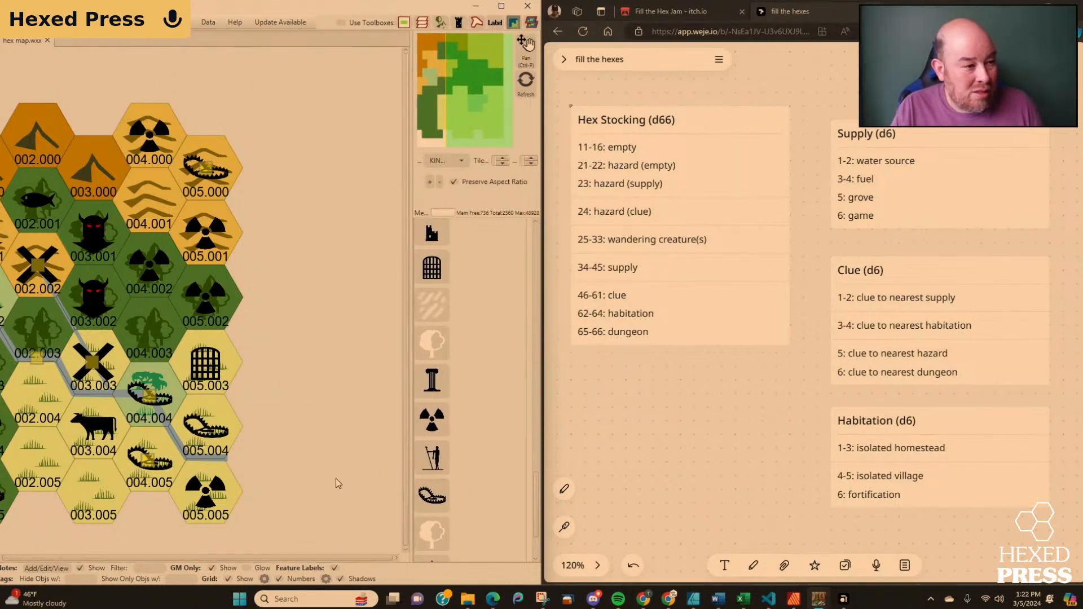
scroll(336, 478, "down", 2)
left_click_drag(314, 499, 376, 476)
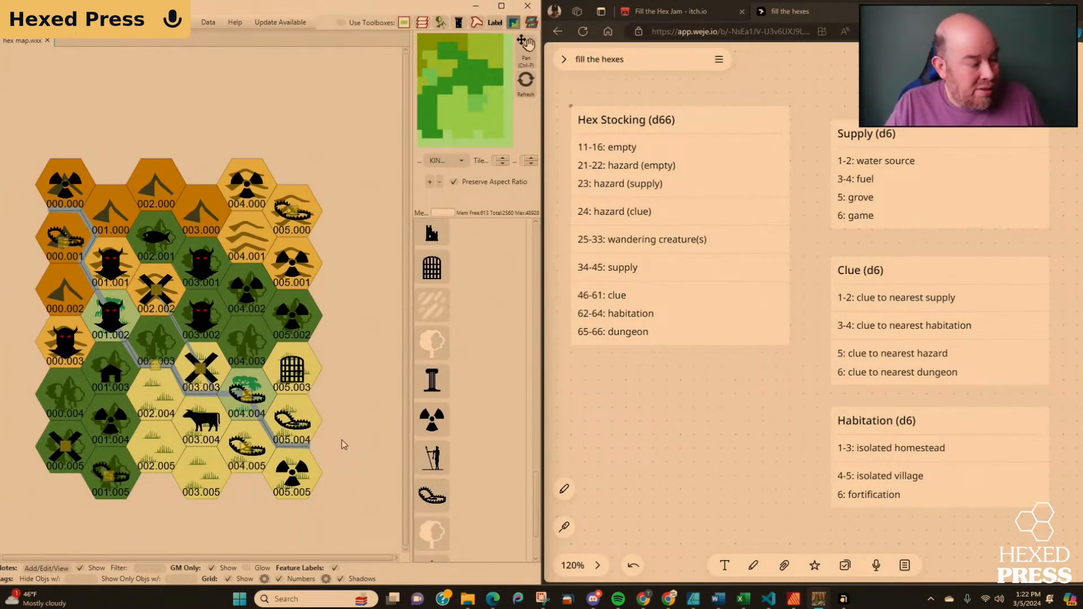
scroll(341, 445, "up", 1)
scroll(341, 441, "up", 1)
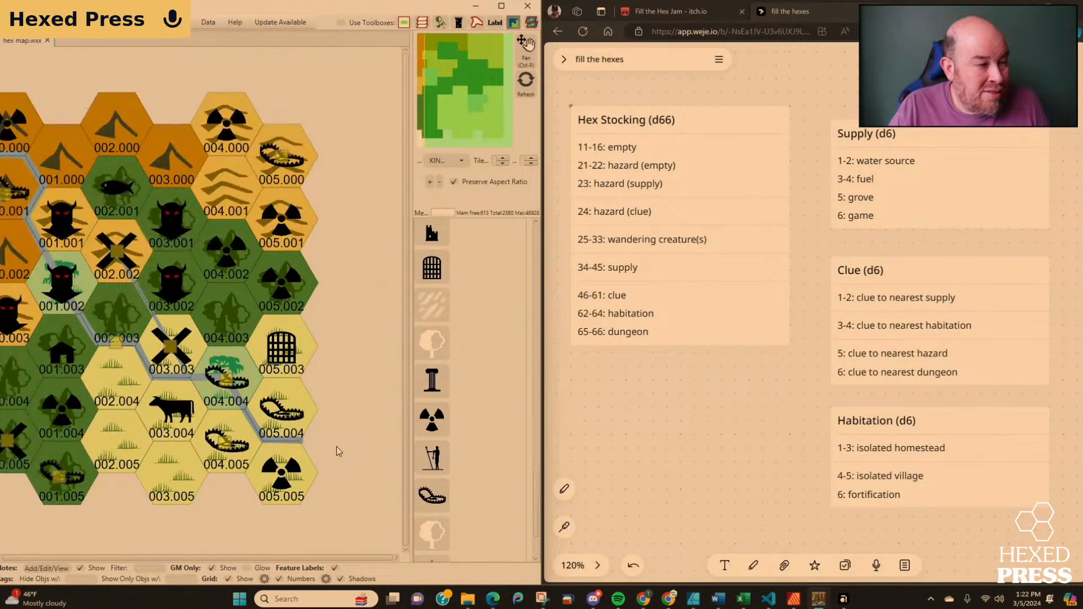
left_click_drag(336, 447, 384, 472)
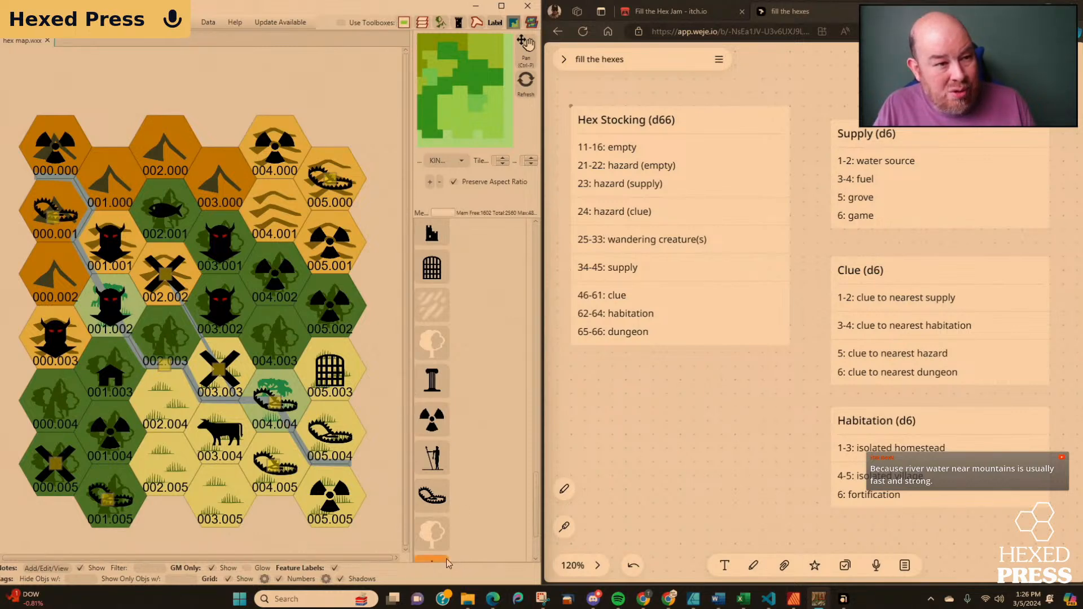
Delete the house icon from hex 001.003.
scroll(479, 496, "down", 5)
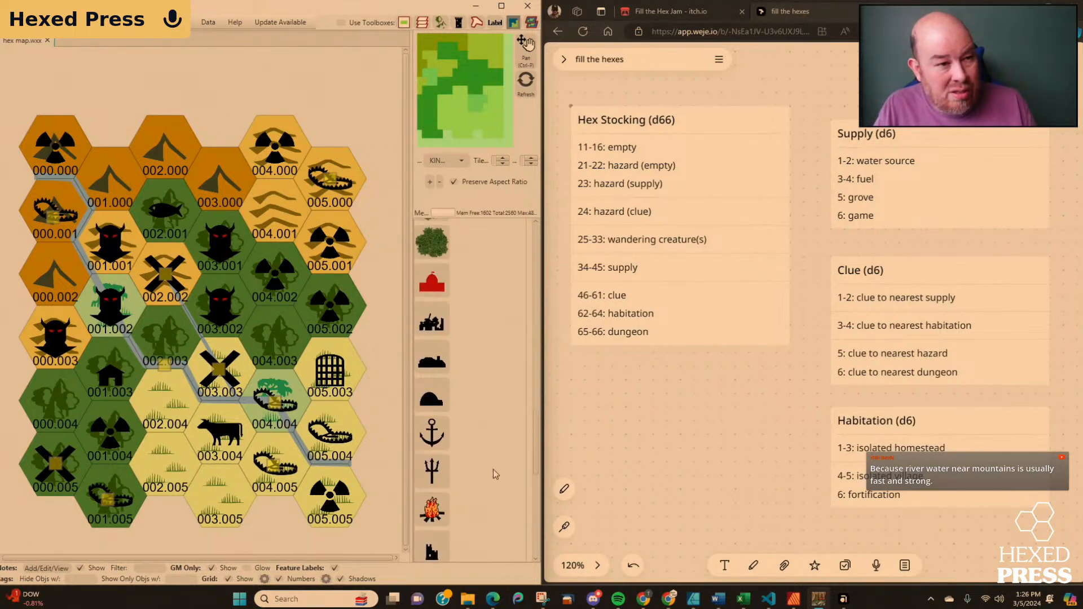
scroll(497, 441, "down", 5)
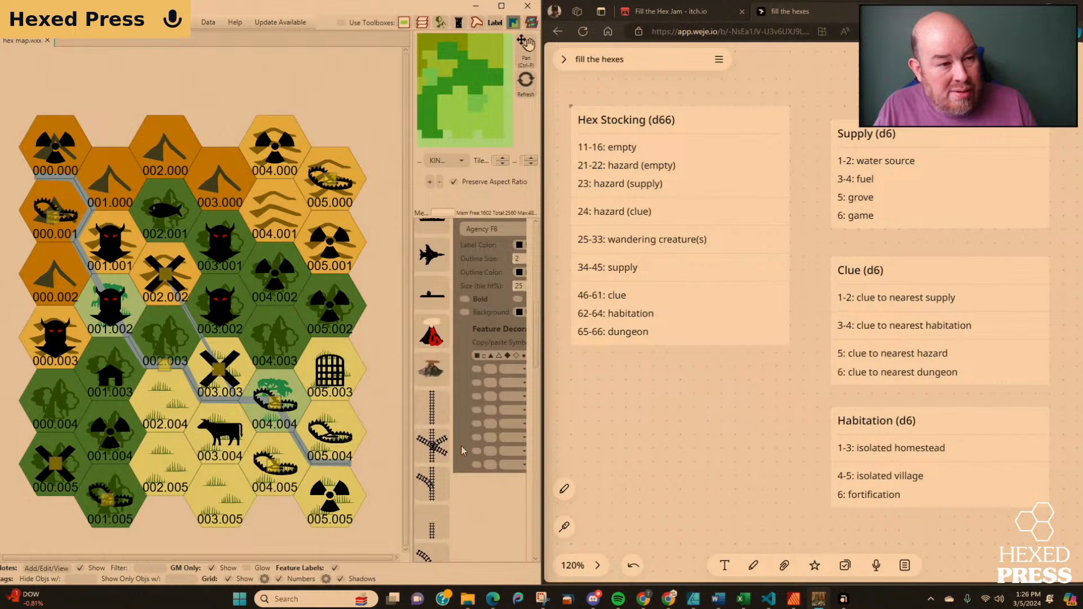
left_click_drag(410, 443, 312, 442)
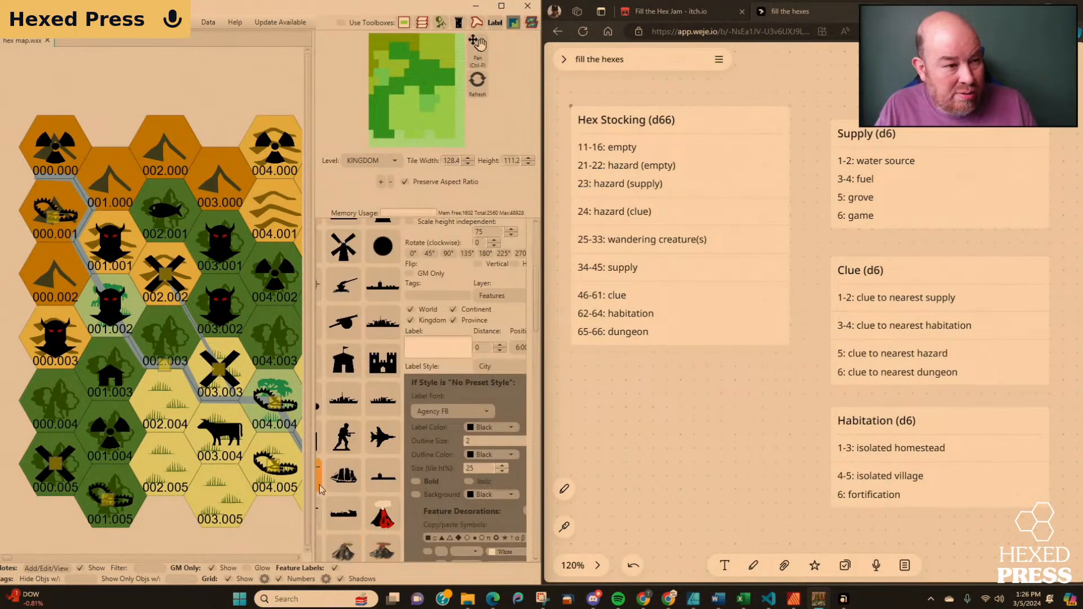
left_click_drag(312, 484, 250, 484)
left_click(301, 458)
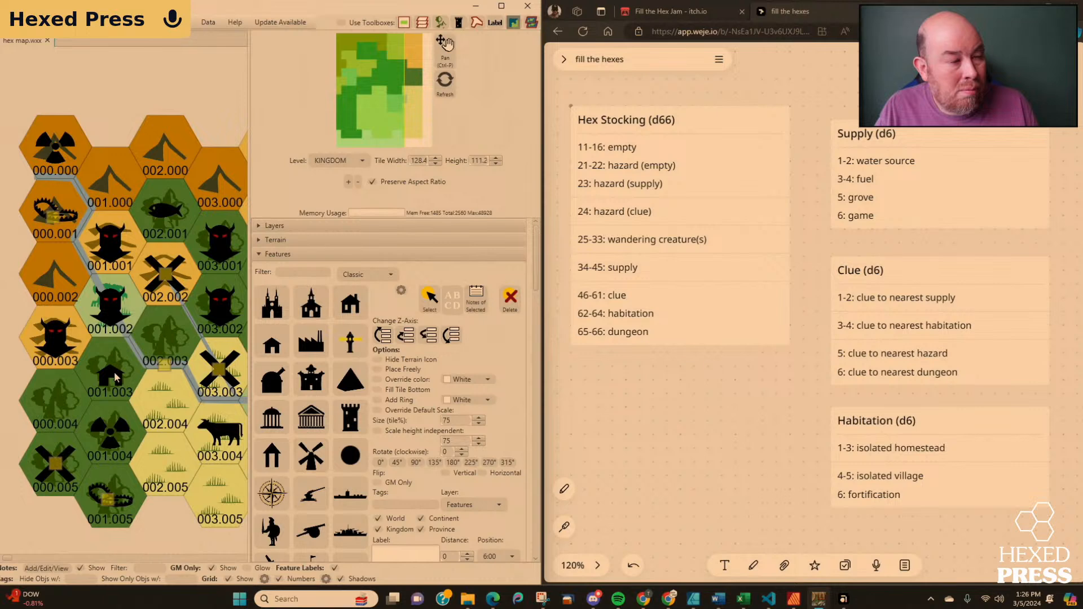
left_click(429, 303)
left_click(112, 369)
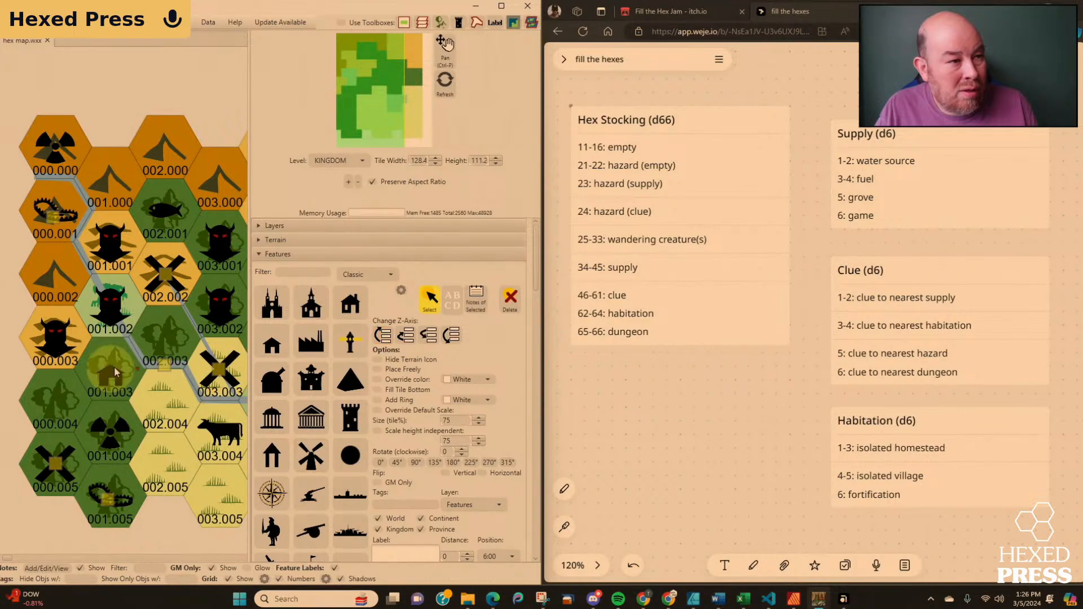
left_click(510, 299)
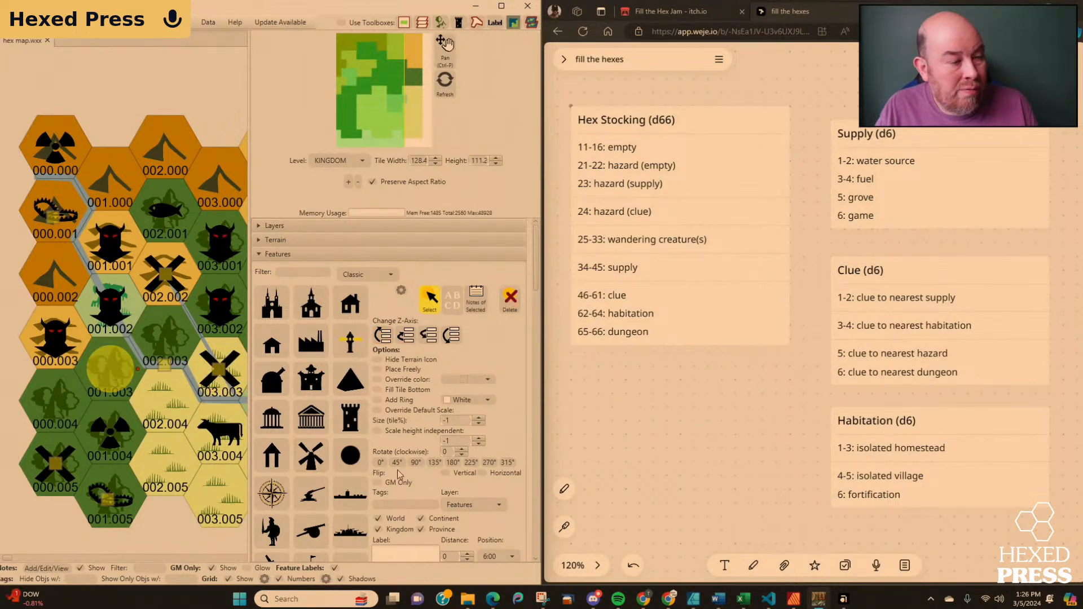
left_click(431, 308)
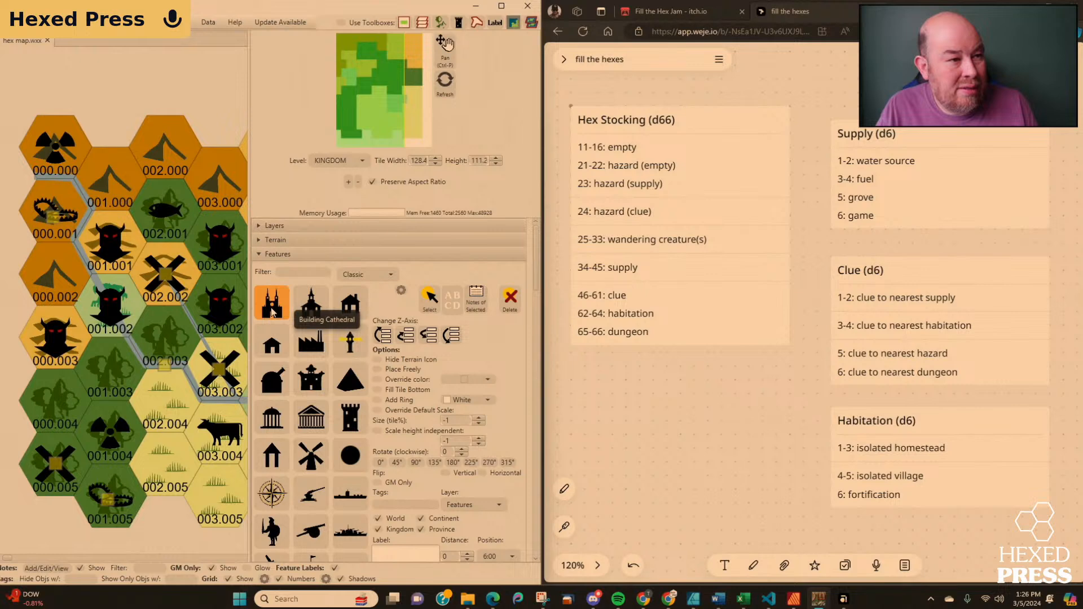
Place a Military Castle icon in hex 001.003.
scroll(272, 312, "down", 3)
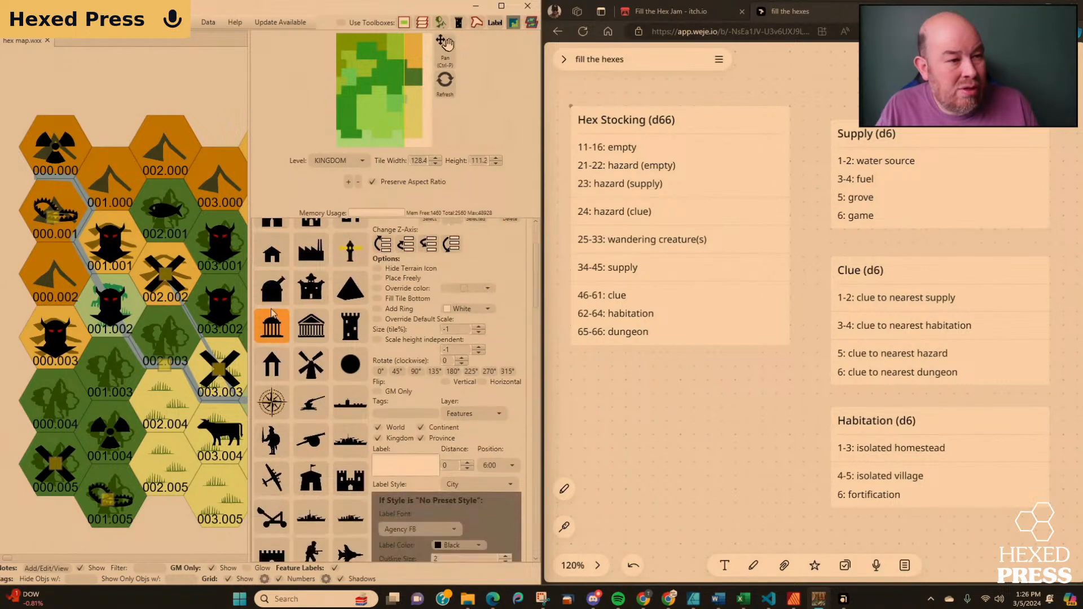
left_click(350, 481)
left_click(165, 387)
left_click_drag(165, 386, 111, 374)
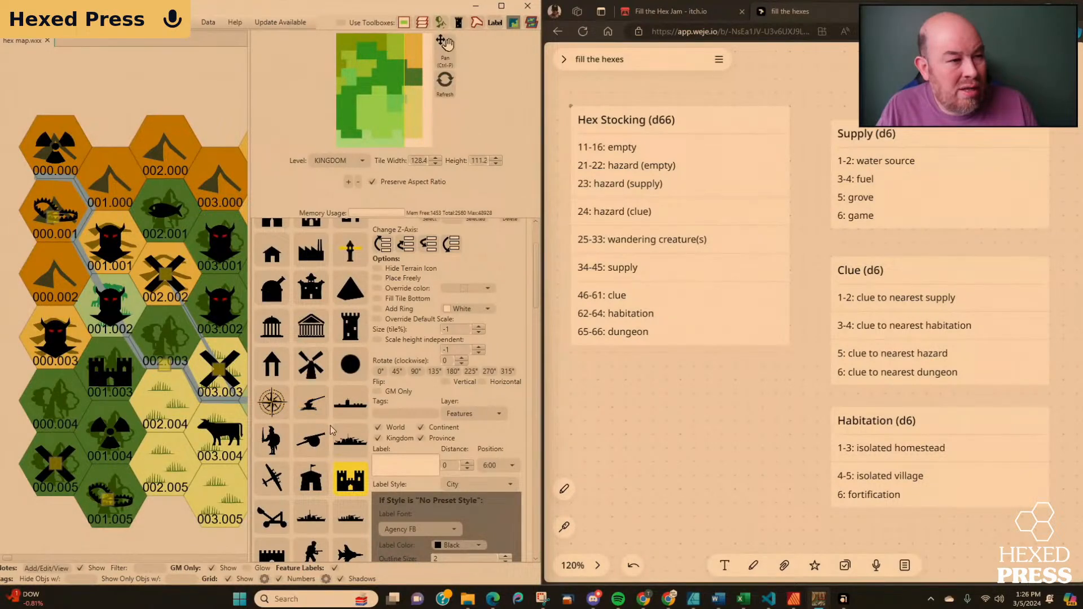
Place a small house icon in hex 002.004.
scroll(292, 314, "up", 1)
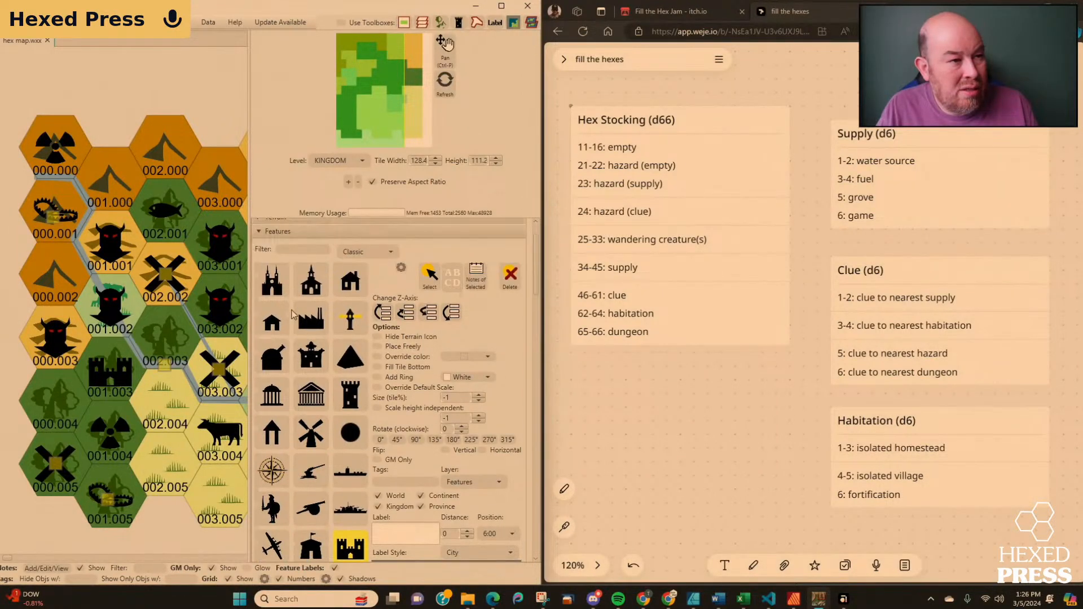
left_click(273, 322)
left_click(158, 405)
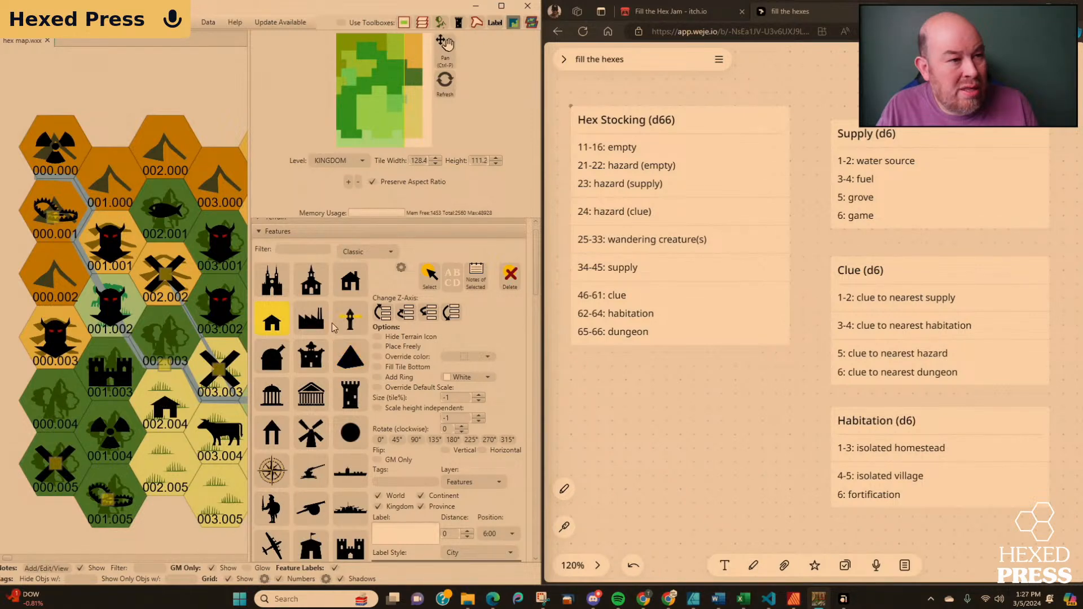
Set up the Line shape tool with the Road preset and a stroke width of 5.
left_click(261, 234)
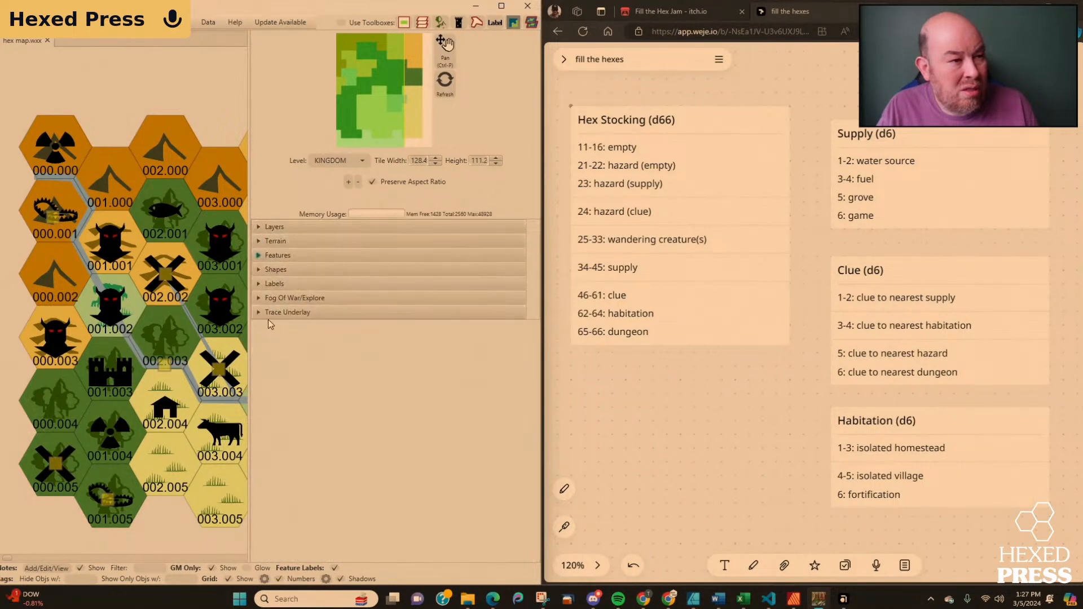
left_click(267, 270)
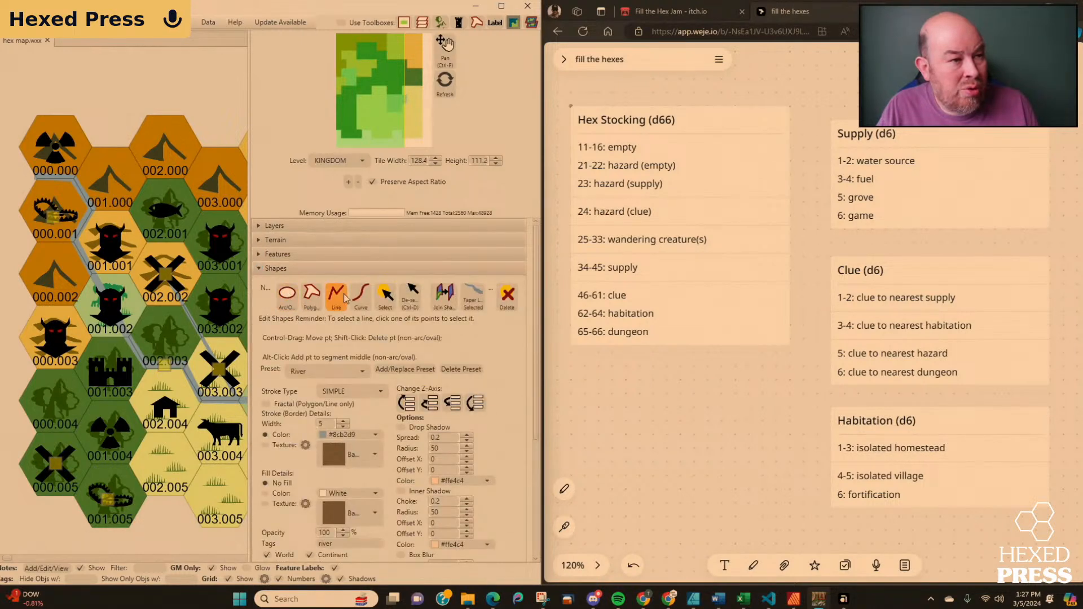
left_click(333, 371)
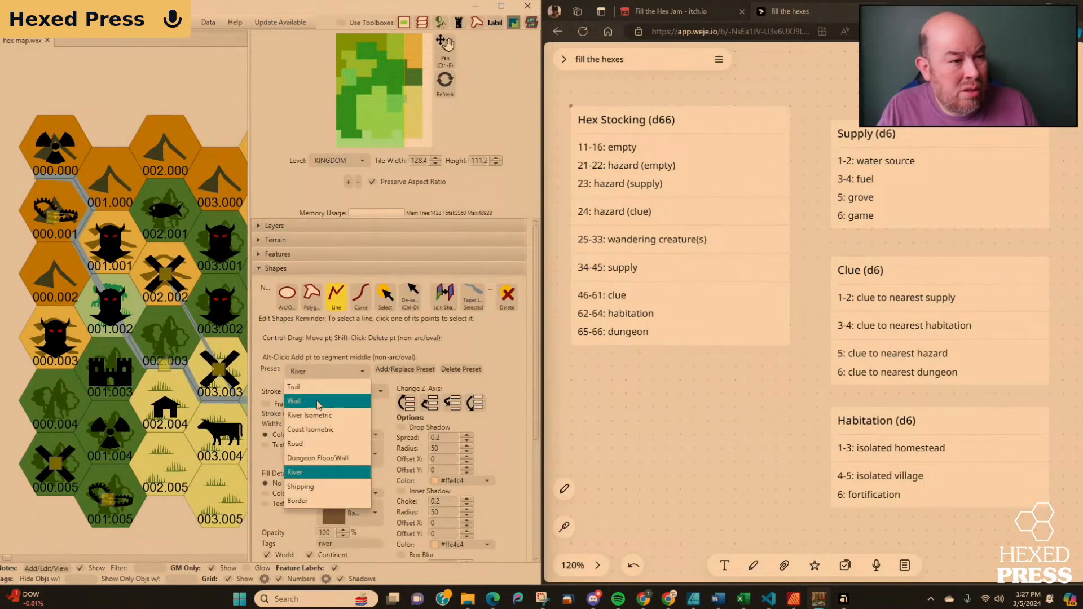
left_click(317, 444)
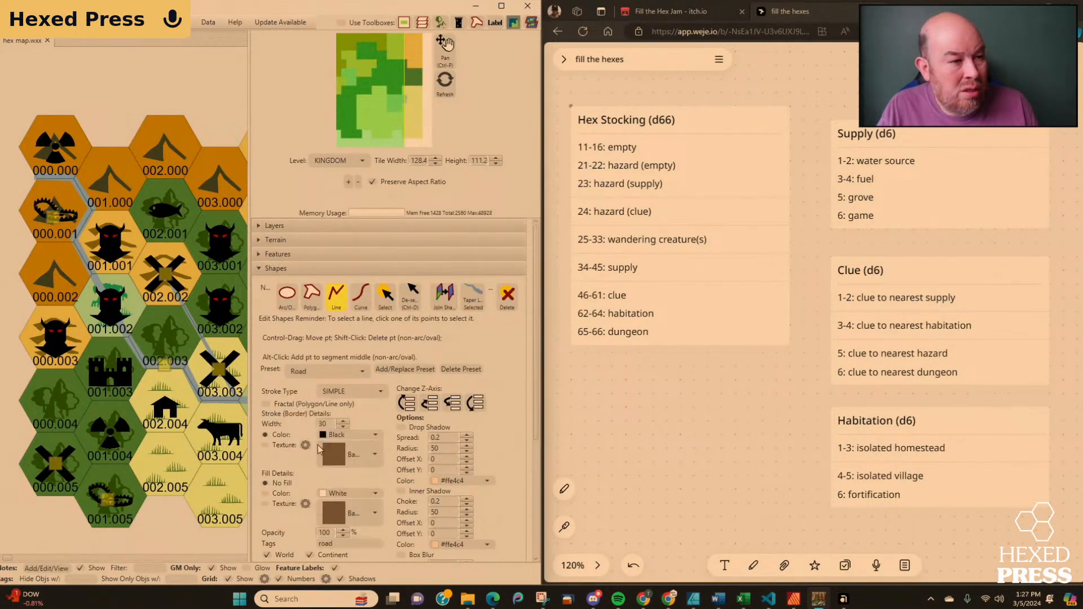
left_click(343, 427)
left_click(343, 427)
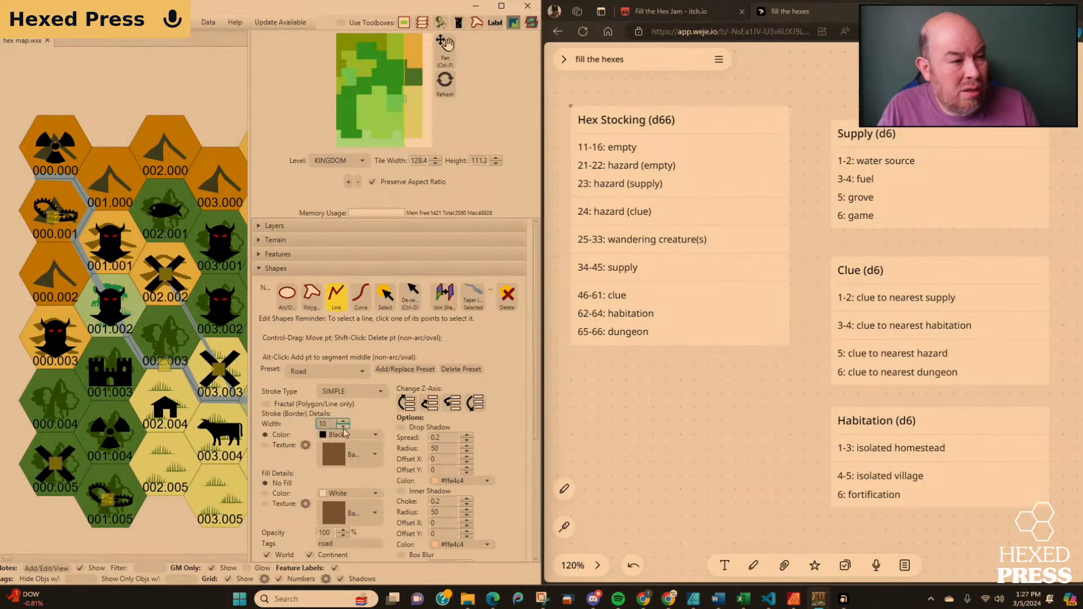
left_click(343, 427)
Turn on snapping of points to the grid for the road line.
left_click(140, 385)
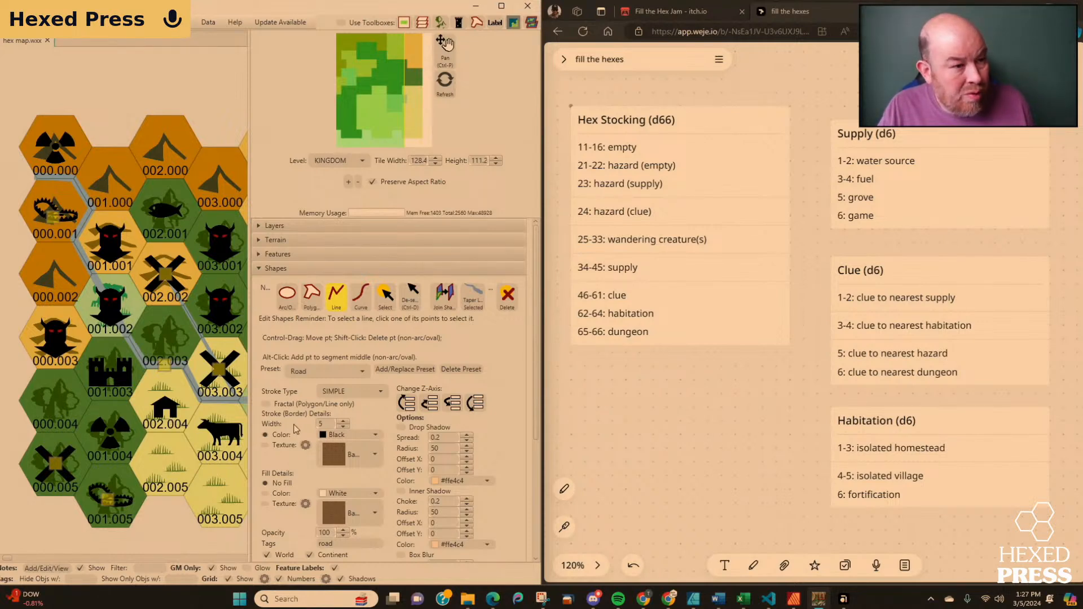
scroll(296, 429, "down", 3)
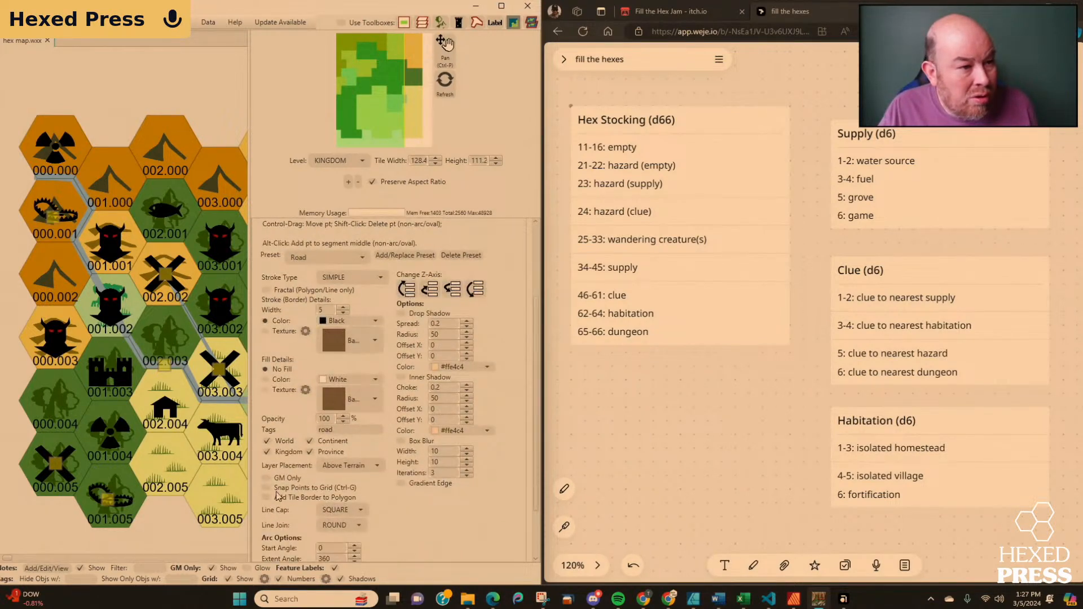
left_click(267, 487)
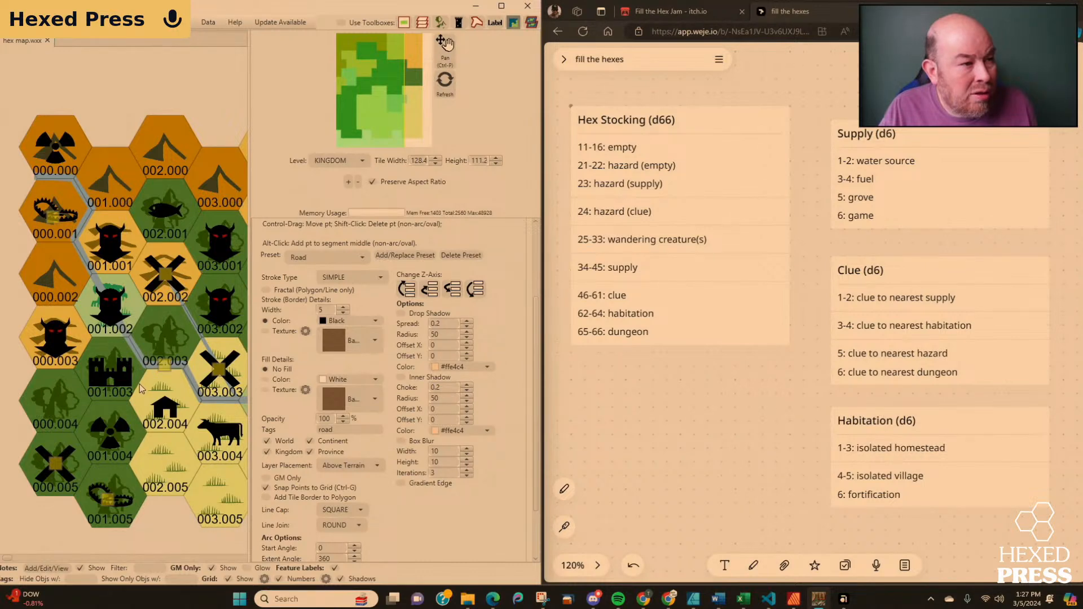
scroll(339, 327, "up", 3)
left_click(338, 296)
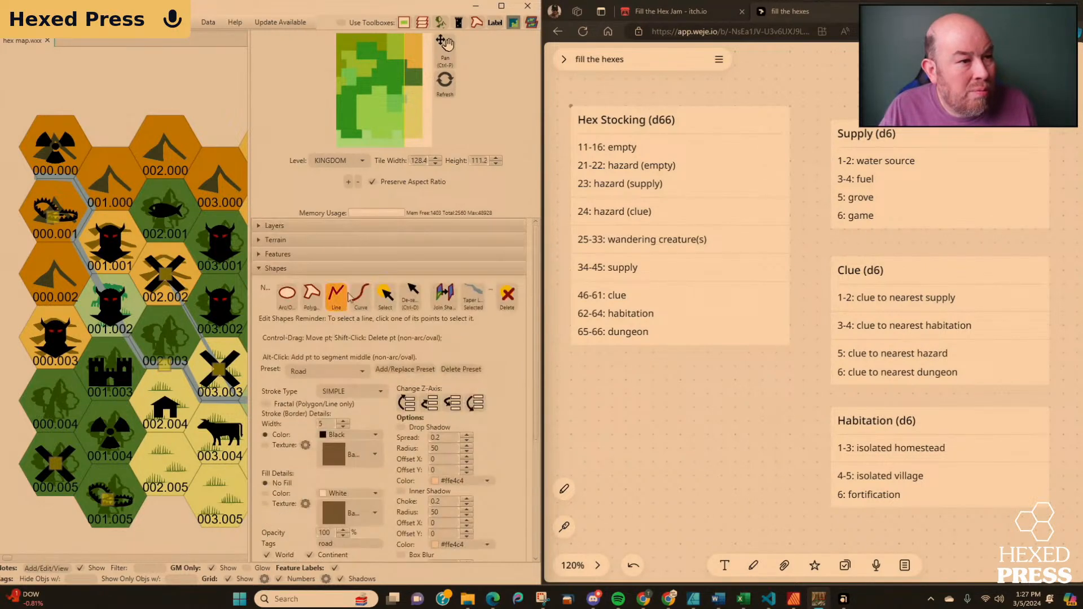
Draw a road along the hex edges from castle hex 001.003, around house hex 002.004, to the map's lower edge between 002.005 and 003.005.
left_click(139, 386)
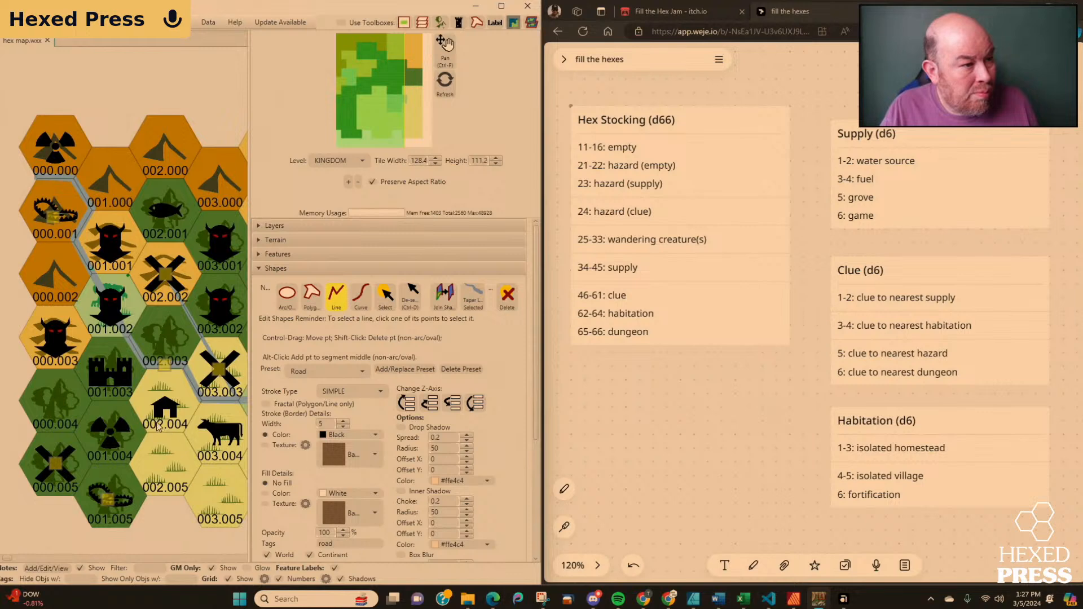
left_click(128, 401)
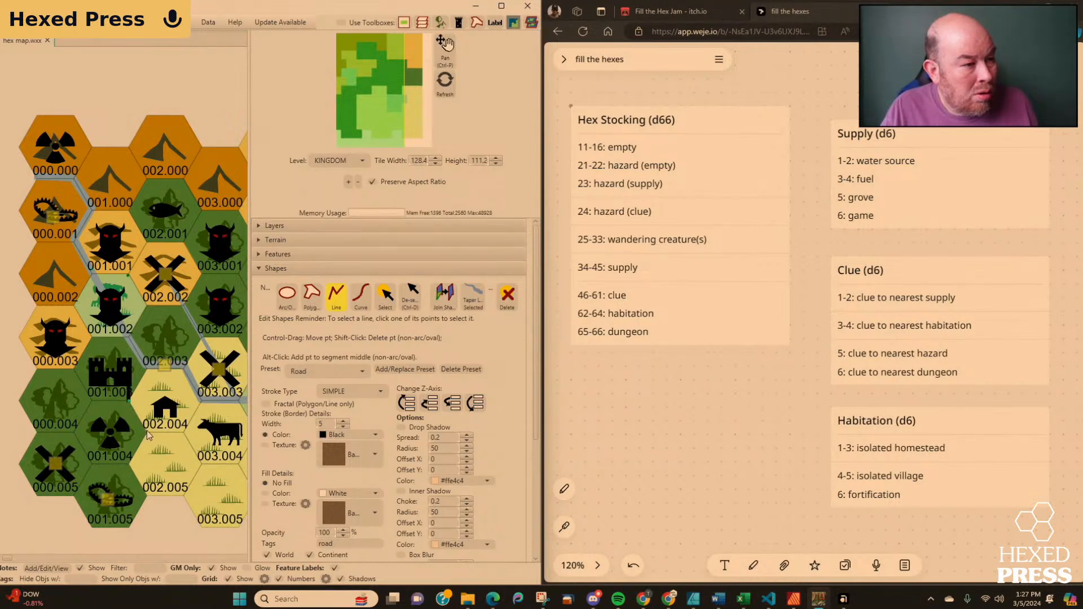
left_click(146, 431)
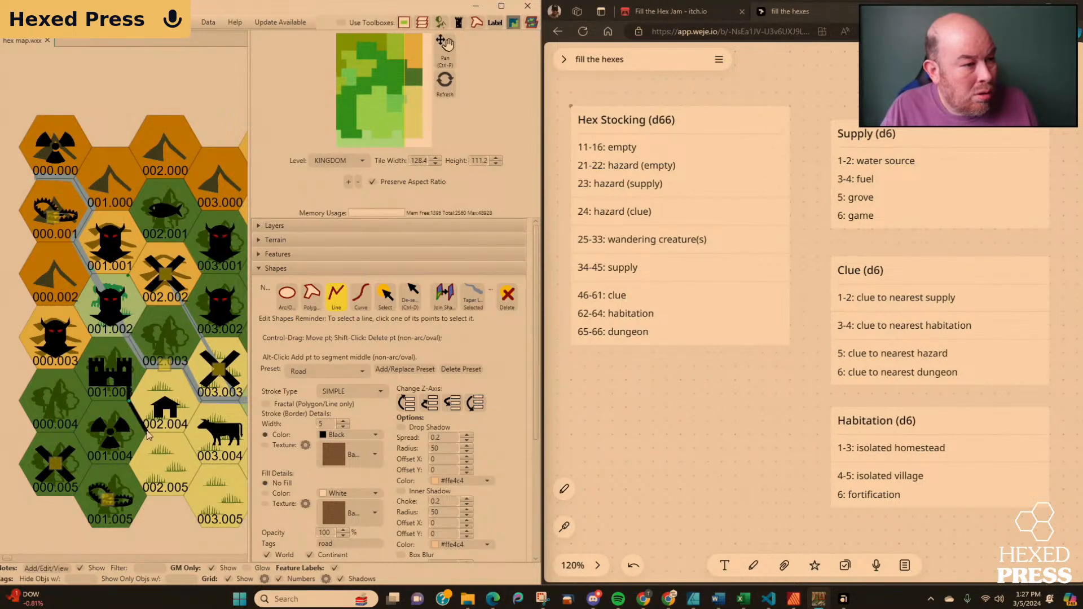
left_click(186, 432)
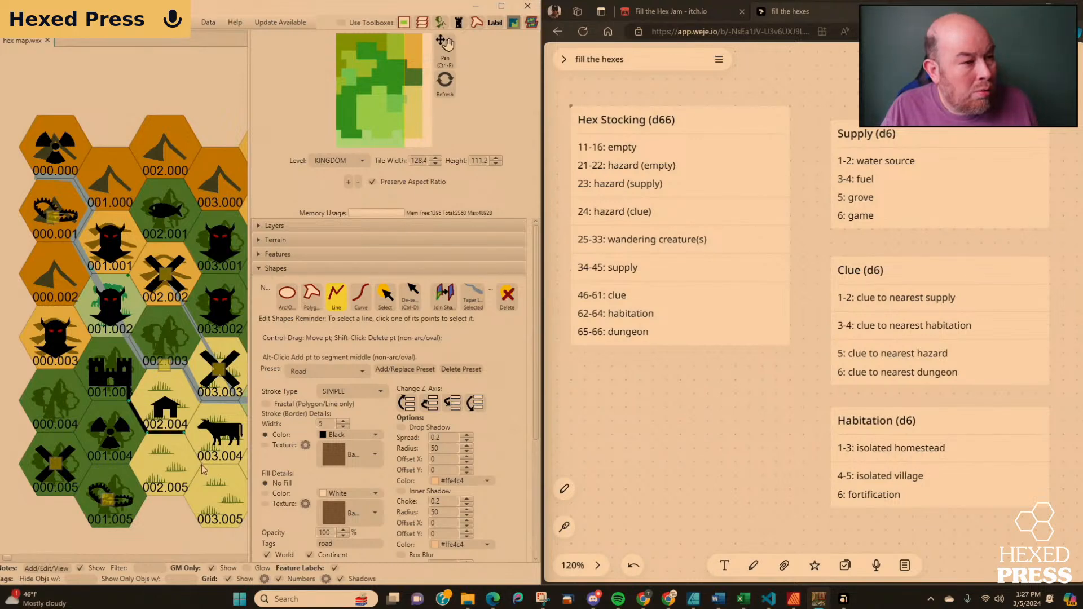
left_click(201, 464)
left_click(185, 496)
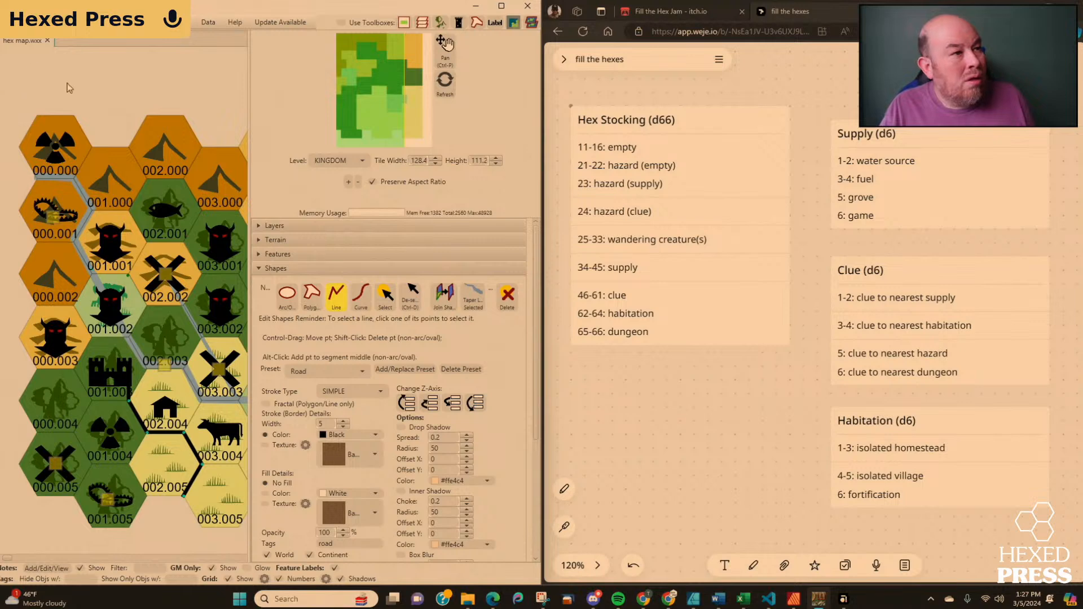
left_click(336, 305)
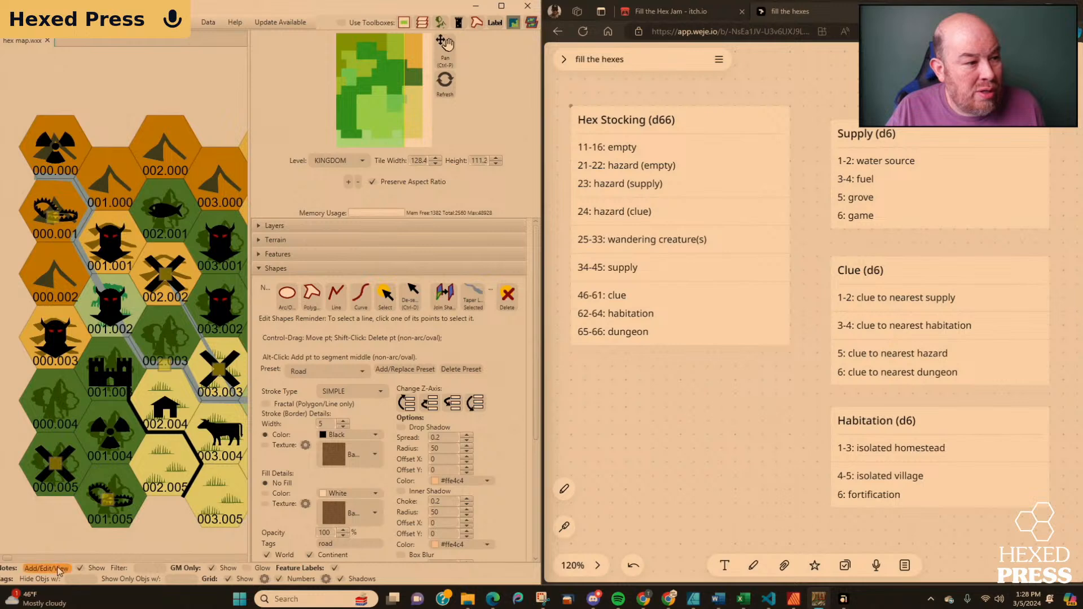
Open the Hazard (supply) note between hexes 002.003 and 002.004 and enter "Rapids!" as the first line of its details.
left_click(164, 364)
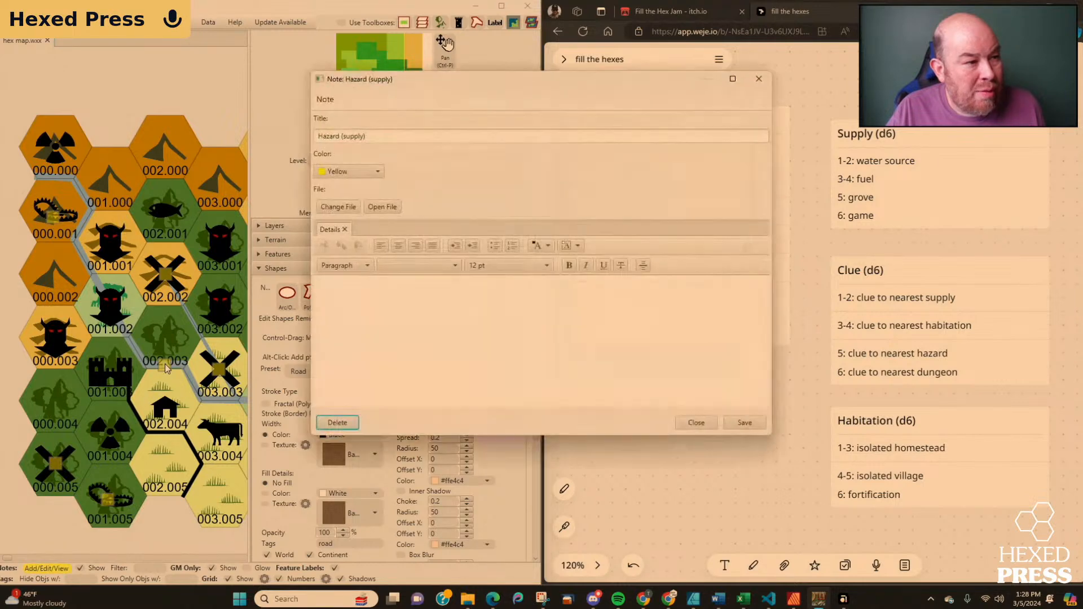
left_click(407, 133)
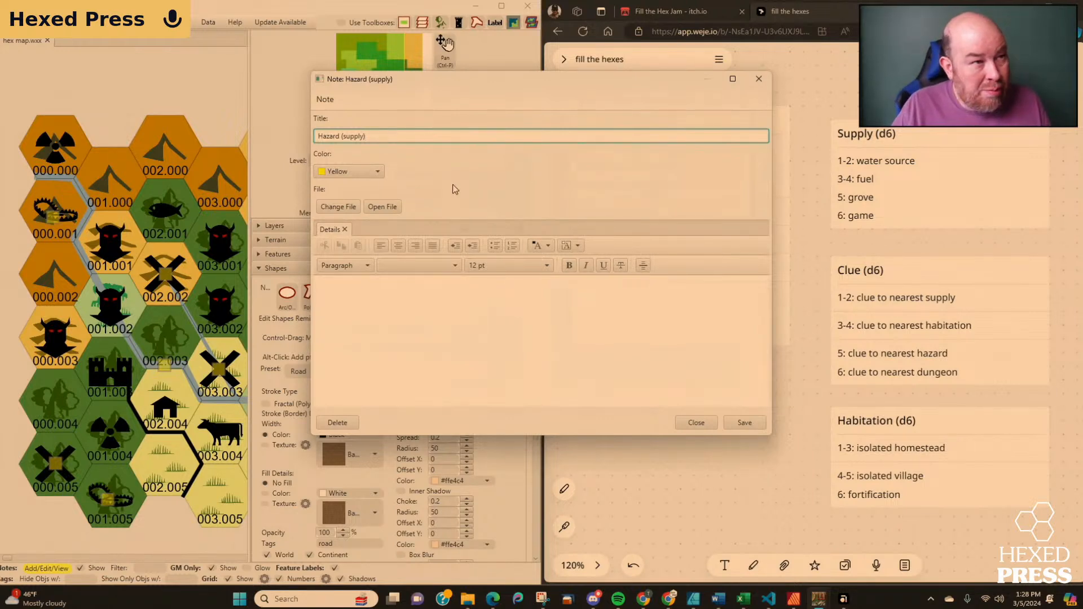
left_click(374, 293)
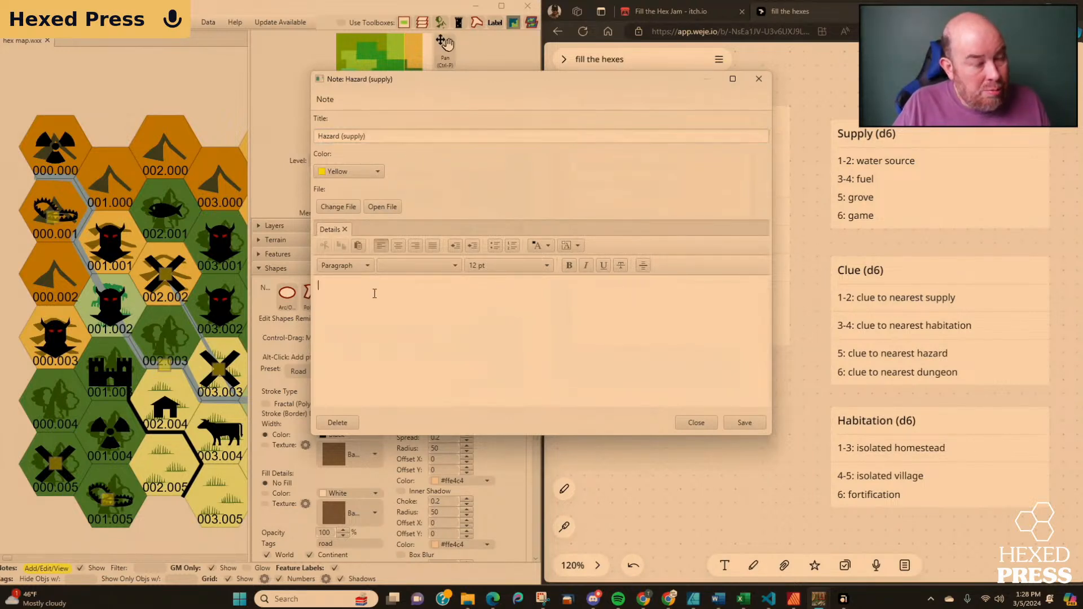
type("Rapids!")
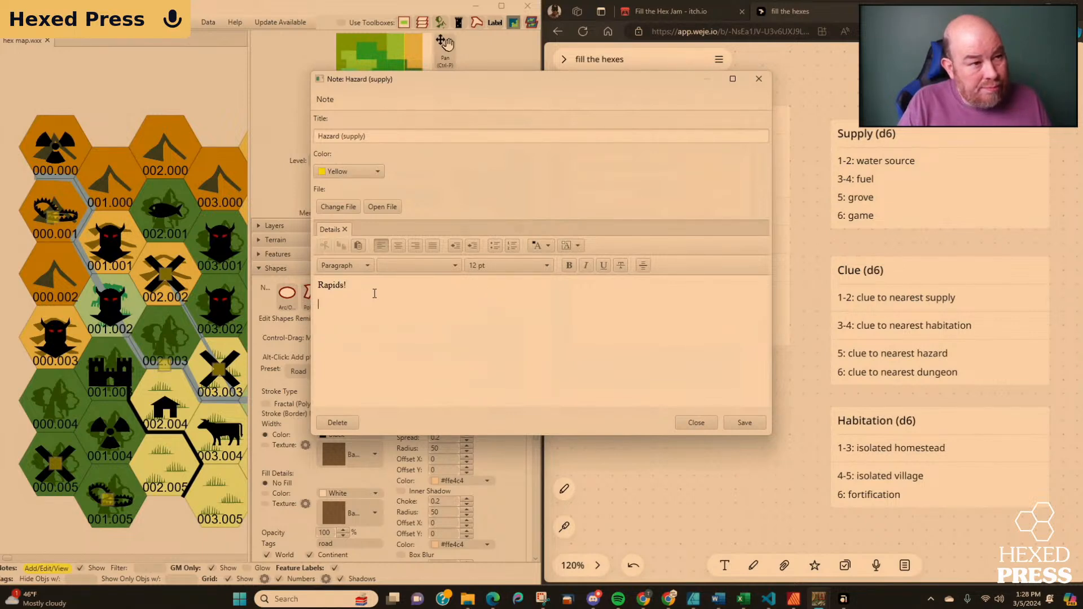
key("Return")
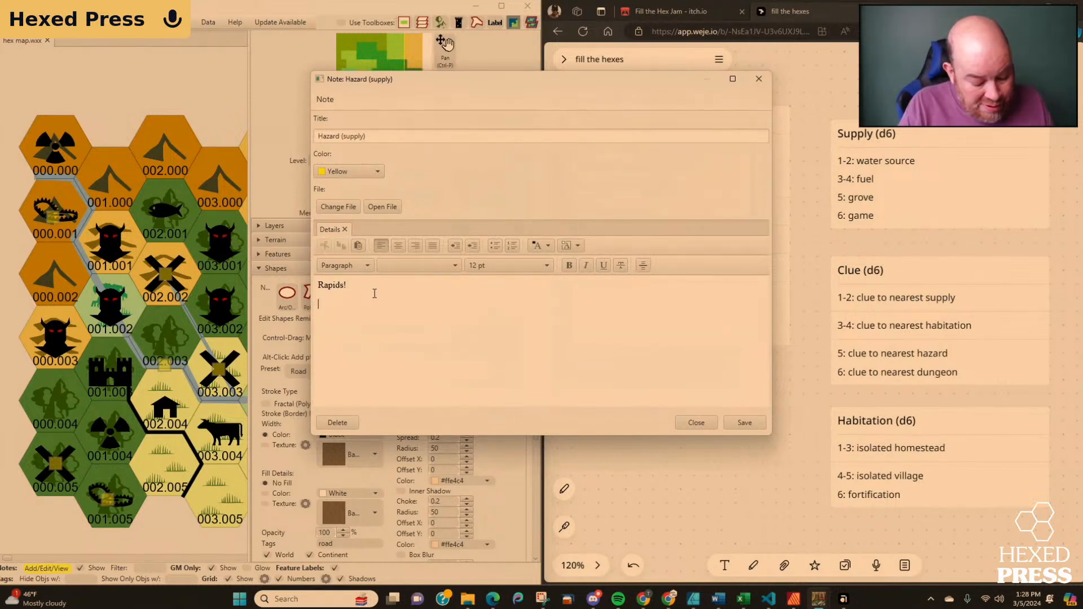
Add the line "Seasonal migration of salmon-type fish upstream." to the hazard note's details and save the note.
type("S")
key("BackSpace")
type("Seaso")
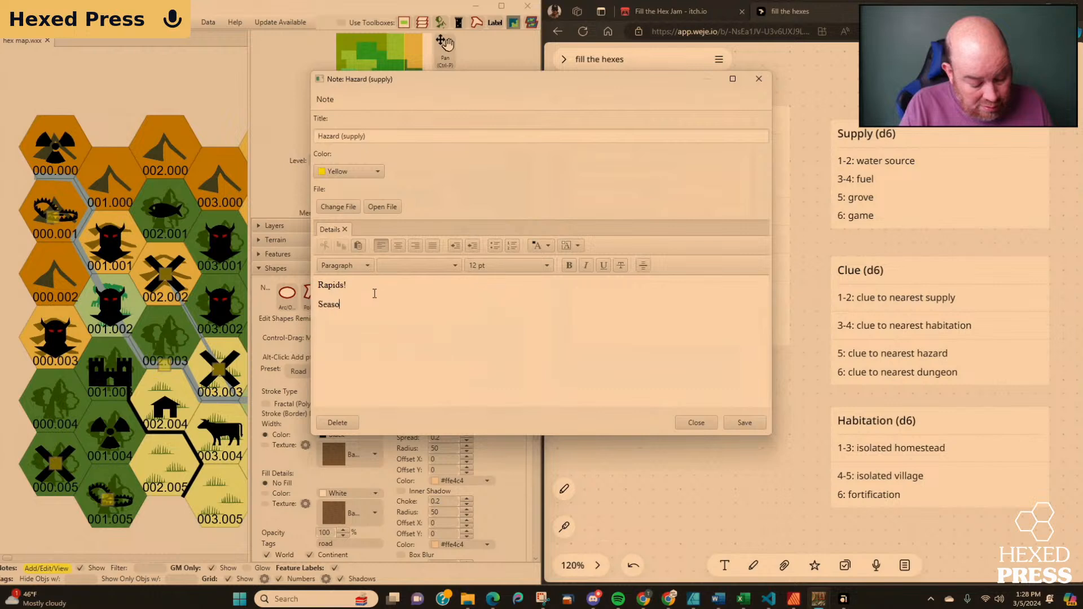
type("nal migration of ")
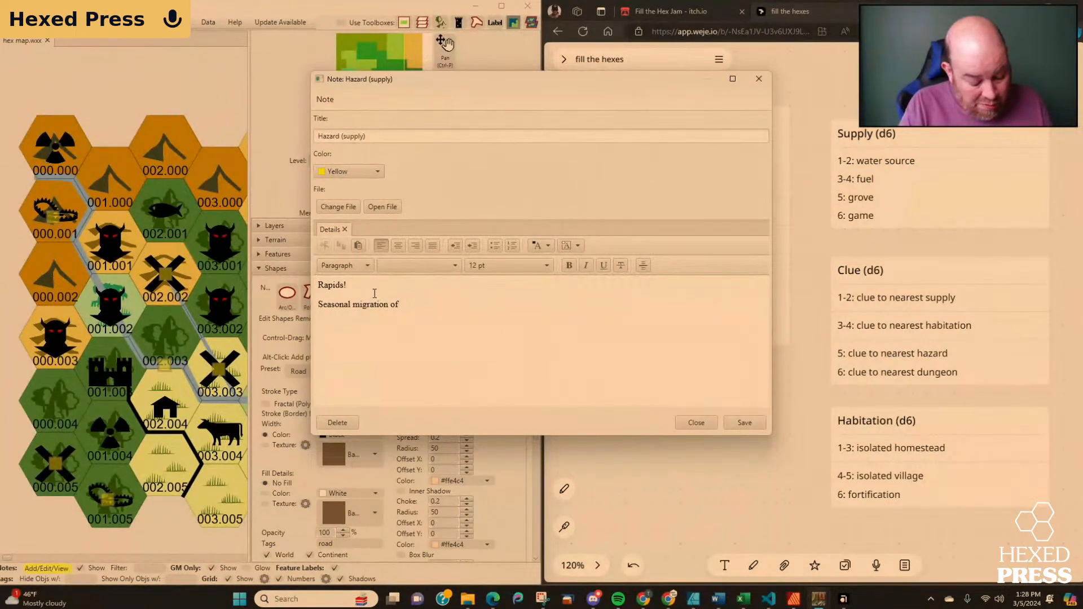
type("salmon-")
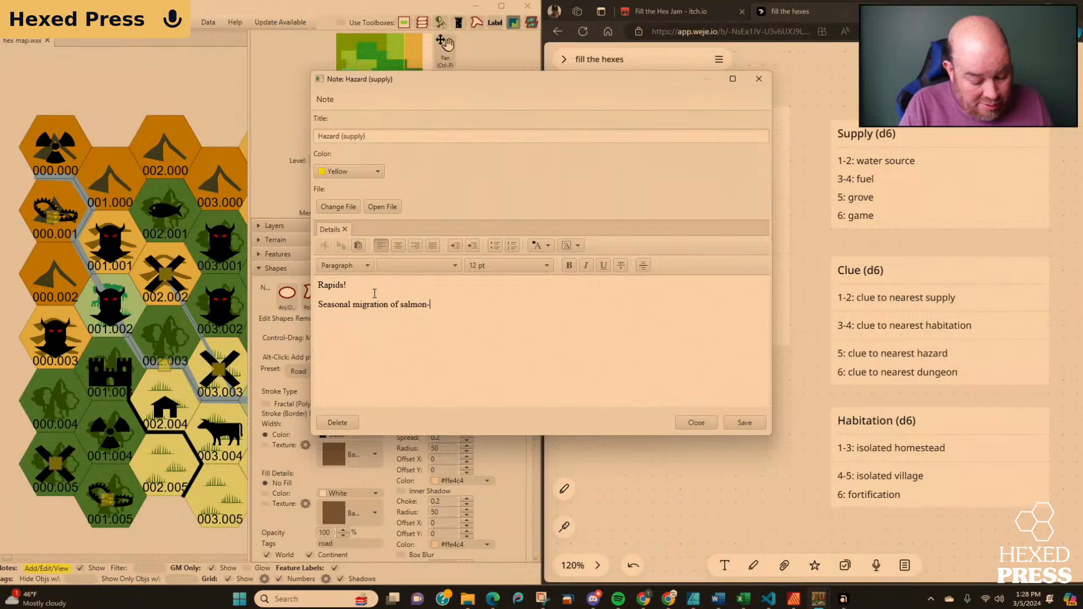
type("type fish ")
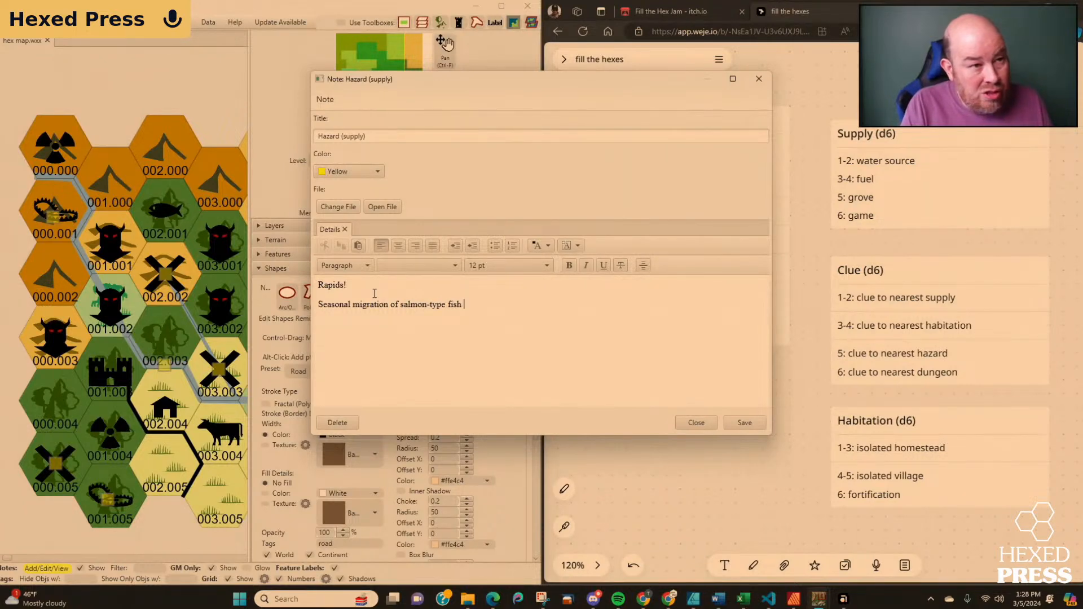
type("upstream")
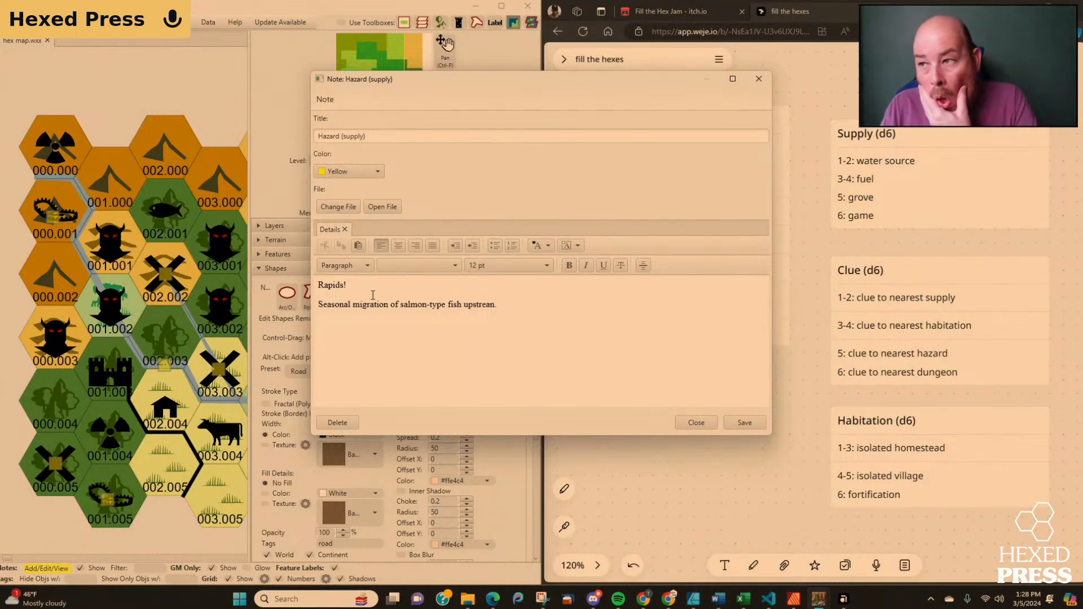
left_click(745, 423)
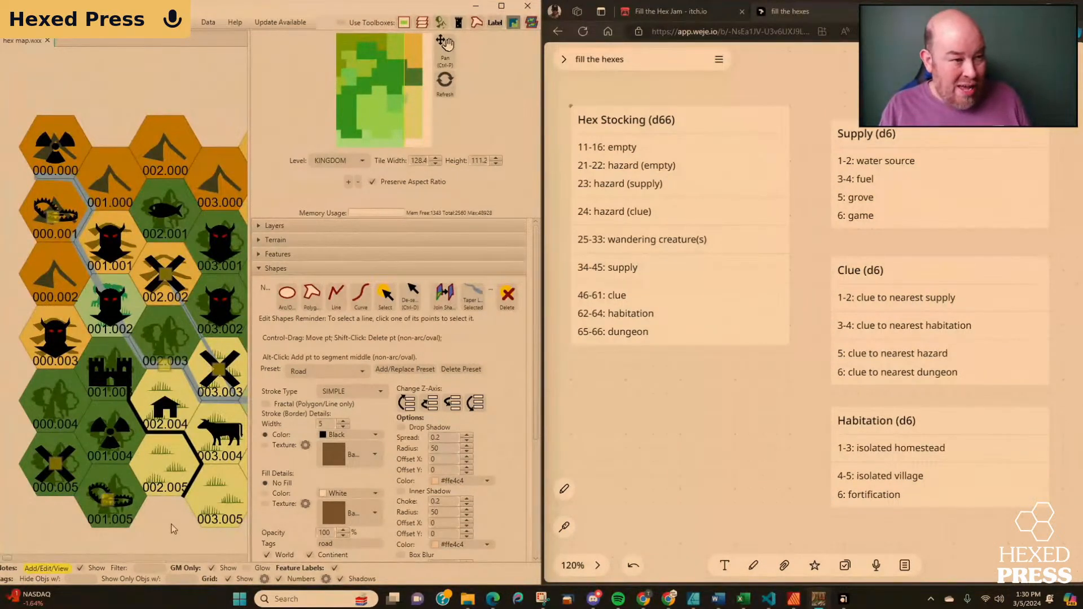
Examine the hexes around the new road and the full 36-hex layout, widening the map area.
scroll(168, 532, "down", 2)
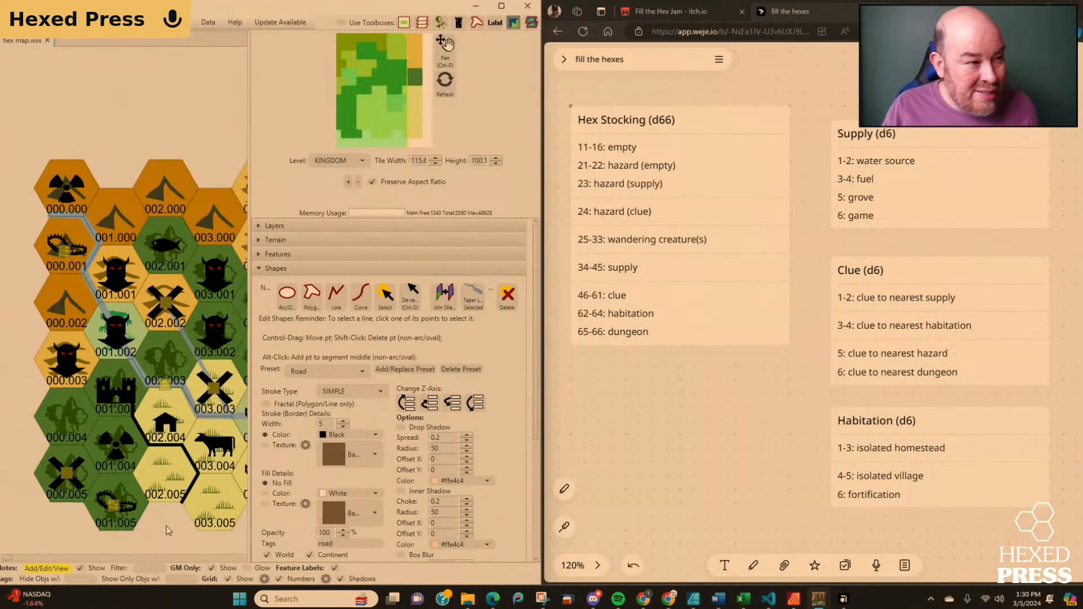
scroll(173, 531, "up", 3)
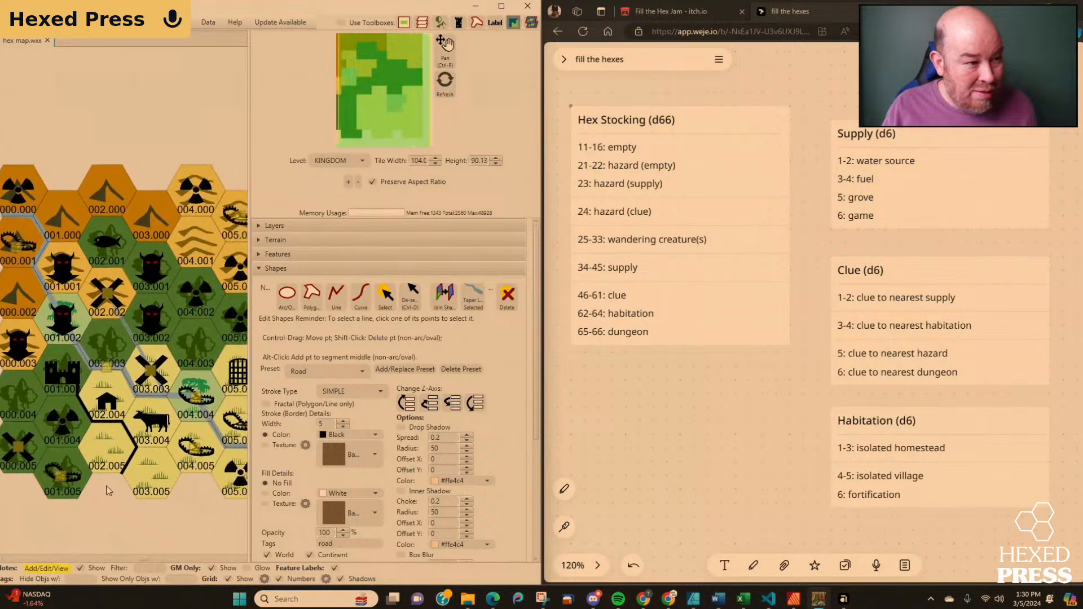
left_click_drag(118, 497, 140, 547)
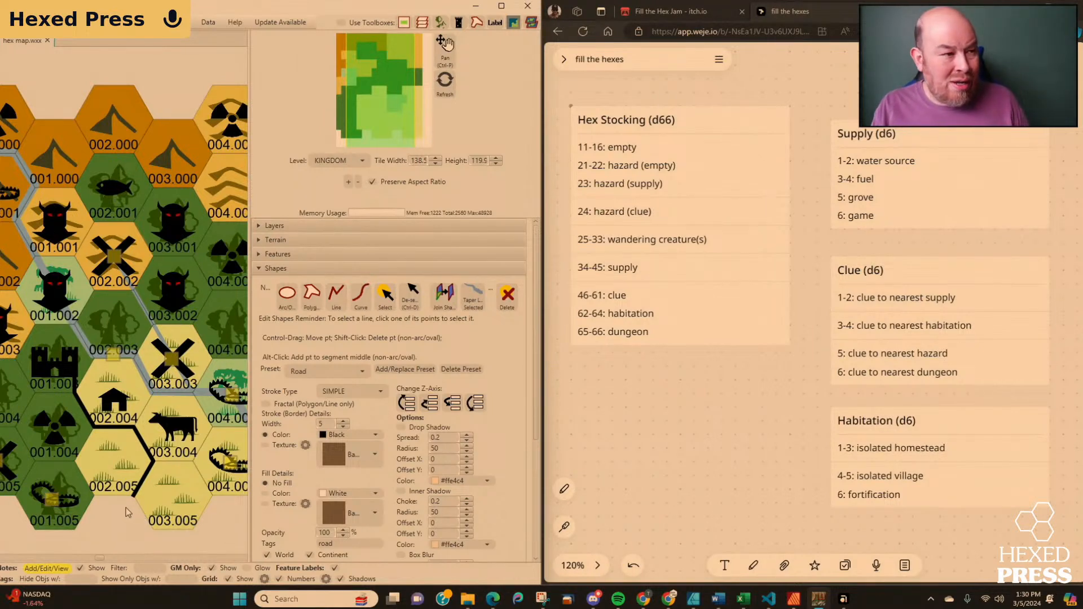
scroll(125, 511, "down", 1)
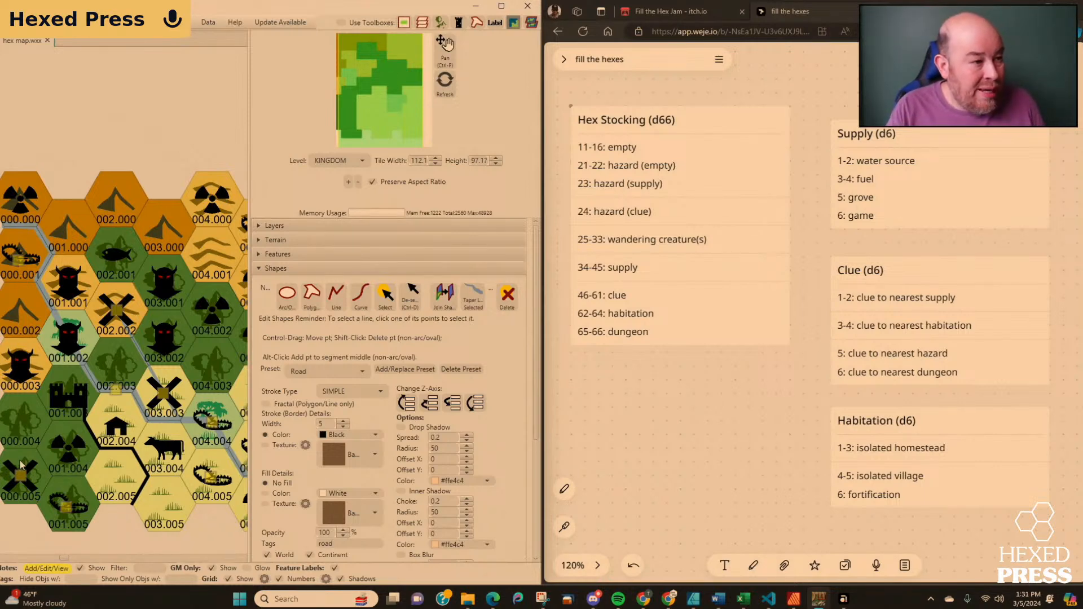
scroll(120, 527, "up", 2)
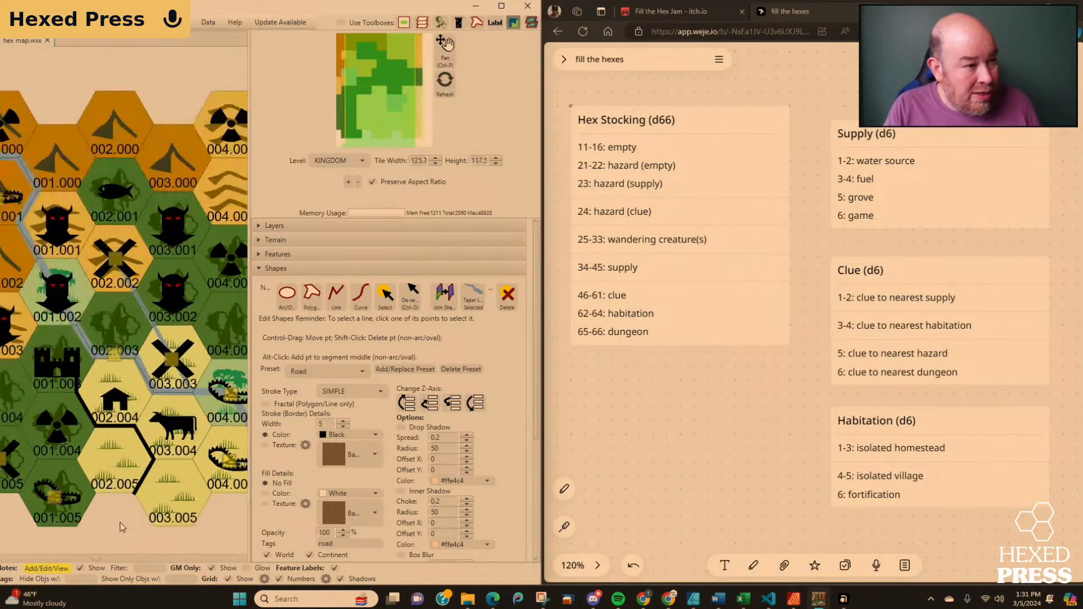
left_click_drag(109, 533, 170, 529)
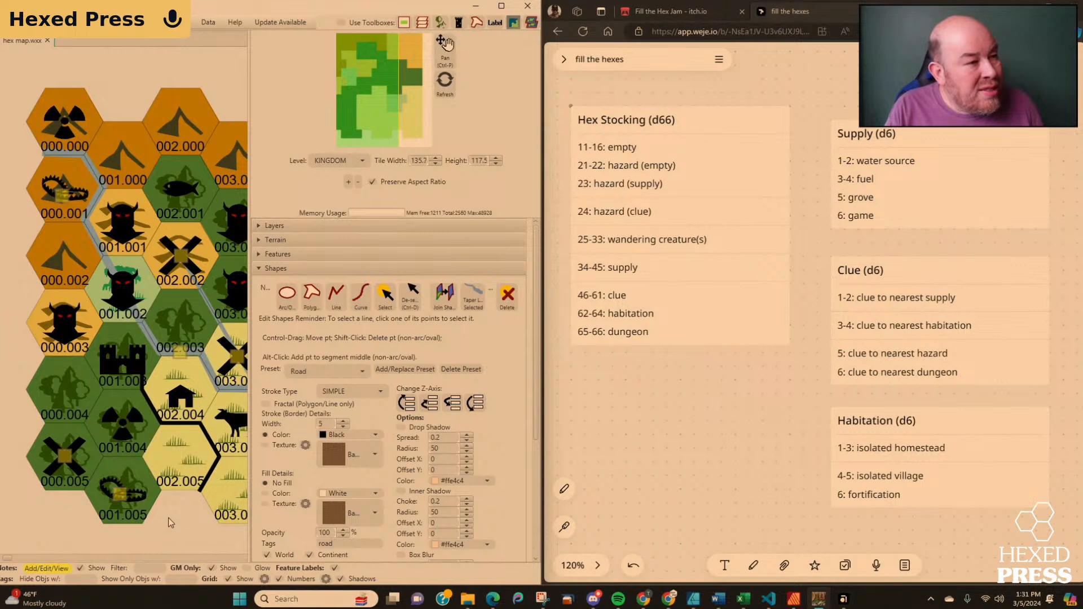
scroll(169, 516, "down", 2)
left_click_drag(168, 517, 124, 499)
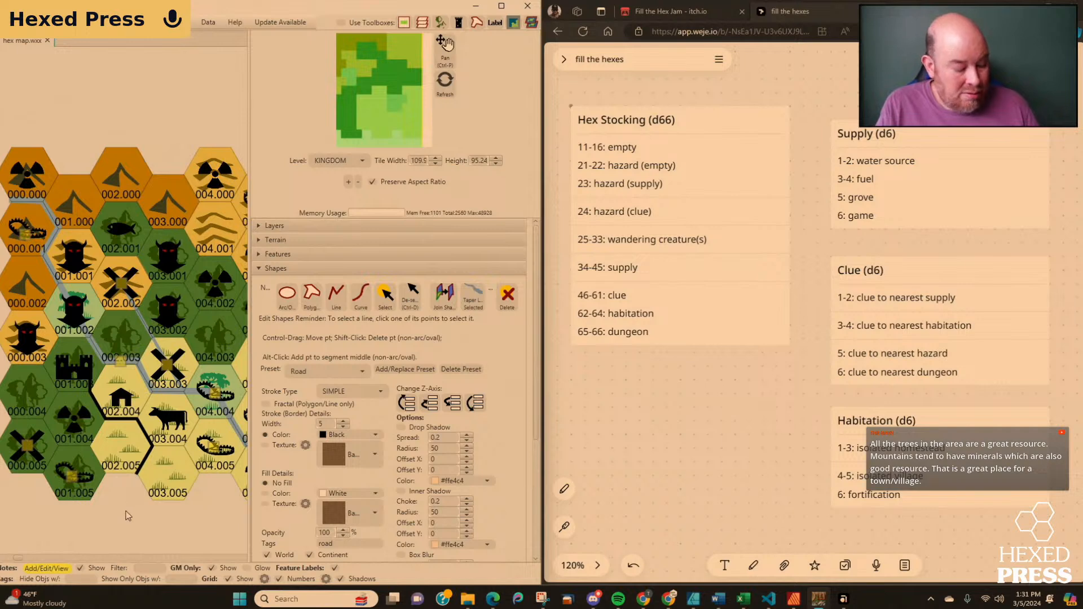
scroll(126, 511, "down", 3)
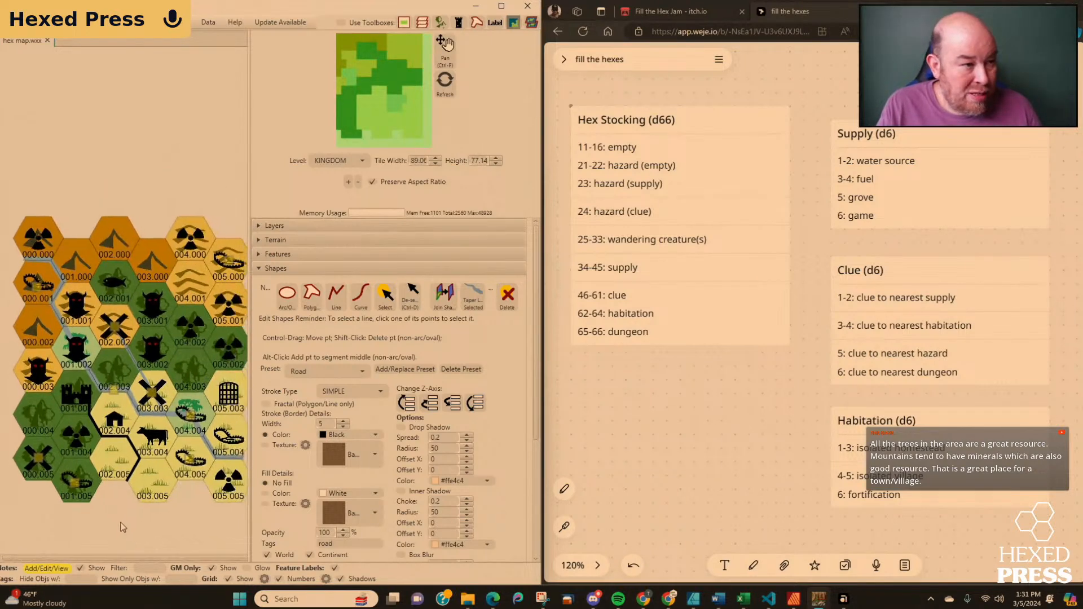
left_click_drag(121, 523, 113, 502)
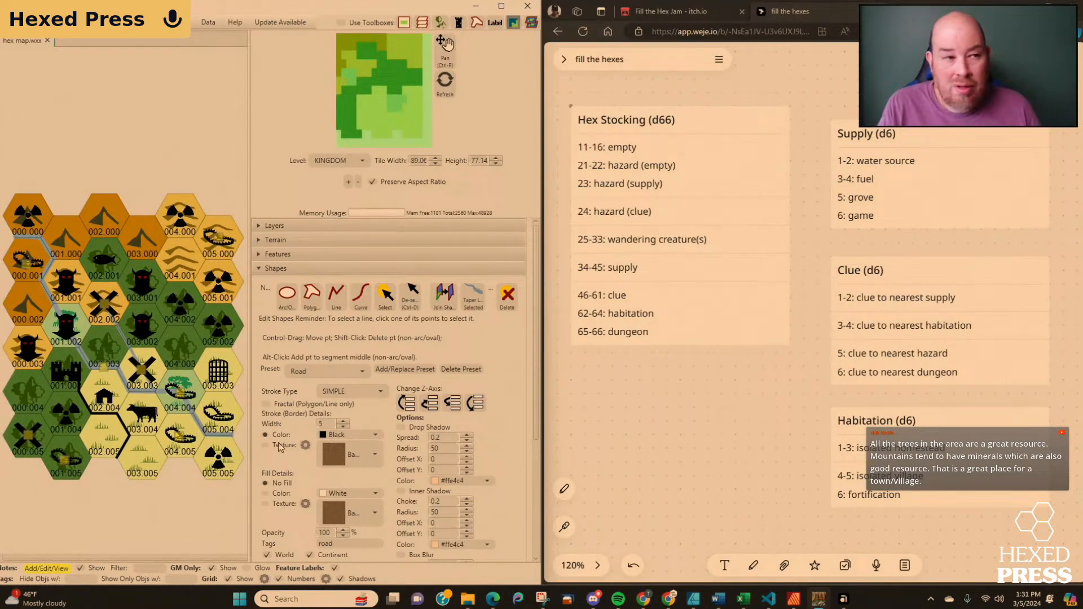
left_click_drag(250, 398, 449, 395)
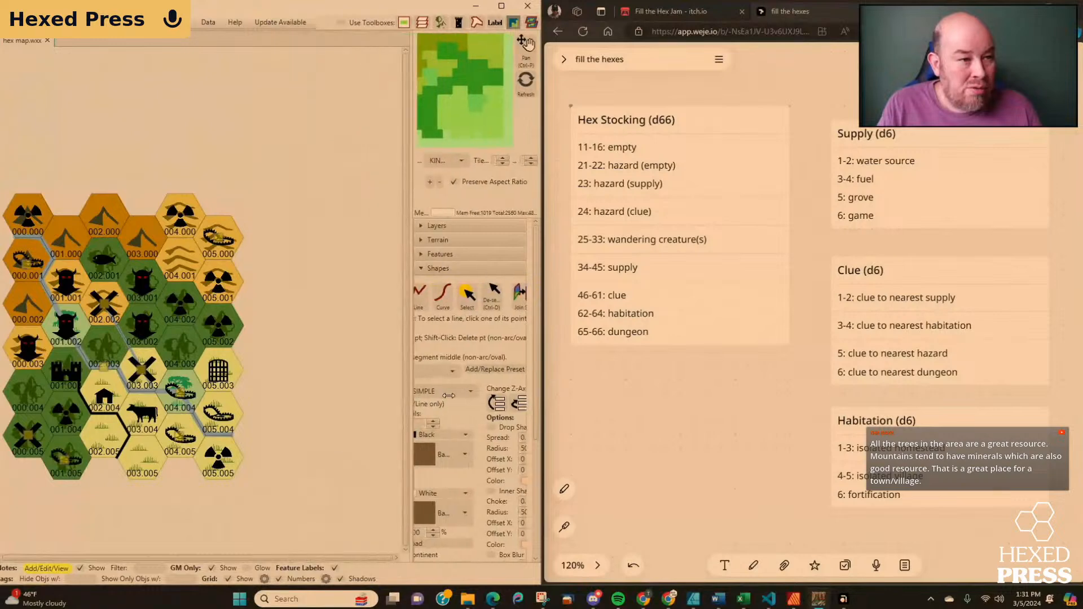
Check the Hazard (clue) note on hex 000.001 for details, and close it without changes.
left_click_drag(273, 455, 343, 428)
scroll(343, 419, "up", 1)
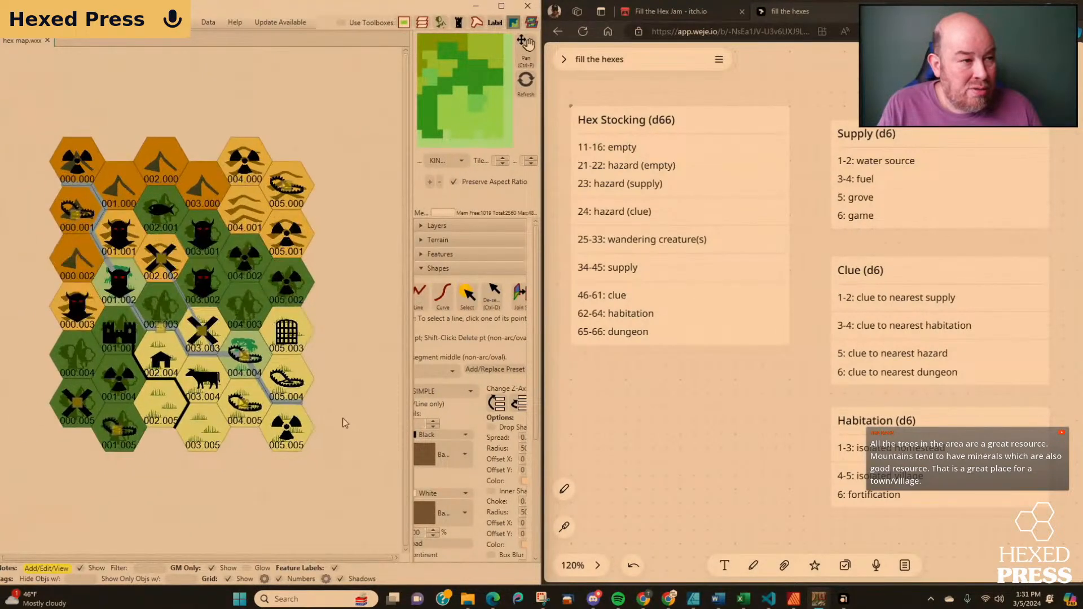
scroll(338, 421, "up", 2)
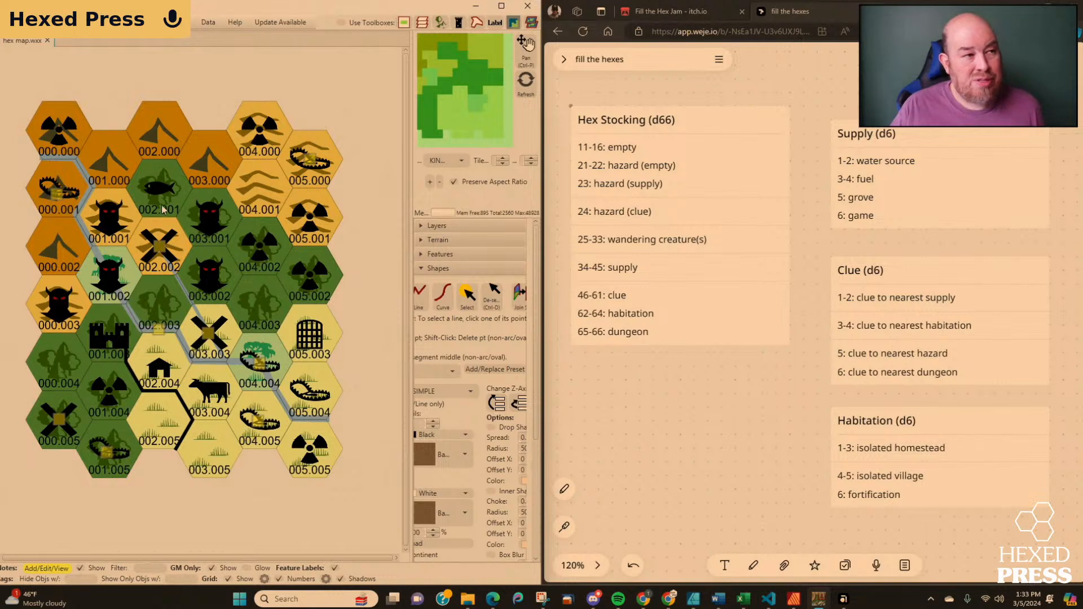
left_click(56, 195)
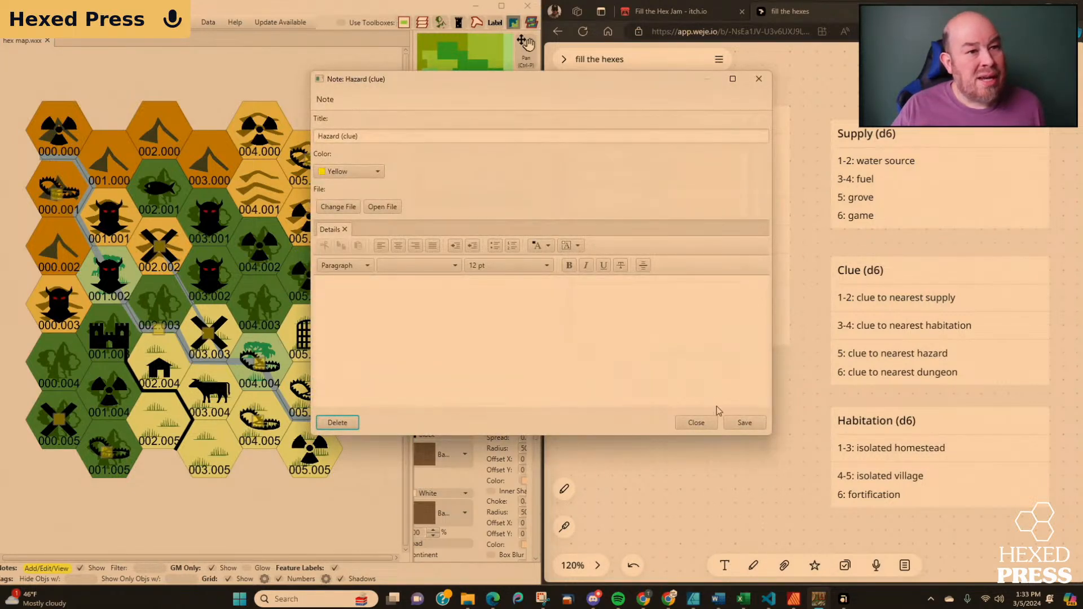
left_click(695, 424)
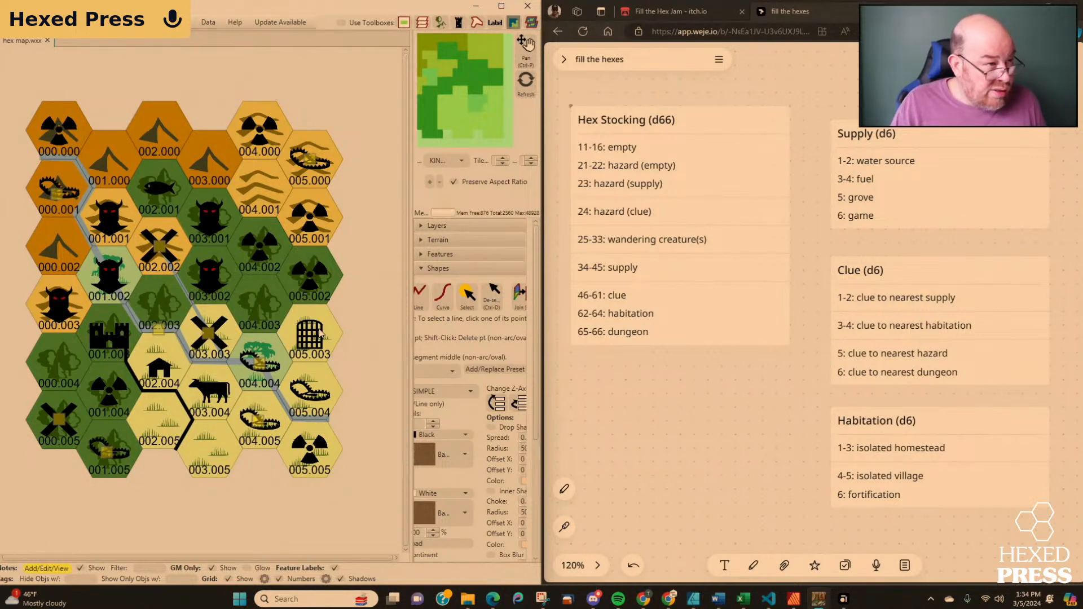
right_click(71, 314)
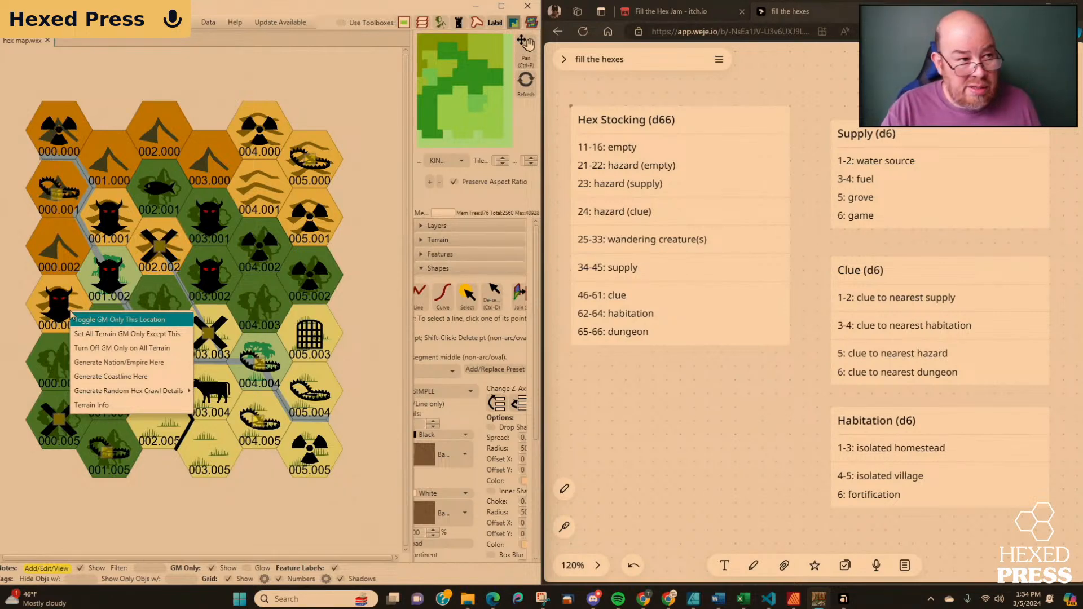
left_click(90, 405)
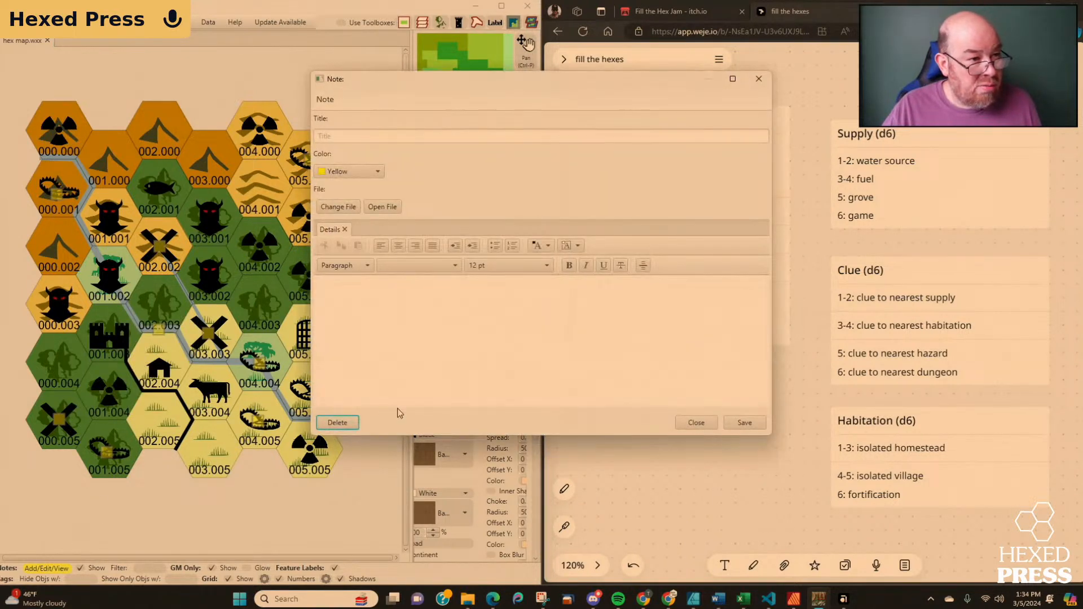
left_click(696, 422)
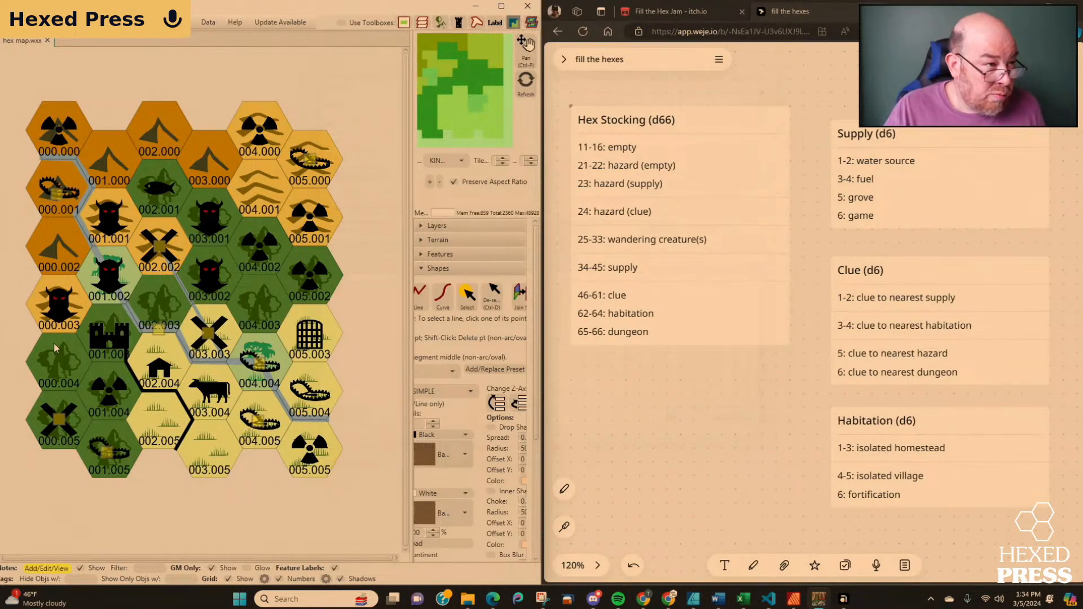
Open the untitled note on creature hex 000.003 and enter "Dragon (gold)" as its title.
left_click(59, 308)
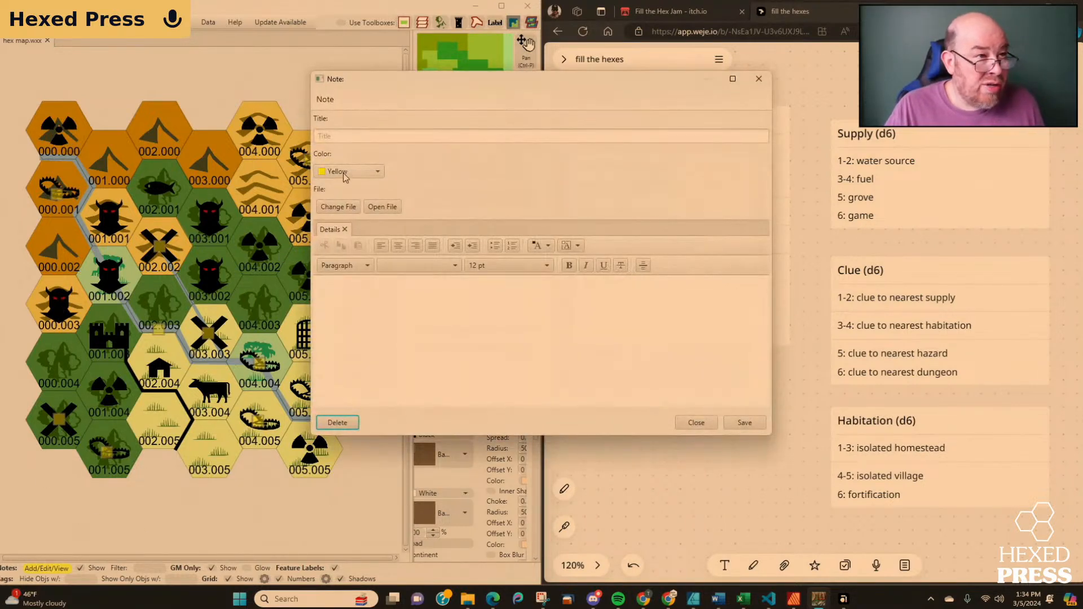
left_click(350, 141)
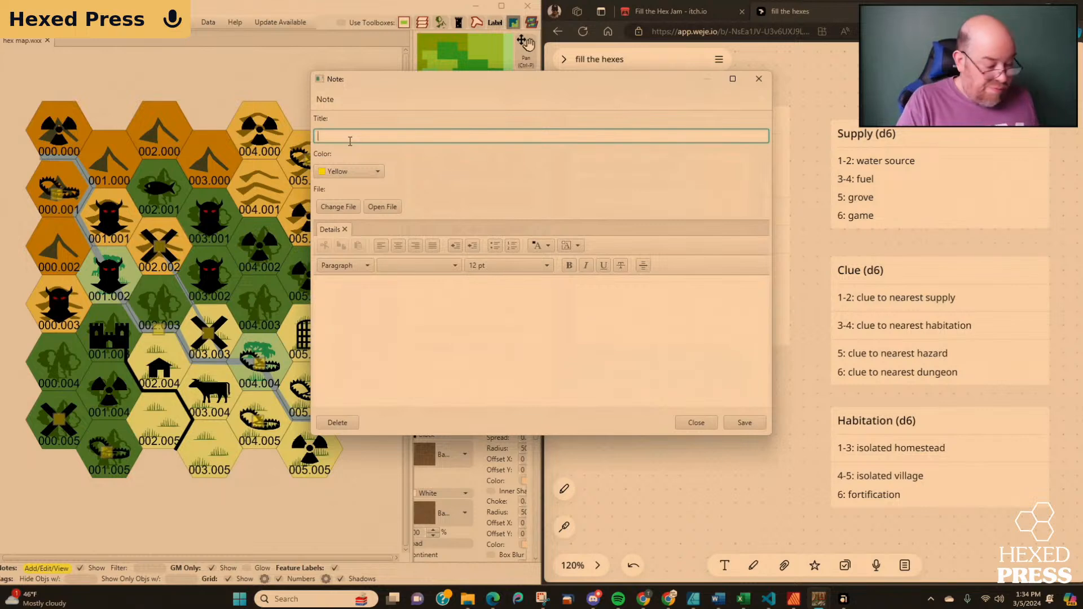
type("D")
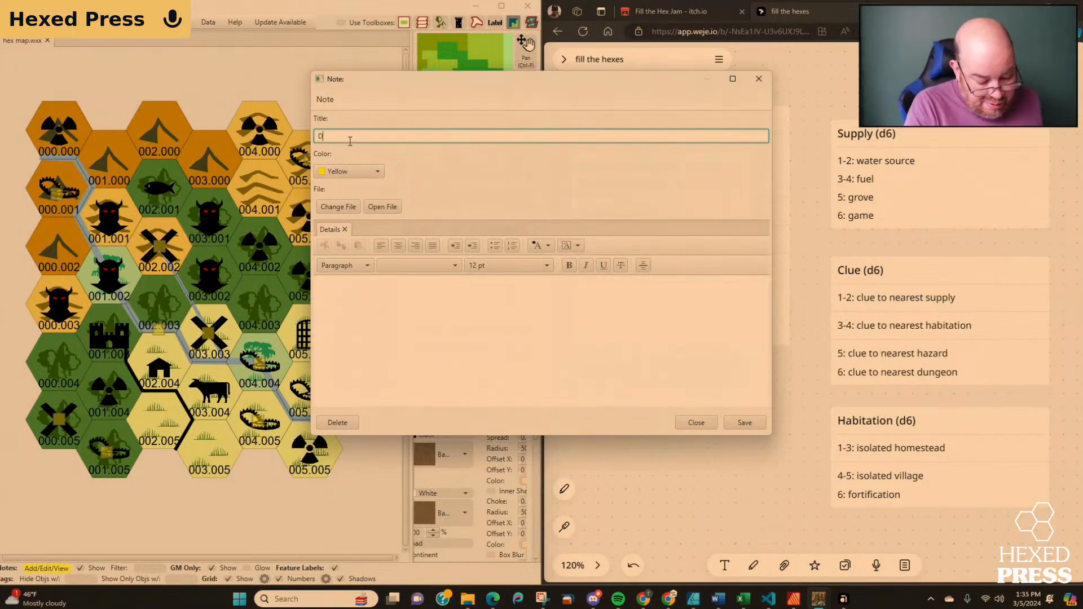
type("ragon ")
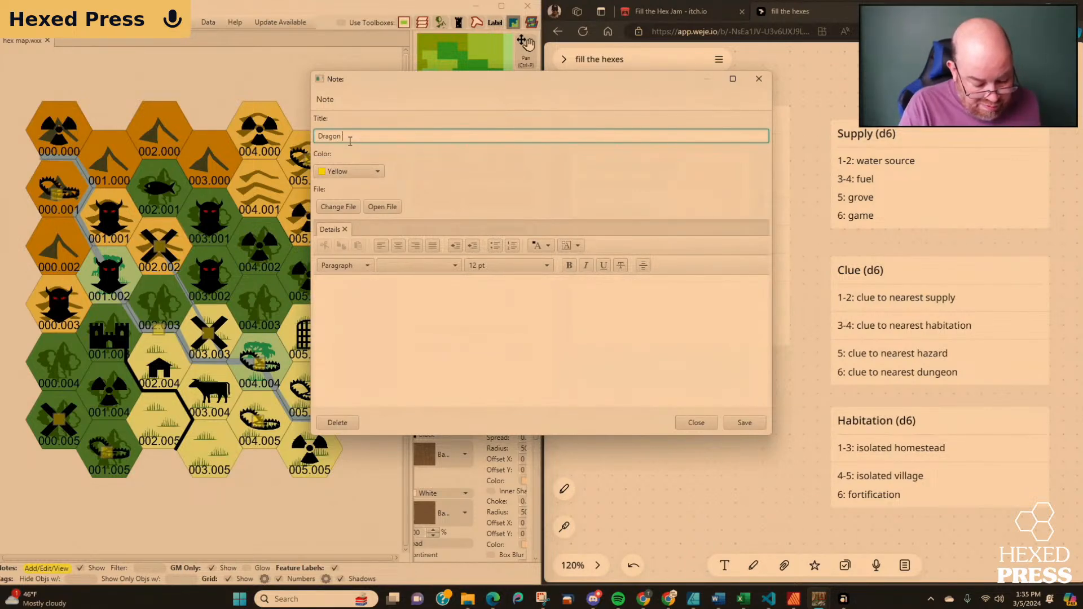
type("(go")
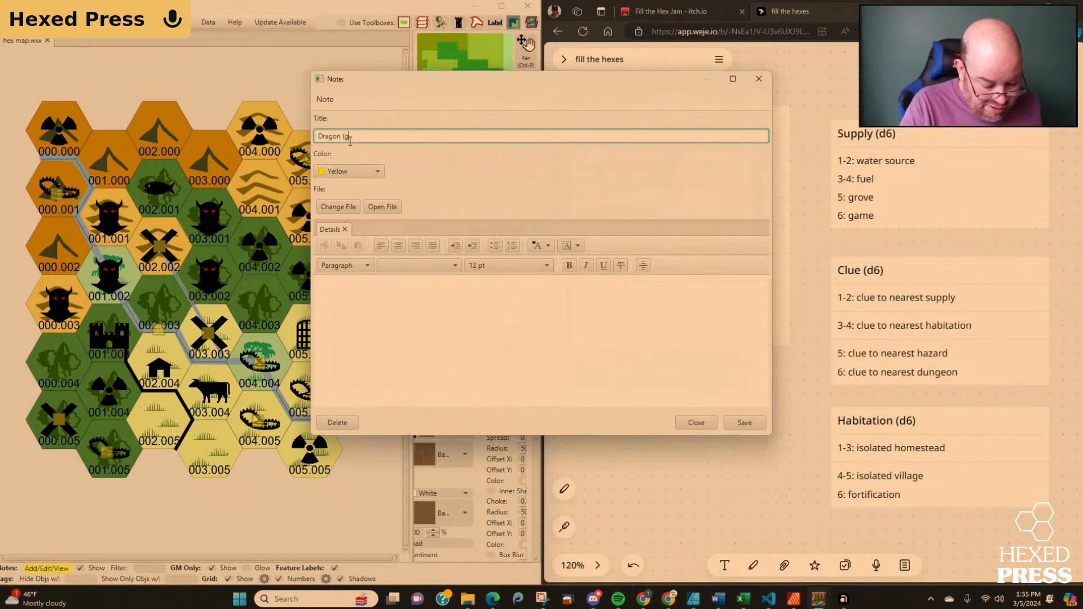
type("ld")
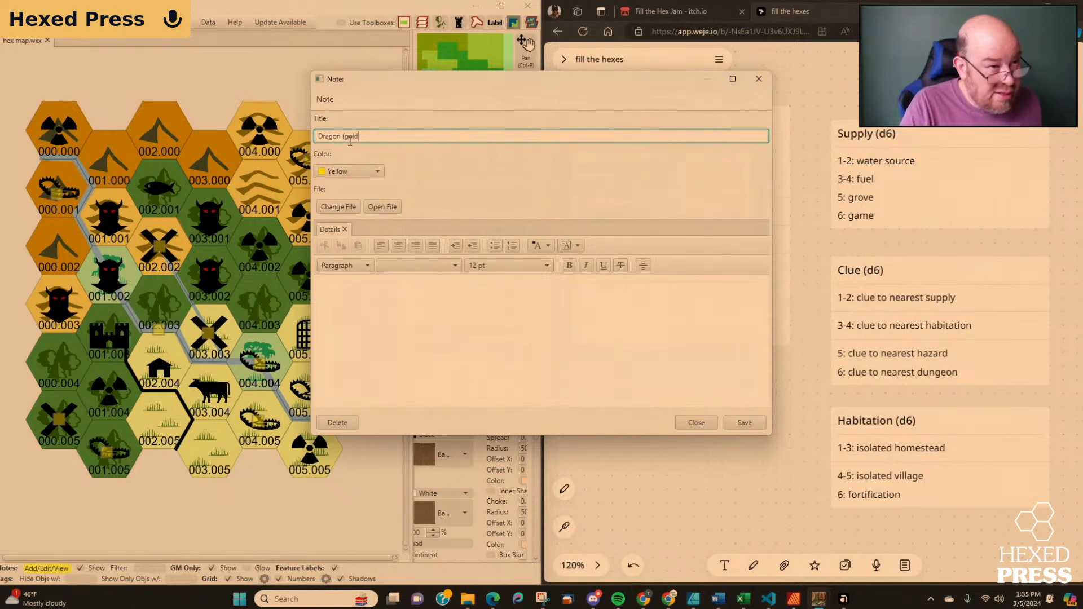
type(")")
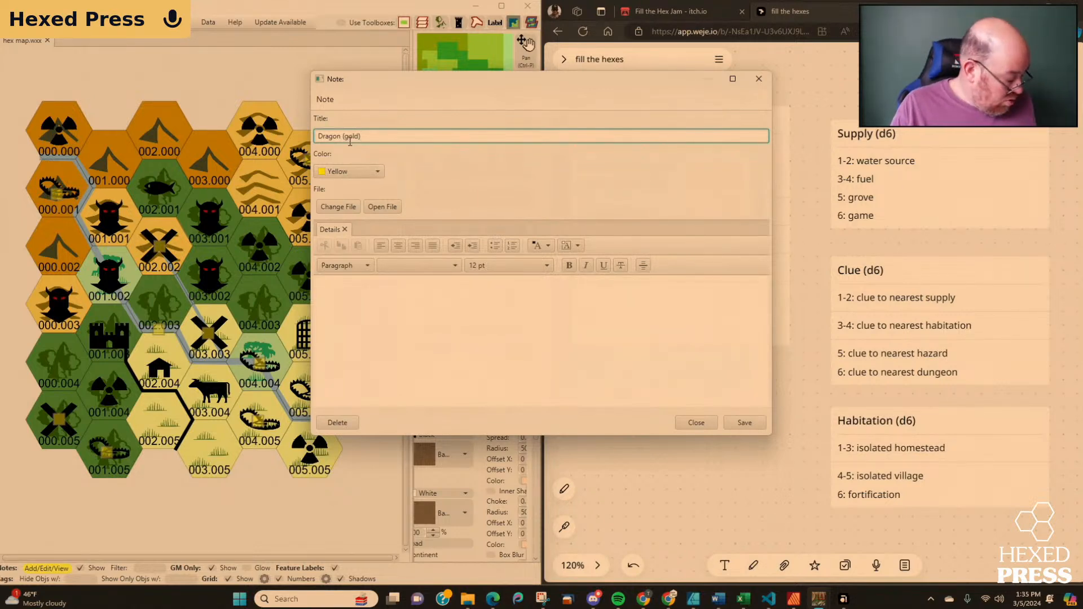
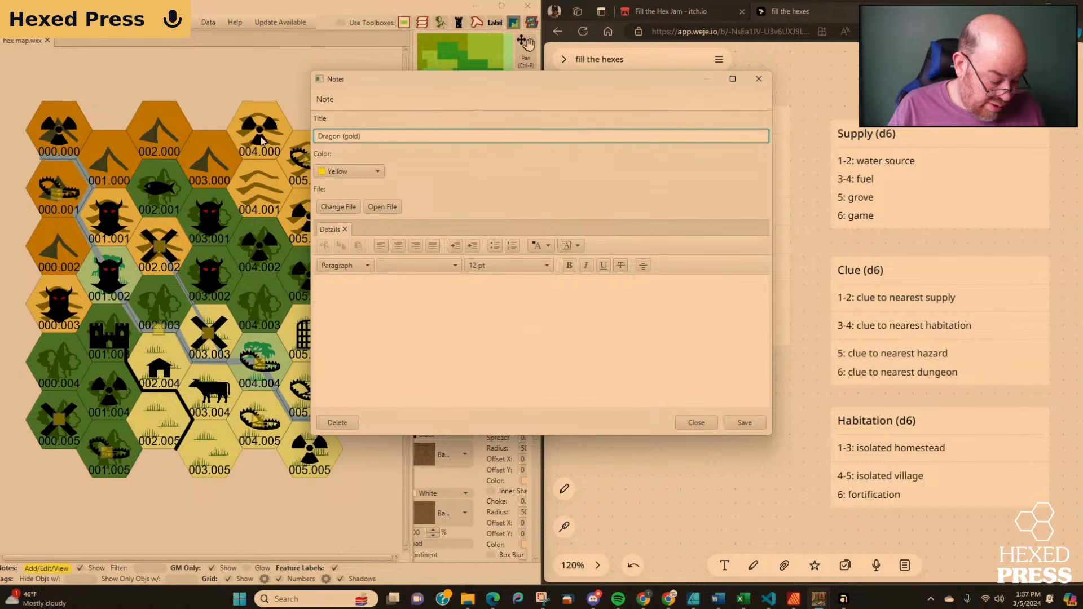
Enter "Very old, 10 Hit Dice, 60 HP (10d6)" in the gold dragon note's details.
left_click(376, 291)
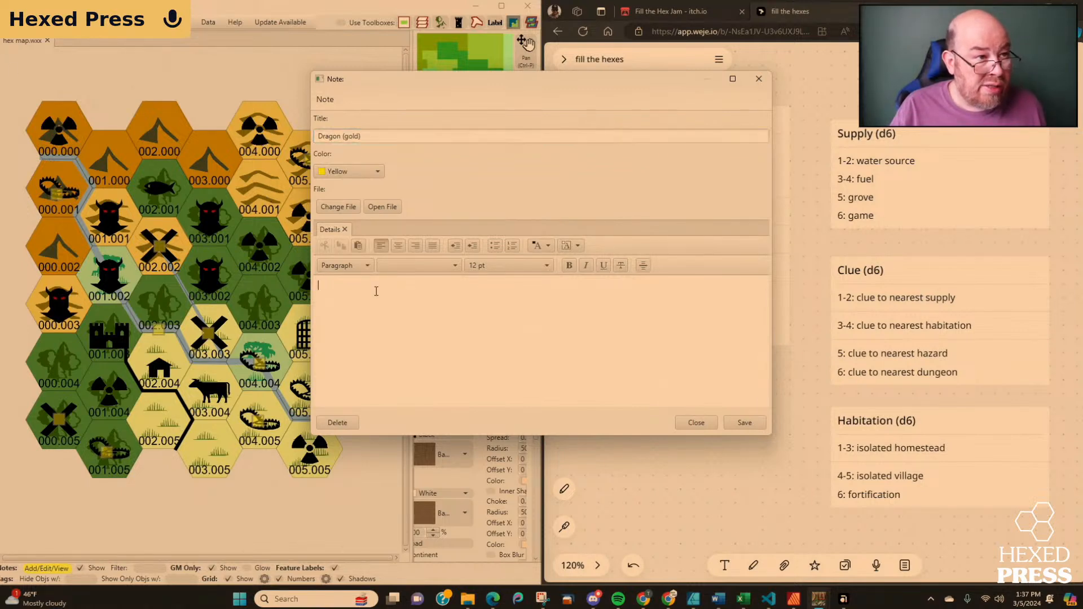
type("Ver")
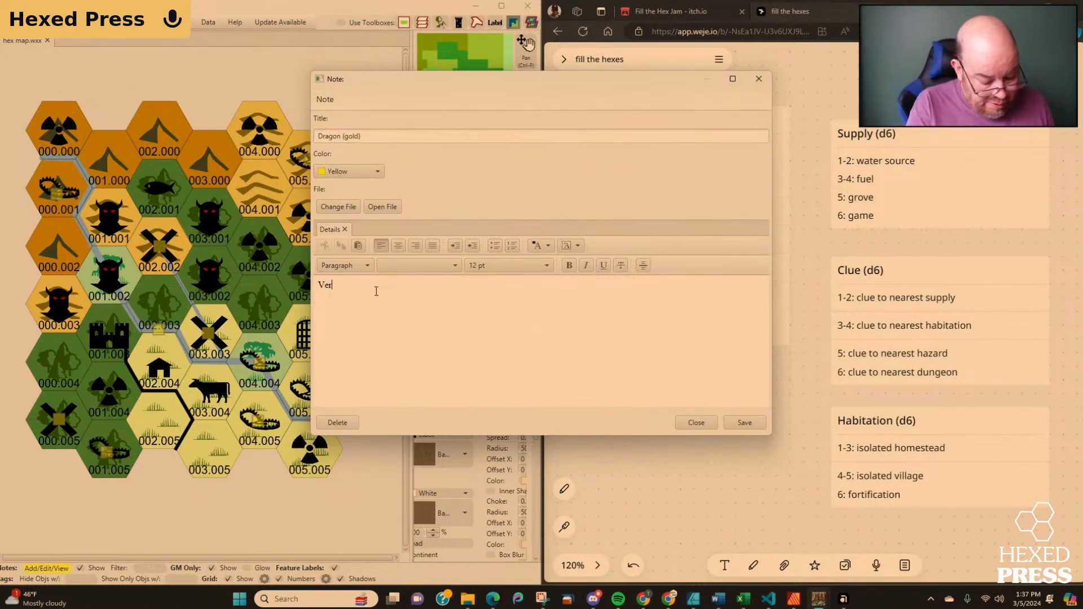
type("y old")
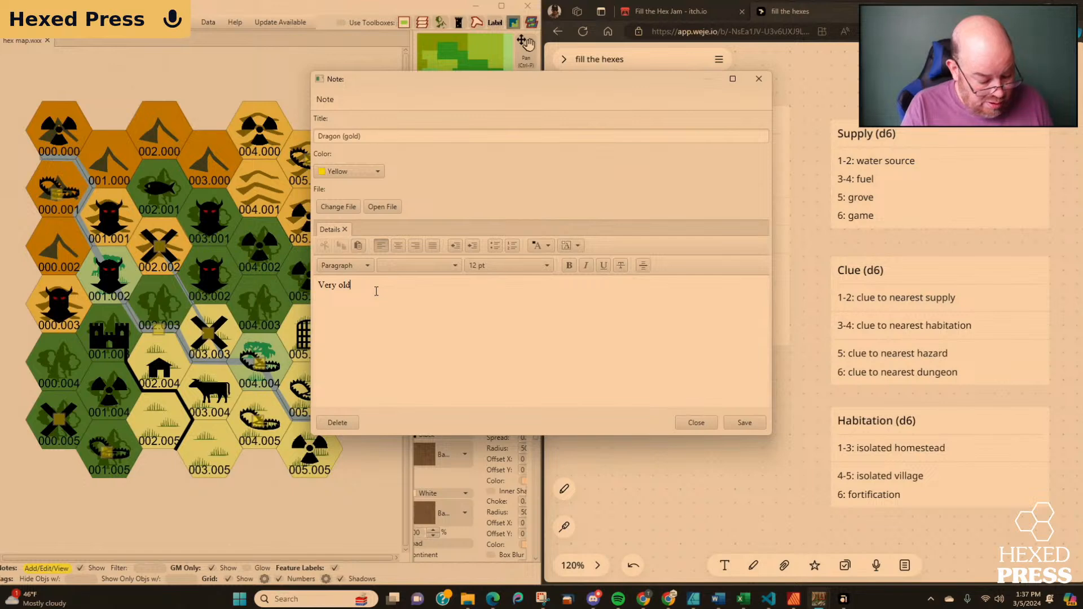
type(".")
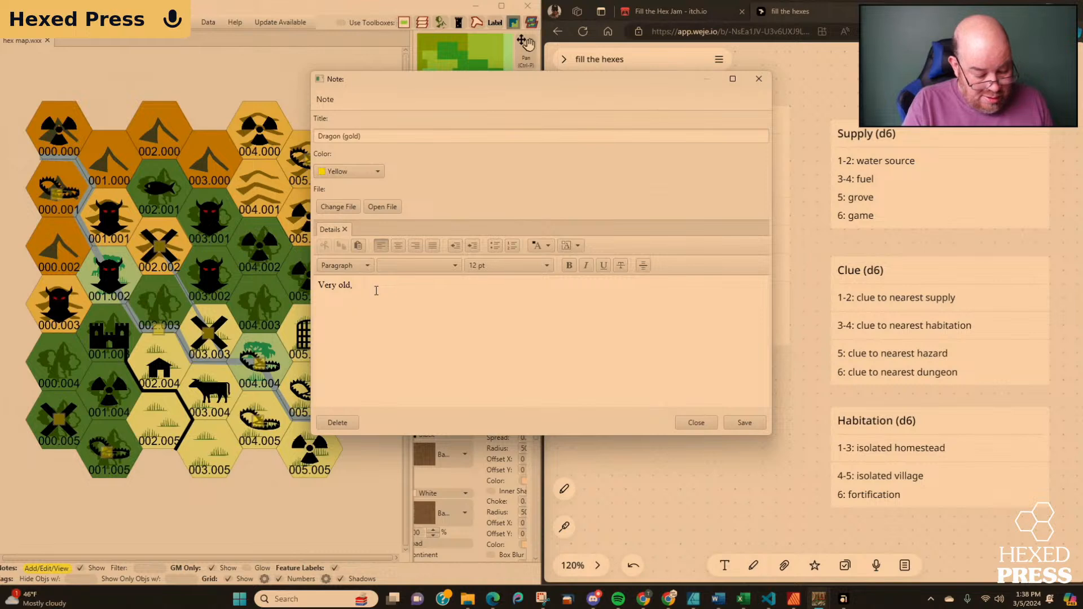
type("10 HD")
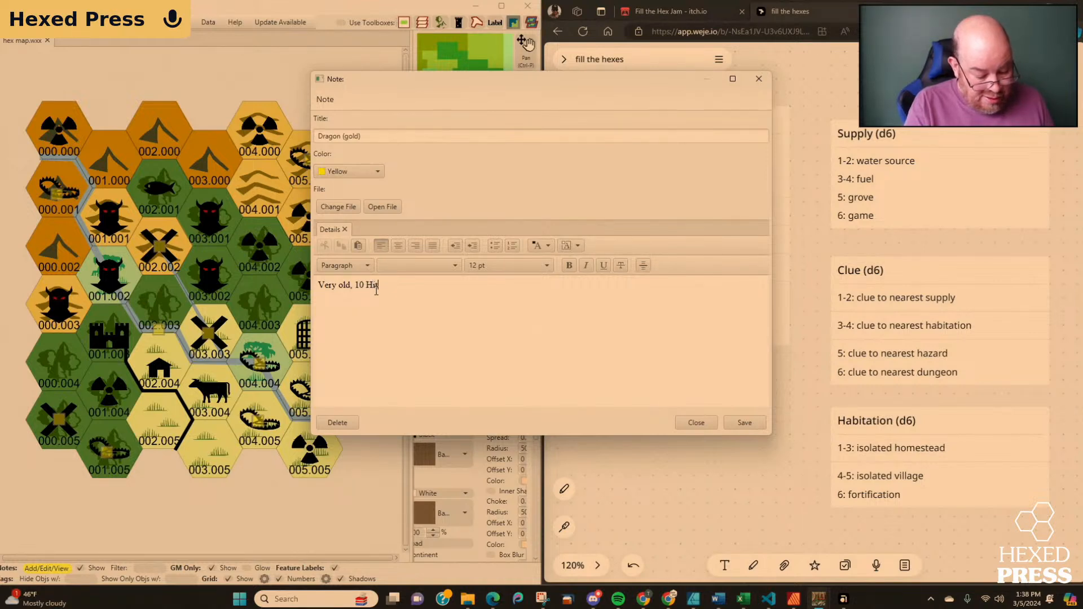
type(" Dic")
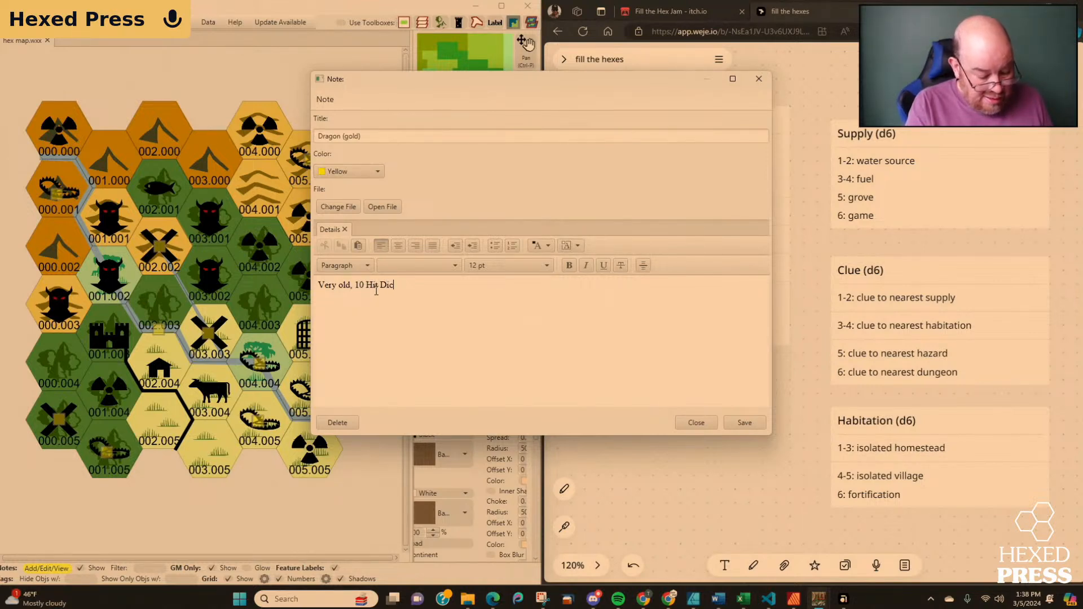
type("e,")
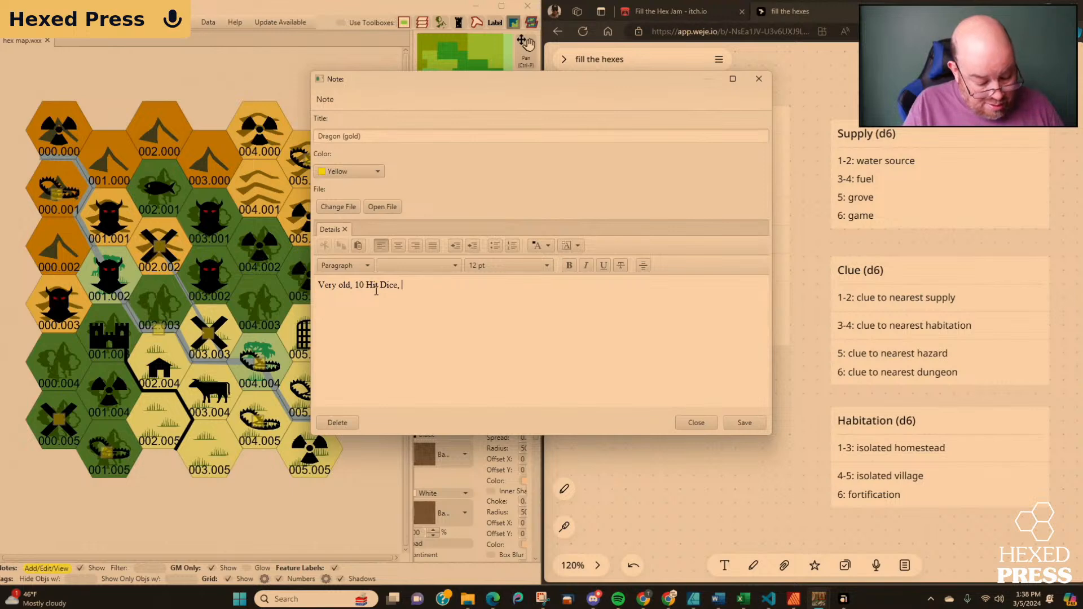
type("60 HP ")
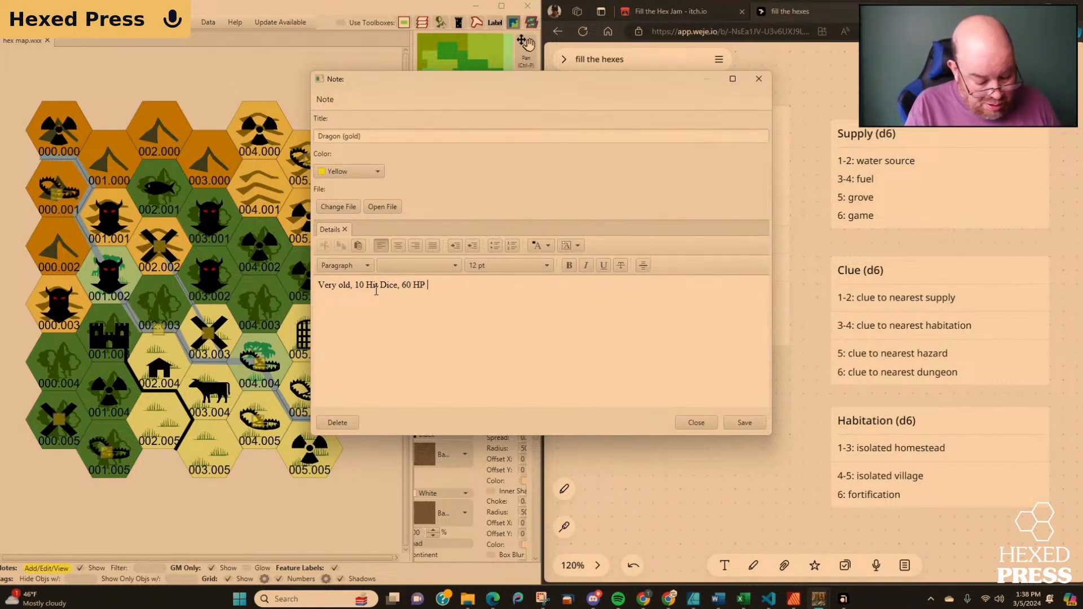
type("(10d6")
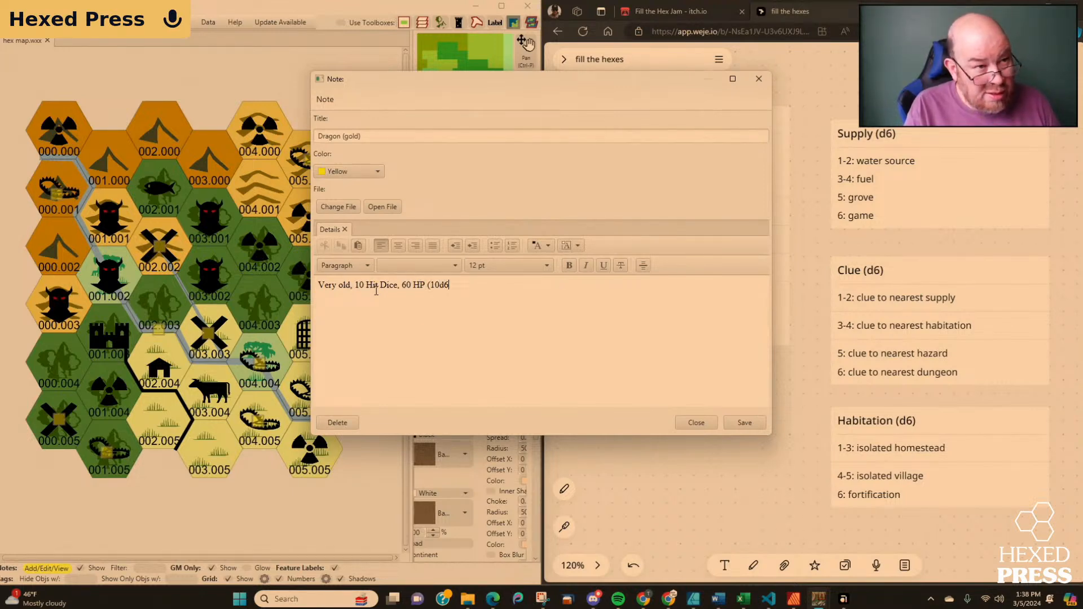
type("), Breat")
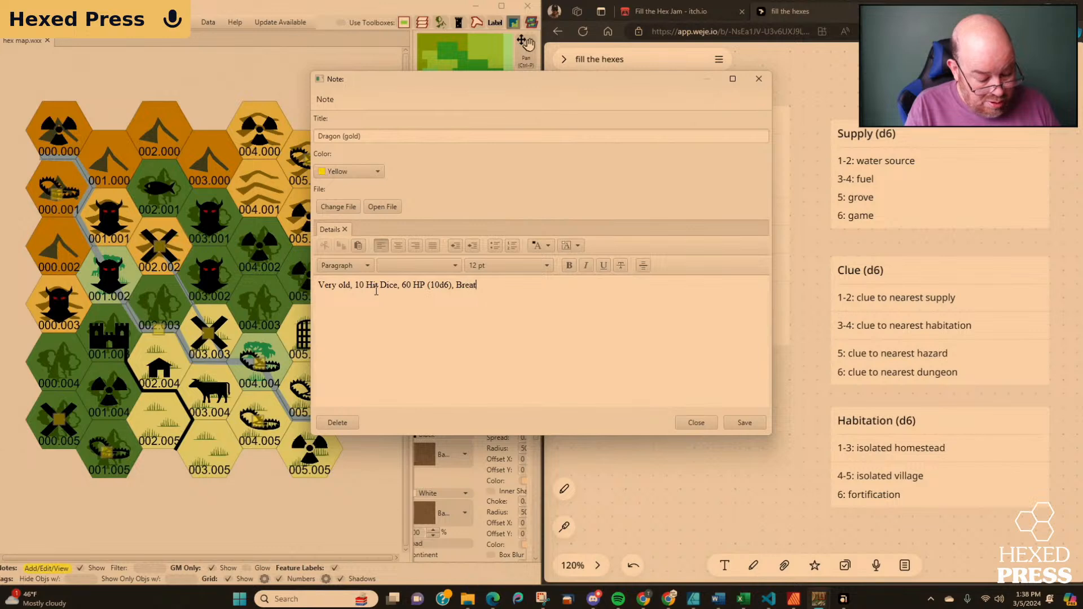
Append ", Att 10d6 (60) breath weapon (fire or gas)" to the dragon note's details and save the note.
key("BackSpace")
key("BackSpace")
key("BackSpace")
key("BackSpace")
key("BackSpace")
type("Att")
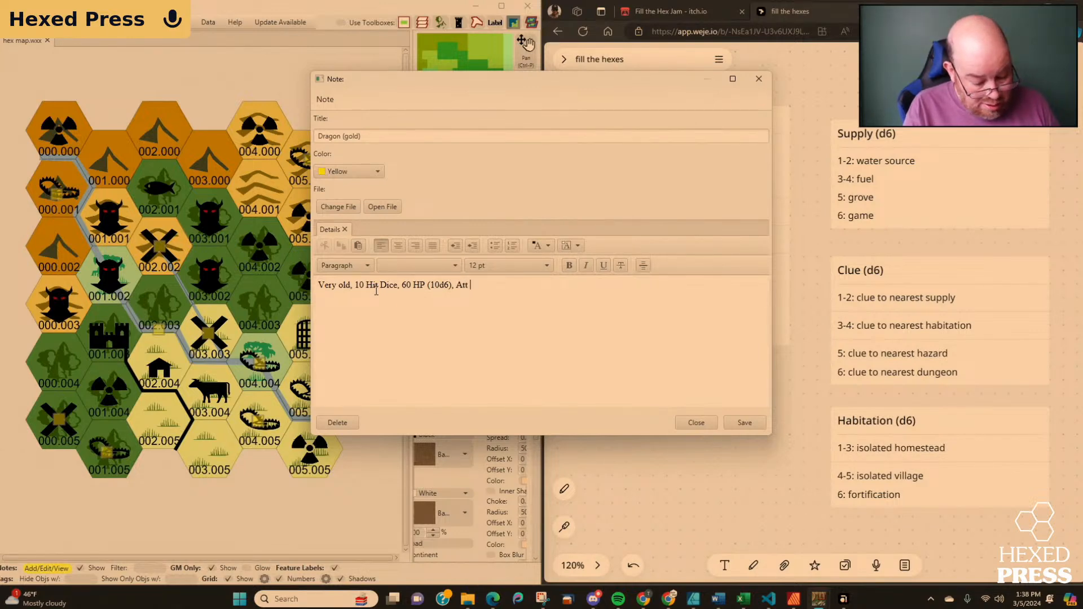
type(" 10d6 ")
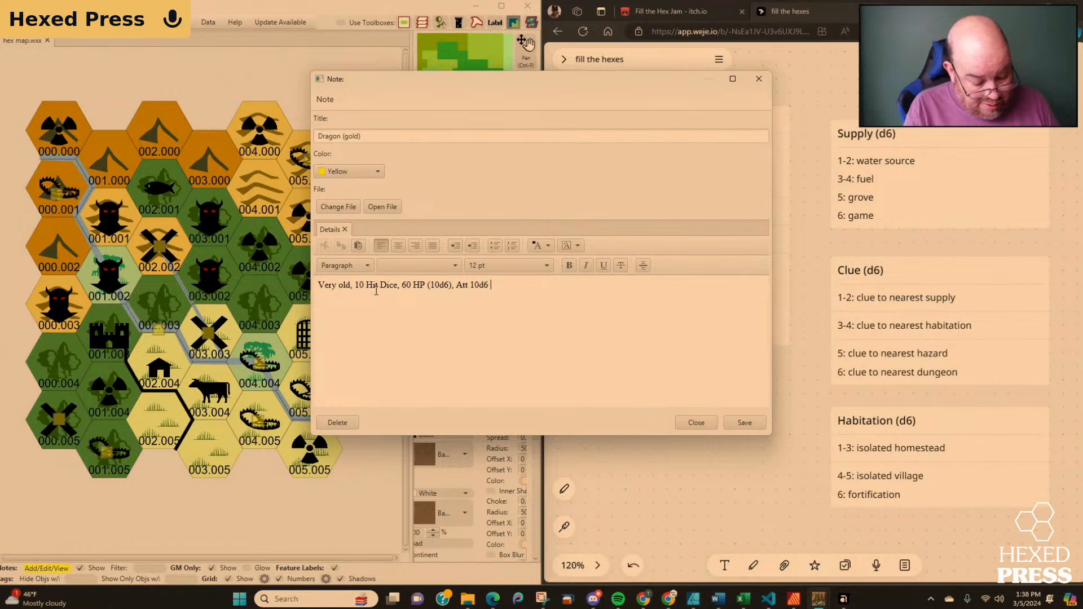
type("(60) ")
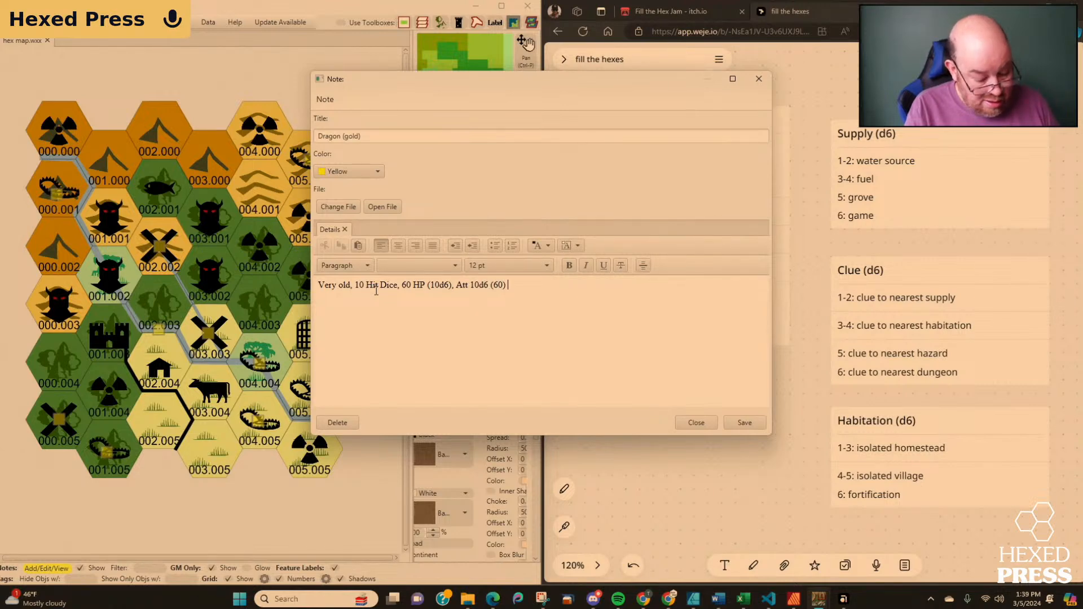
type("breath")
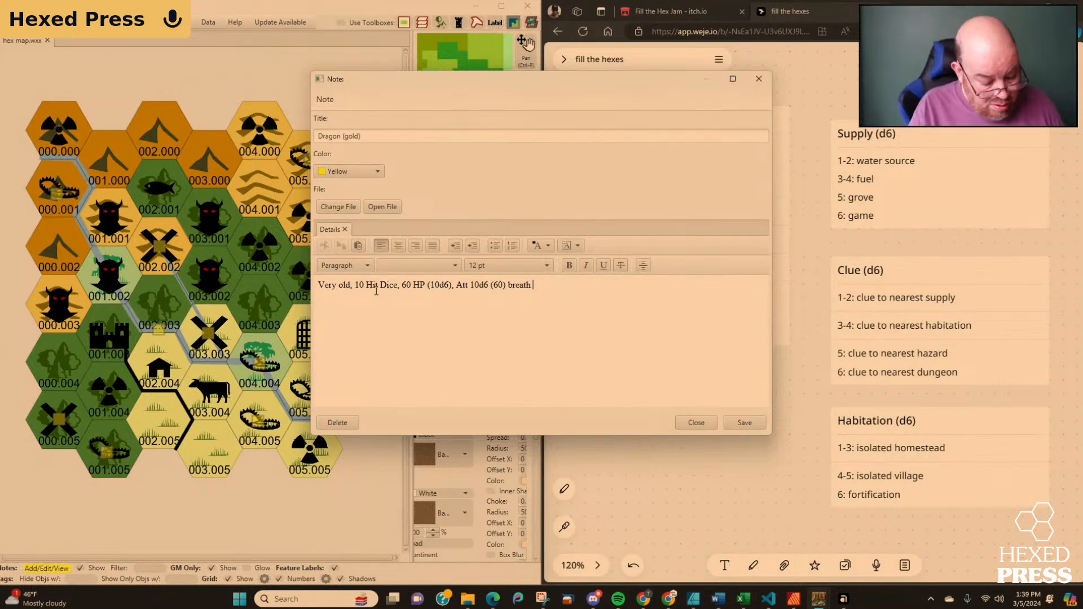
type("weapon (")
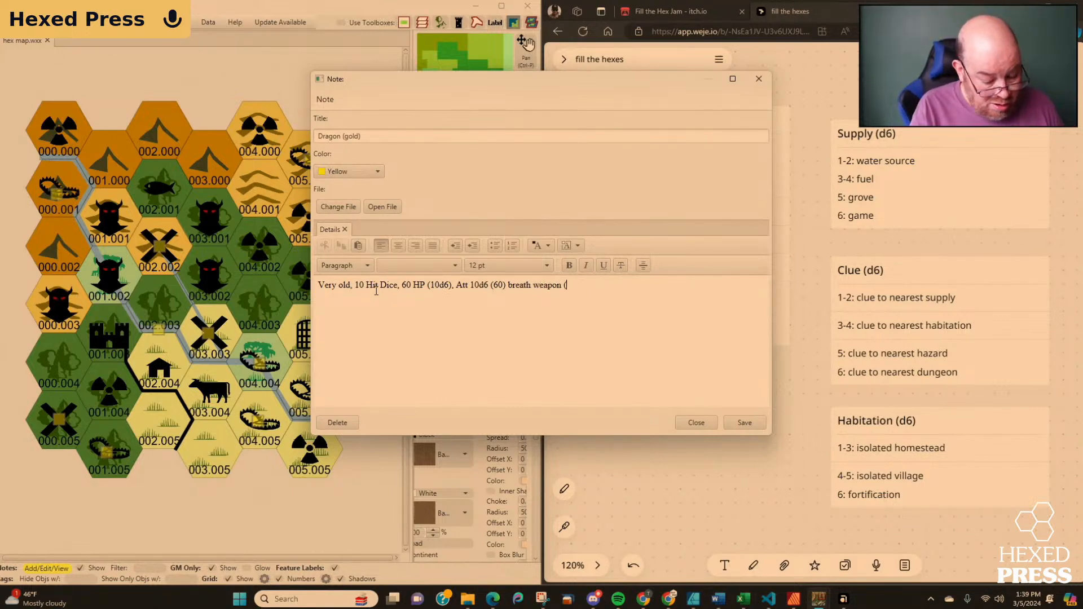
type("fire or gas)")
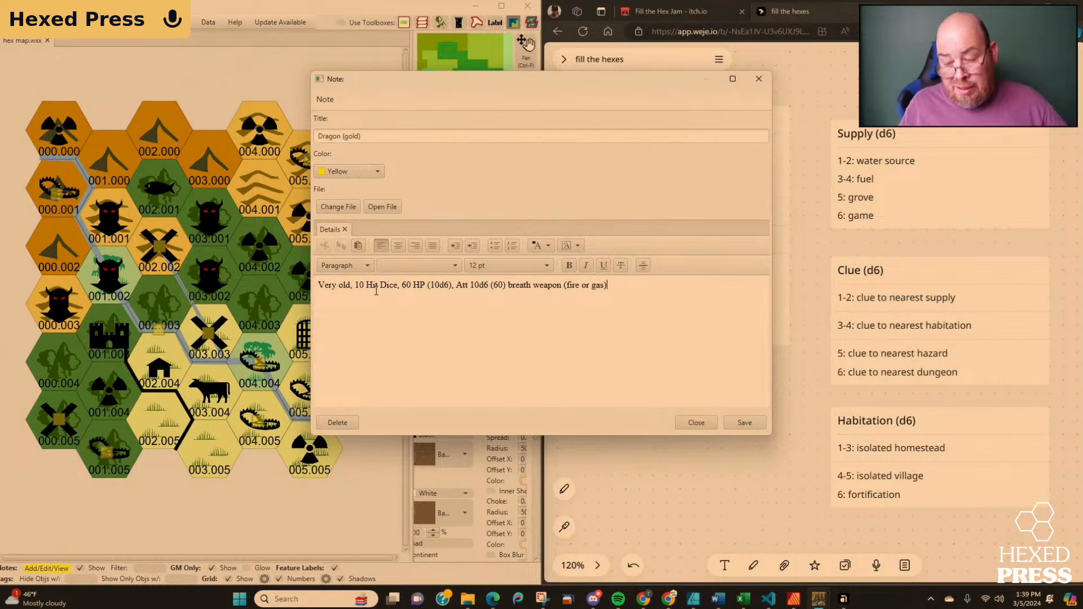
left_click(736, 425)
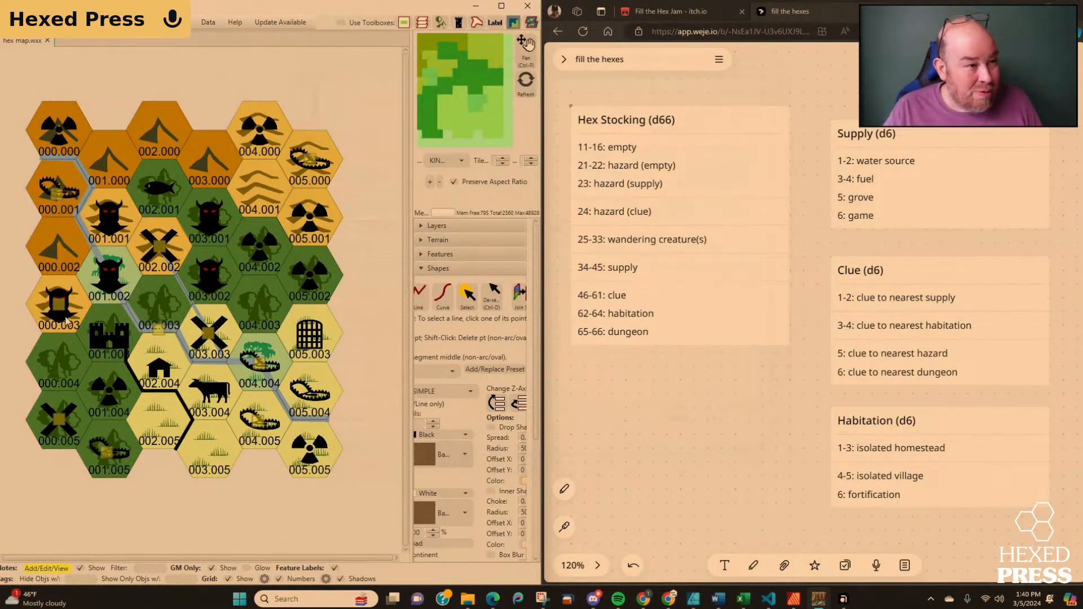
left_click(440, 255)
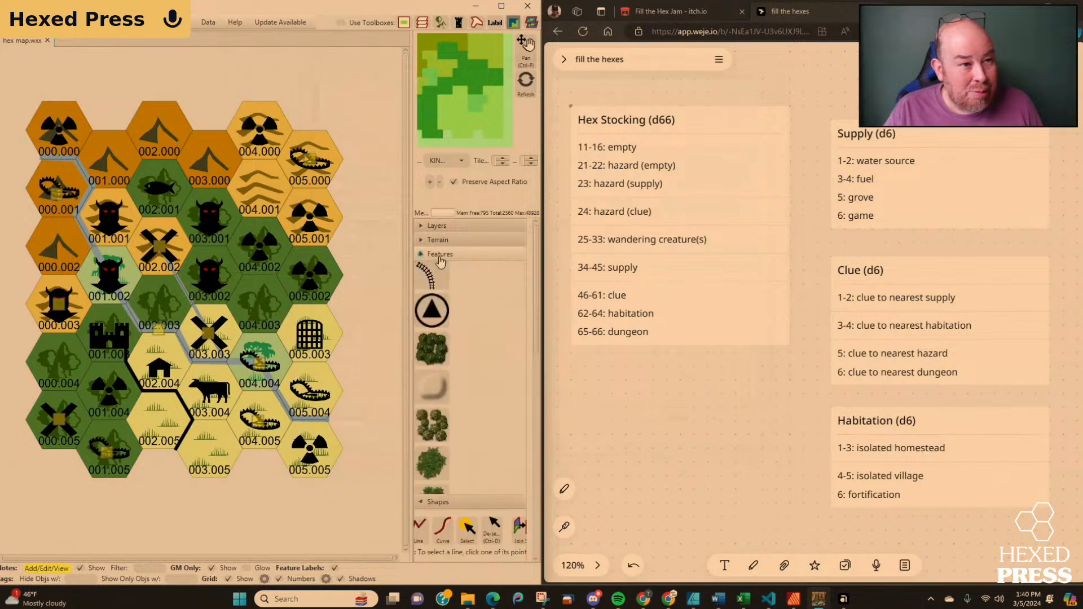
scroll(483, 348, "down", 5)
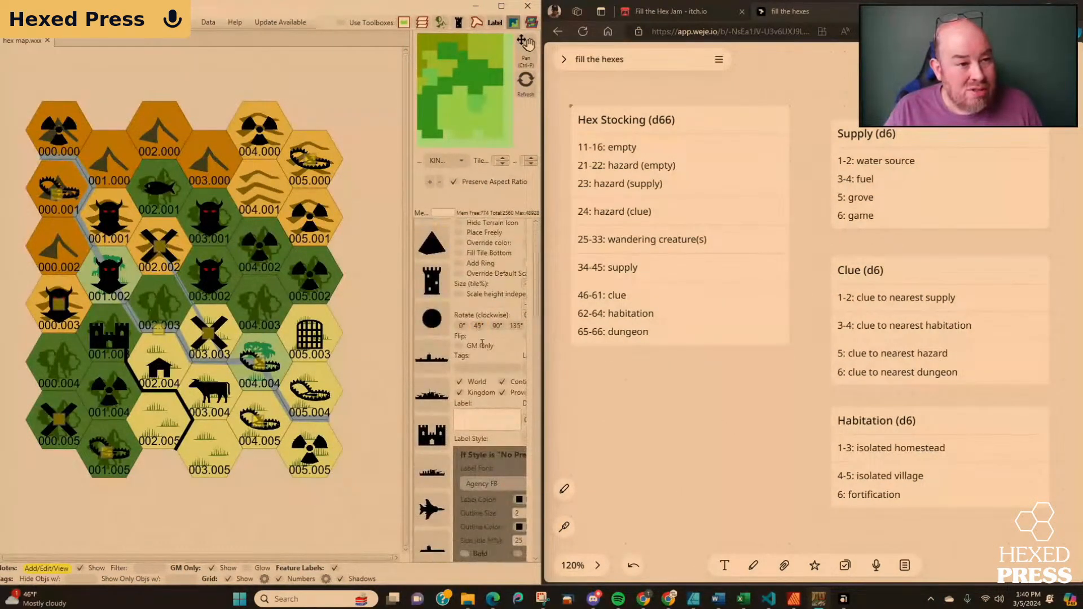
scroll(482, 343, "down", 2)
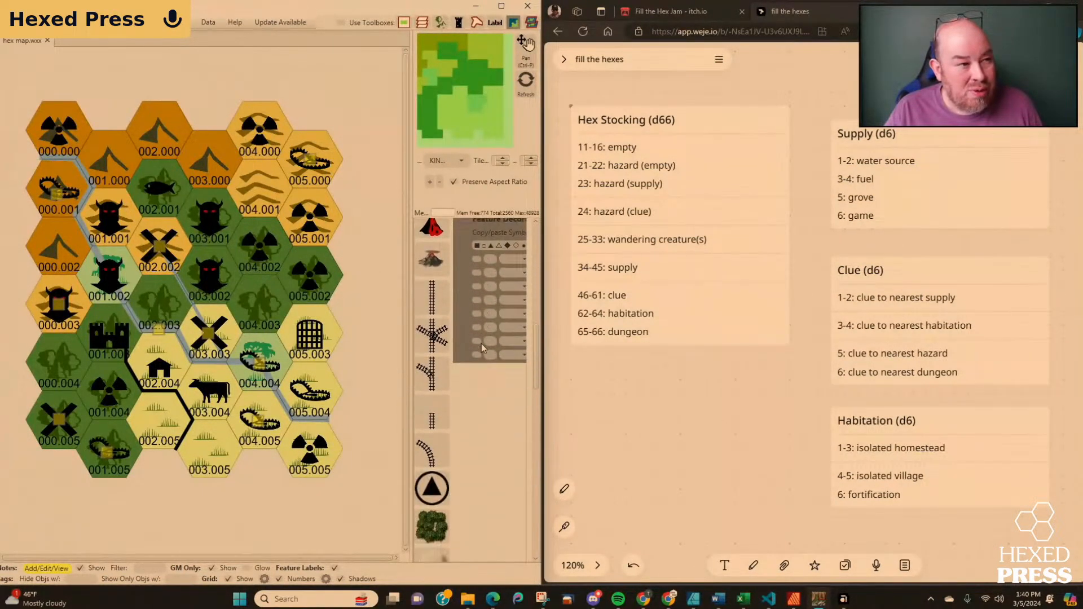
scroll(481, 343, "up", 7)
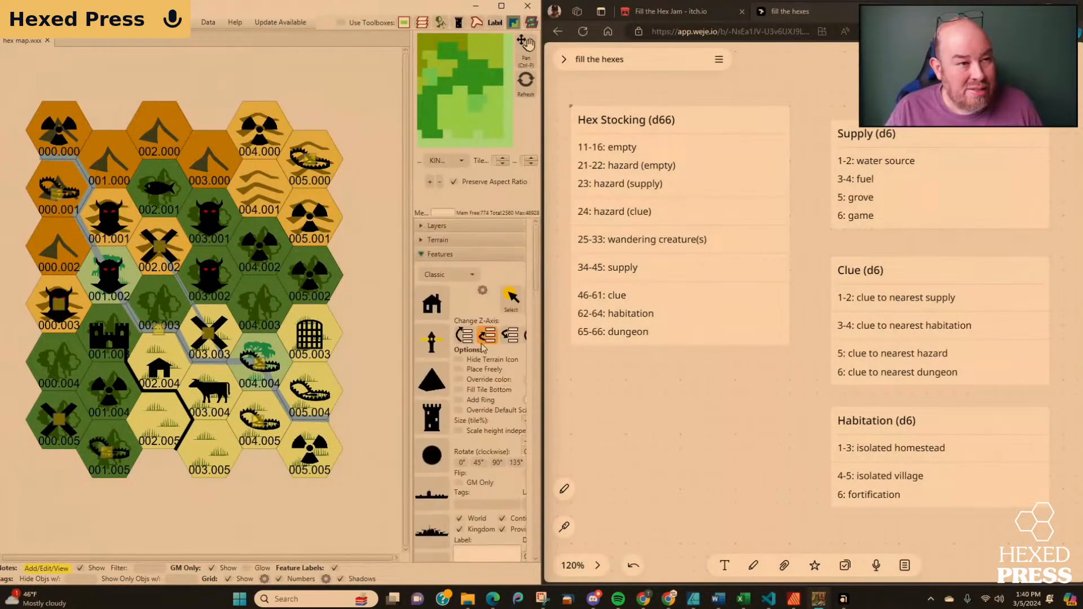
left_click(427, 255)
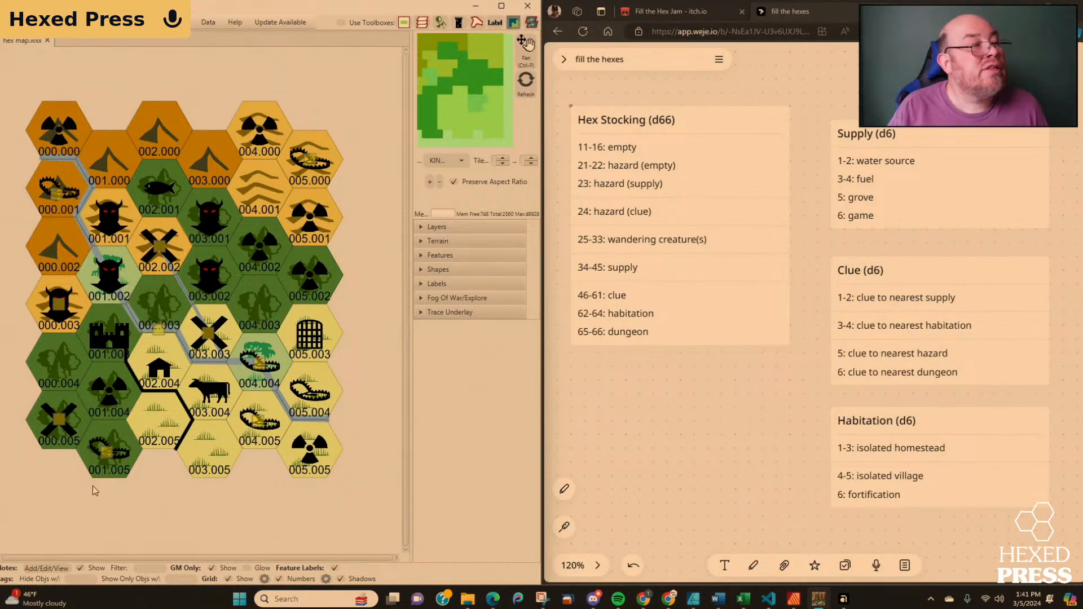
Add a note to the creature in hex 001.001 and title it "Cloud Giants (3)".
left_click(109, 218)
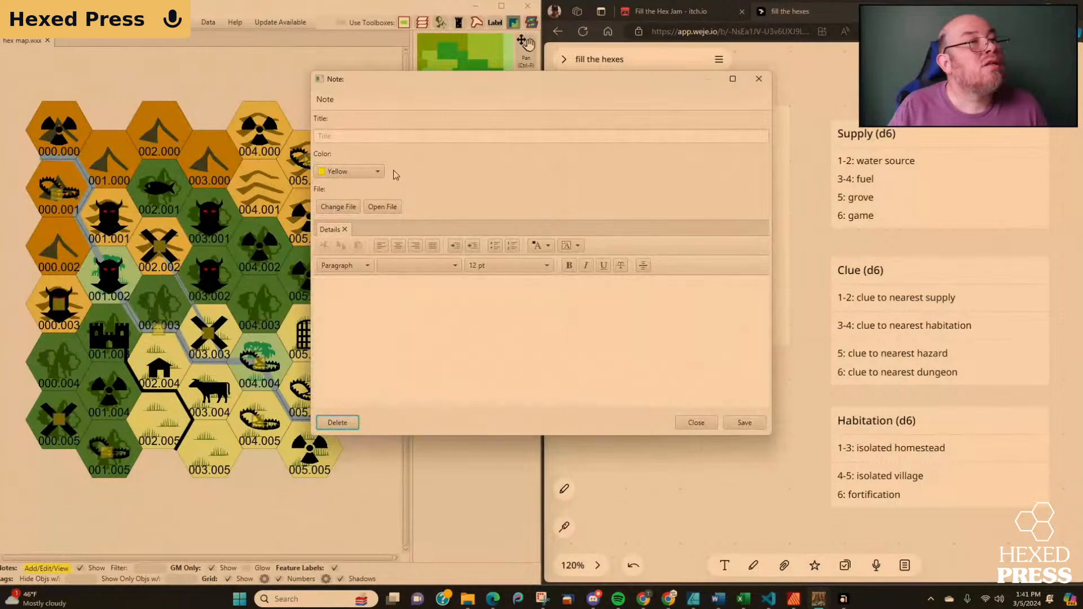
left_click(384, 137)
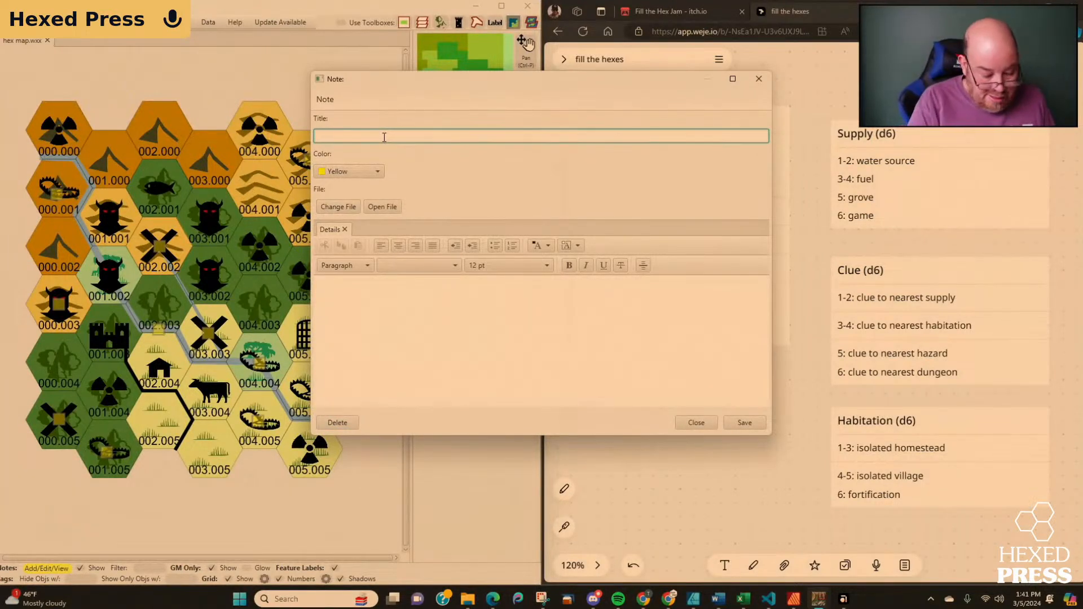
type("Clo")
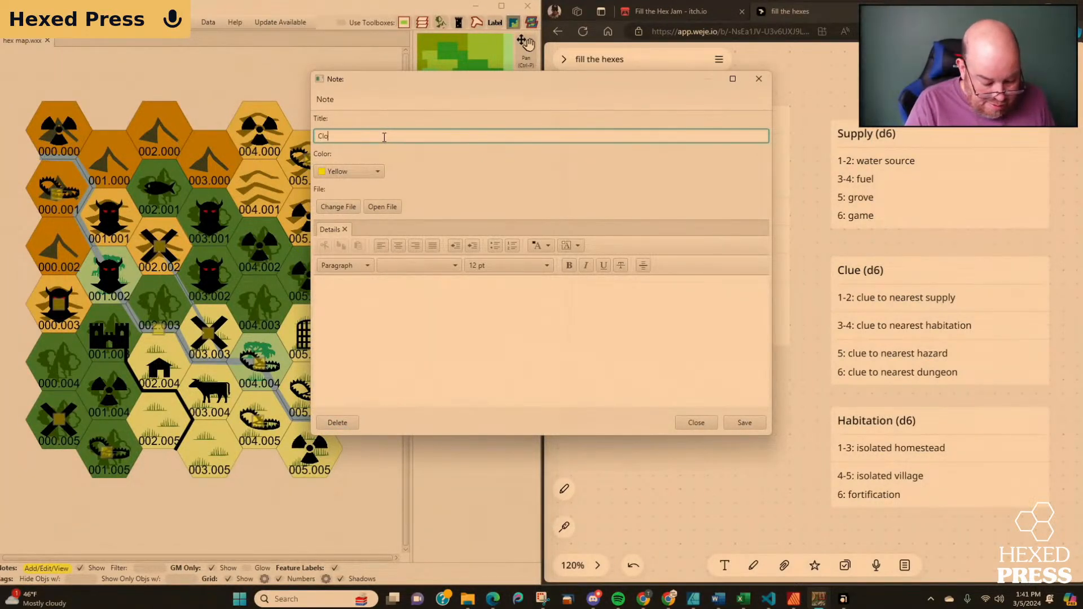
type("ud Gi")
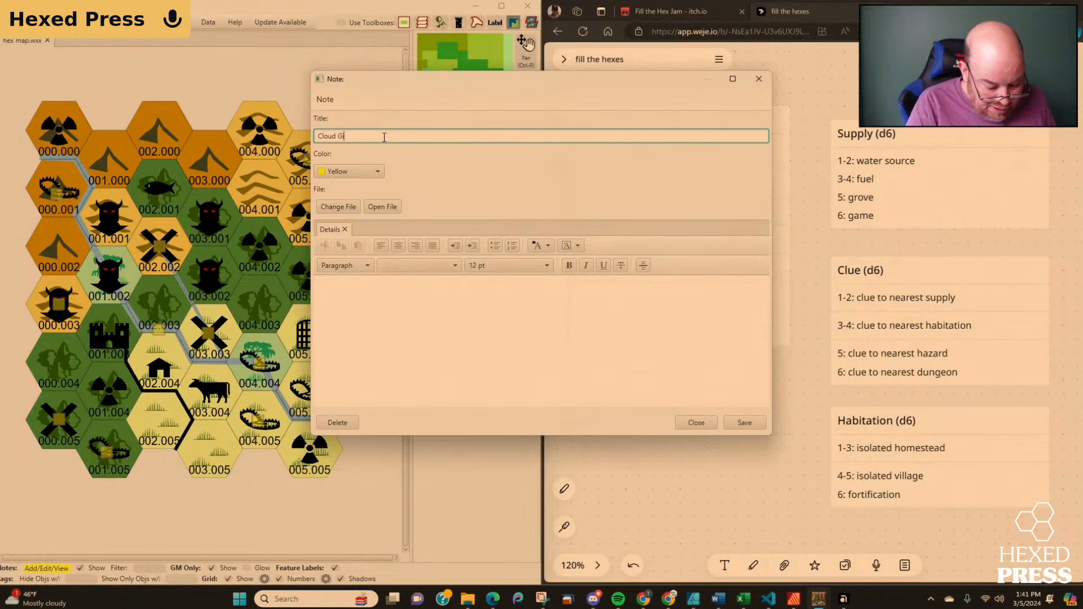
type("ant")
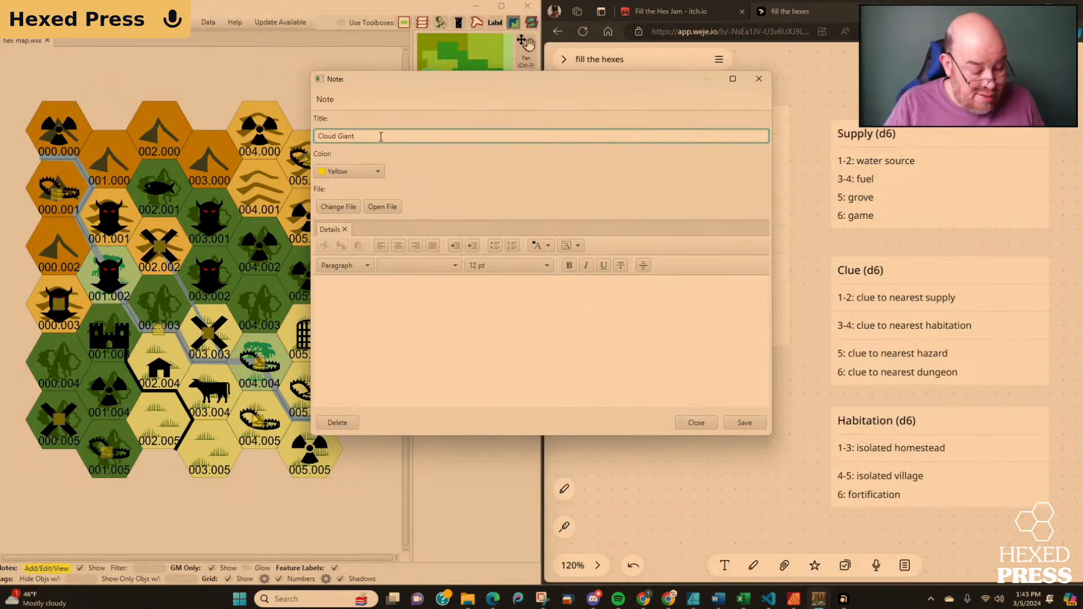
type("s ")
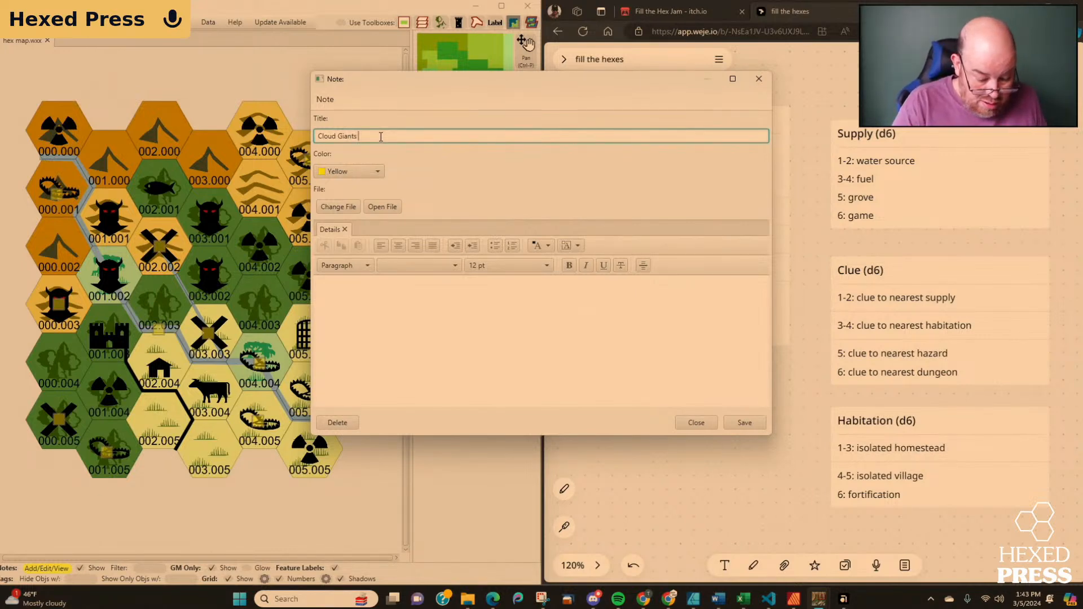
type("(3")
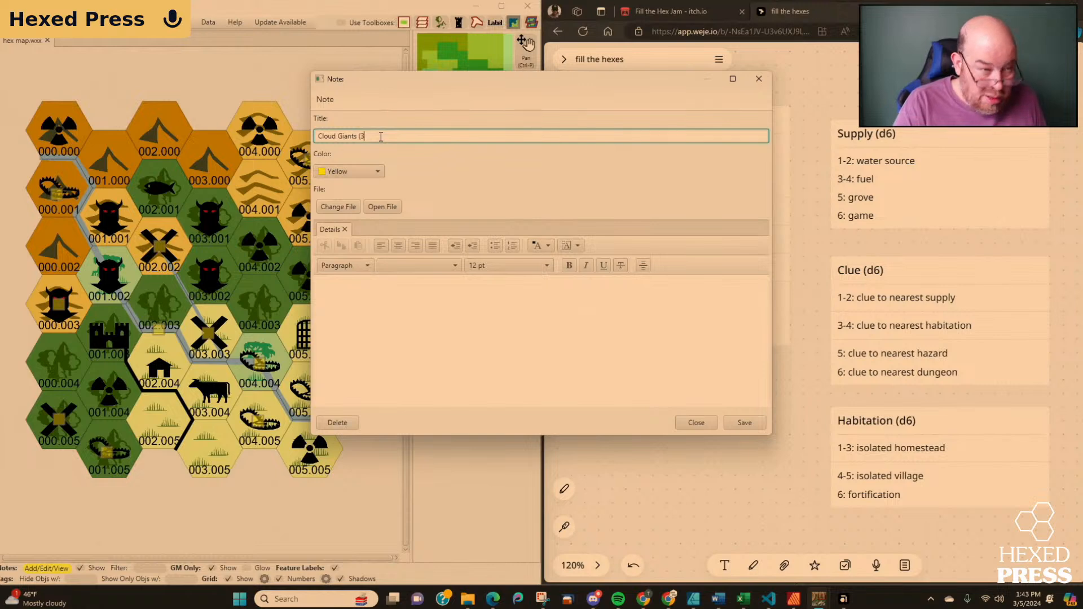
type(")")
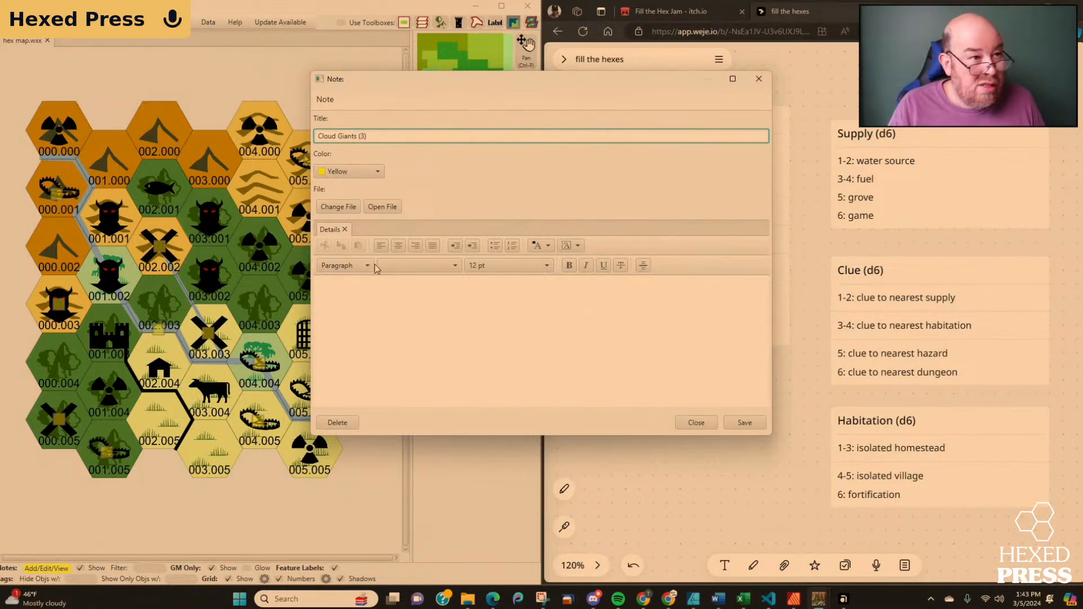
Enter "Floating Cloud fortress" in the giants note's details and save the note.
left_click(368, 302)
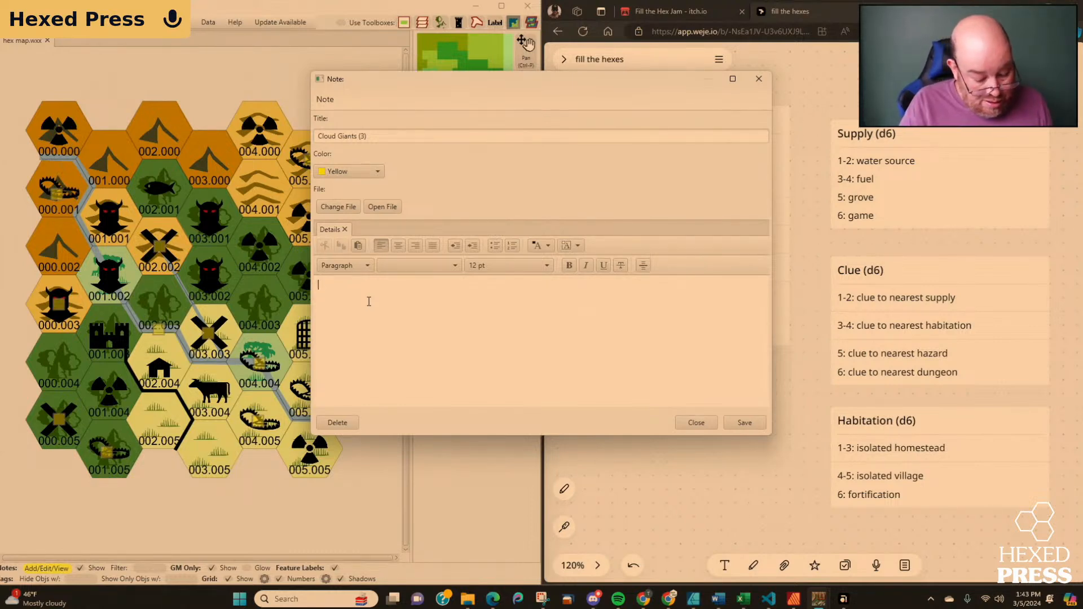
type("Floating Clou")
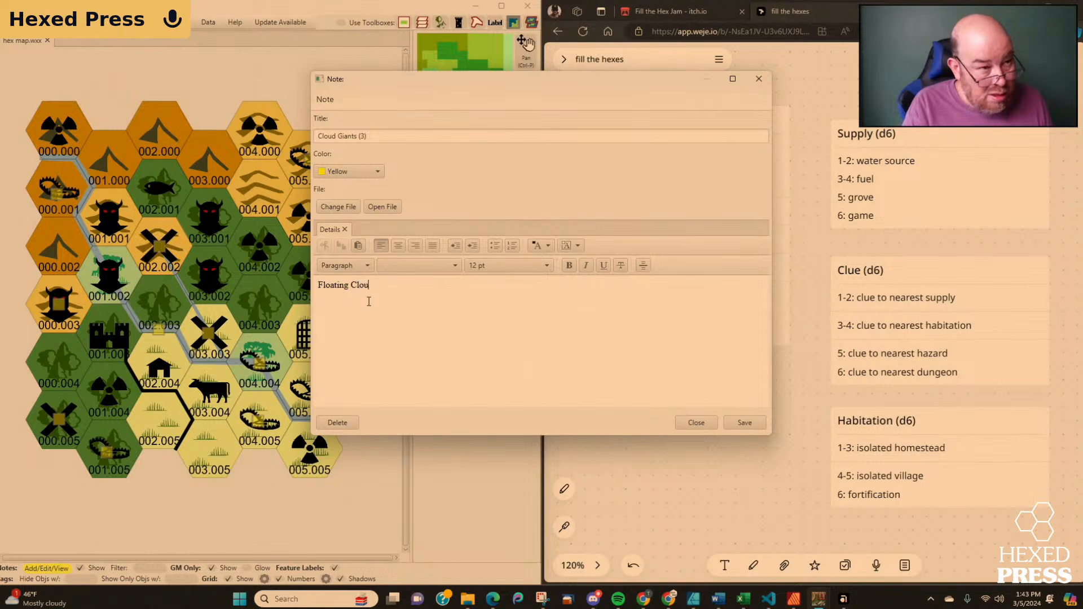
type("d fortres")
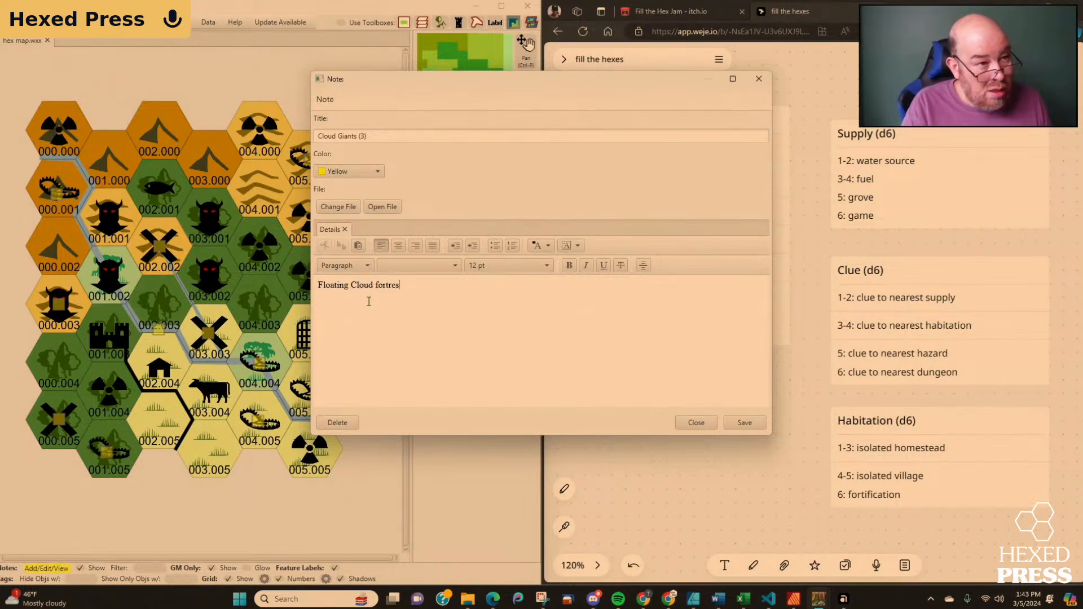
type("s")
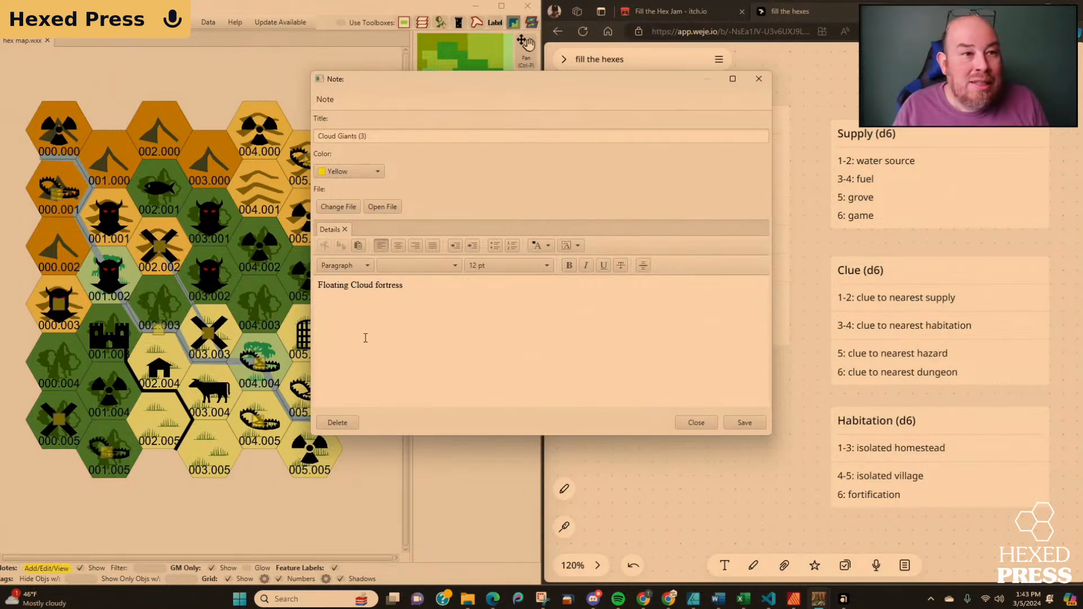
left_click(744, 423)
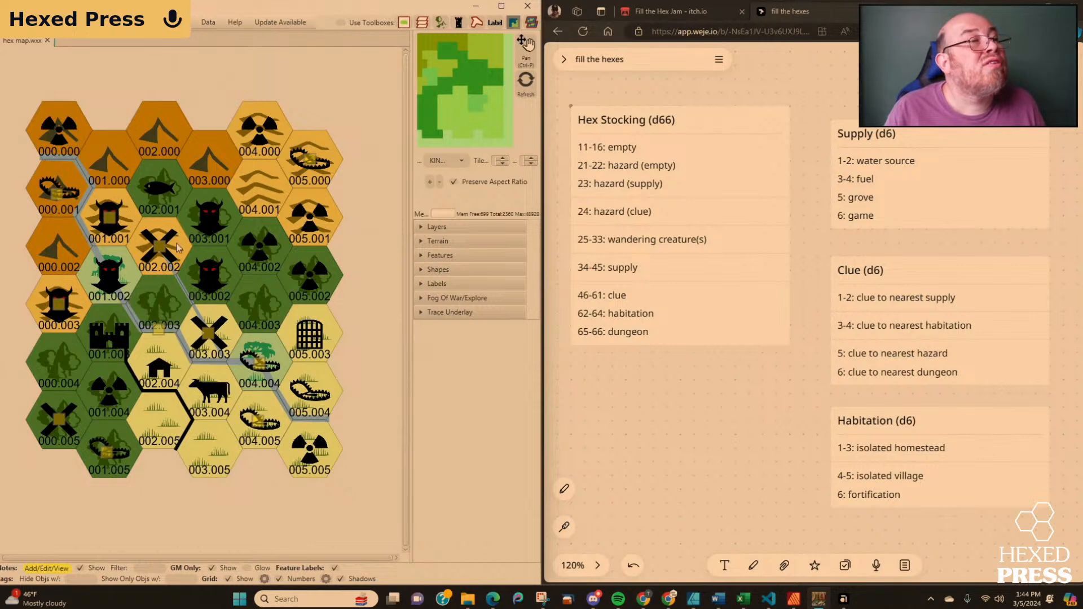
Add a note to the creature in hex 001.002 and title it "Lizard Men (22)".
left_click(110, 282)
left_click(462, 141)
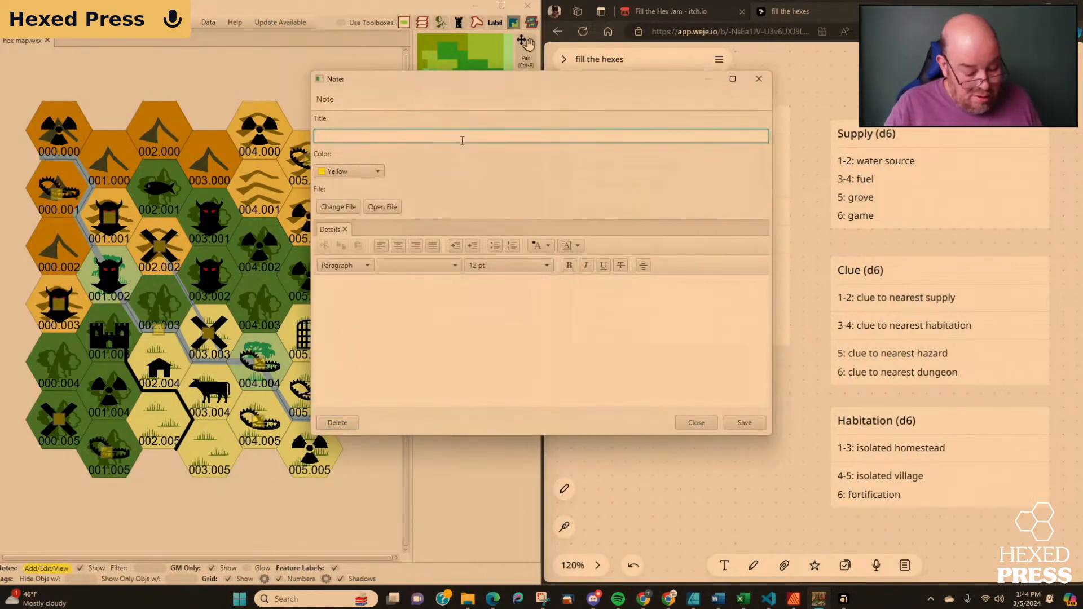
type("Liz")
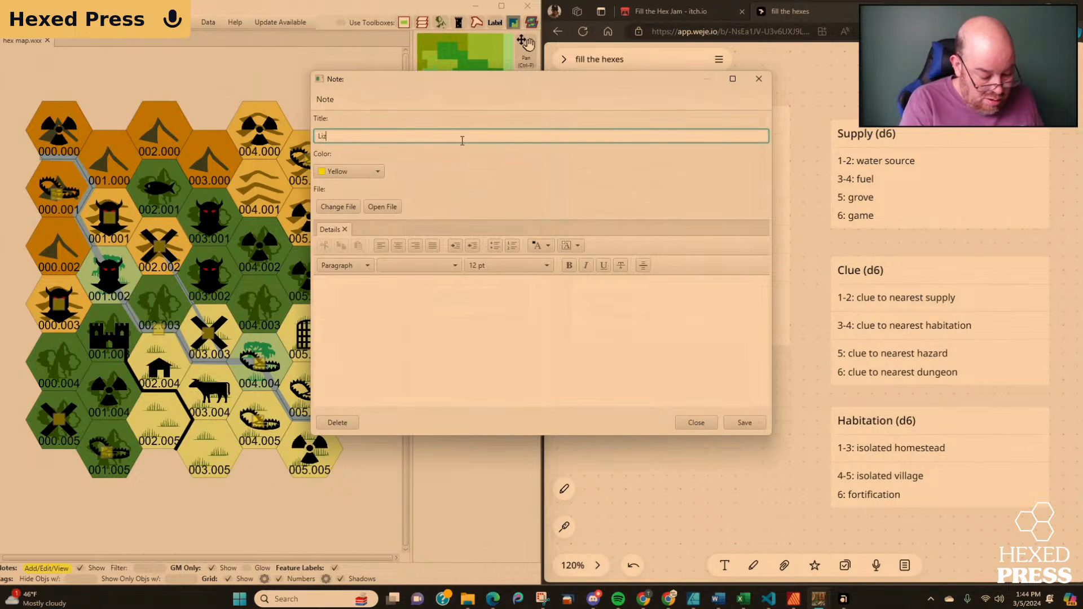
type("ard Men")
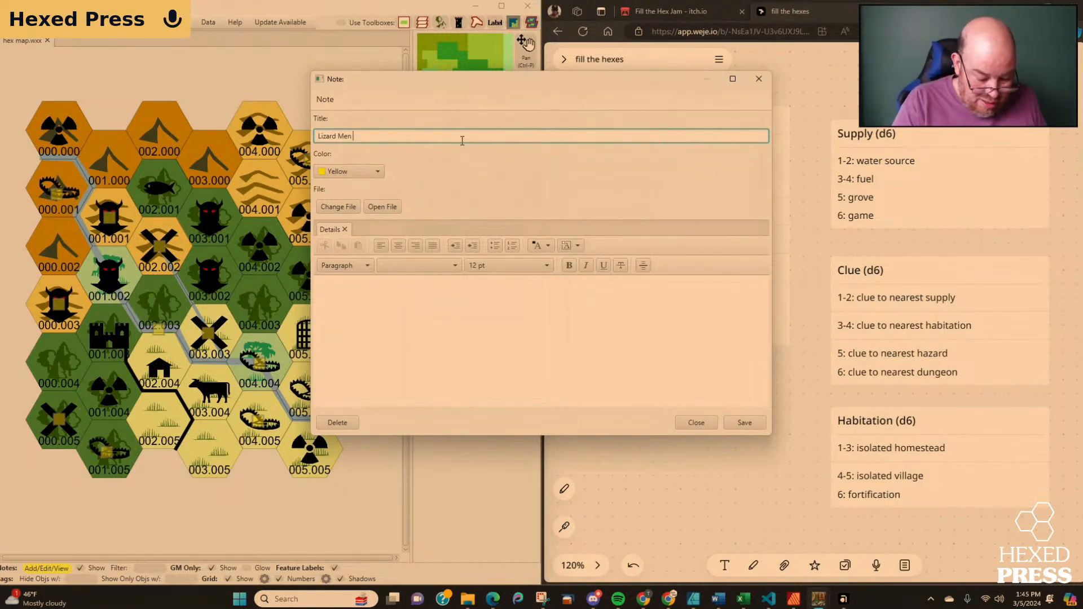
type("(22")
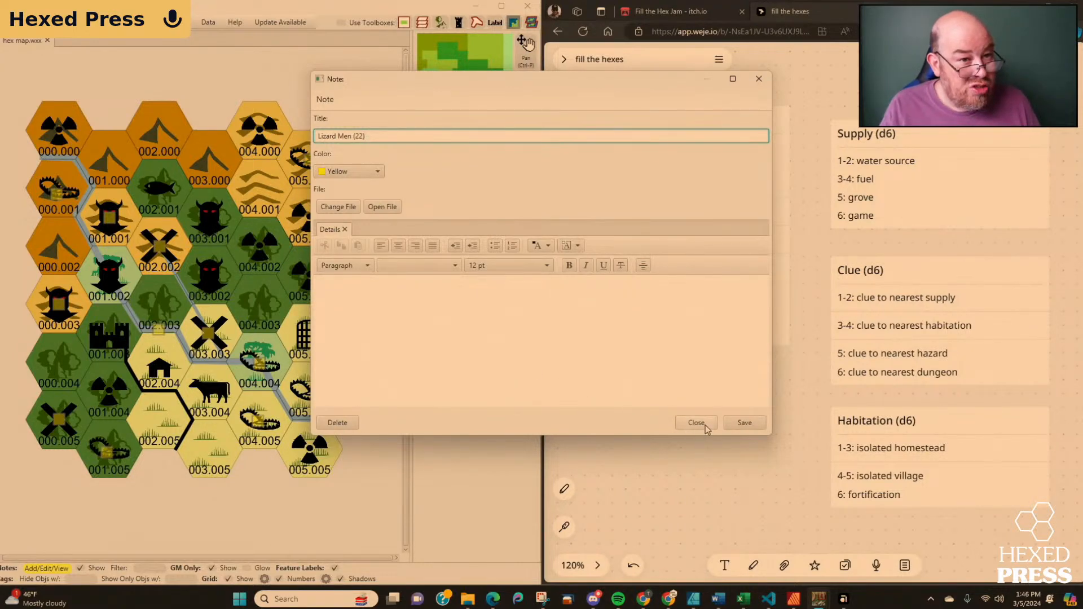
Enter "Village" in the lizard men note's details and save the note.
left_click(488, 310)
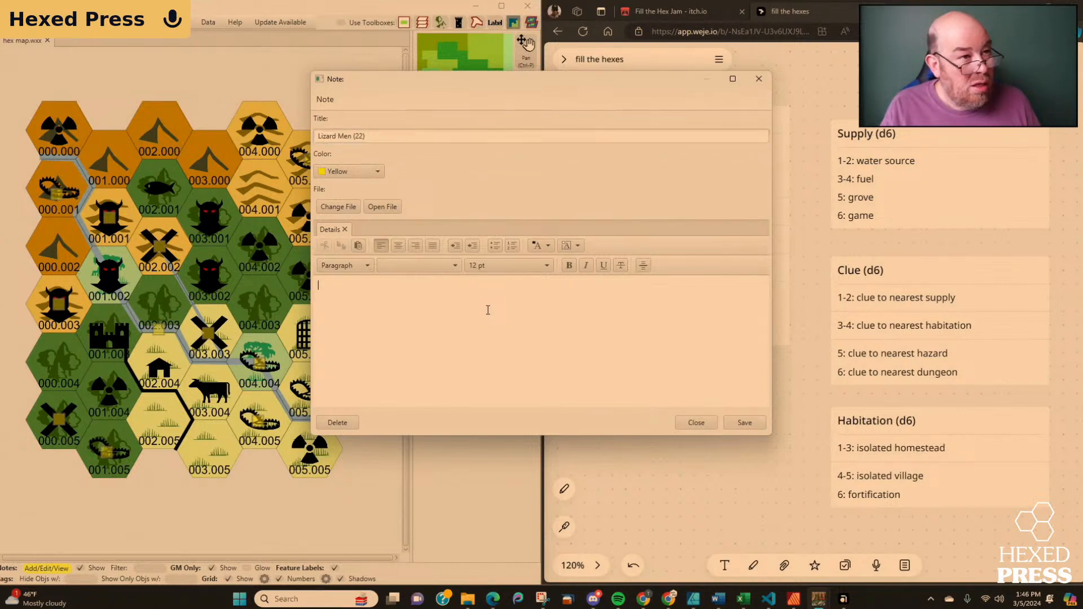
type("V")
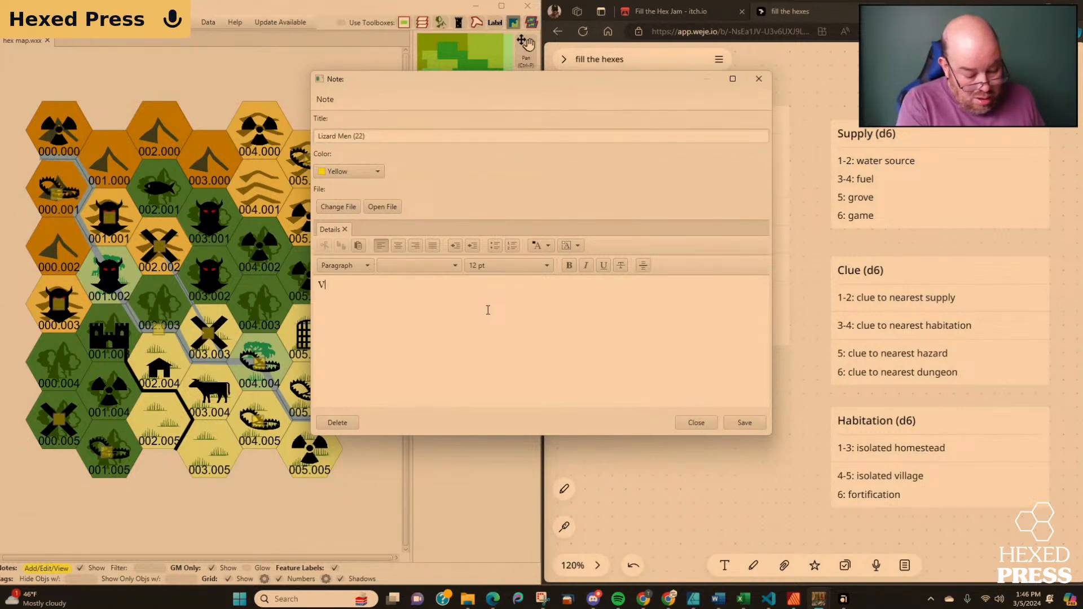
type("illage")
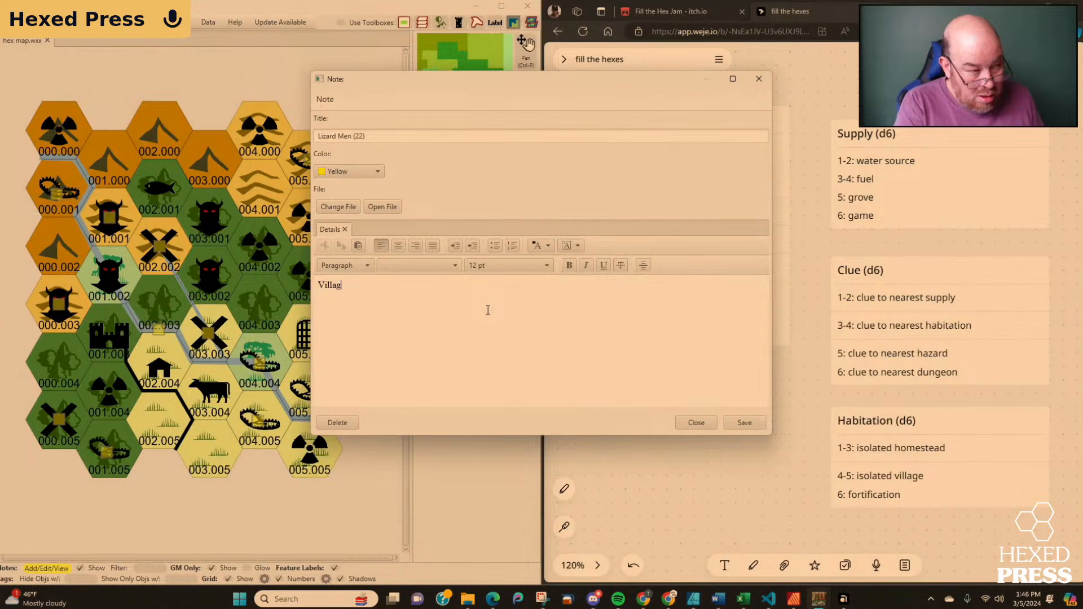
left_click(761, 424)
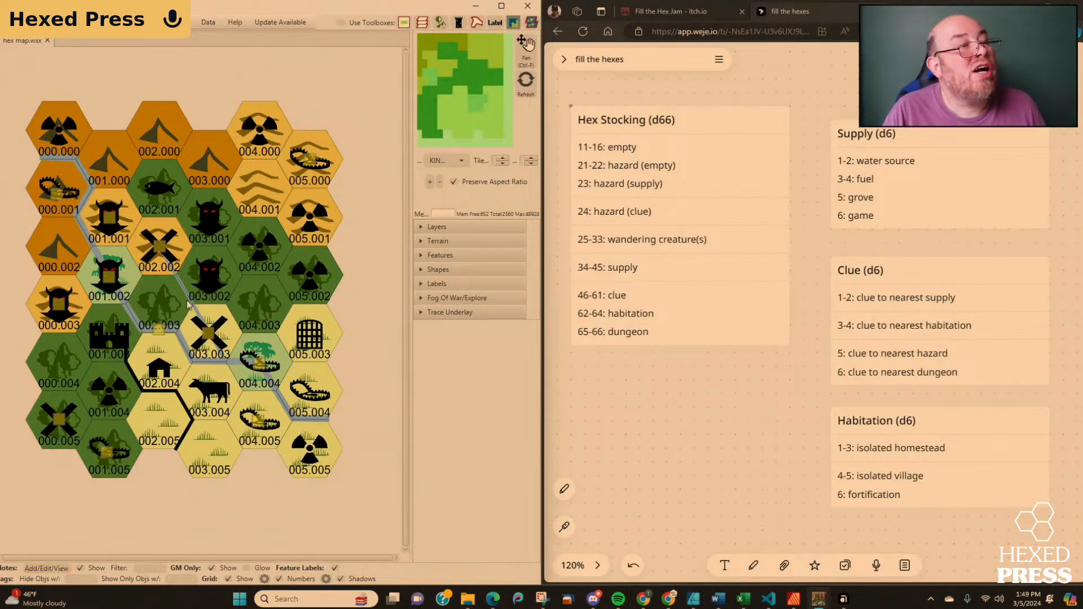
Add a note titled "Big Cat" to the creature in hex 003.001 and save it.
left_click(41, 568)
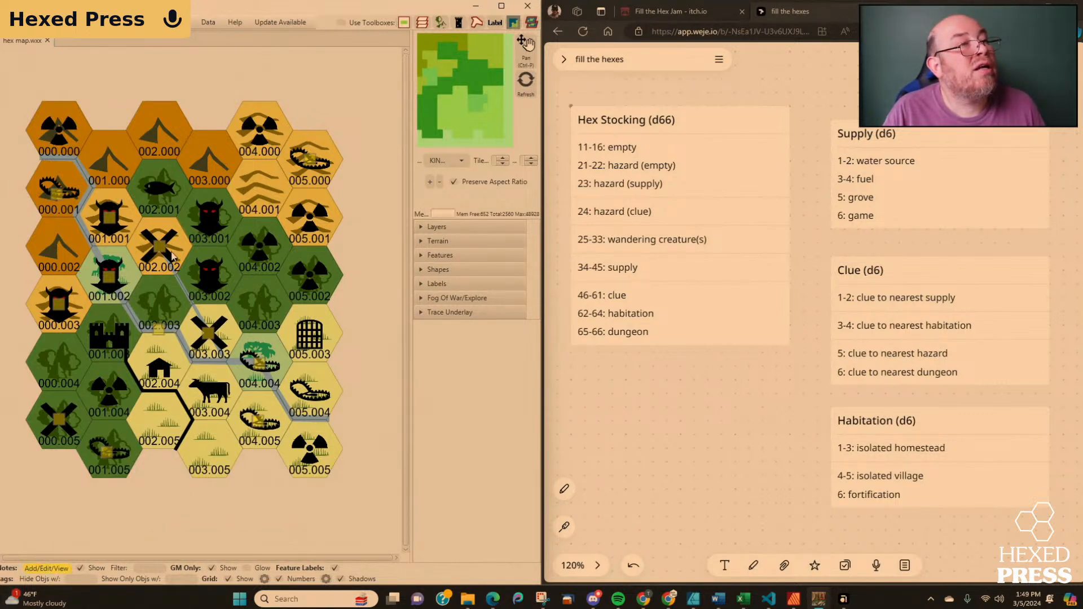
left_click(208, 219)
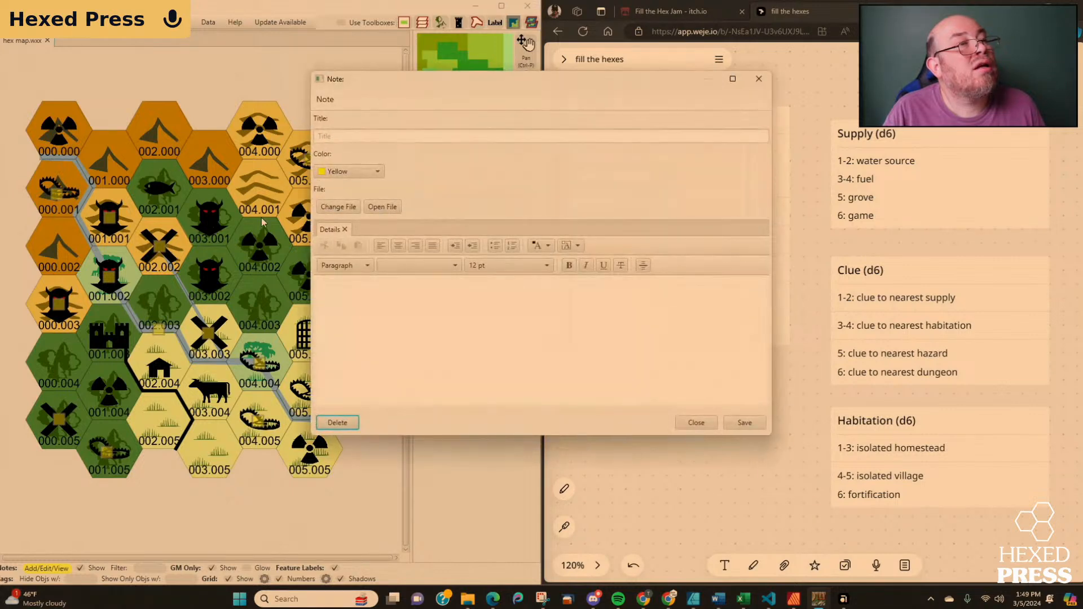
left_click(375, 136)
type("B")
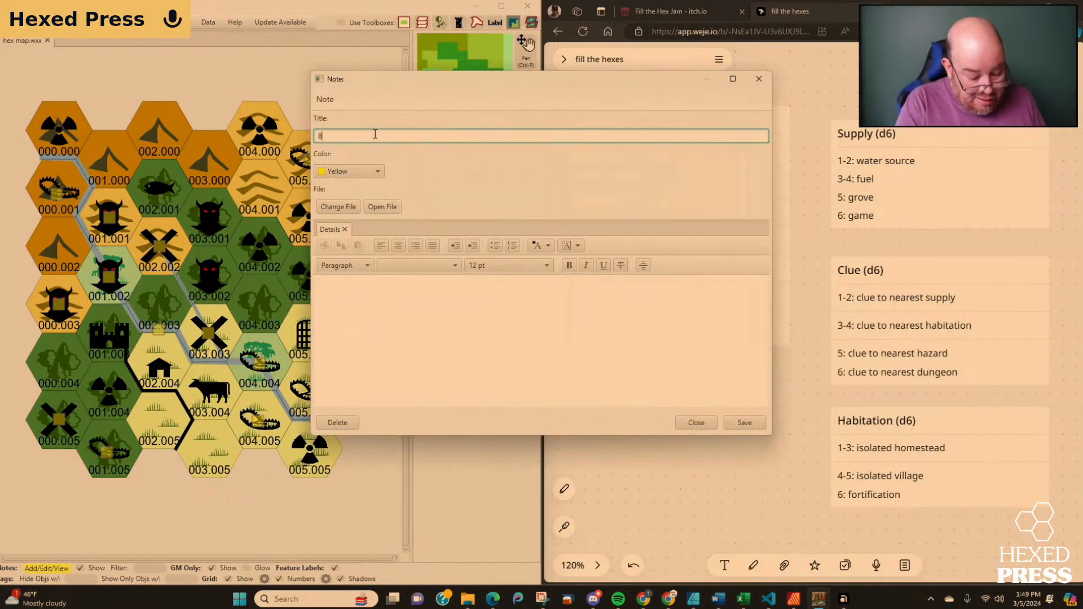
type("ig ")
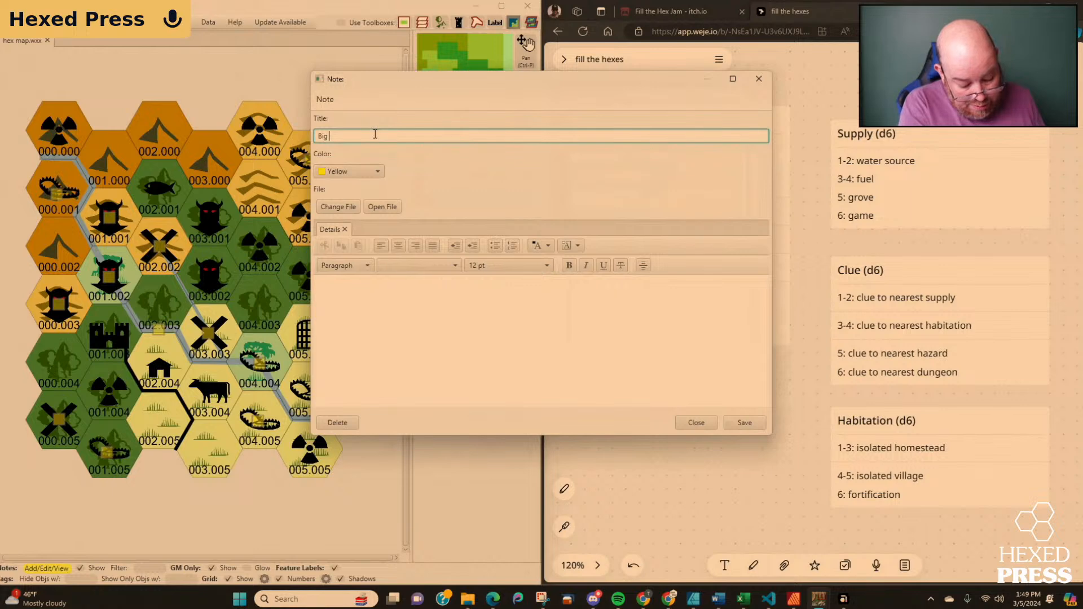
type("Cat")
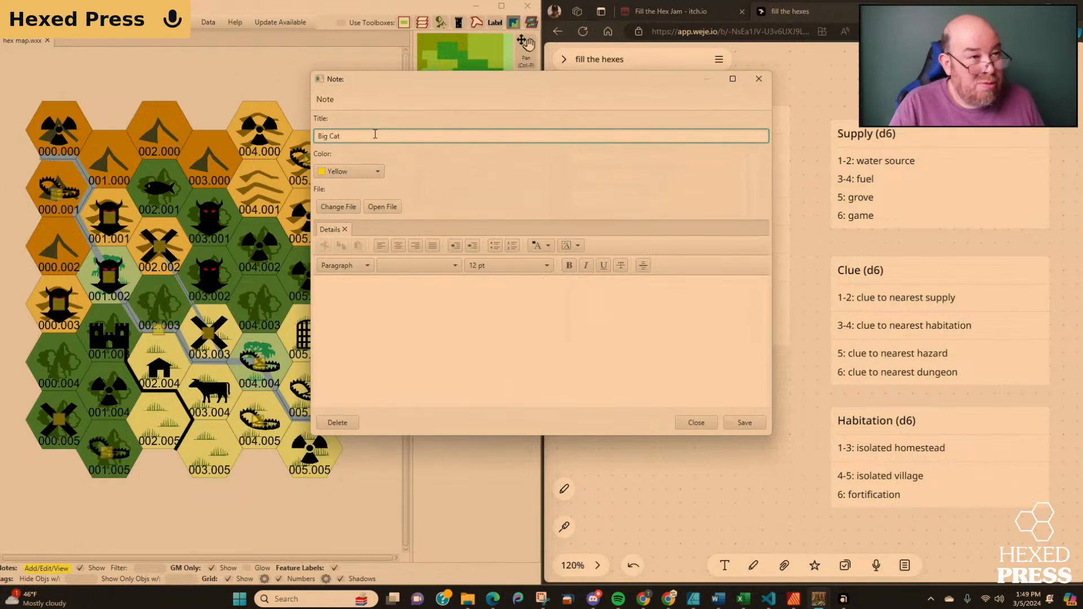
left_click(745, 422)
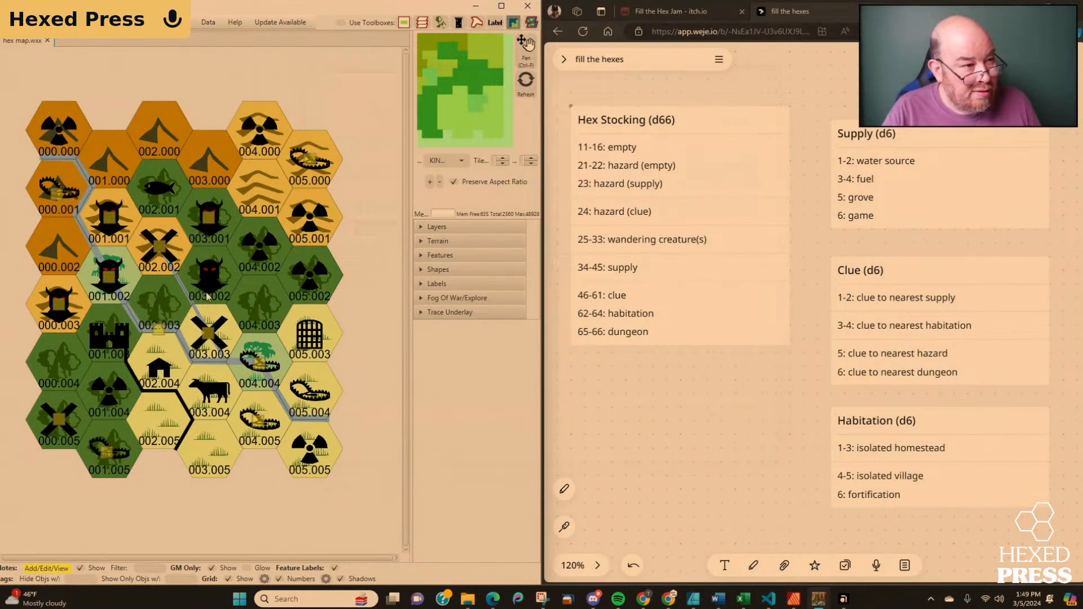
Add a note titled "Unicorn" to the creature in hex 003.002 and save it.
left_click(209, 276)
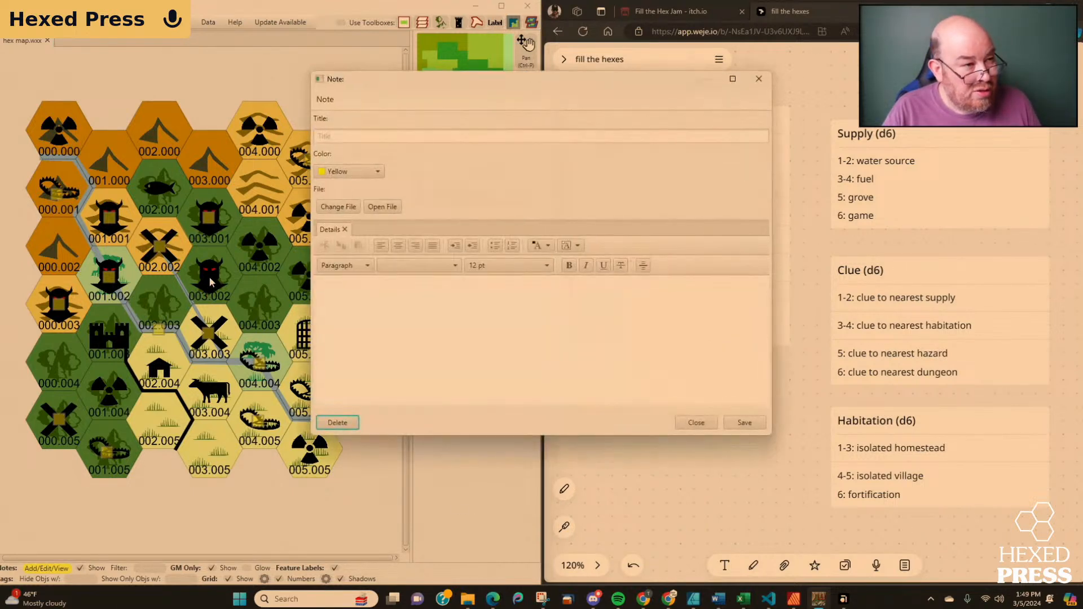
left_click(344, 136)
type("U")
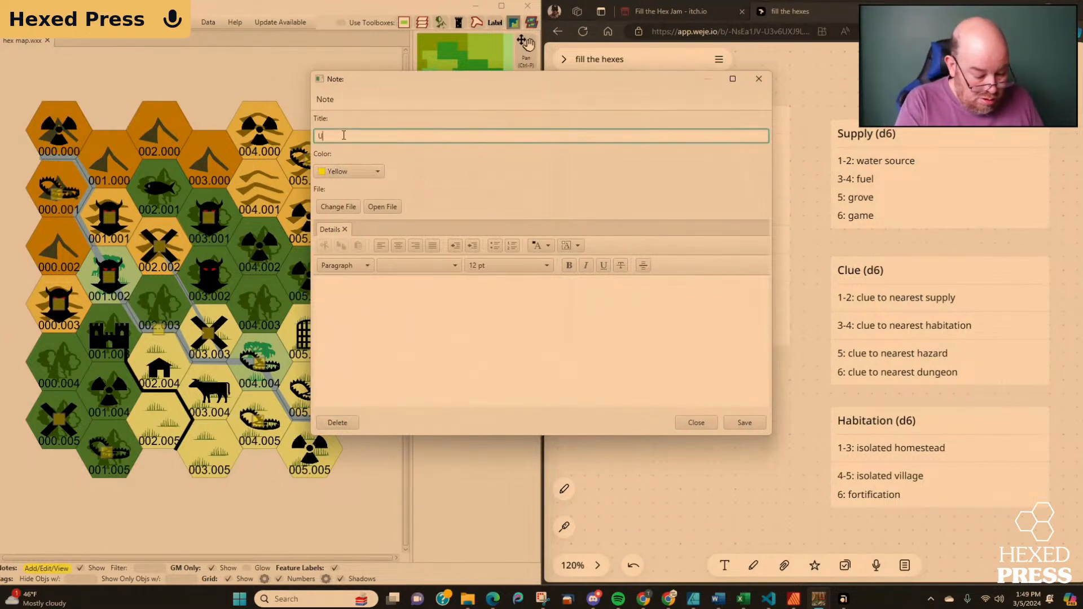
type("nicorn")
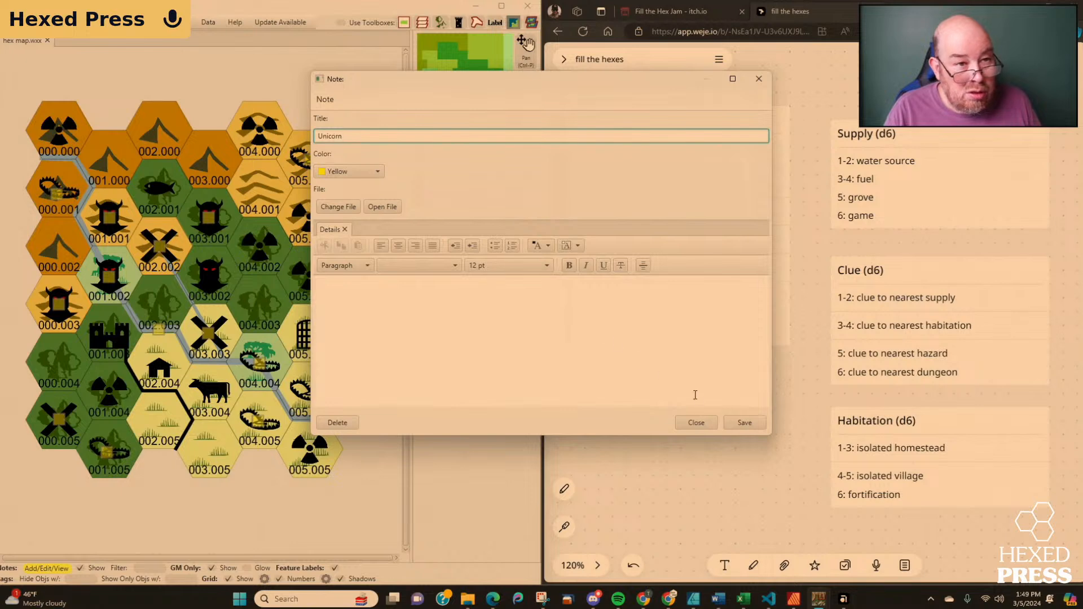
left_click(739, 418)
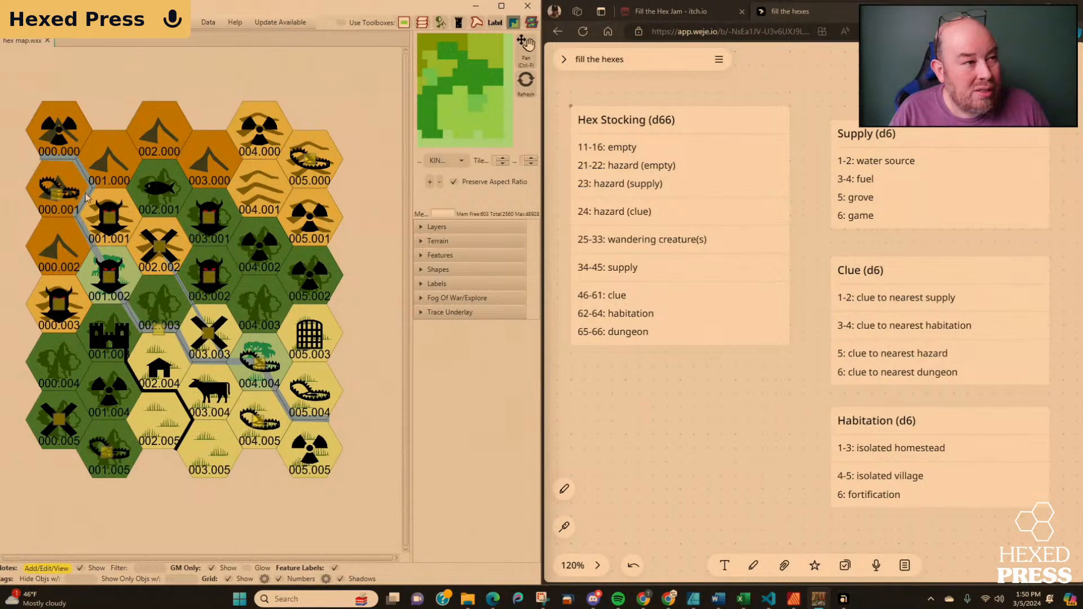
Add a note titled "Clue to the Cloud Giant's Flying Fortress" to the symbol in hex 000.000 and save it.
left_click(58, 145)
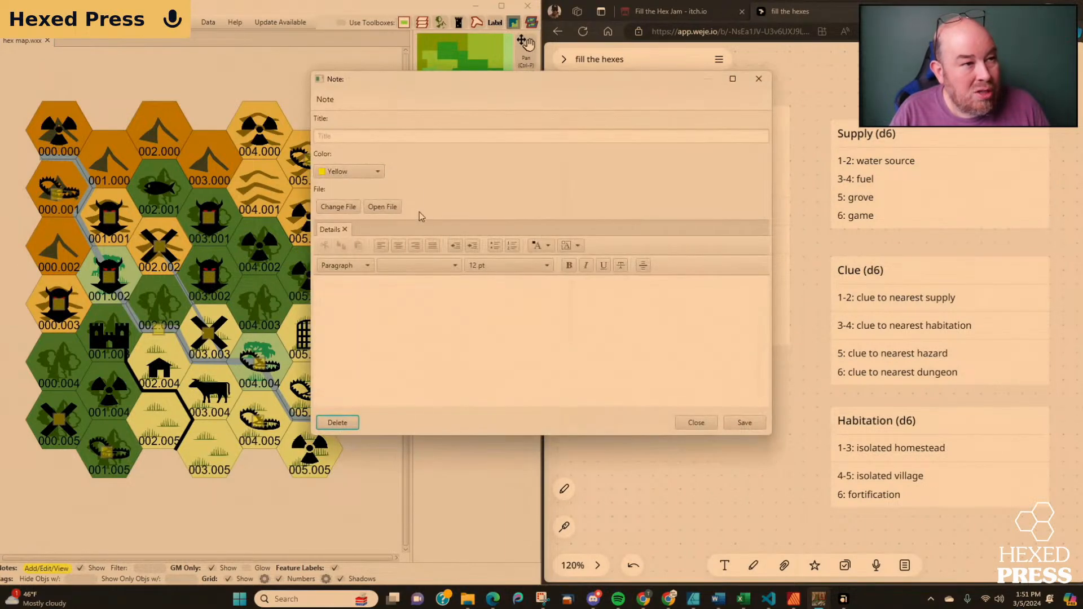
left_click(407, 137)
type("clue (")
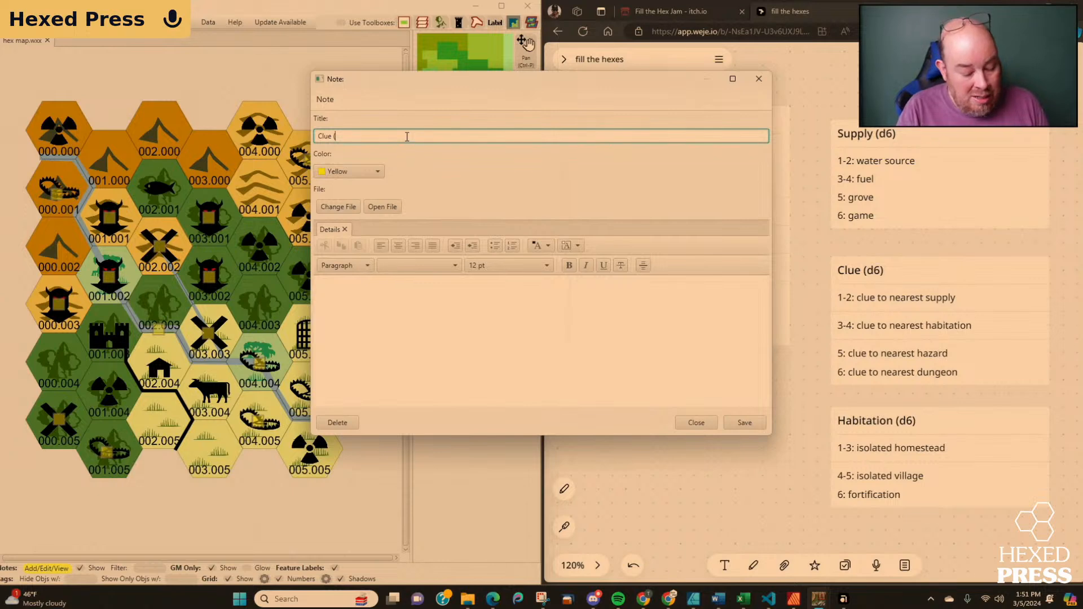
key("BackSpace")
type("to th")
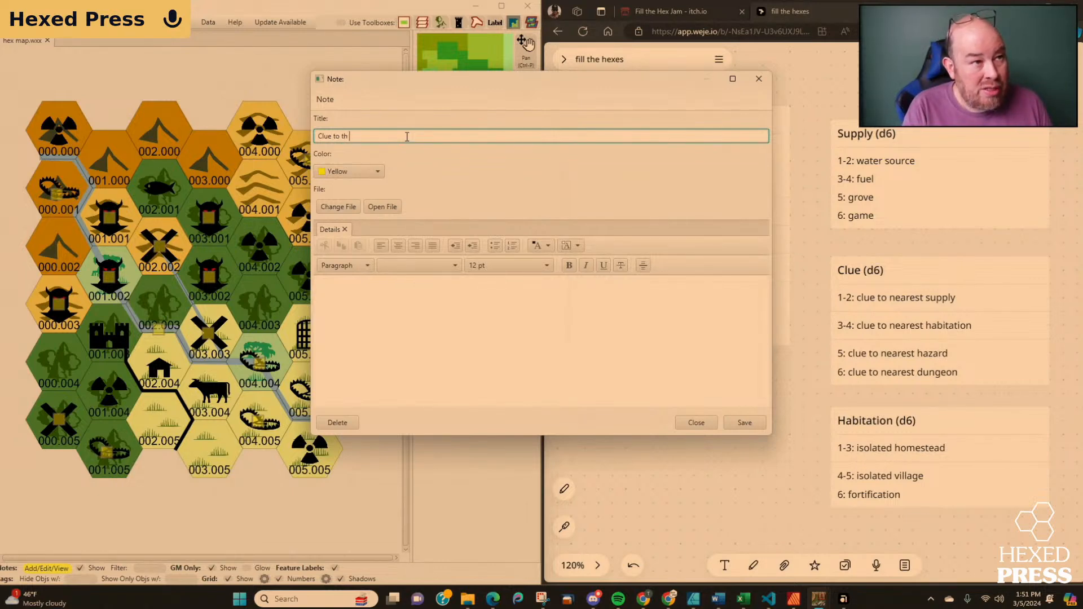
type("e Sto")
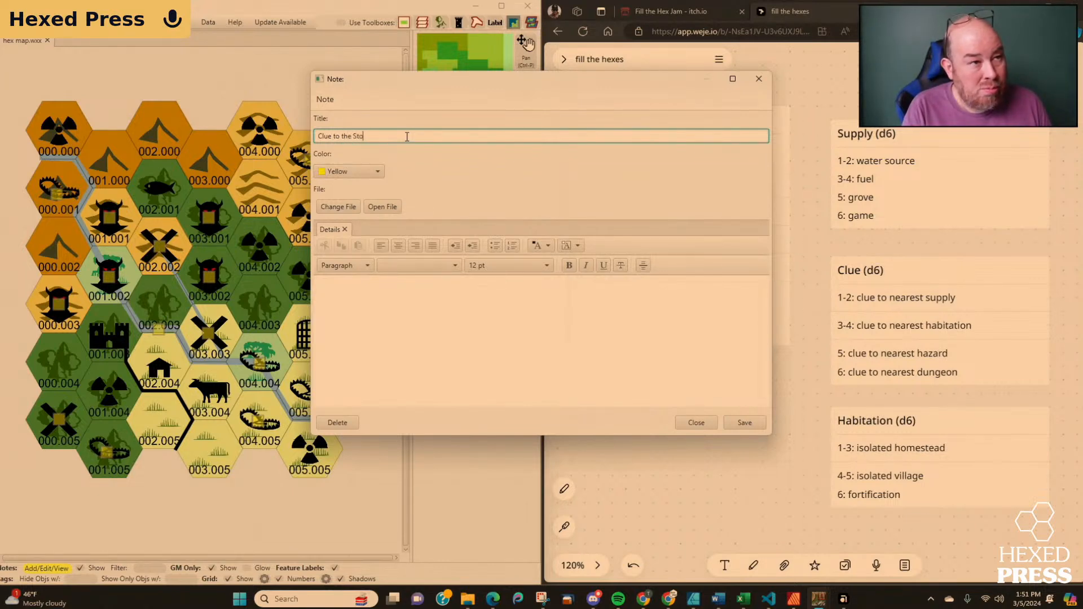
key("BackSpace")
key("BackSpace")
key("BackSpace")
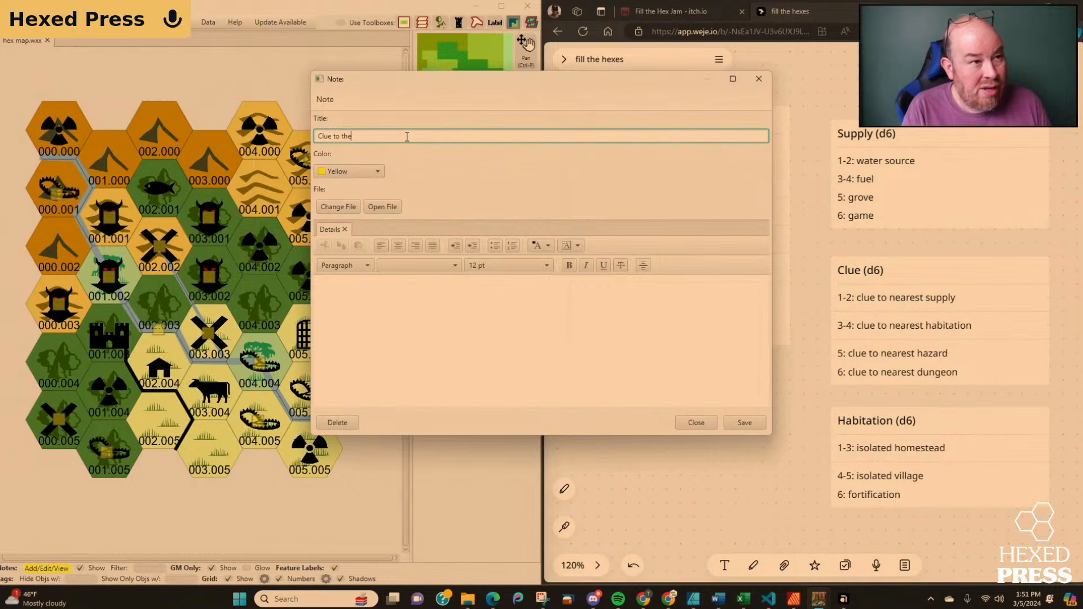
type("Cloud Gi")
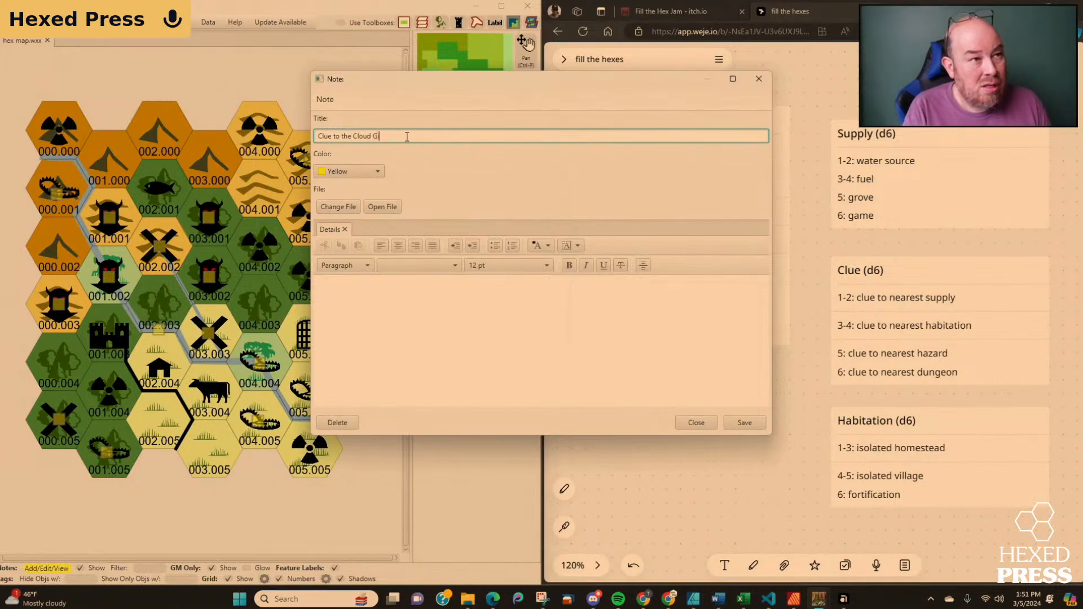
type("ant's Flying ")
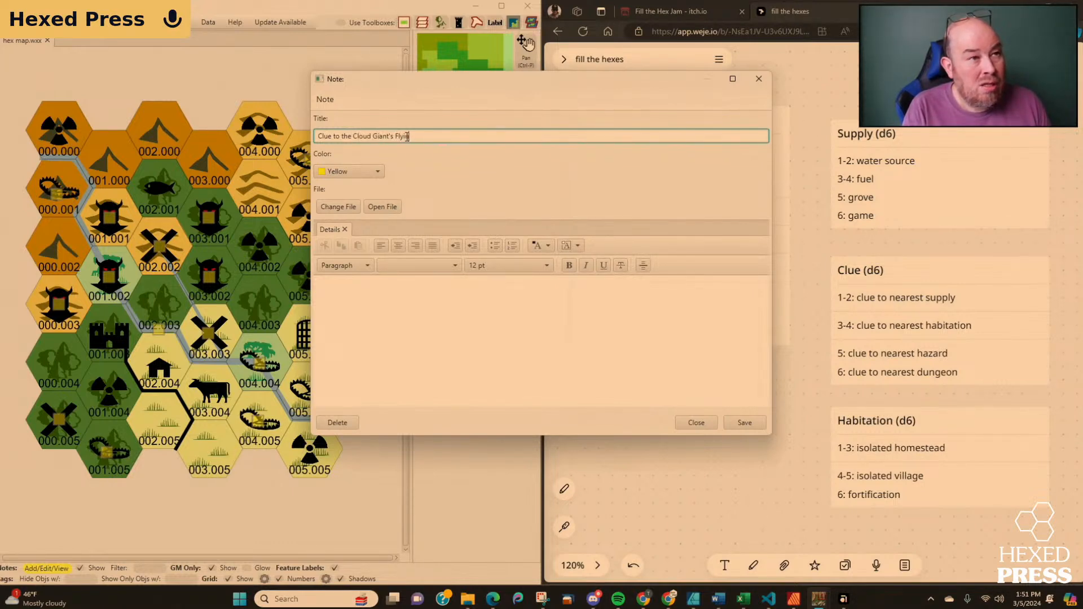
type("Fortress")
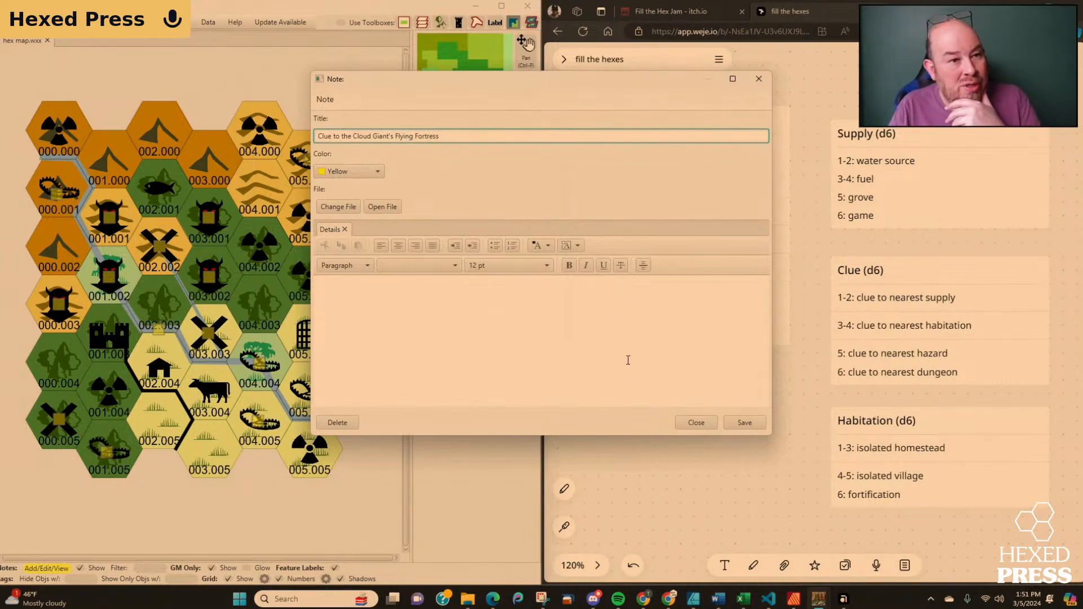
left_click(736, 423)
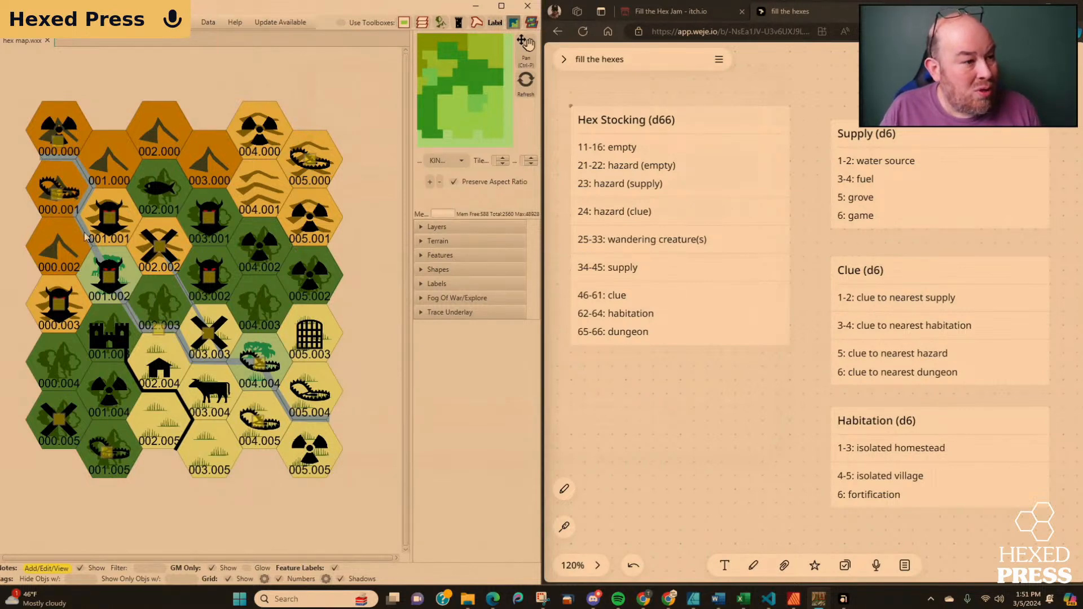
Retitle the hazard note in hex 000.001 as "Hazard (clue to the dungeon)" and save it.
left_click(56, 193)
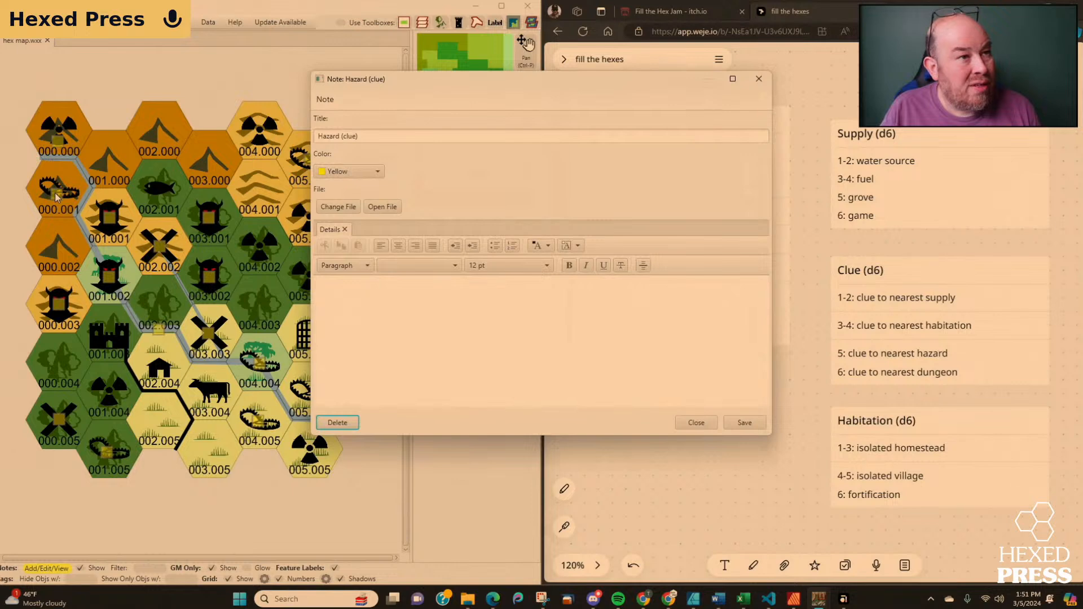
left_click(708, 426)
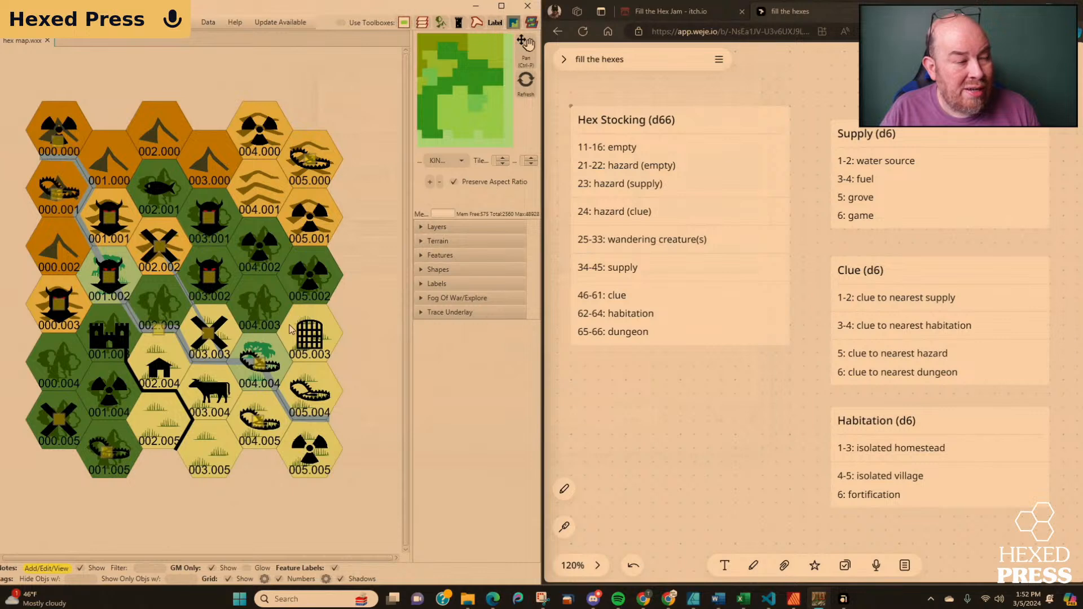
left_click(57, 194)
left_click(401, 137)
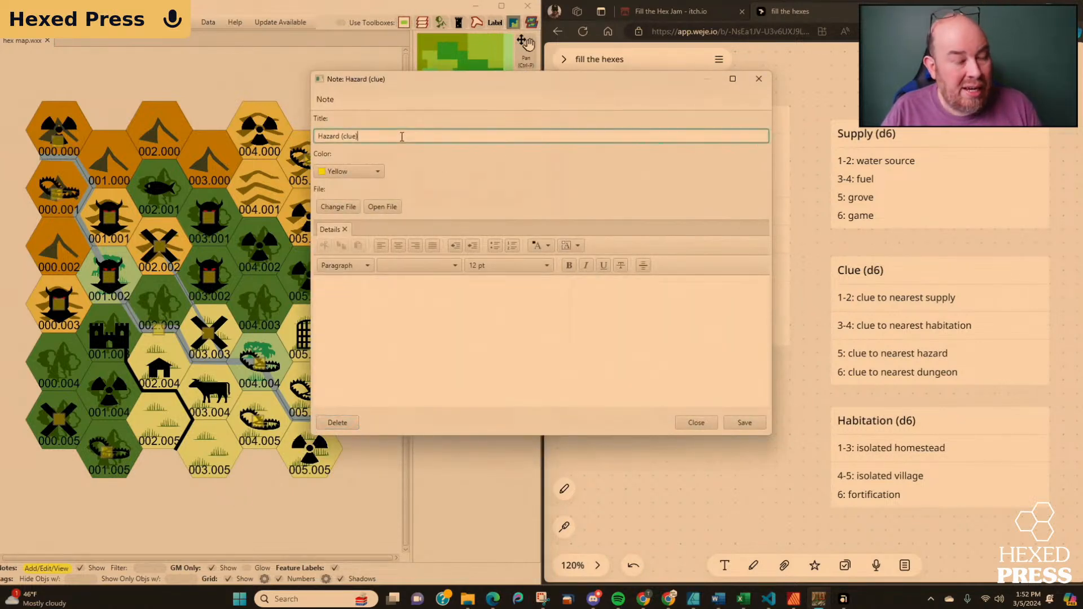
key("BackSpace")
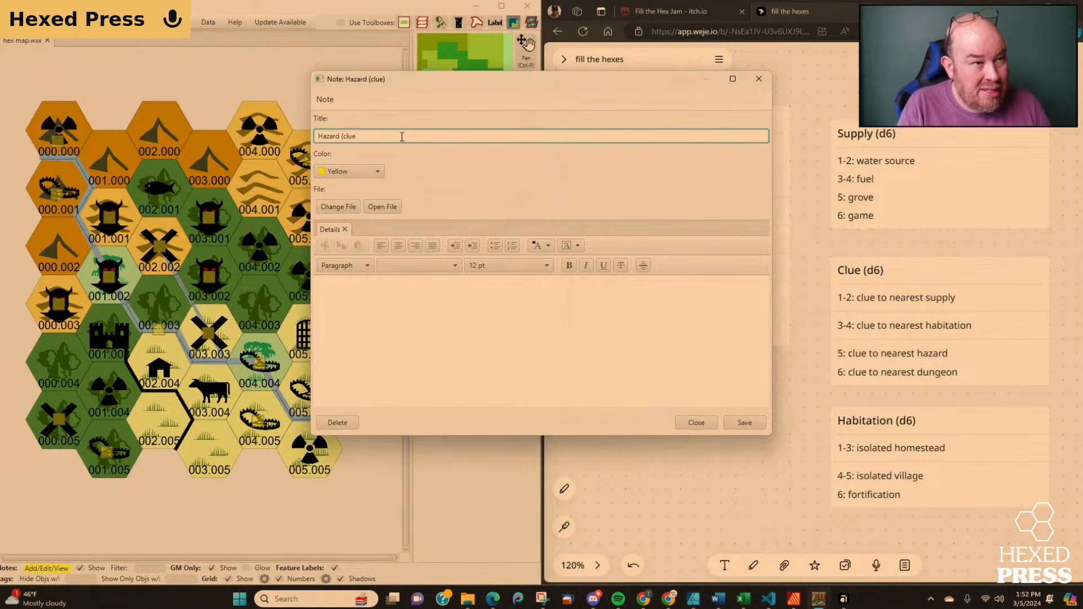
type("to the dungeon")
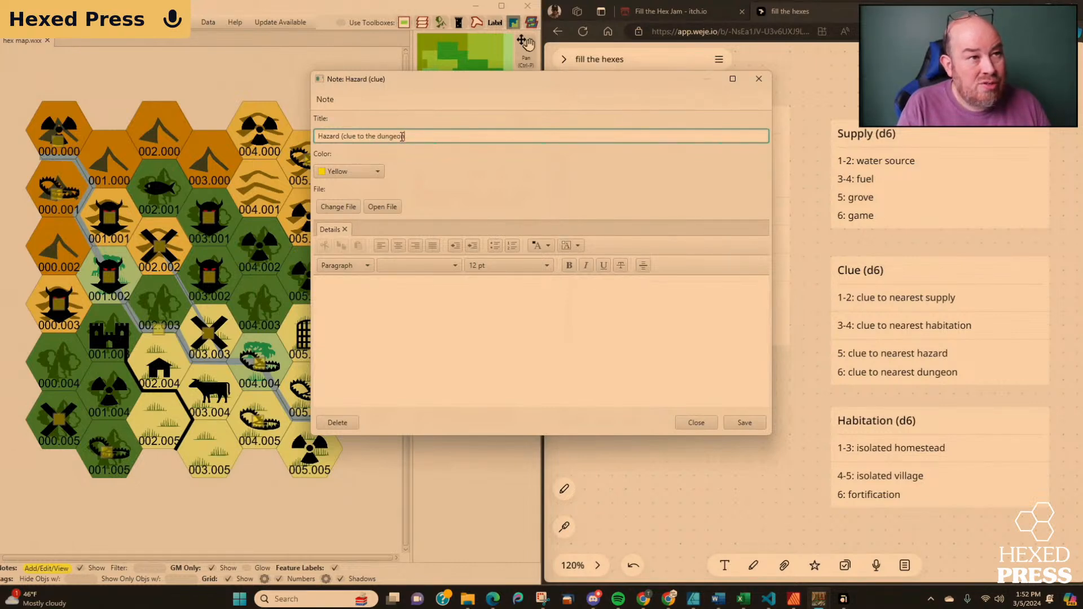
type(")")
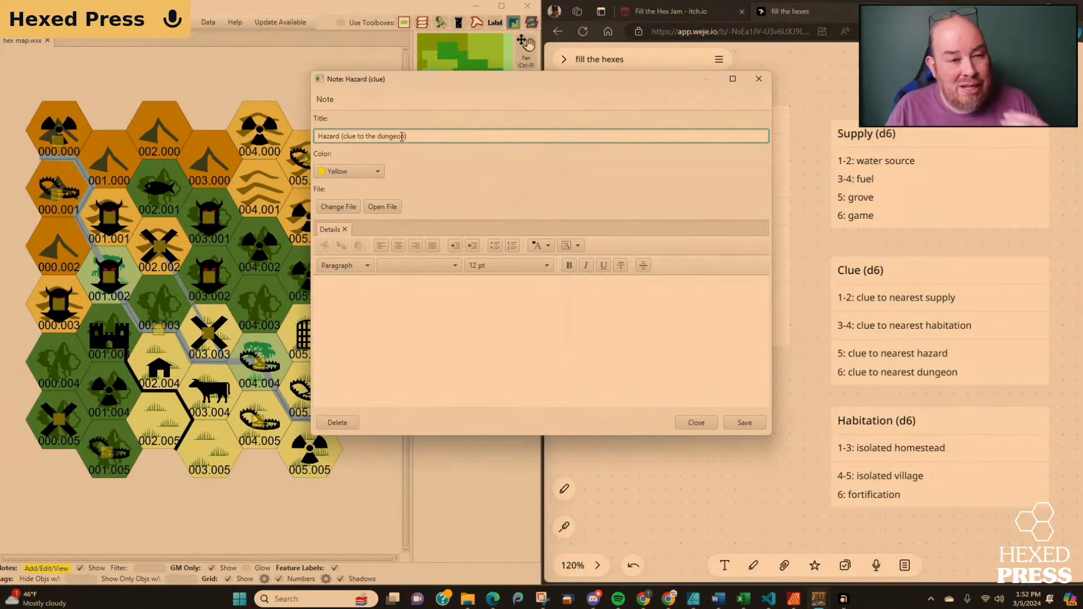
left_click(745, 423)
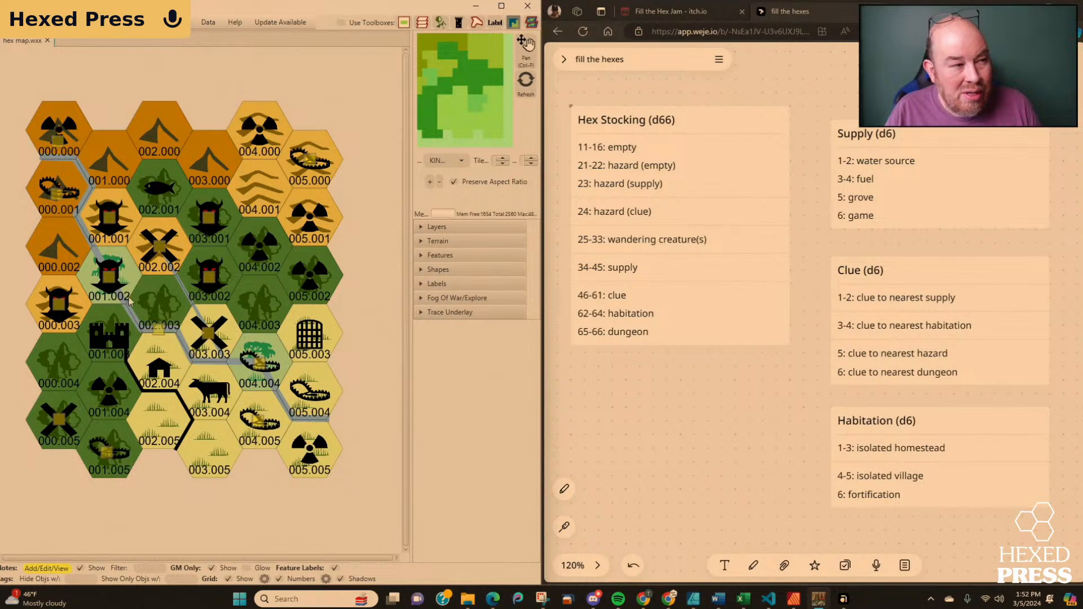
Begin the details of the hazard note in hex 000.001 with "Remants of a past culture that followed the river".
left_click(58, 197)
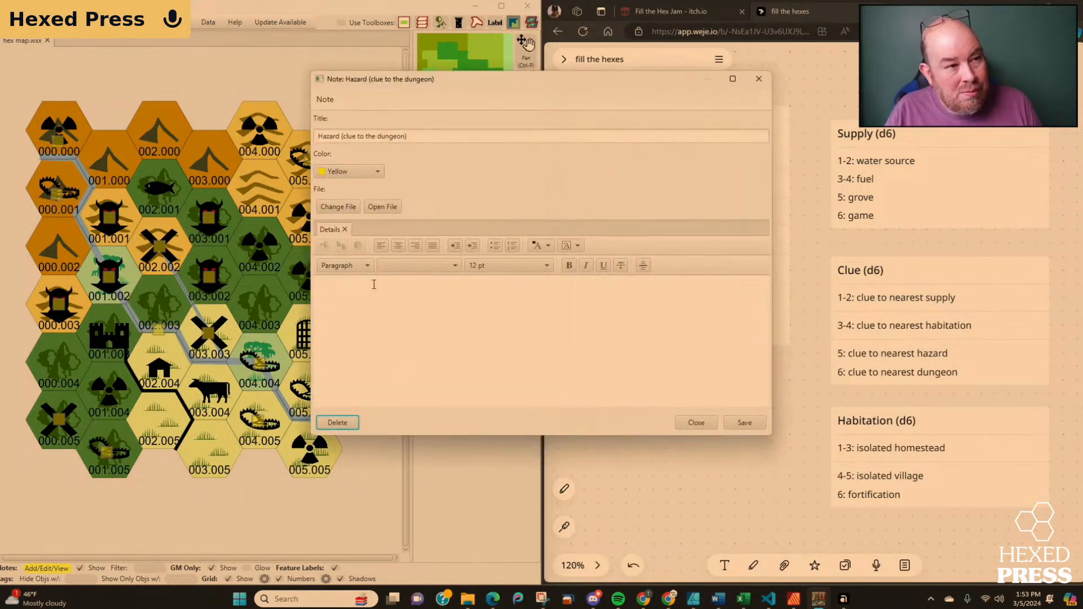
left_click(378, 290)
type("S")
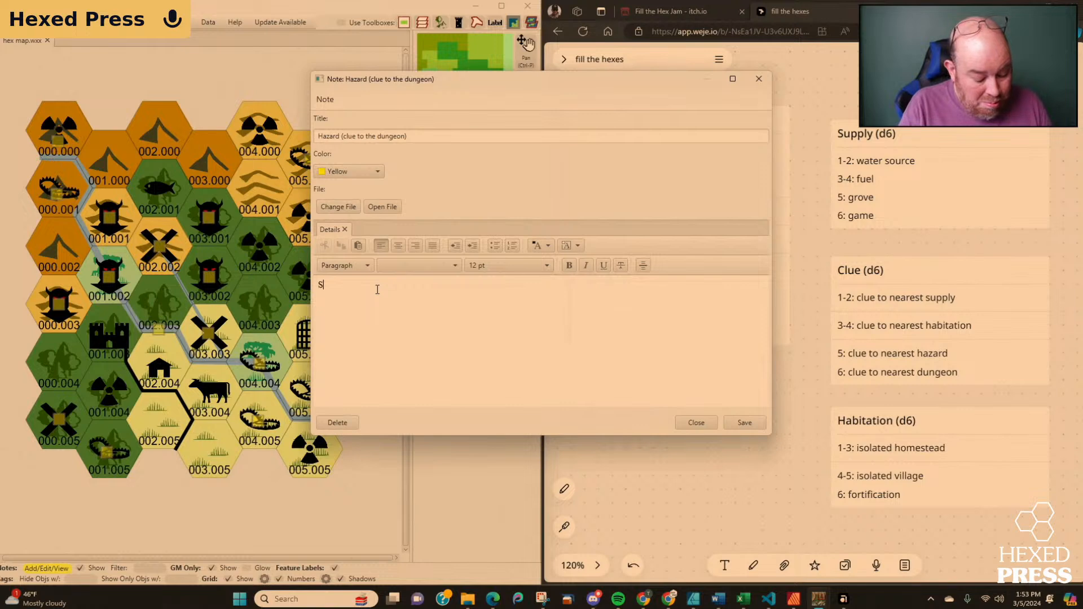
type("ome past")
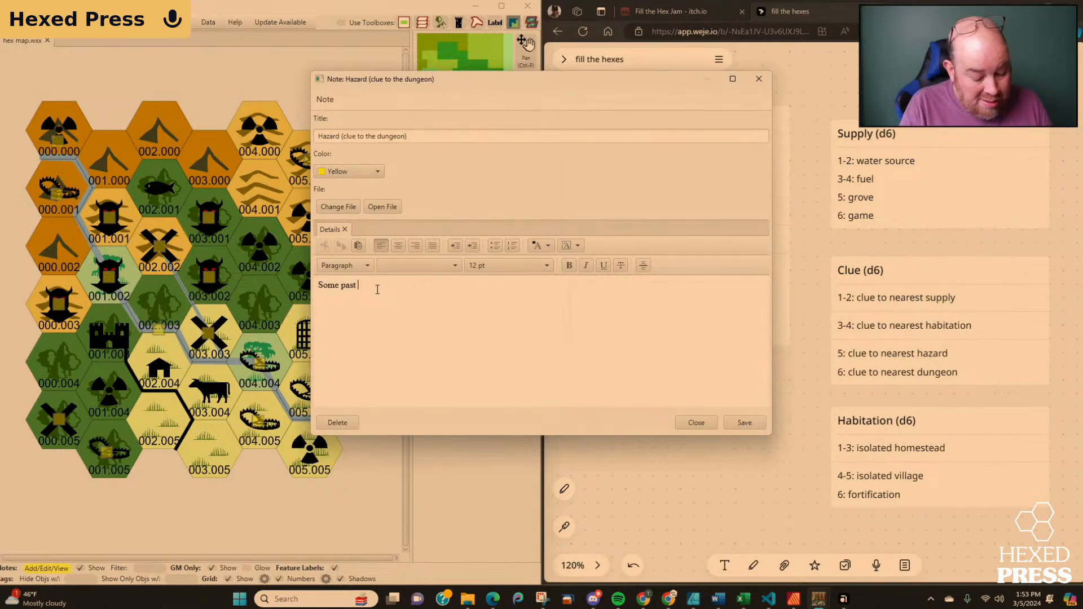
key("BackSpace")
key("BackSpace")
key("BackSpace")
key("BackSpace")
key("BackSpace")
key("BackSpace")
key("BackSpace")
key("BackSpace")
key("BackSpace")
key("BackSpace")
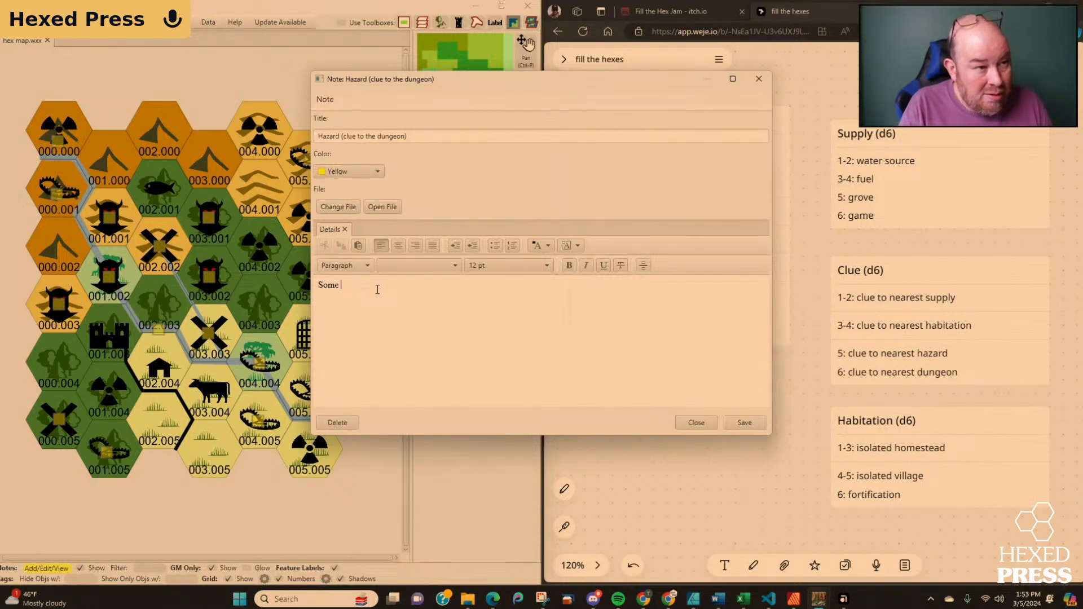
type("Rema")
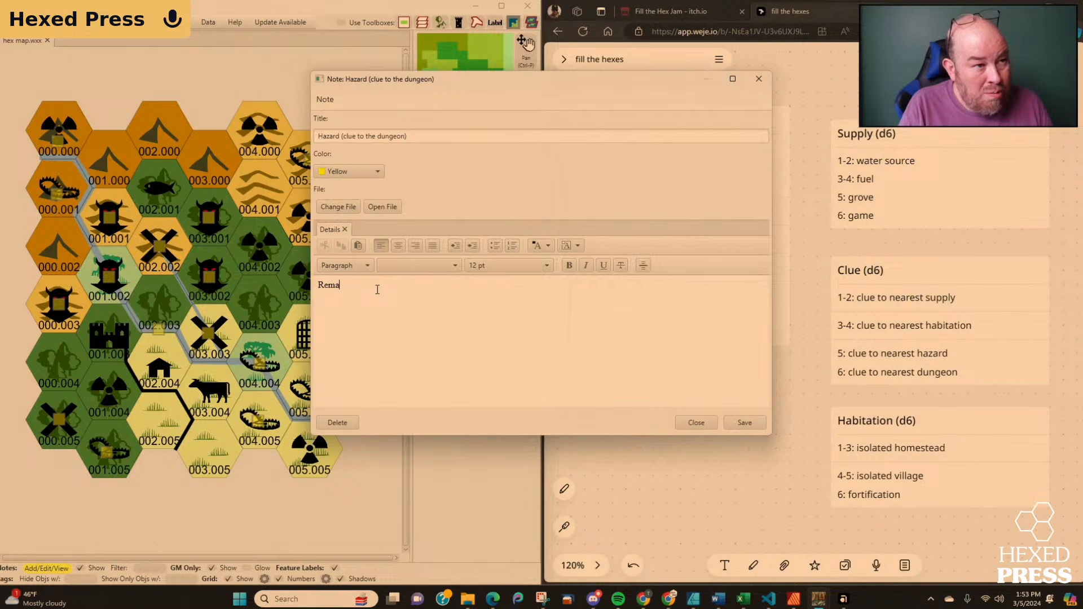
type("nts of a p")
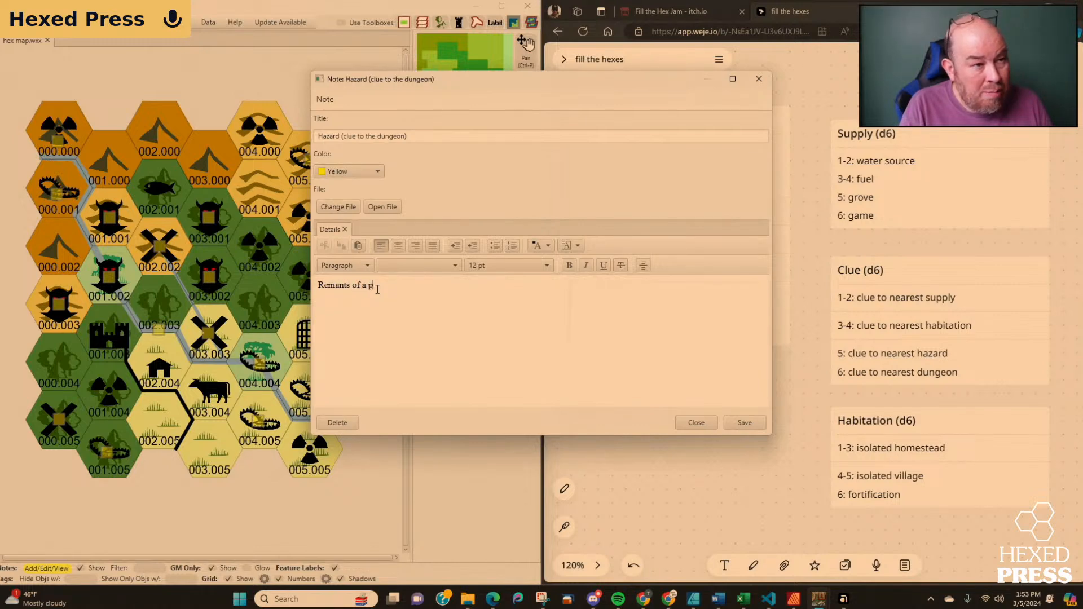
type("ast culture ")
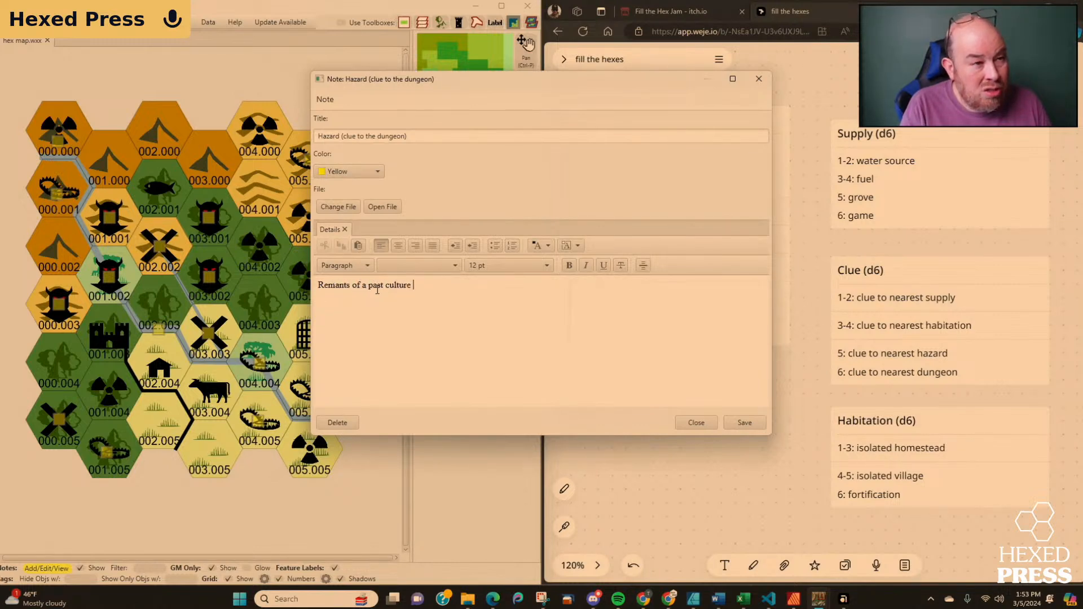
type("that followed")
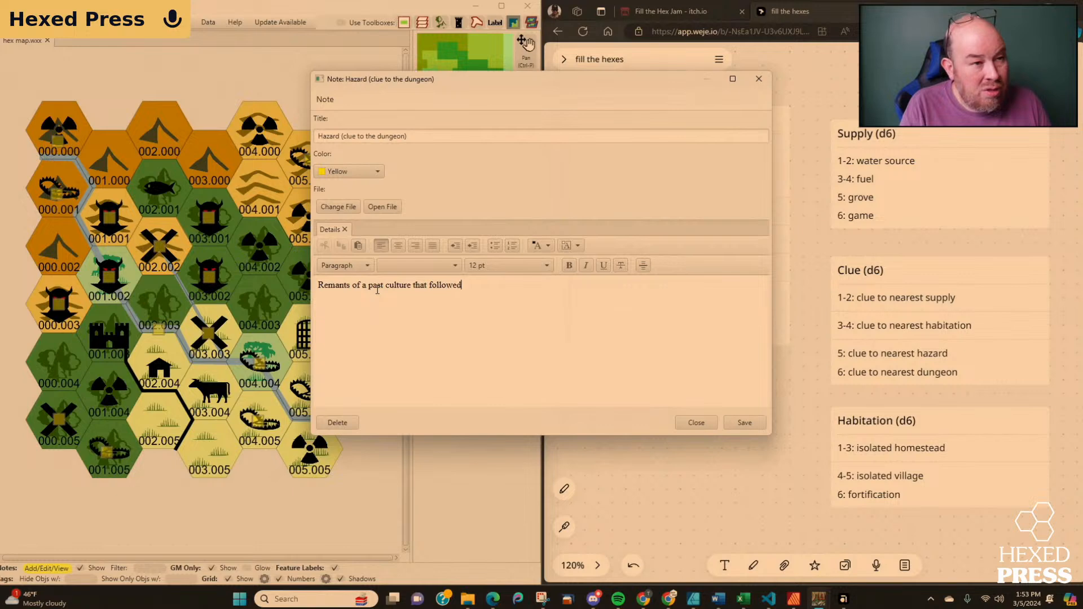
type(" the river.")
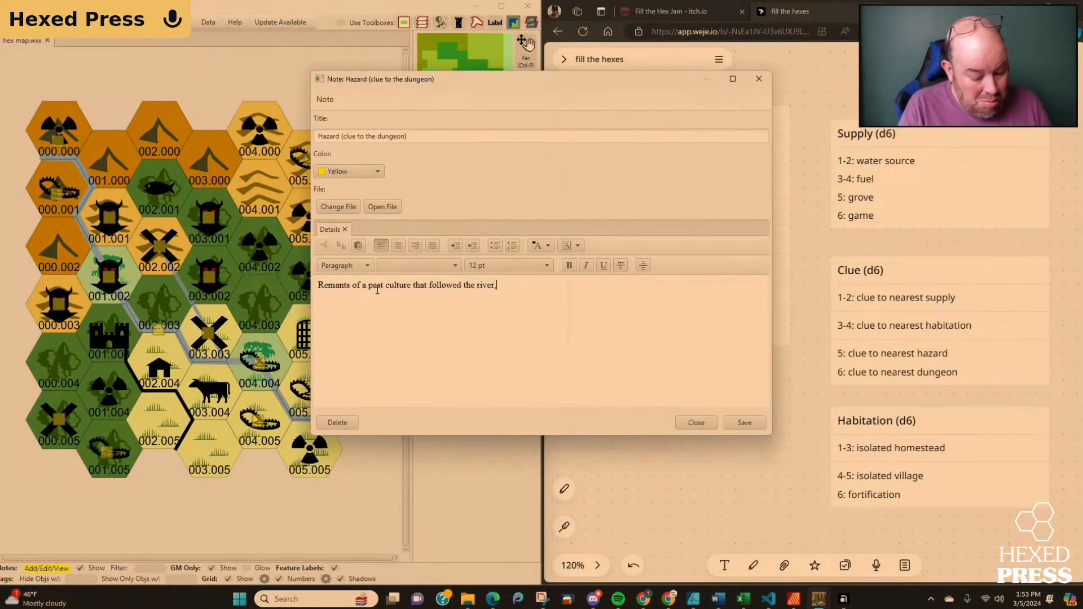
Complete the hazard note's details with "A monument with a pictograph that shows the location of the Dungeon." and save it.
key("BackSpace")
type(". A mom")
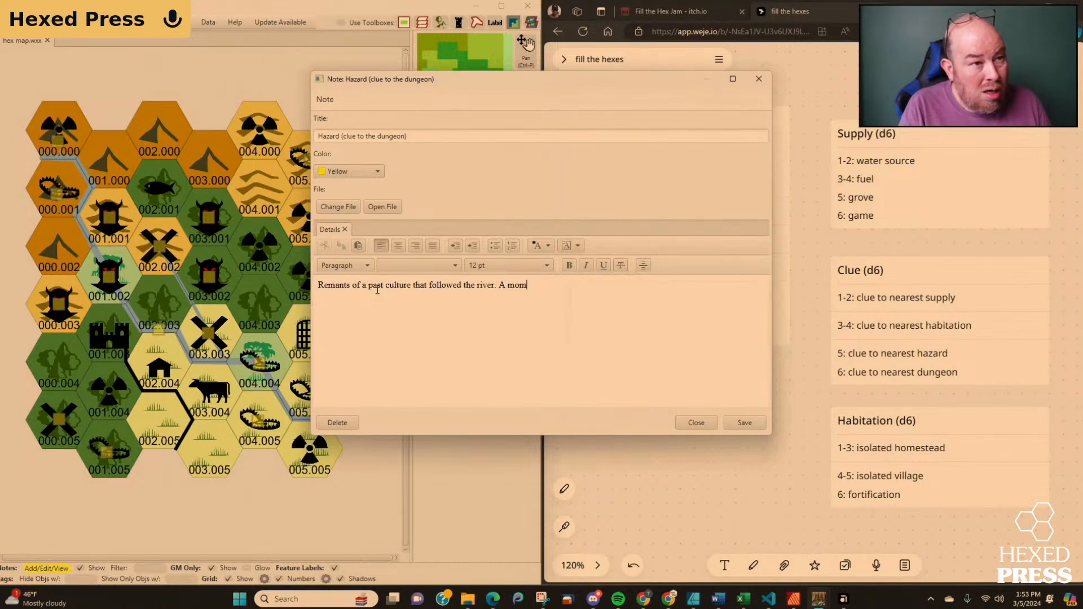
key("BackSpace")
type("nument ")
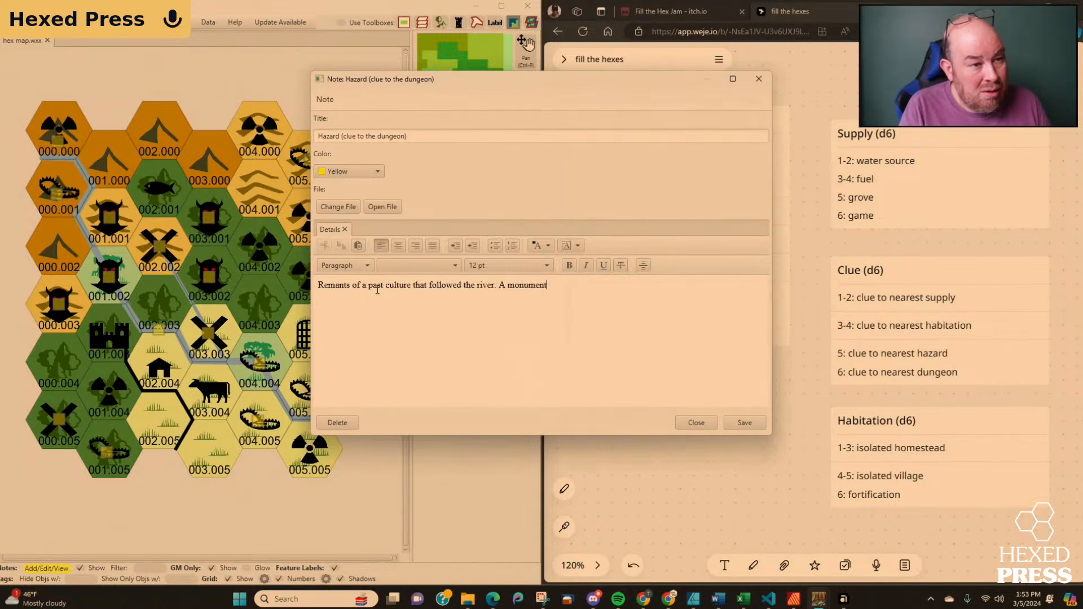
type("with a pict")
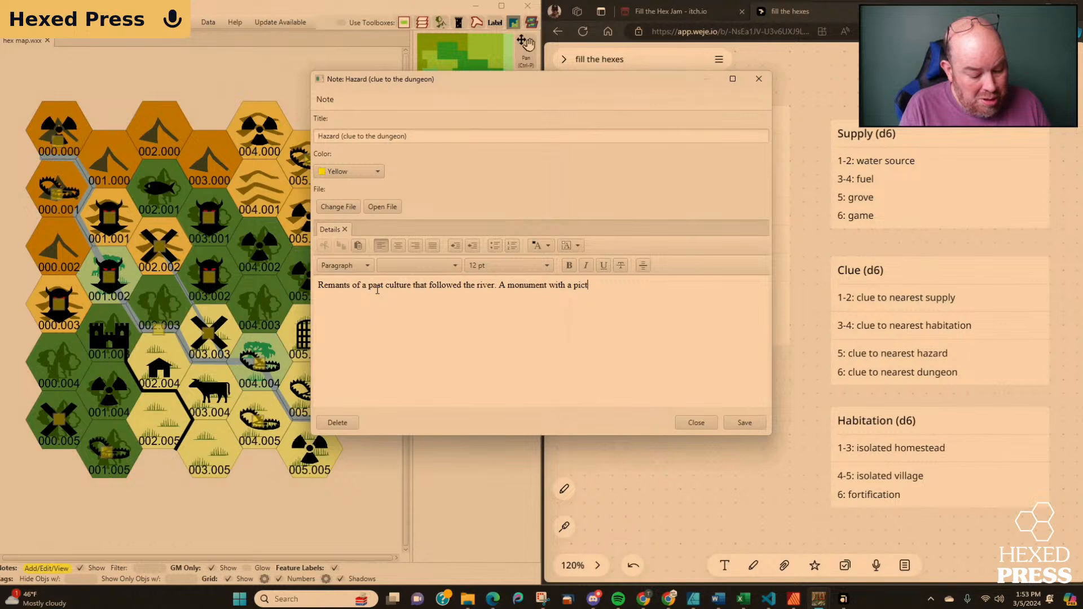
type("ograph that")
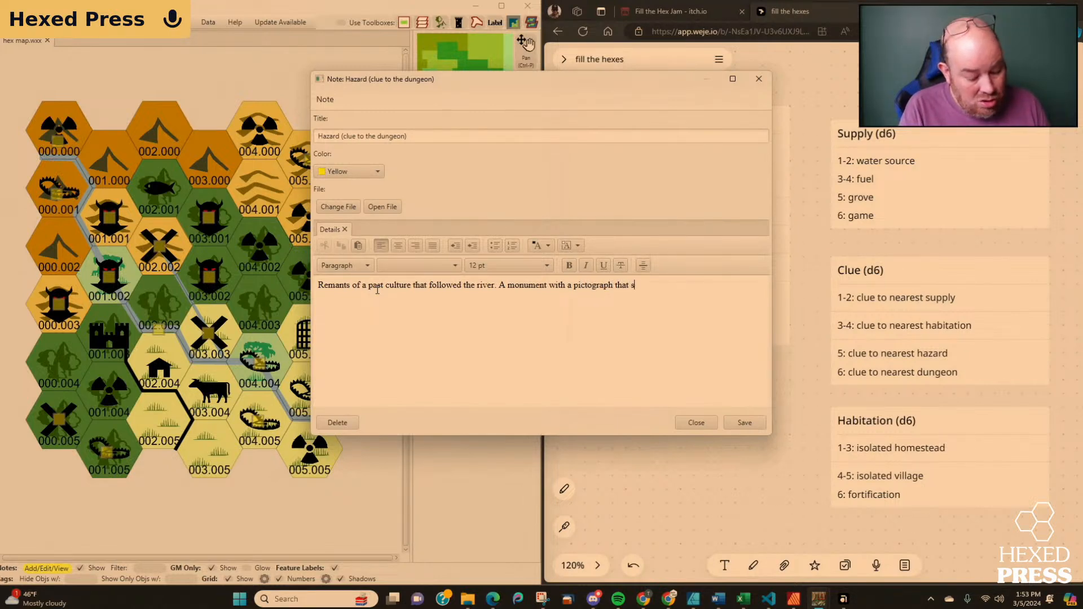
type(" shows the location of the ")
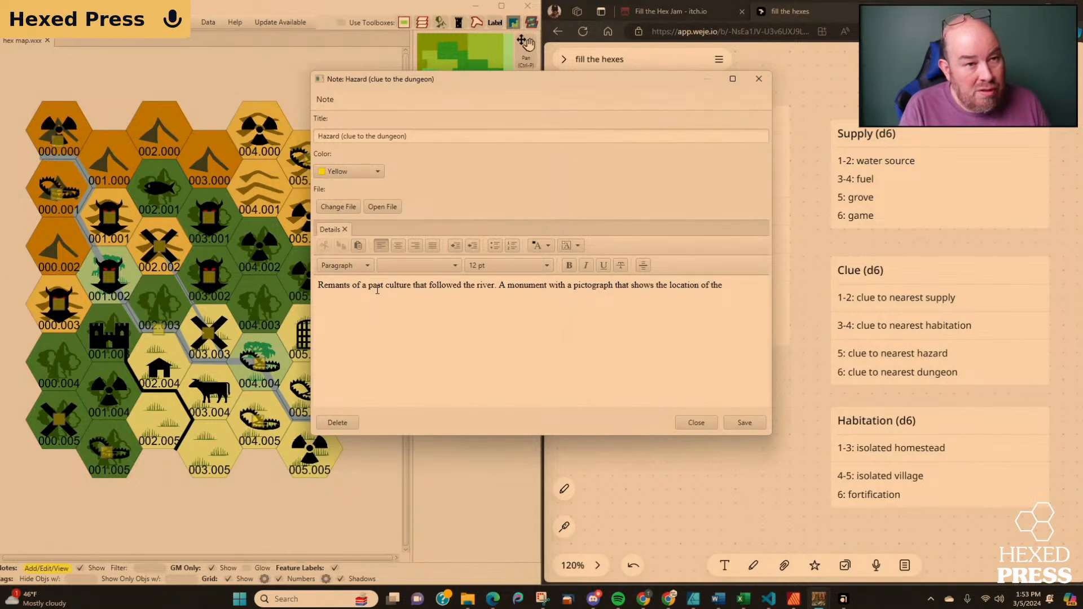
type("Dungeon")
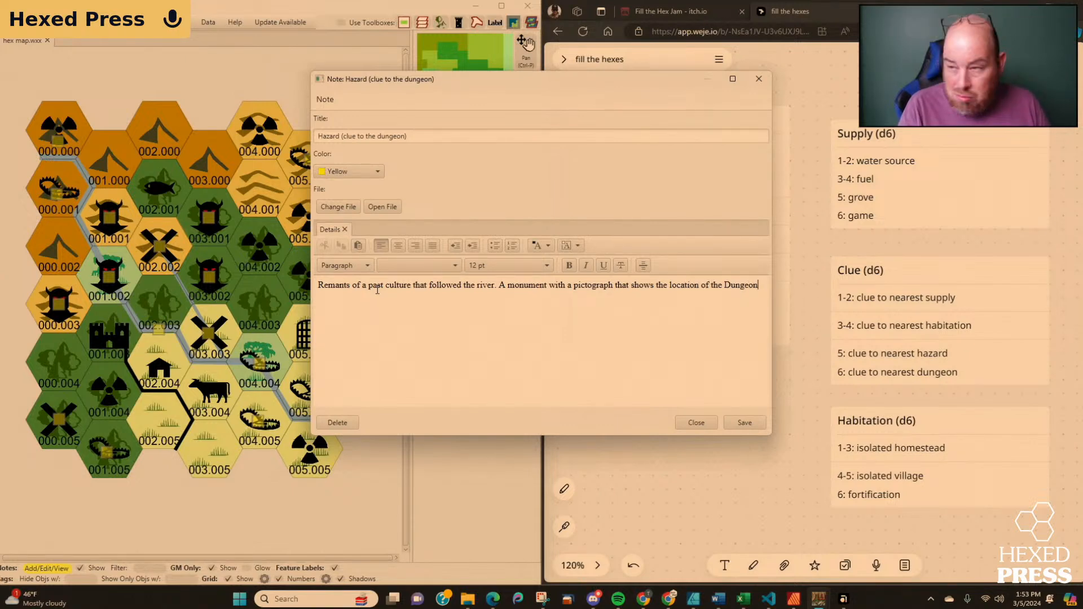
type(".")
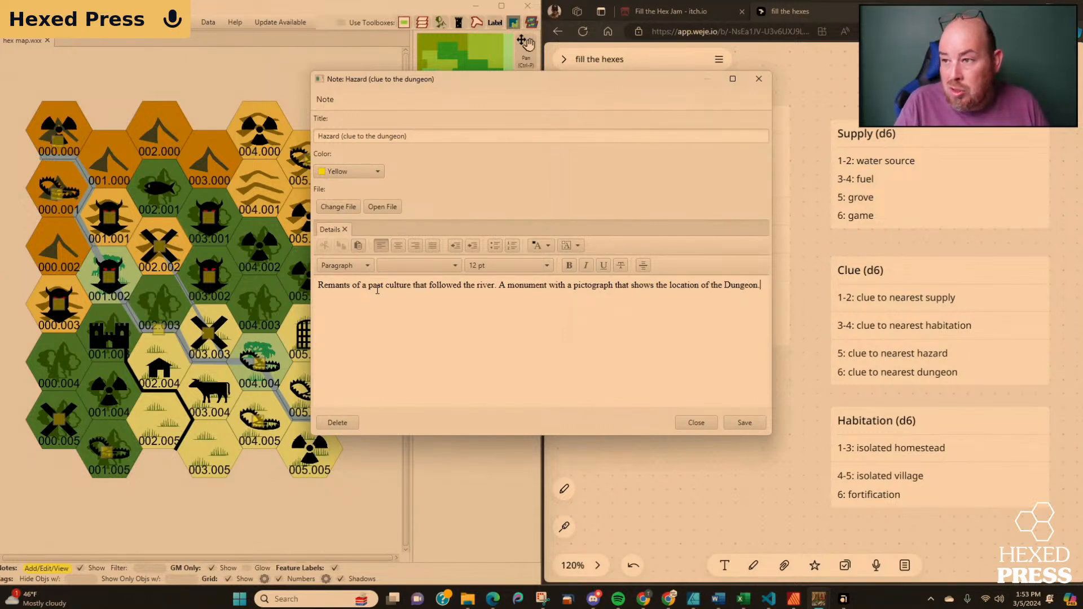
left_click(744, 425)
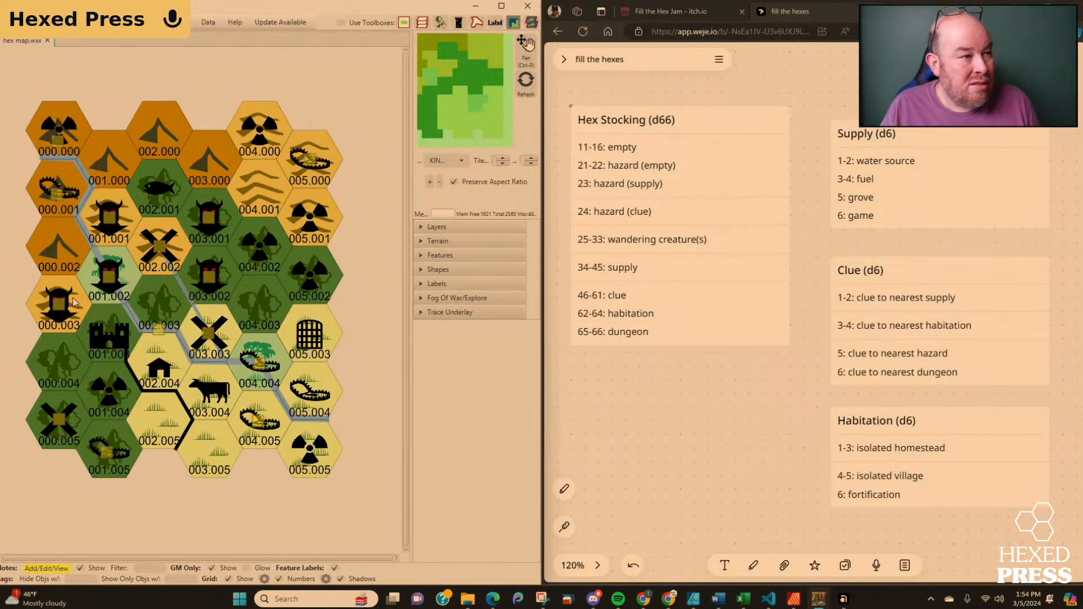
Check the notes on the supply in hex 000.005, the clue symbol in 001.004 and the hazard in 001.005.
left_click(57, 423)
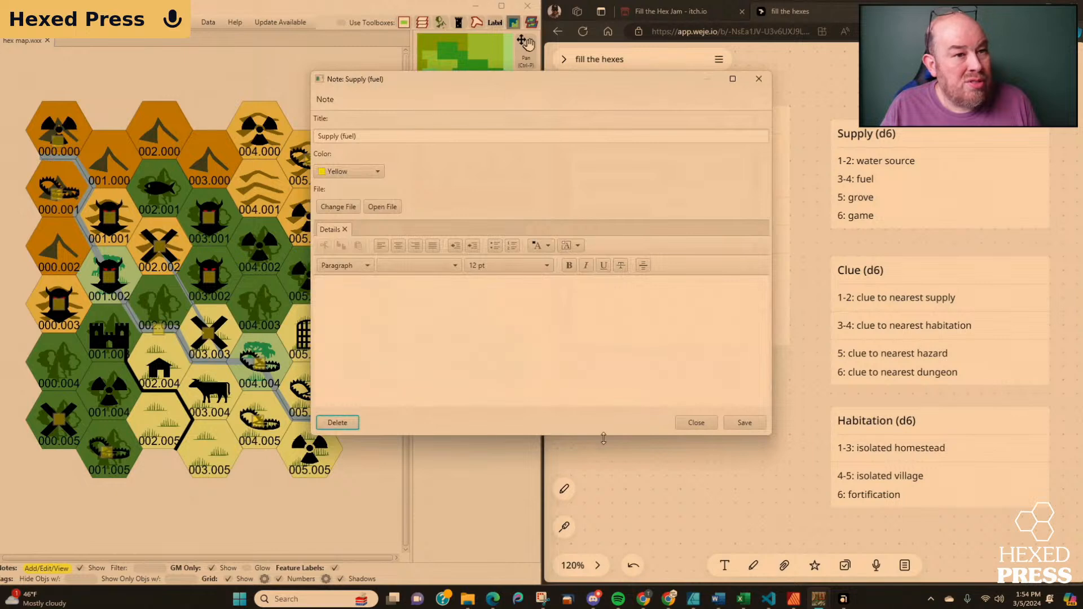
left_click(696, 423)
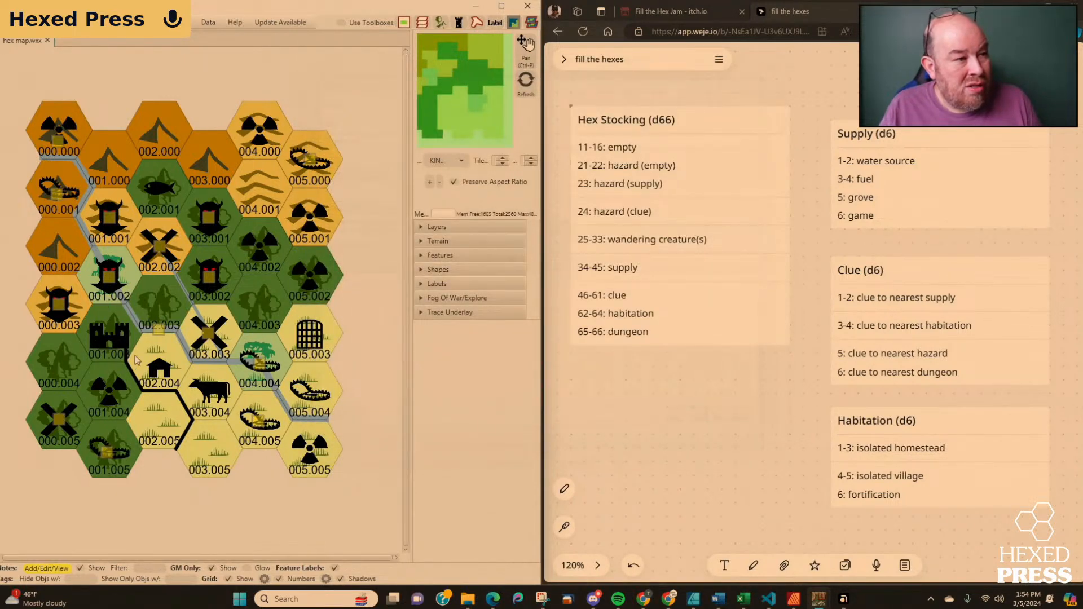
left_click(109, 395)
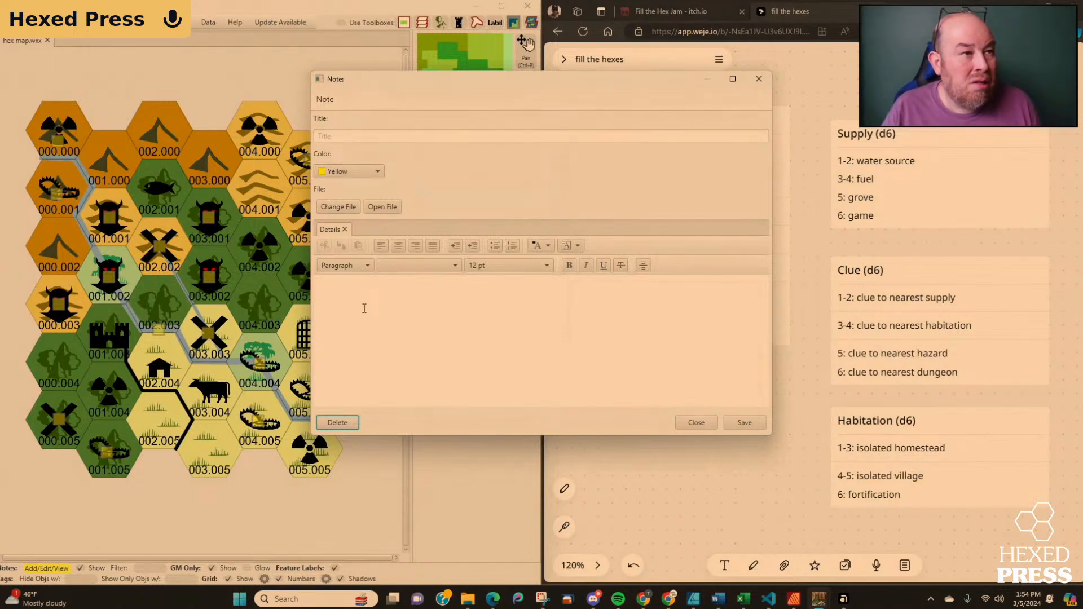
left_click(375, 136)
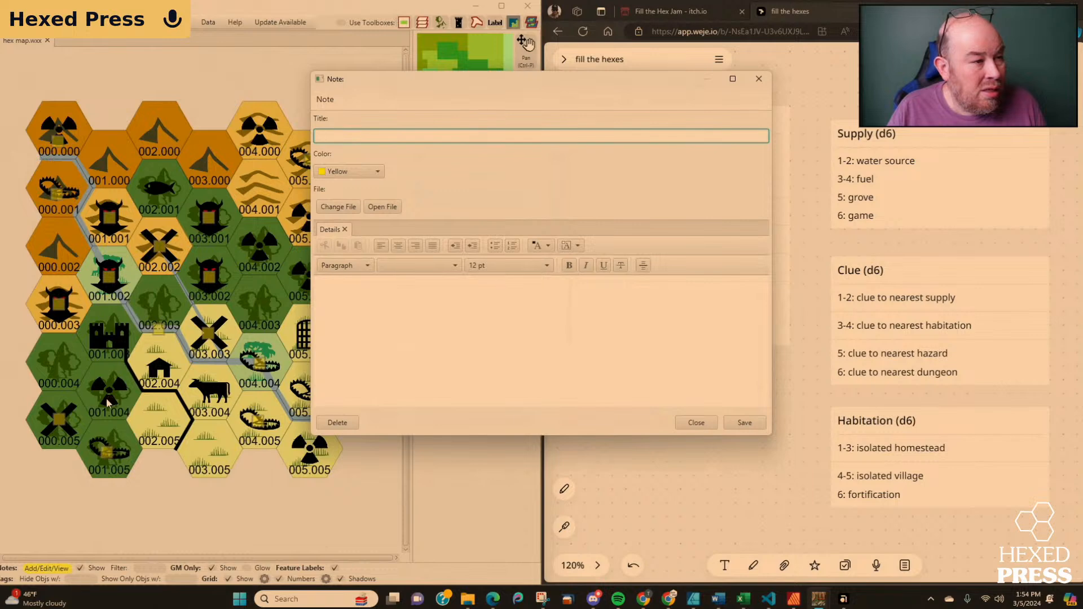
left_click(697, 424)
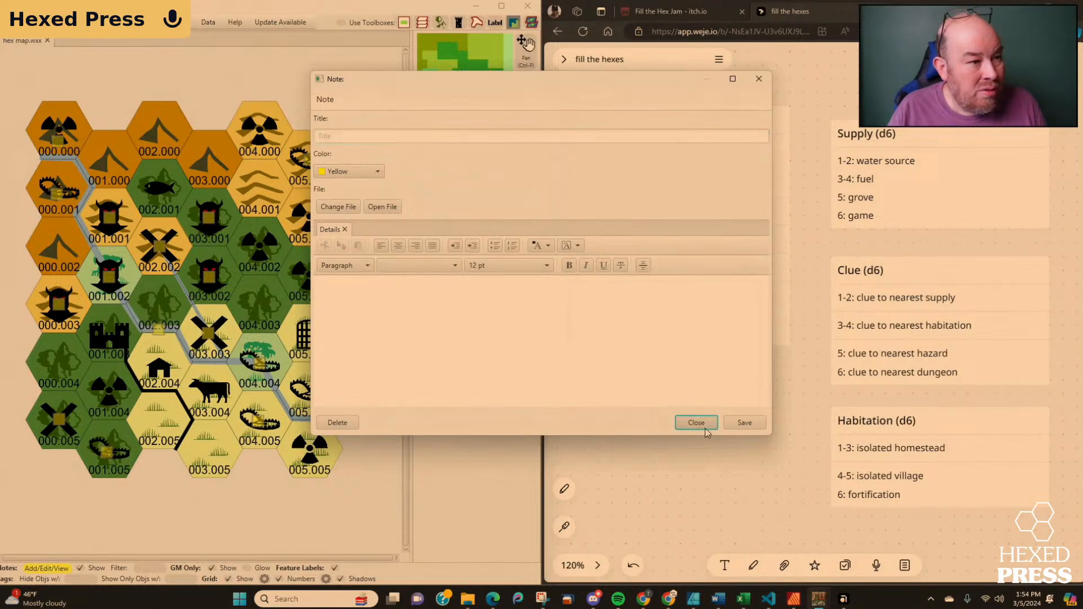
left_click(106, 454)
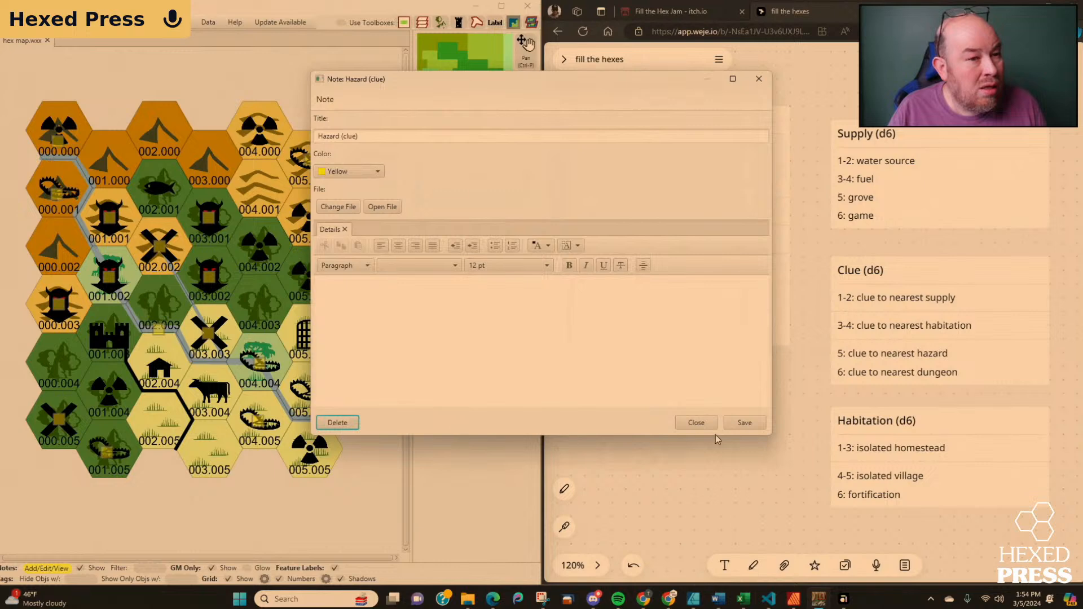
left_click(697, 424)
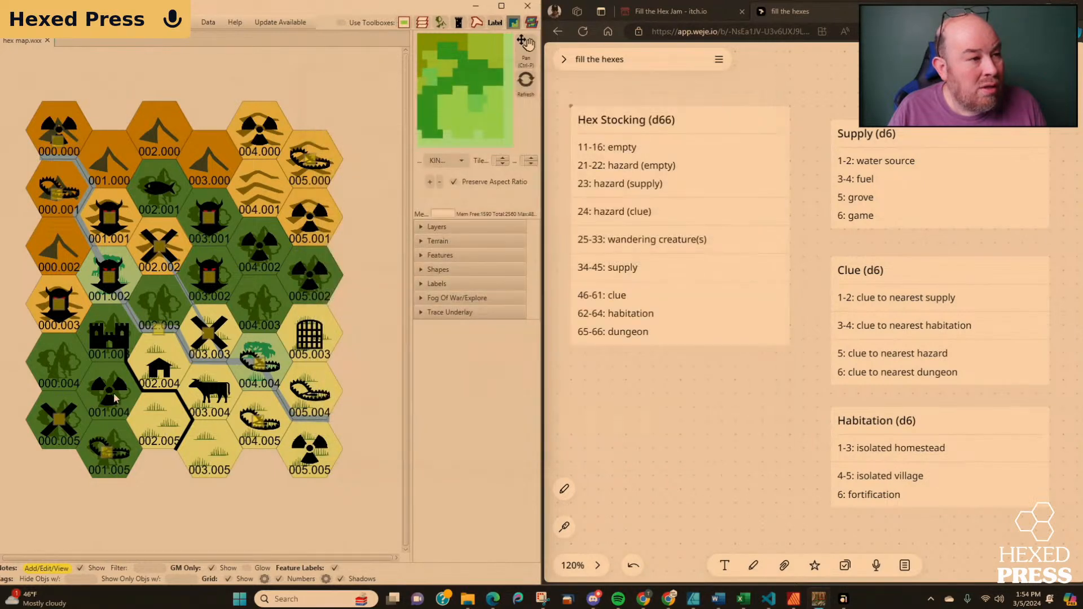
Add a note titled "Clue to the fuel in 000.005" to the clue symbol in hex 001.004 and save it.
left_click(106, 391)
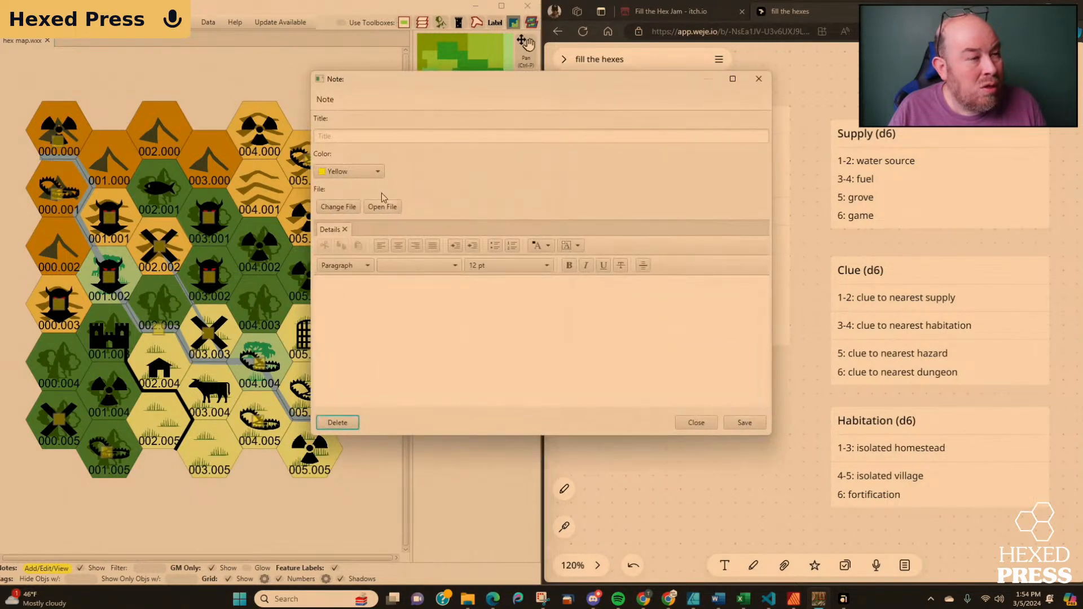
left_click(383, 139)
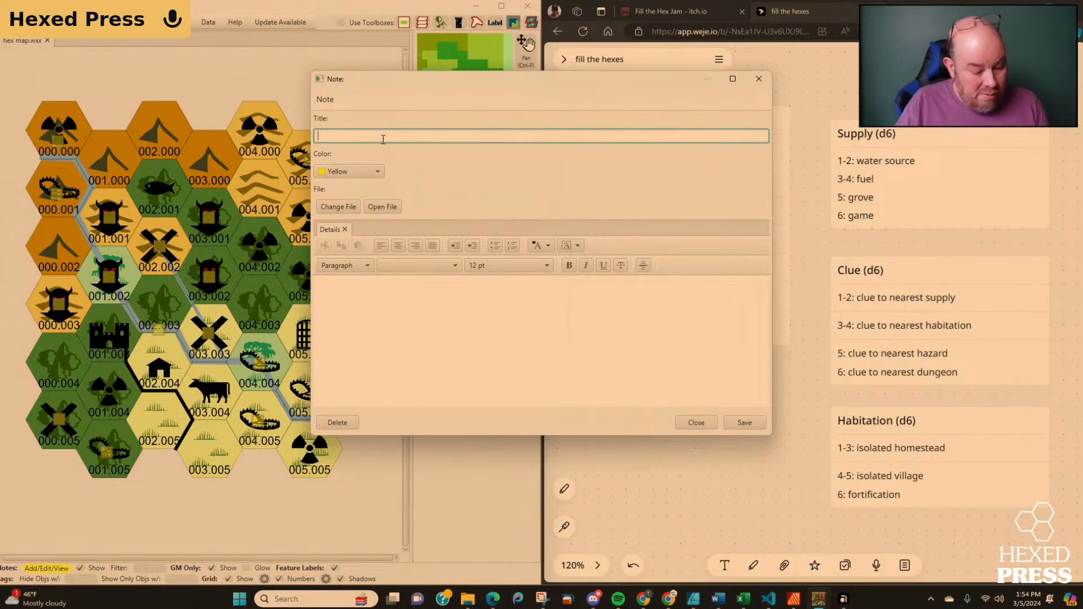
type("Clue to")
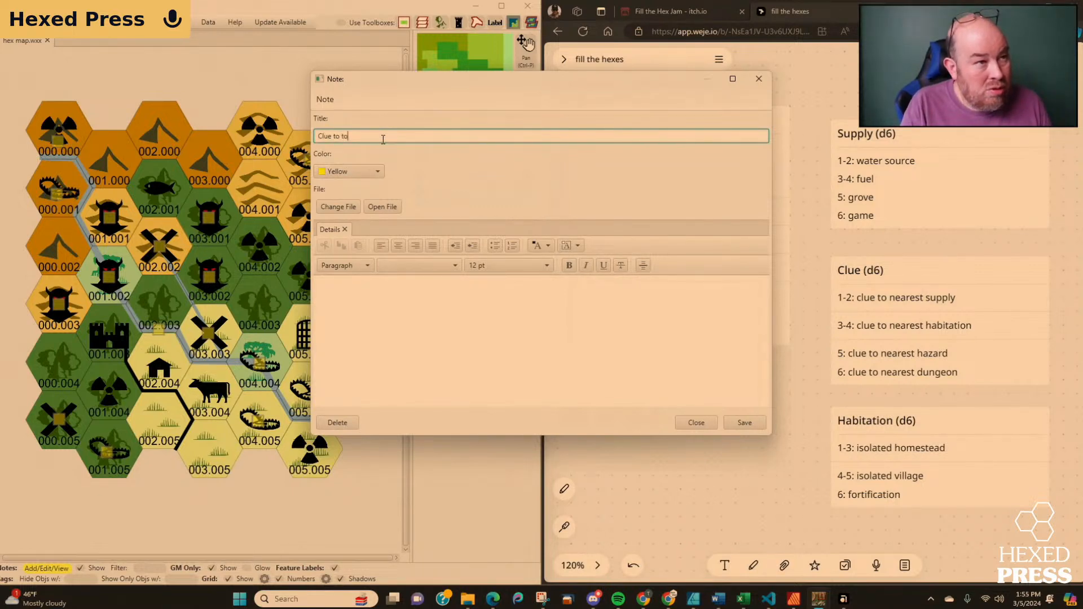
type(" the fuel in 0")
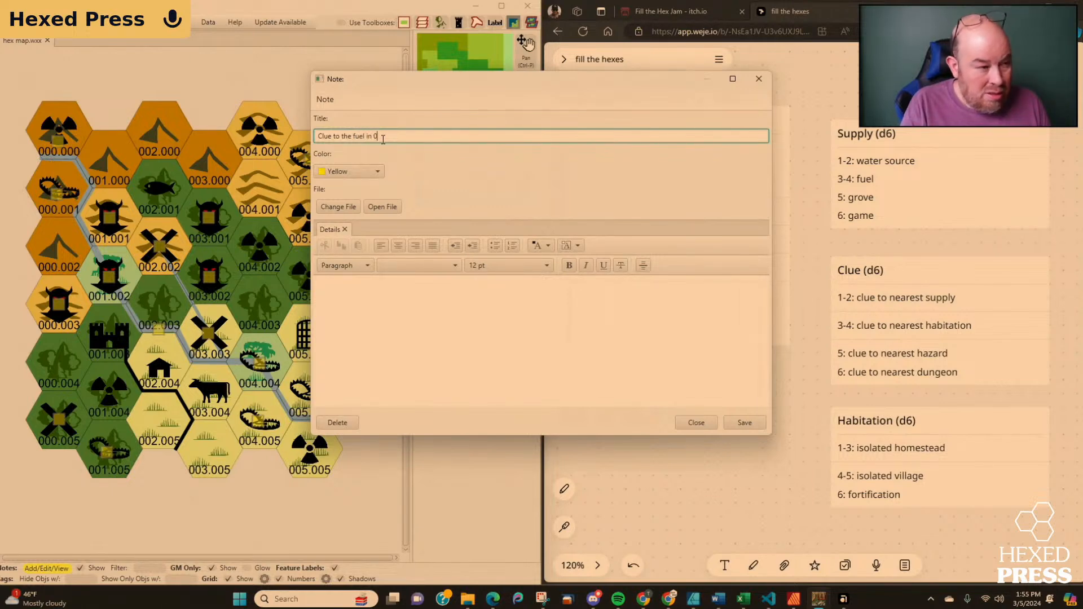
type("00.00")
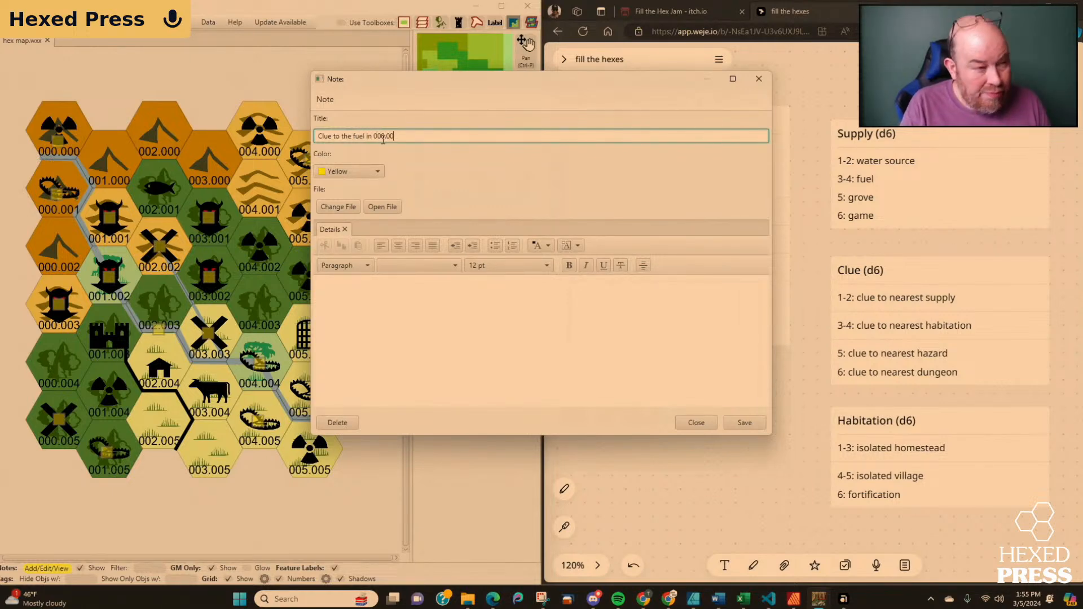
type("5")
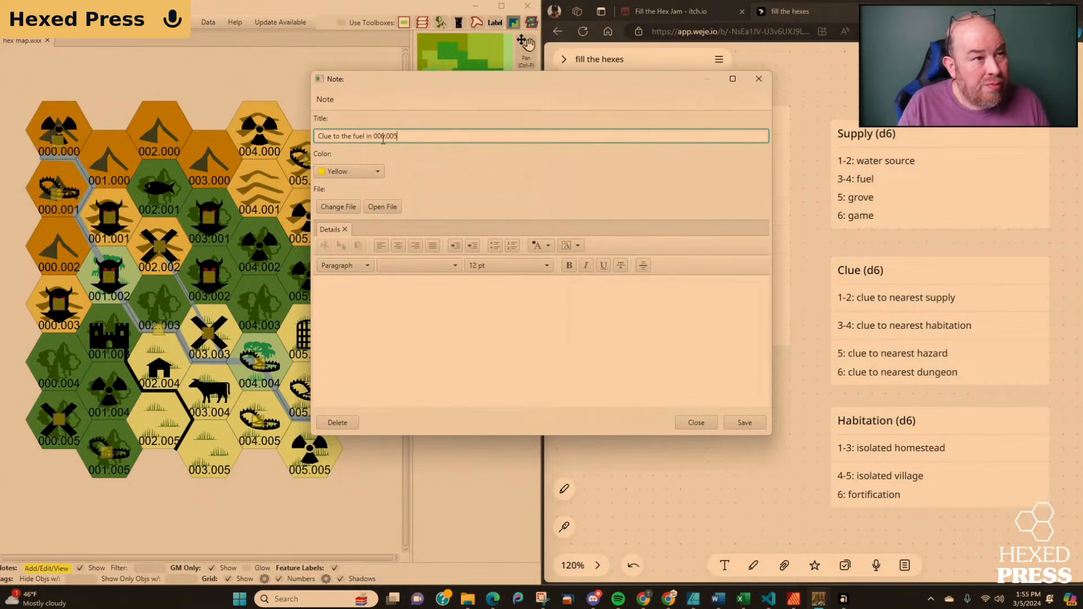
left_click(746, 423)
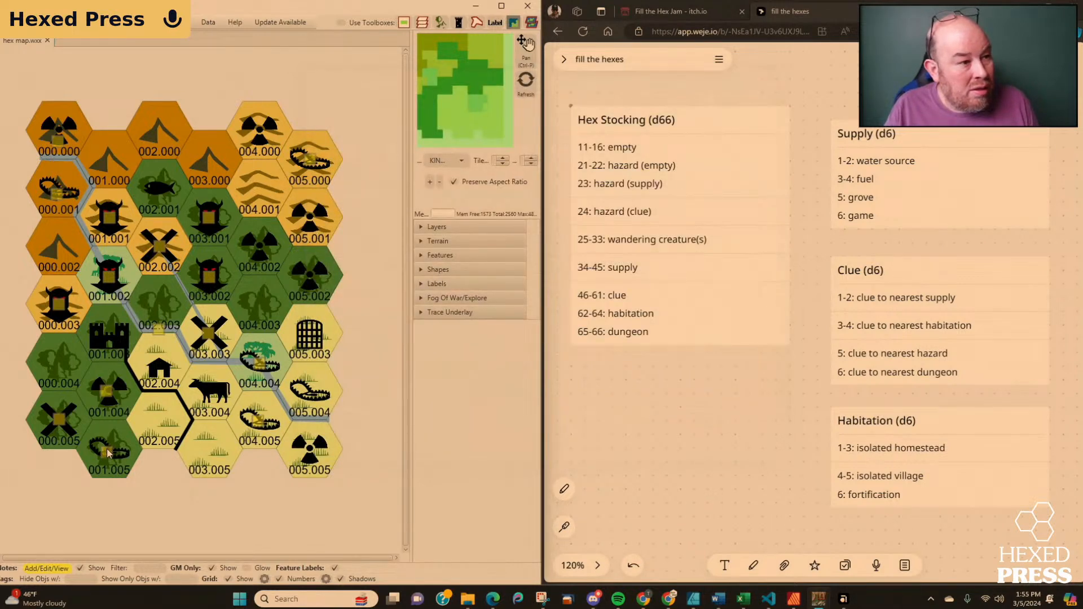
Retitle the hazard note in hex 001.005 as "Hazard (clue to the settlement)" and save it.
left_click(107, 452)
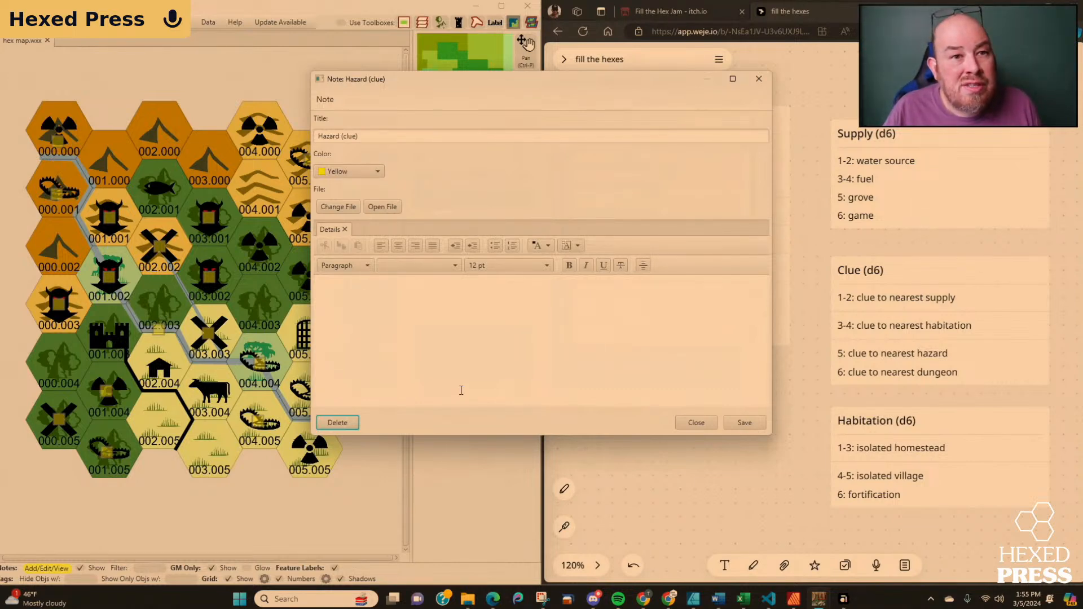
left_click(364, 135)
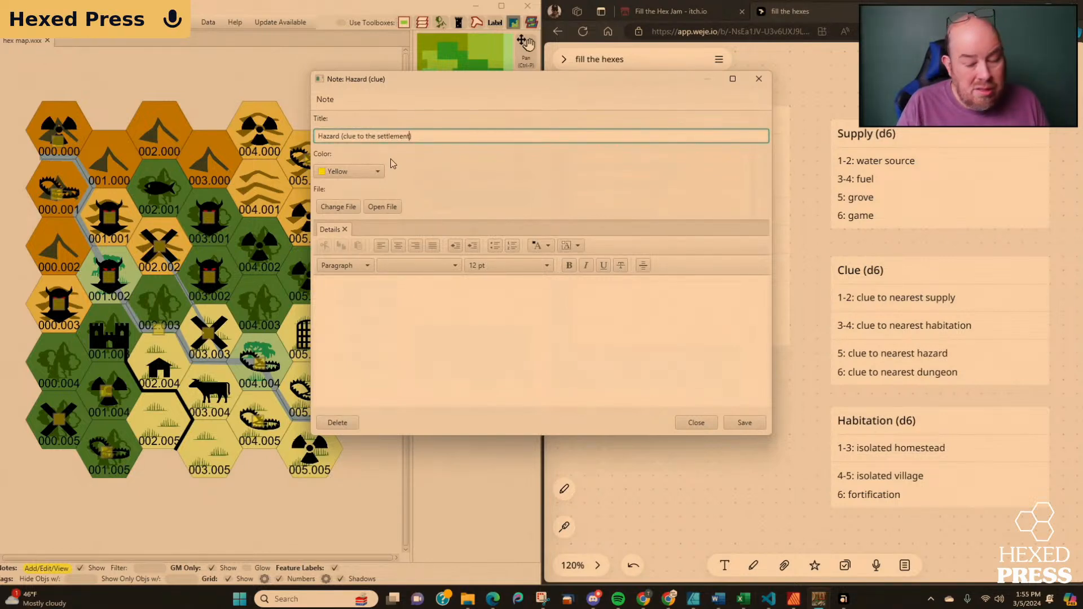
left_click(741, 423)
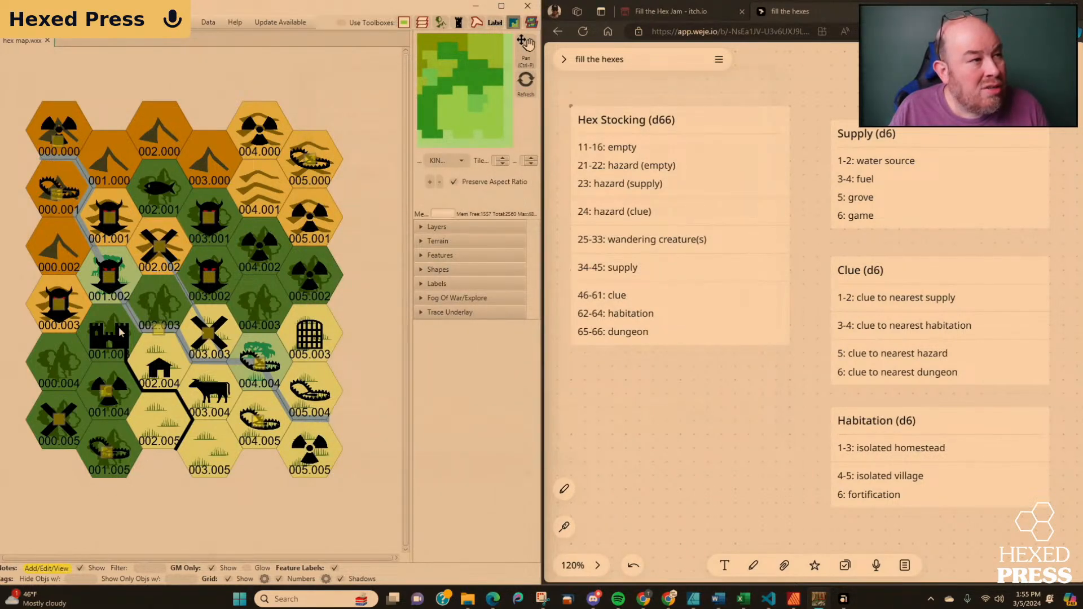
Reroute the black border line to follow the western edges of hexes 002.004 and 002.005.
left_click(422, 270)
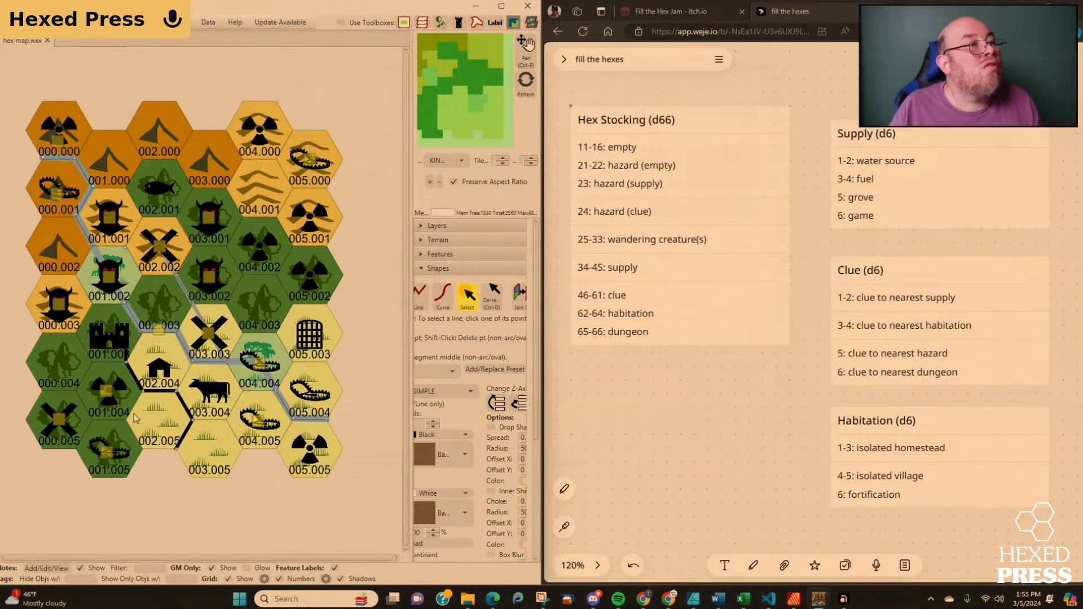
scroll(133, 415, "up", 2)
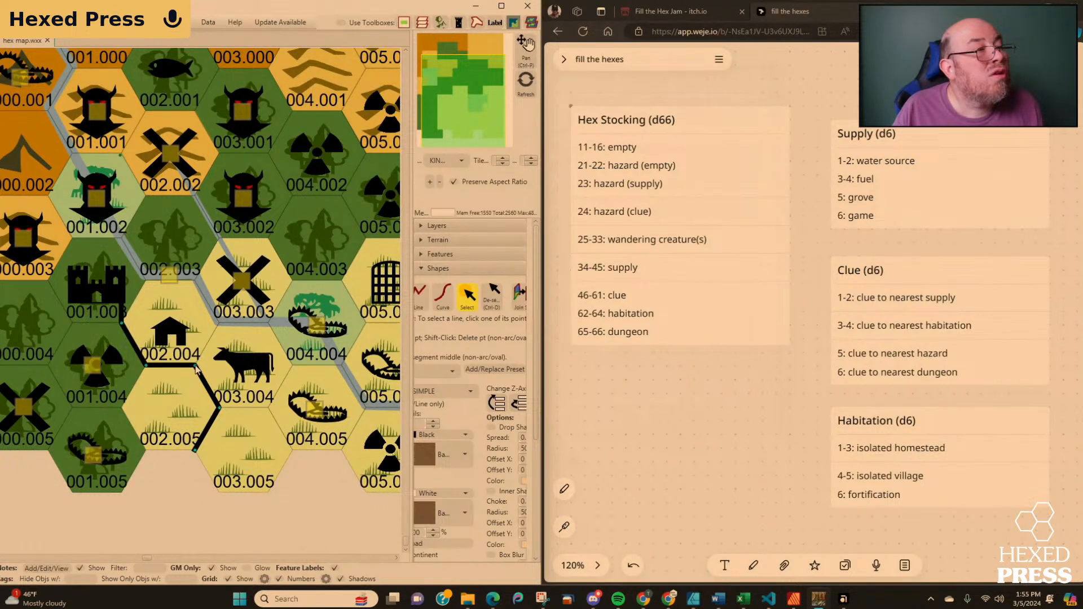
left_click_drag(194, 368, 122, 407)
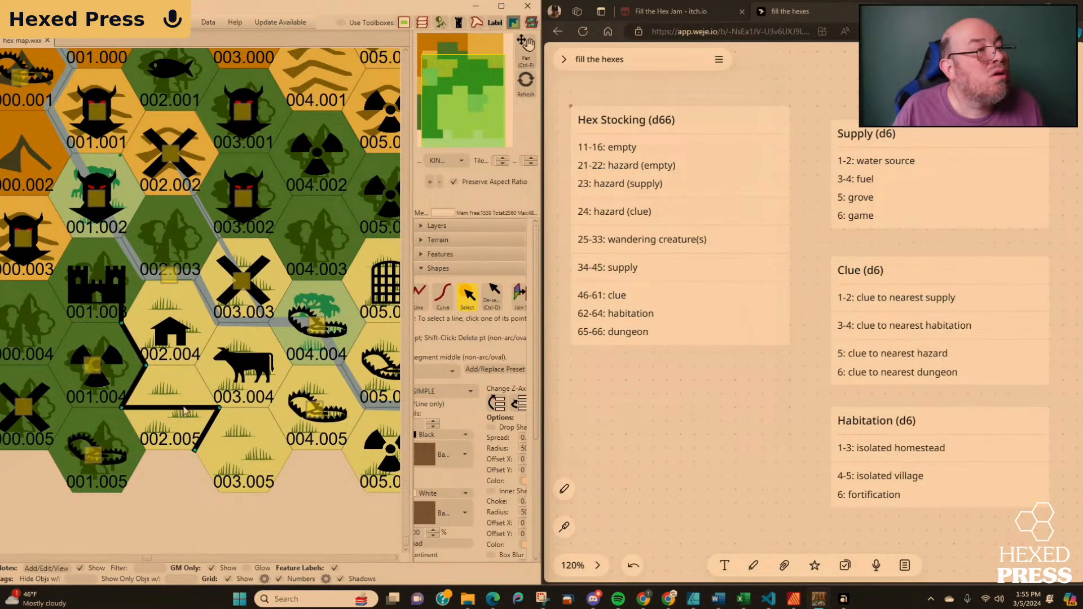
left_click_drag(219, 409, 145, 450)
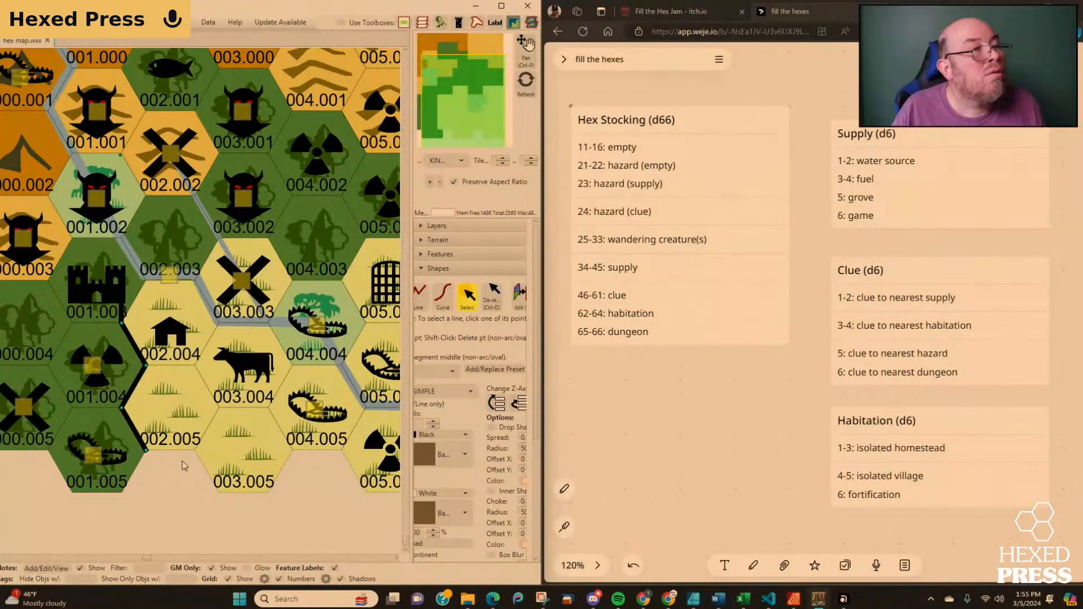
scroll(183, 468, "up", 1)
scroll(180, 468, "down", 2)
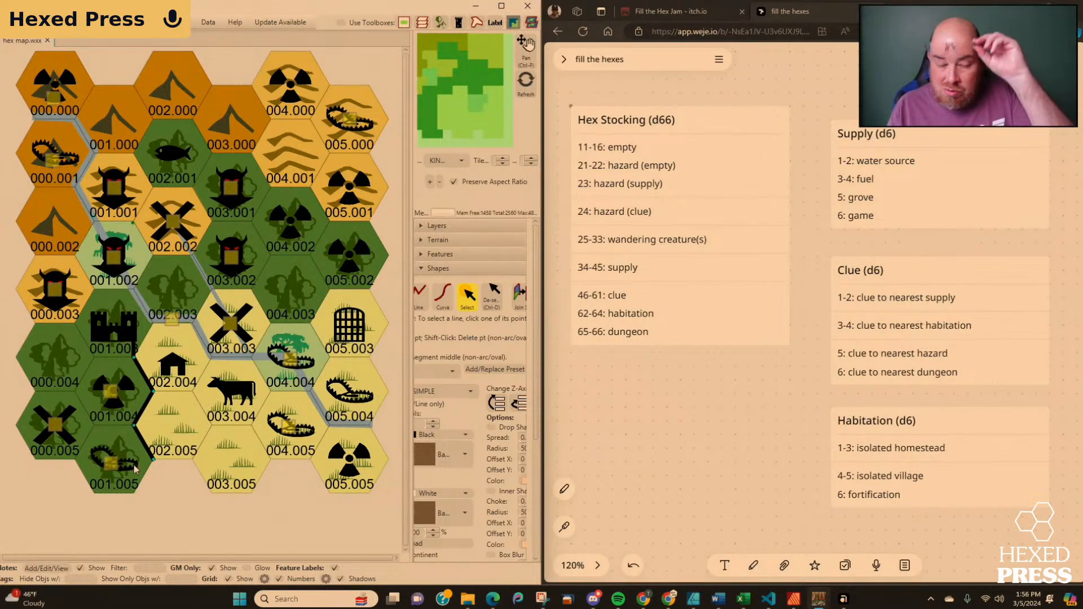
left_click(199, 513)
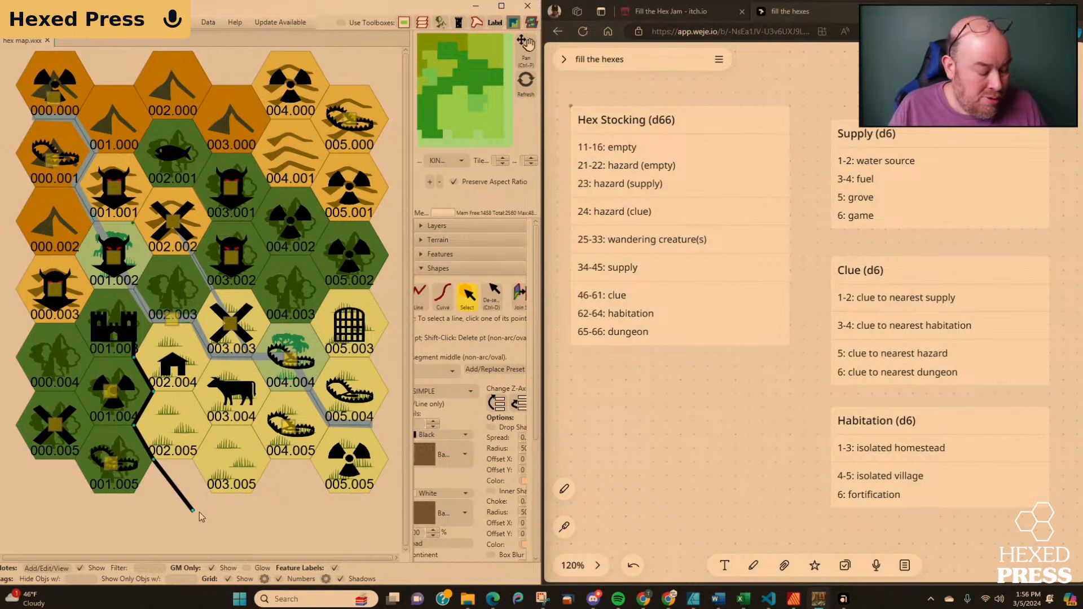
right_click(199, 512)
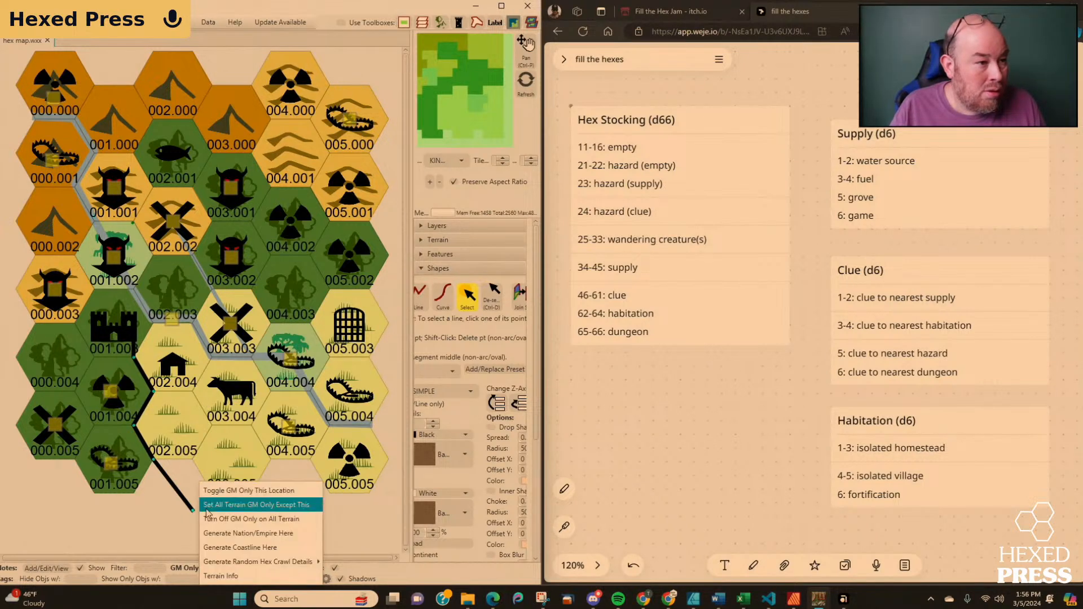
left_click(153, 528)
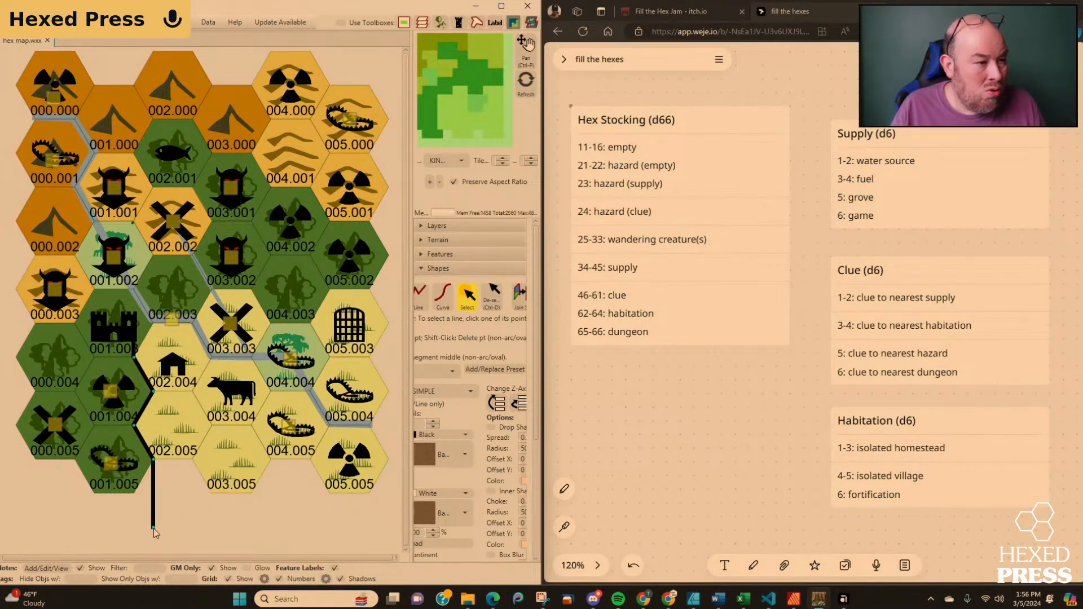
left_click(153, 527, "shift")
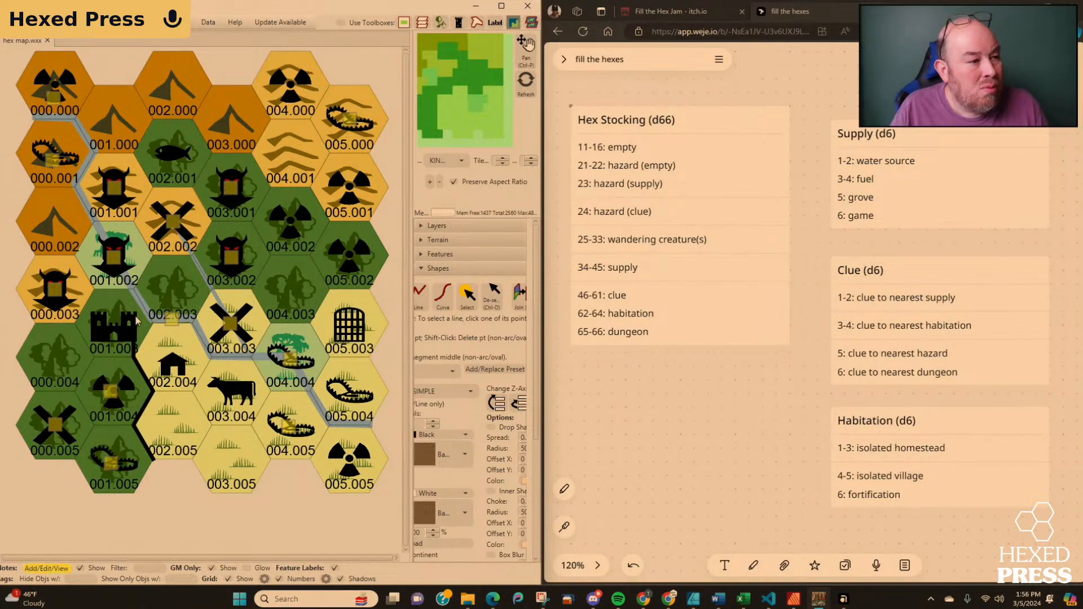
Check the supply note in hex 002.002, and save a note titled "Clue to the Cloud Giant's Floating Fortress" on the clue symbol in 004.000.
left_click(171, 223)
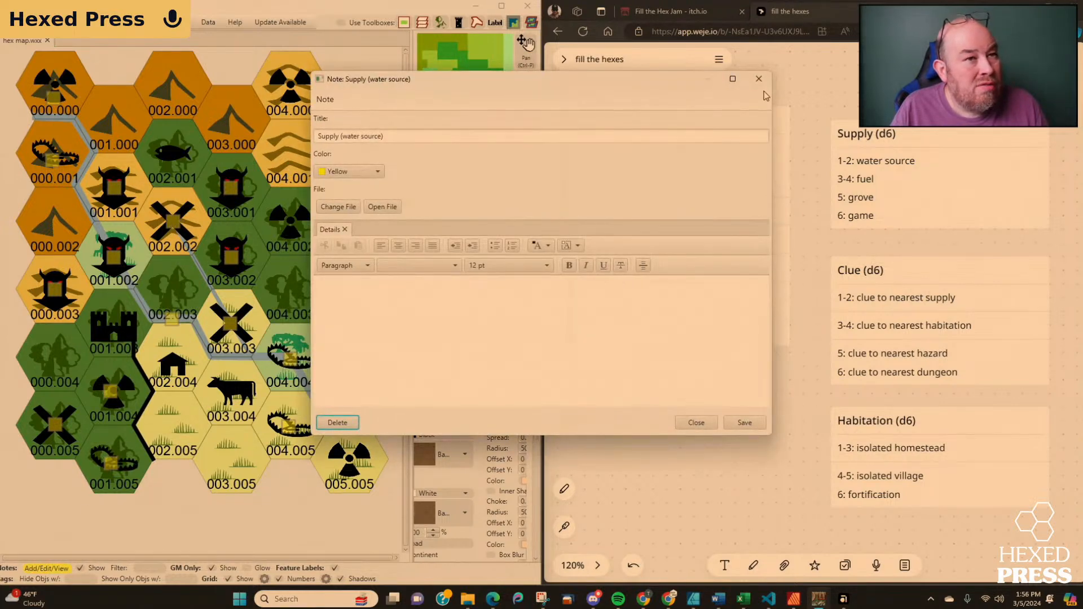
left_click(759, 78)
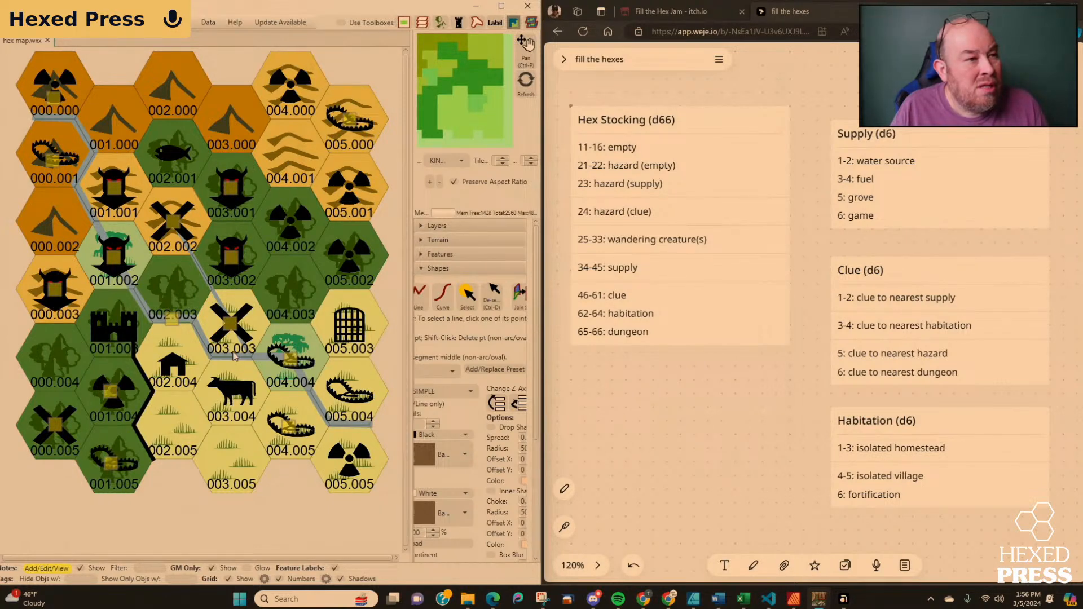
left_click(291, 88)
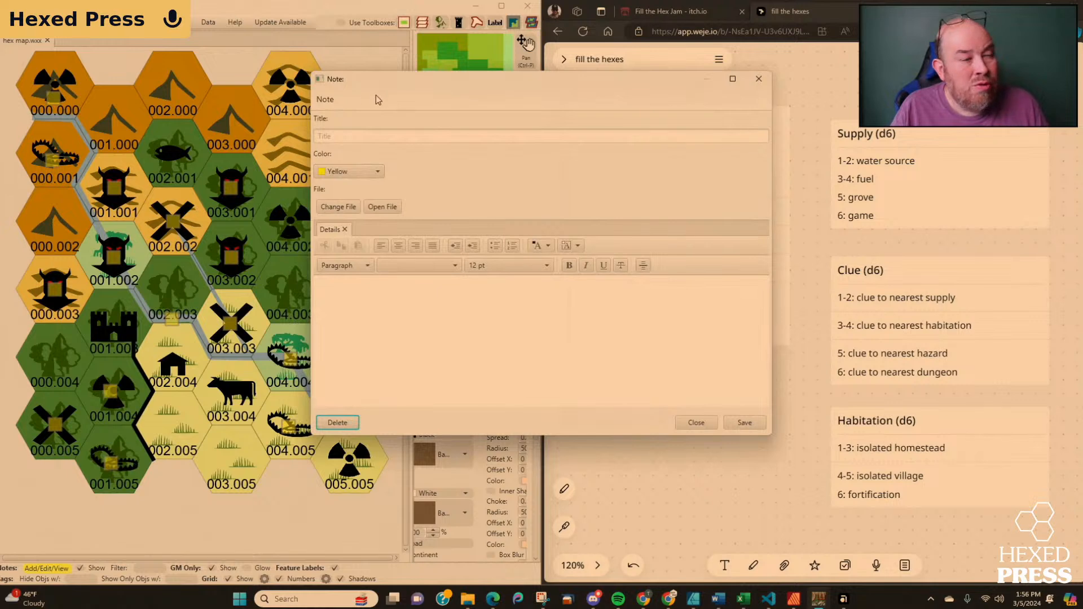
left_click_drag(388, 82, 263, 87)
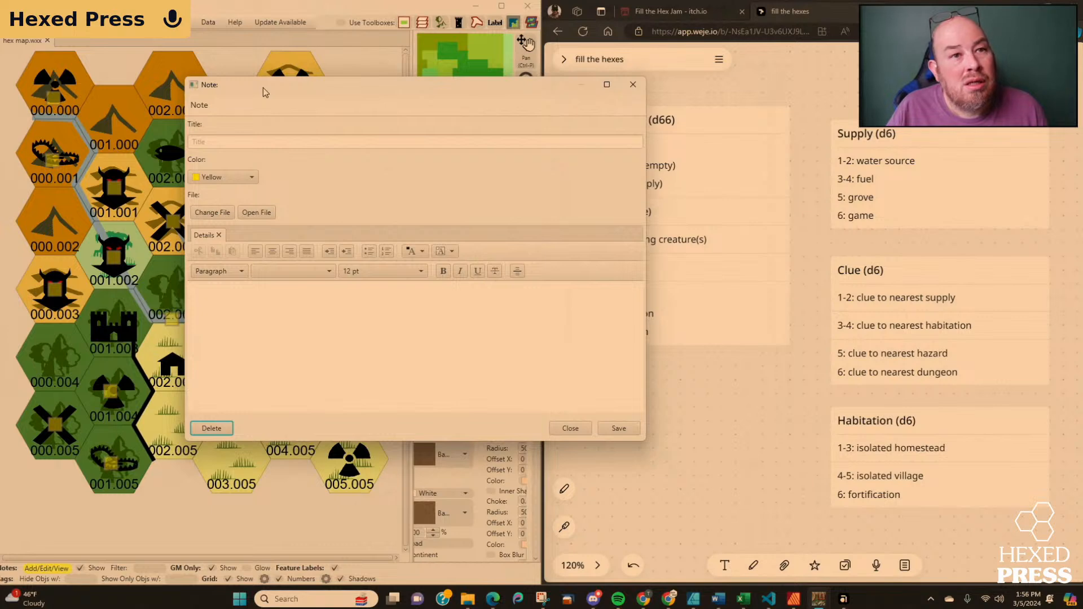
left_click(241, 142)
type("Clue to the")
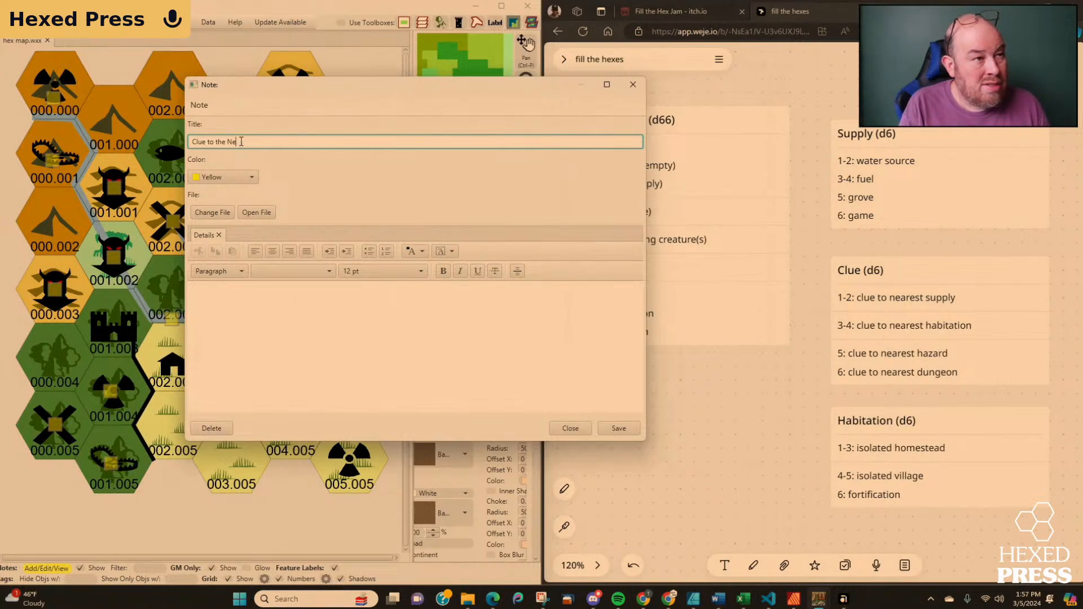
left_click_drag(299, 93, 605, 188)
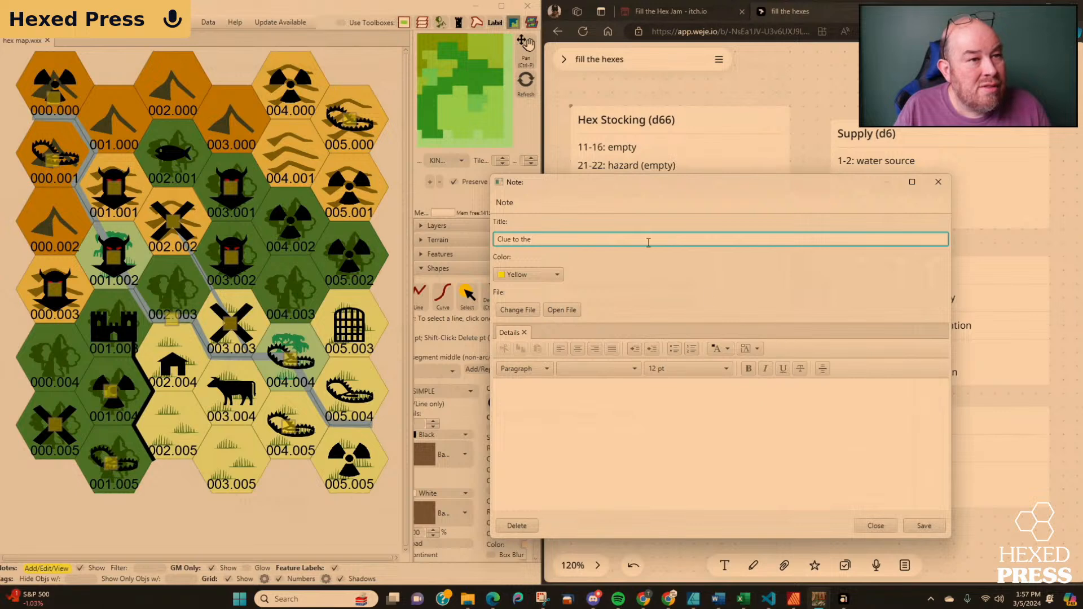
type("Clou")
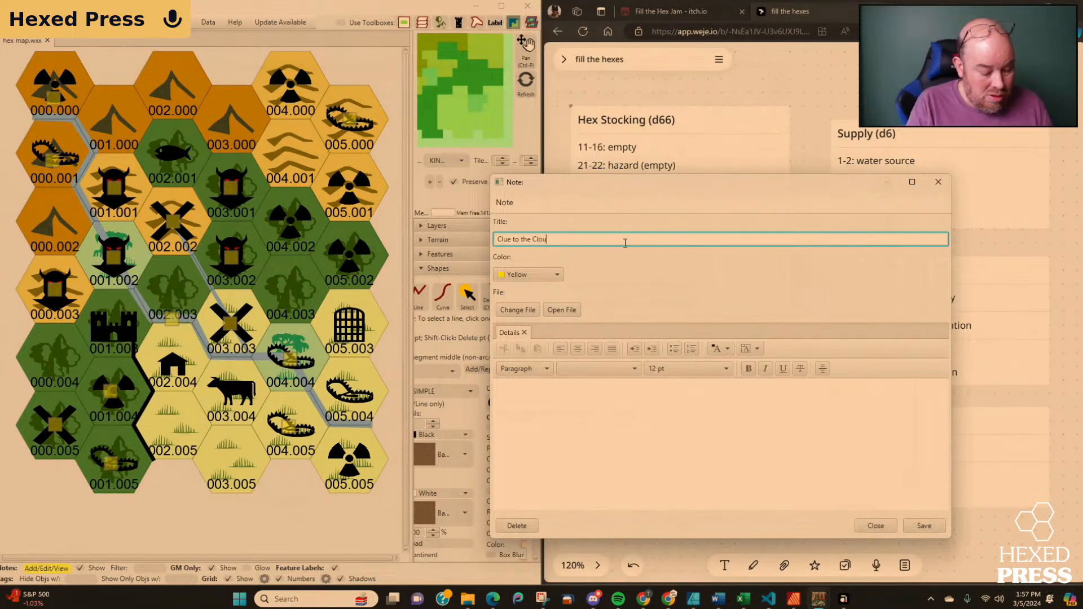
type("d Giant's")
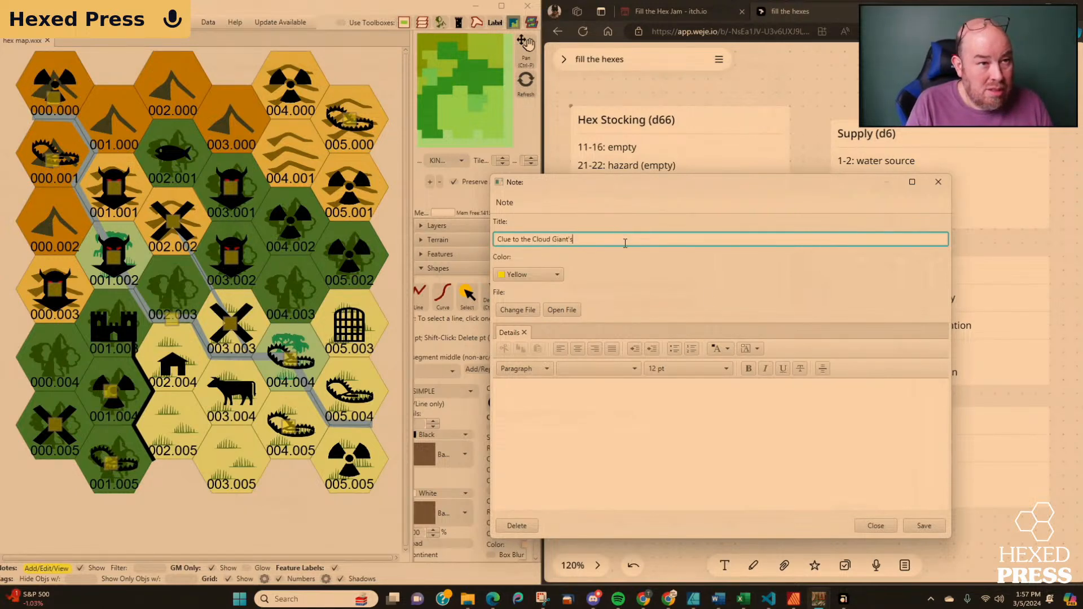
type(" Sky")
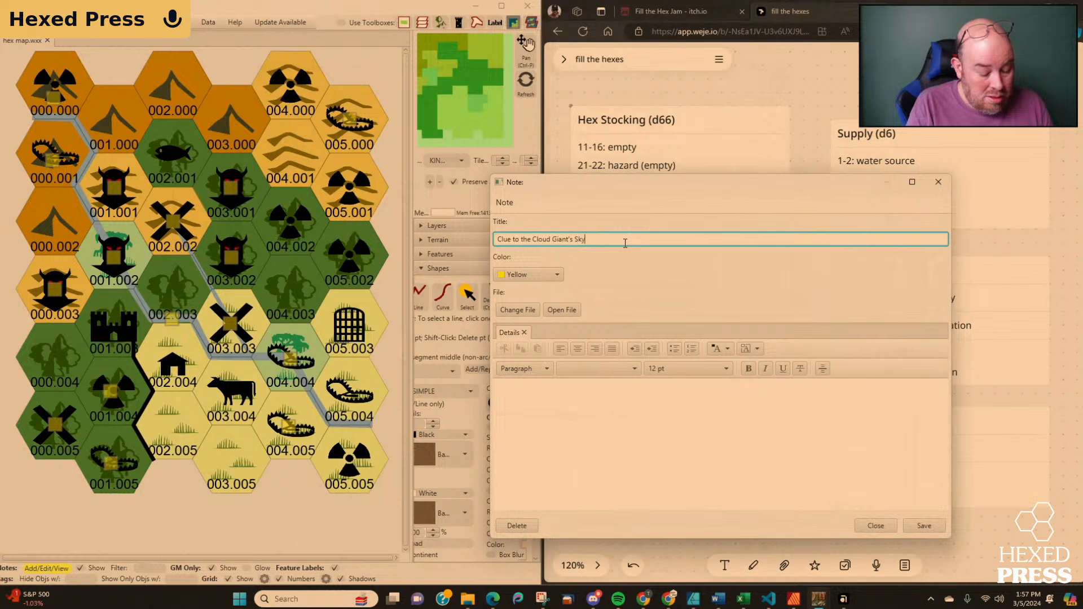
type(" F")
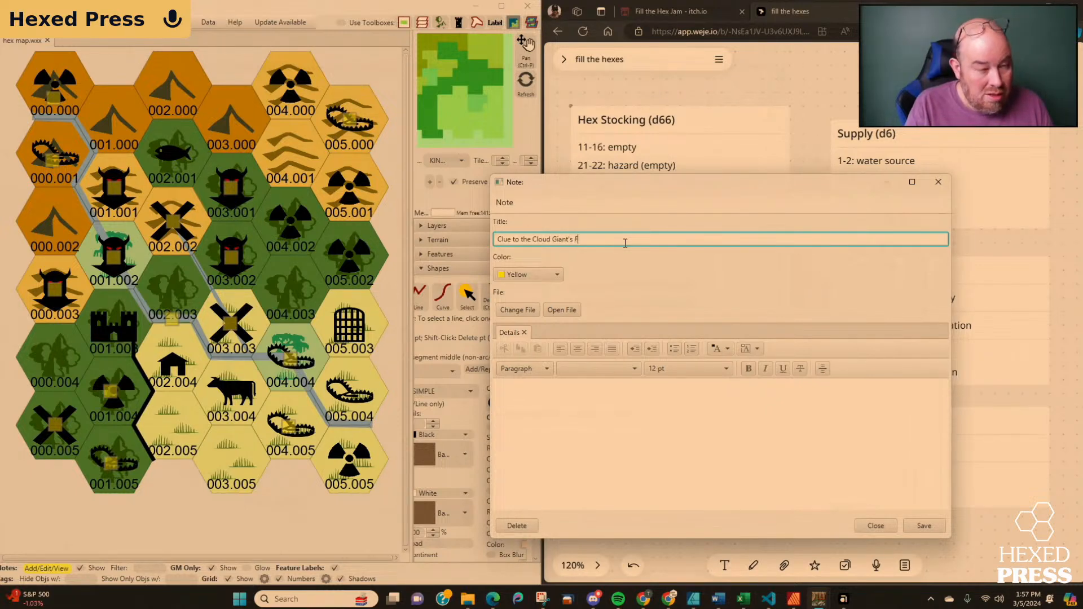
type("oing Fortress")
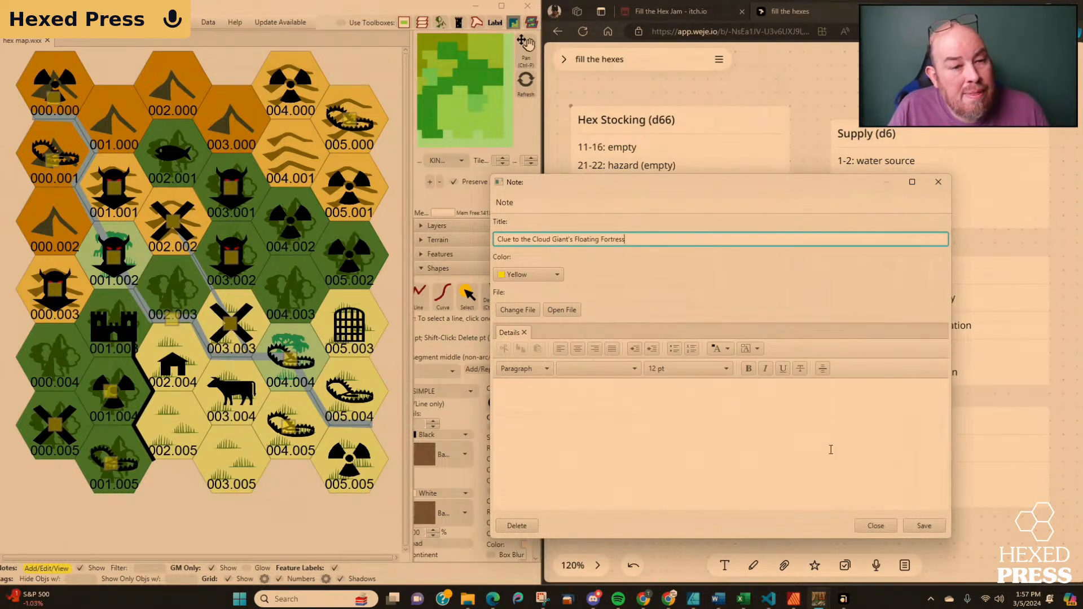
left_click(924, 525)
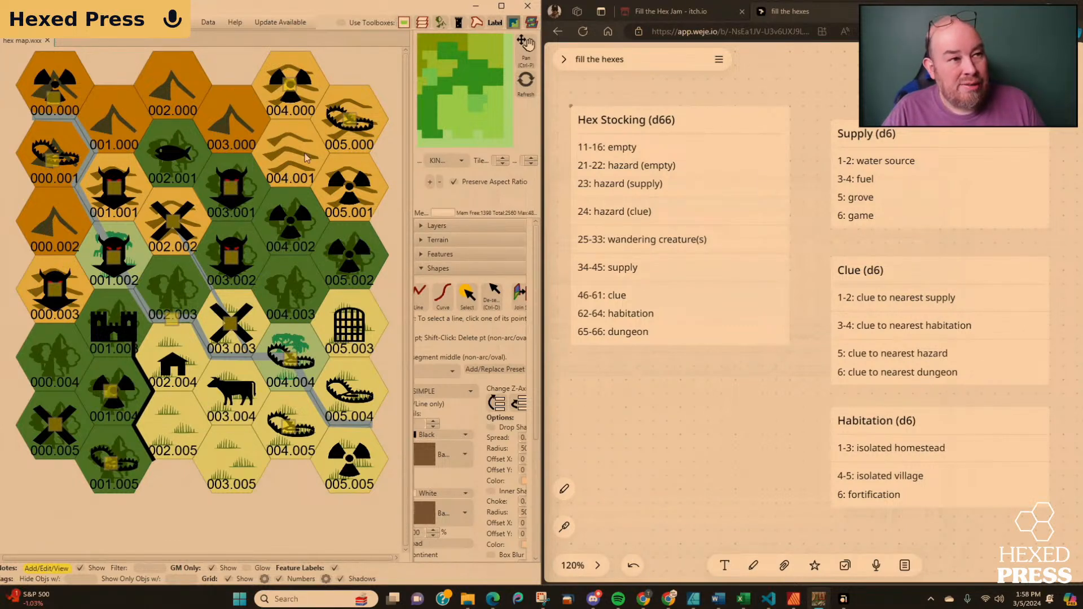
Check the notes on the hazard in hex 005.000, the creatures in 003.001 and 003.002, and the clue symbol in 005.001.
left_click(348, 122)
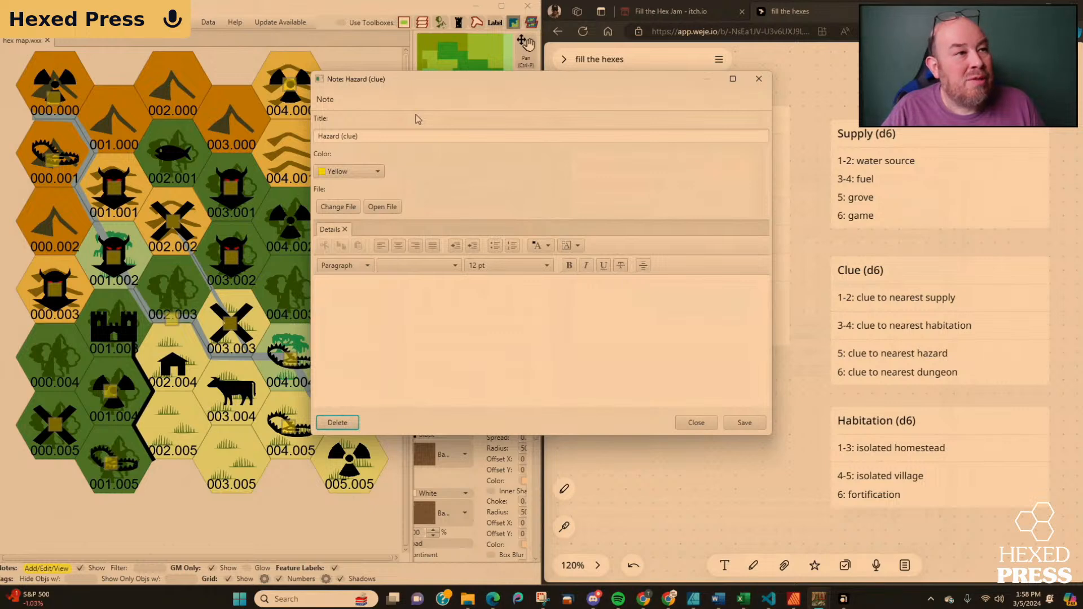
left_click_drag(416, 80, 609, 165)
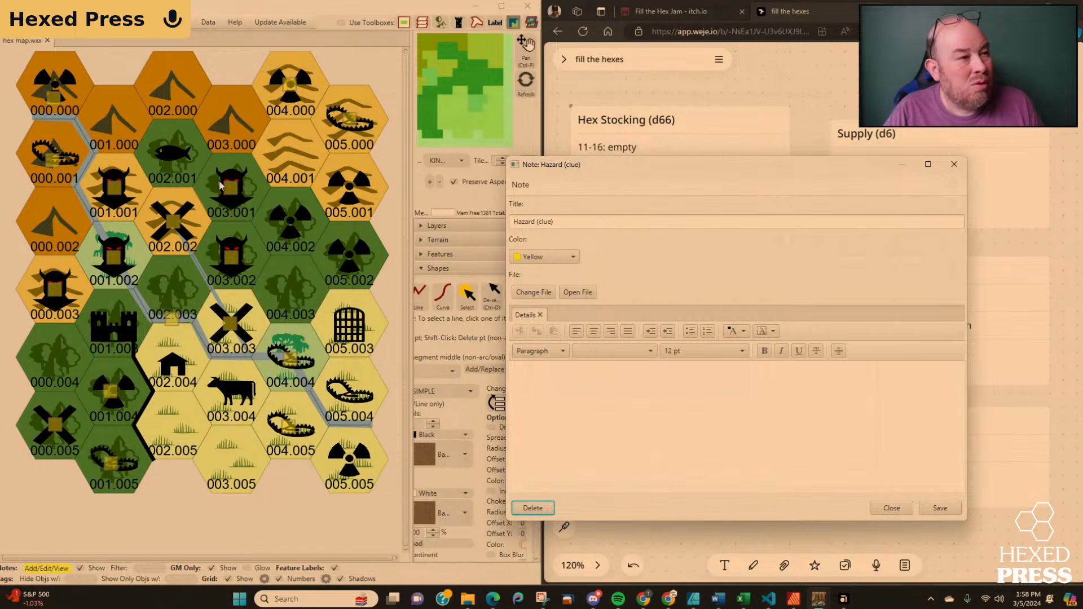
left_click(890, 508)
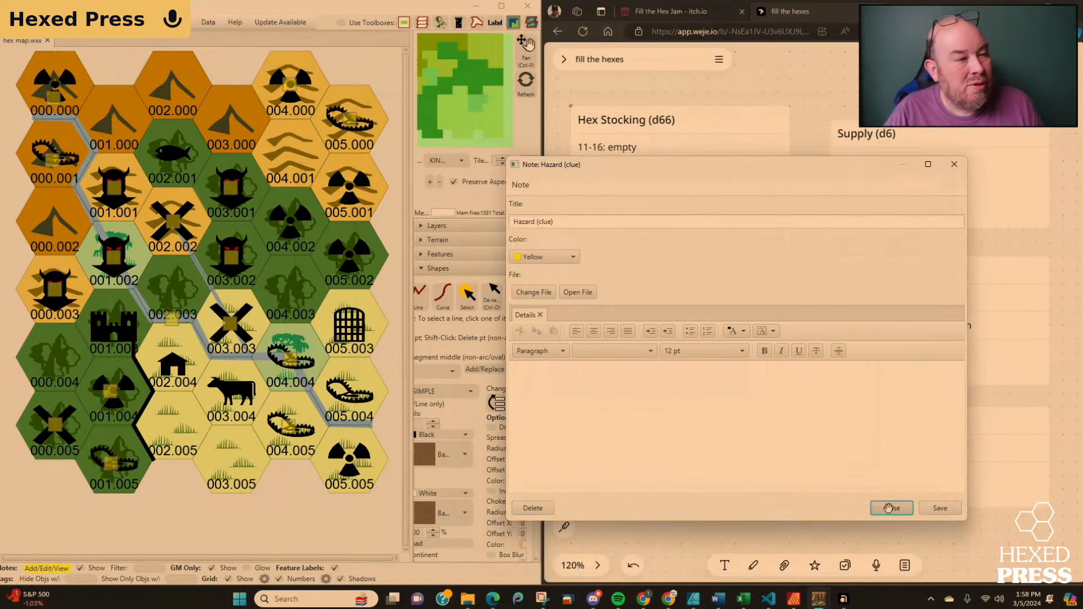
left_click(232, 195)
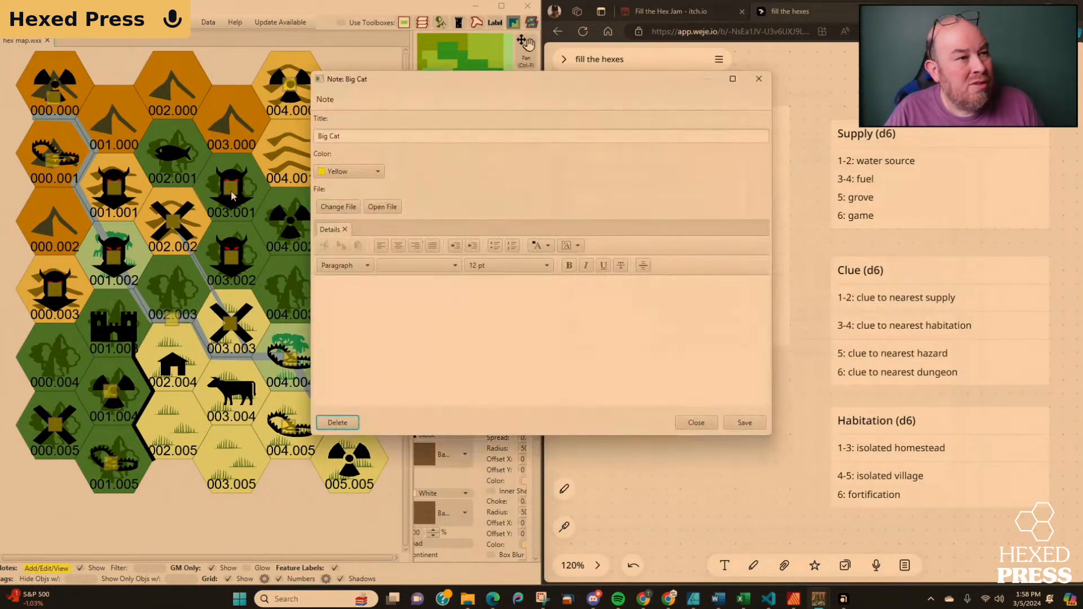
left_click(701, 422)
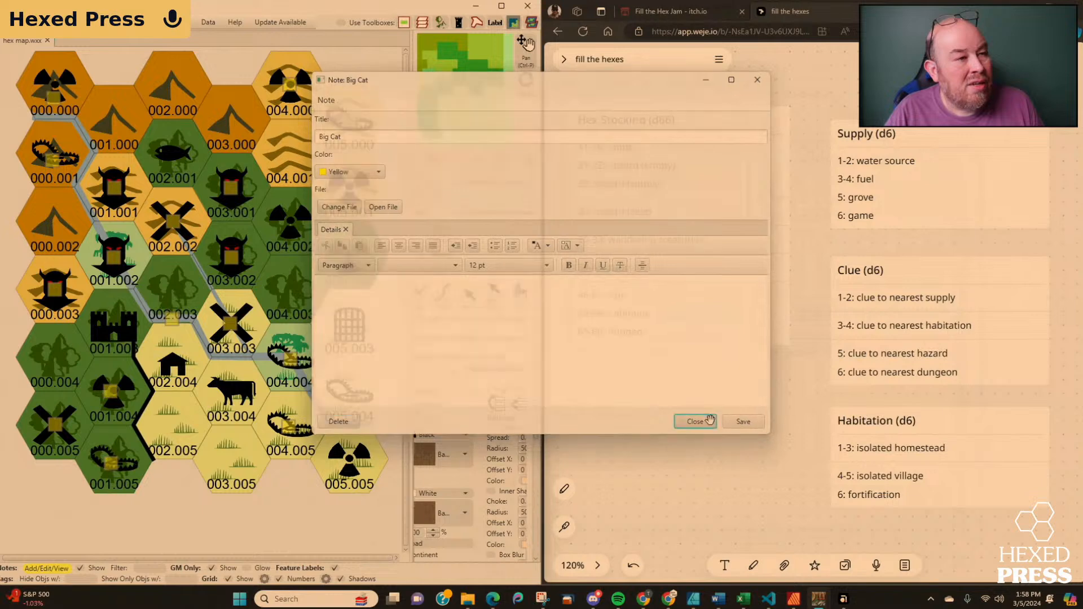
left_click(230, 261)
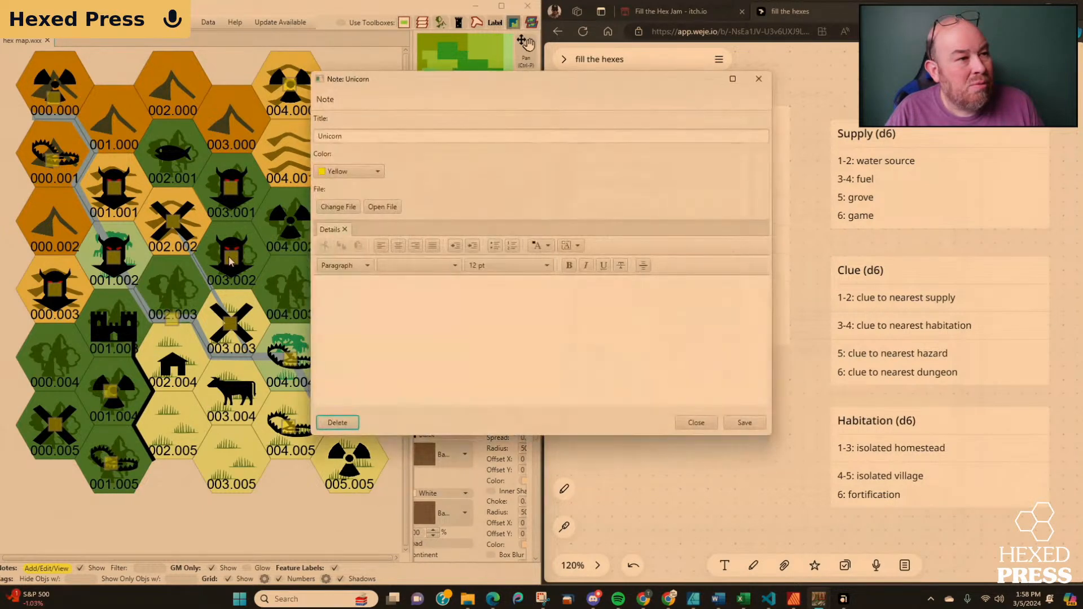
left_click(697, 423)
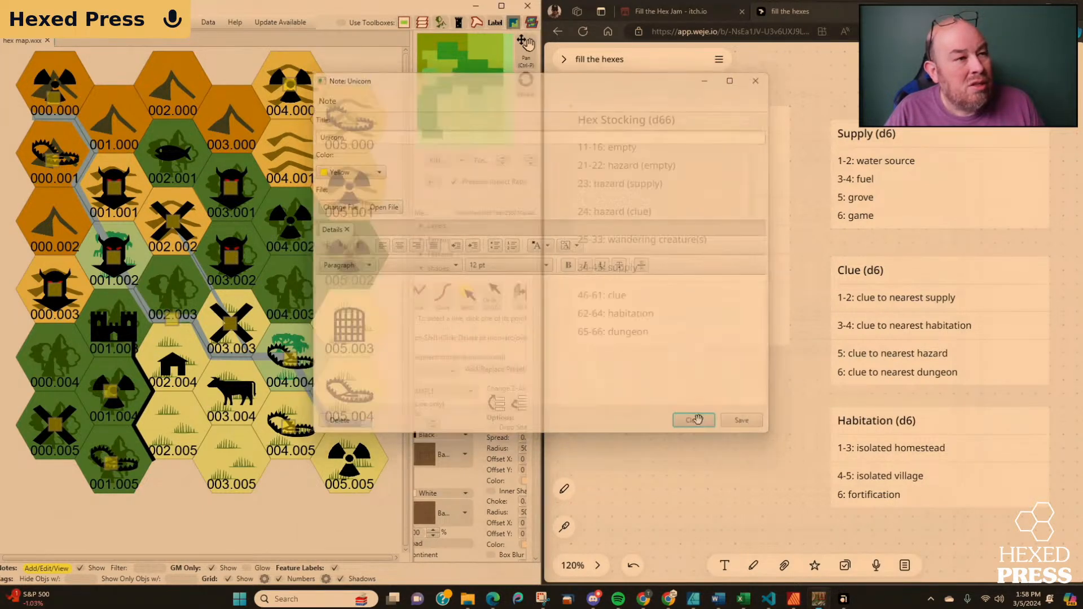
left_click(347, 188)
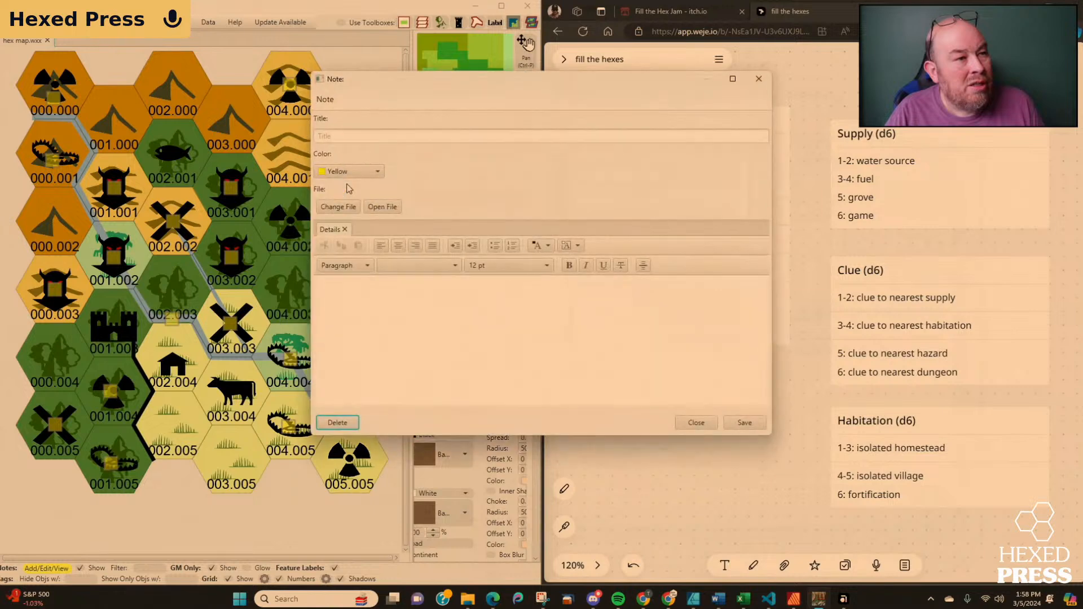
left_click(699, 424)
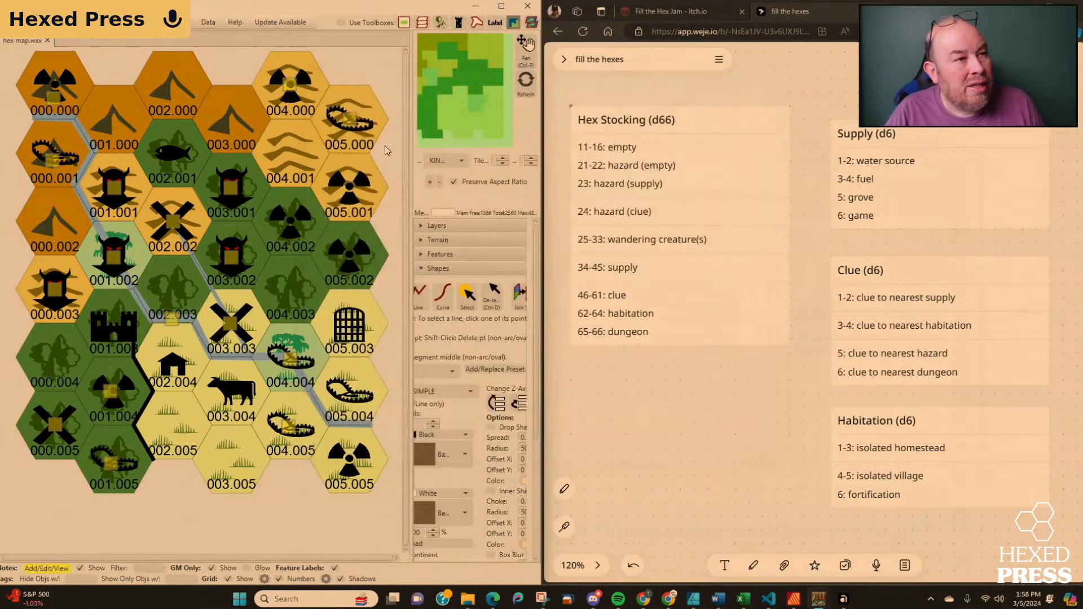
Retitle the hazard note in hex 005.000 as "Hazard (clue to the Univotn)" and save it.
left_click(350, 124)
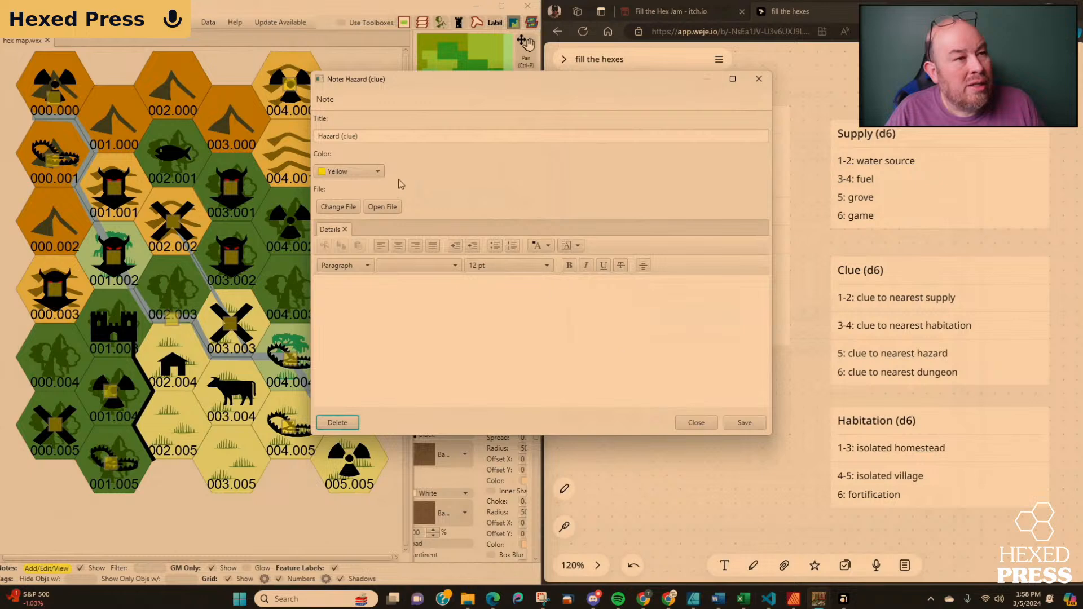
left_click(364, 136)
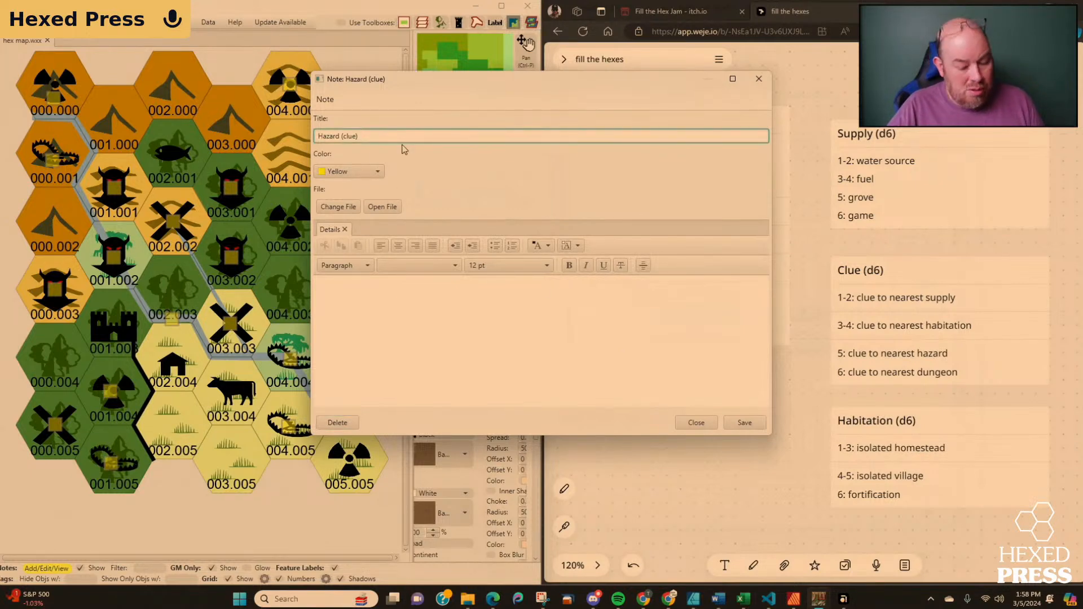
type("to the")
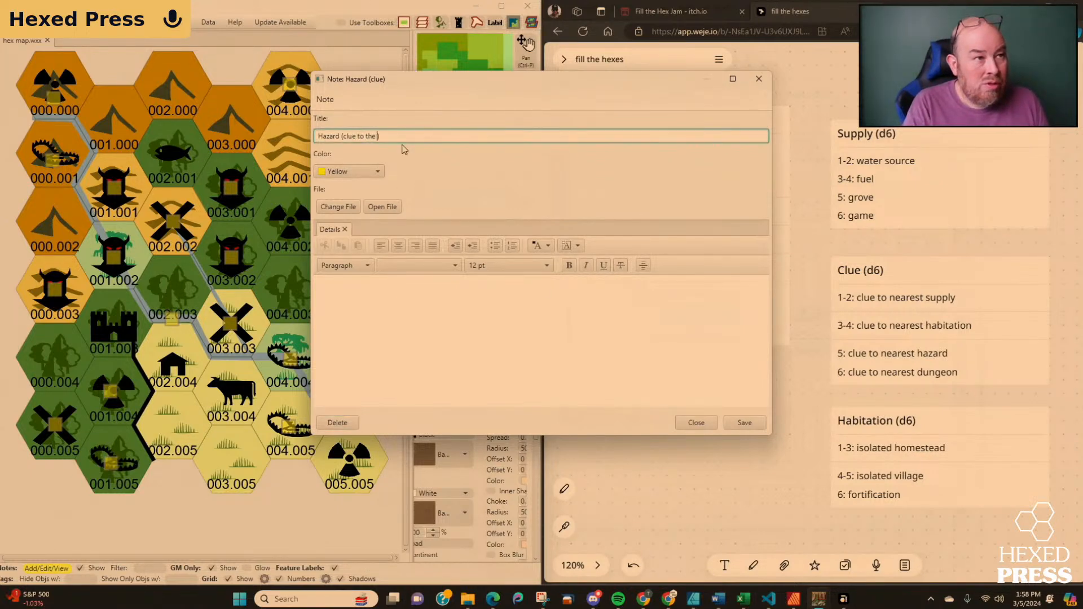
type(" Univotn")
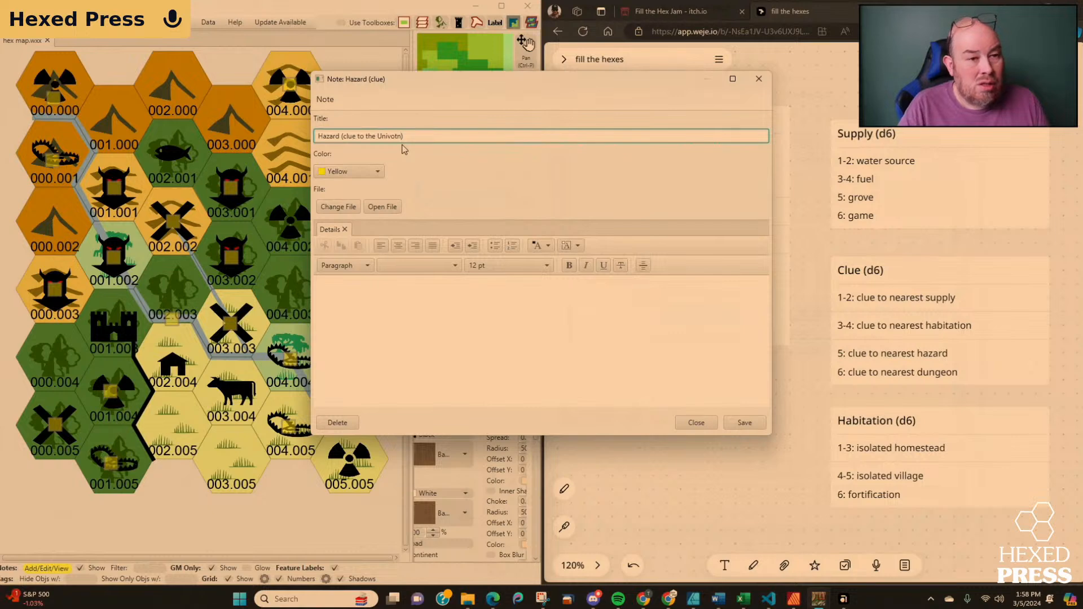
left_click(749, 423)
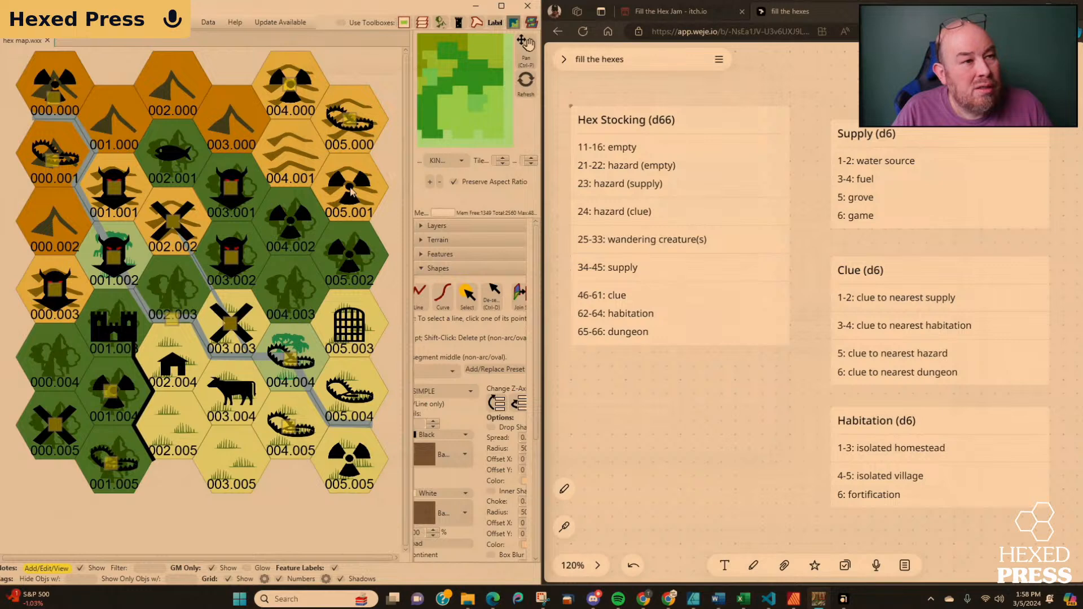
Check the notes on the supply symbol in hex 003.003, the creature in 003.001, and the hazards in 004.004 and 005.000.
left_click(233, 328)
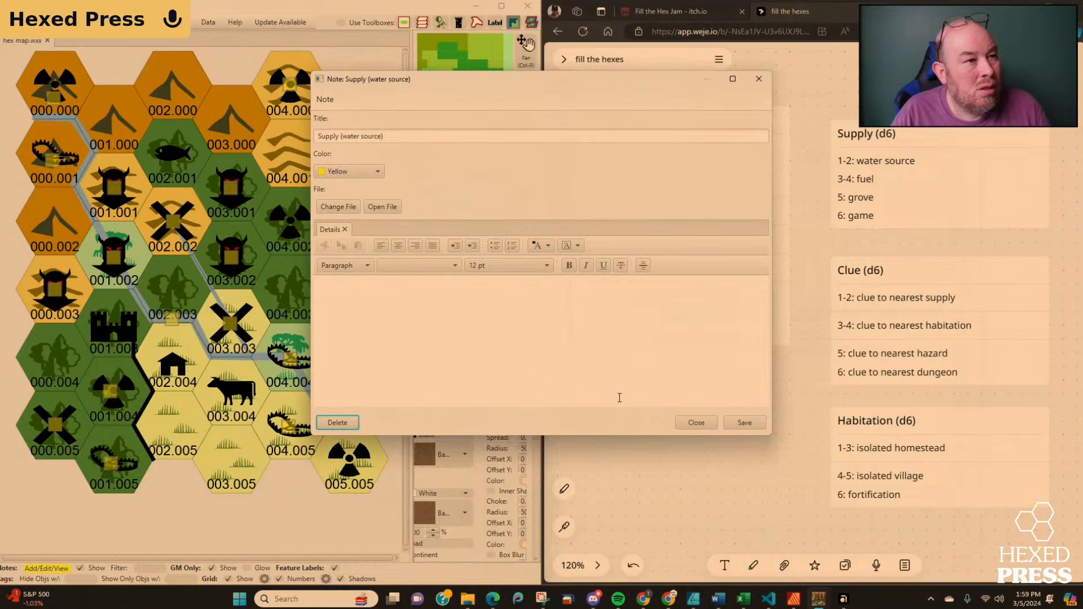
left_click(699, 422)
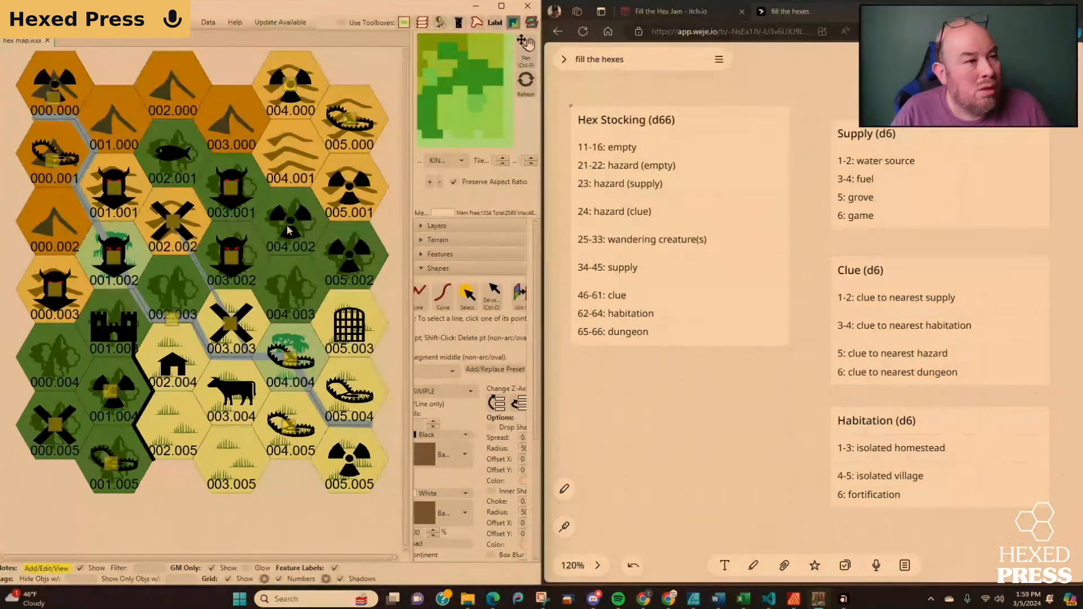
left_click(233, 189)
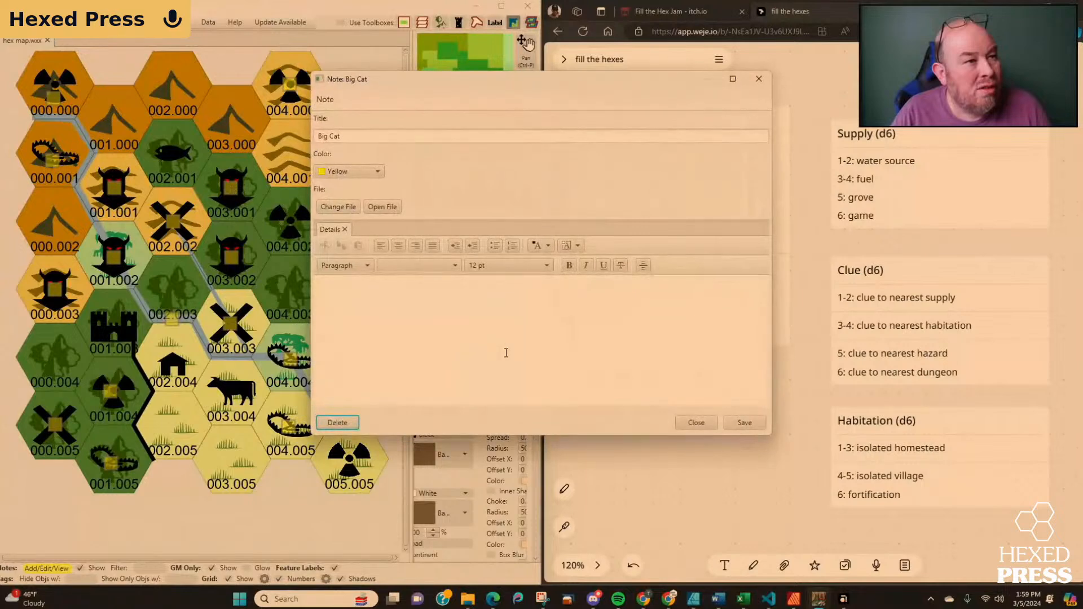
left_click(697, 423)
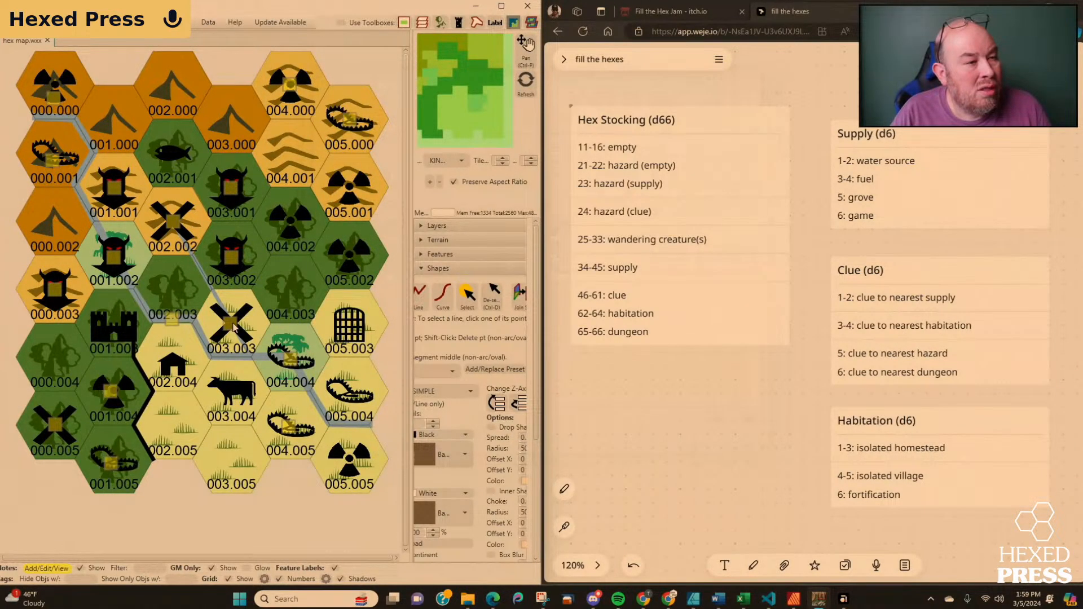
left_click(289, 359)
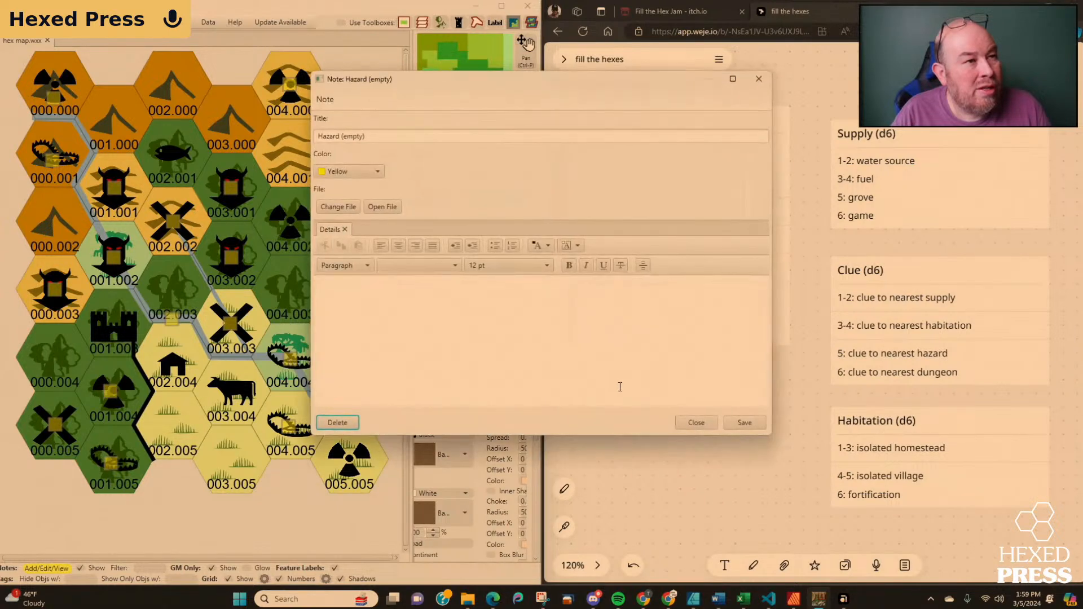
left_click(696, 423)
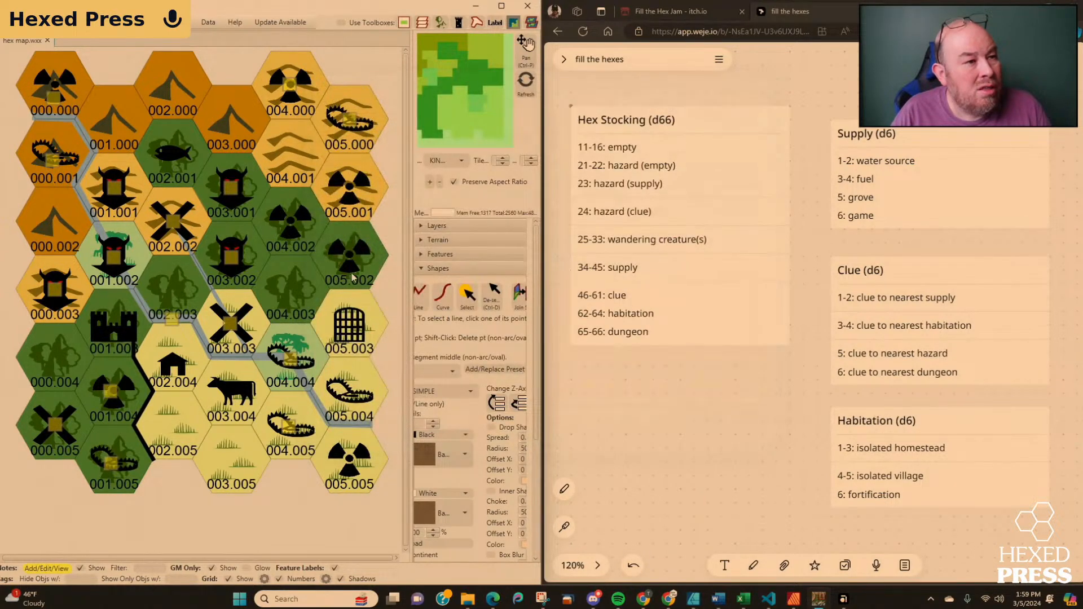
left_click(351, 123)
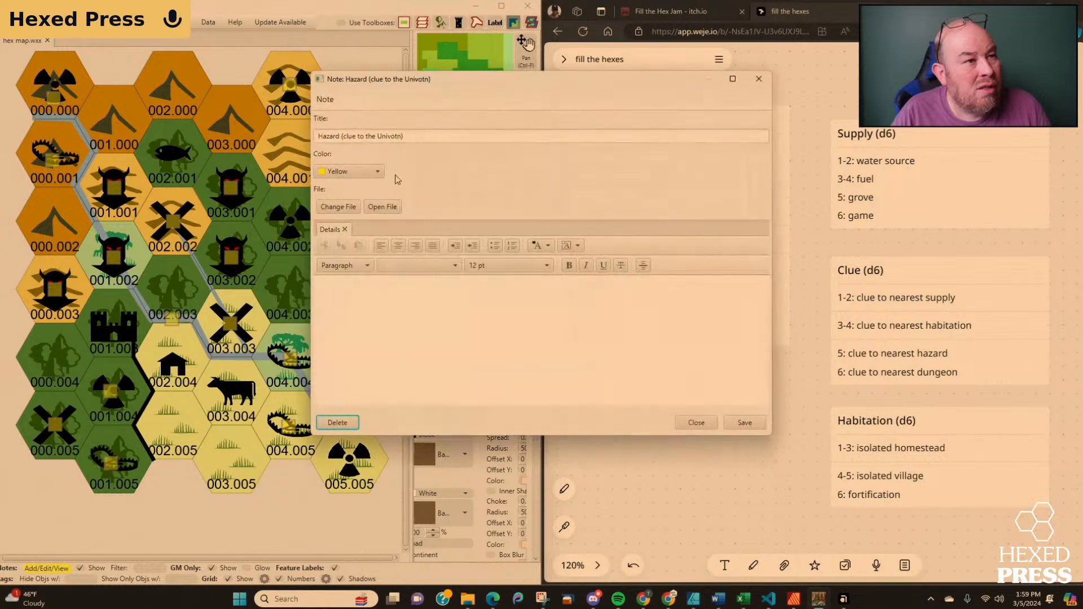
left_click(711, 424)
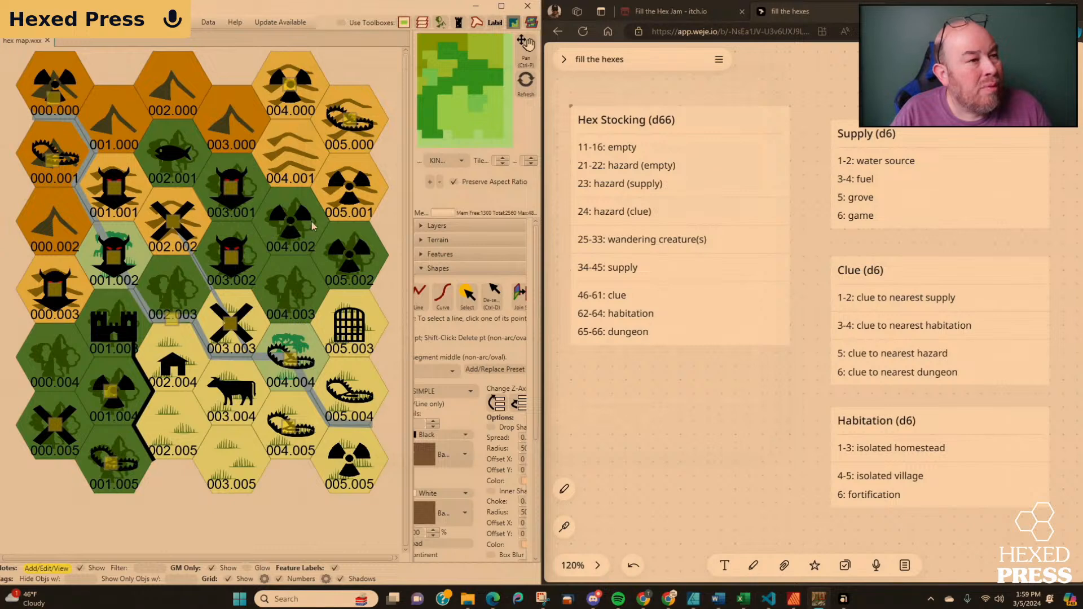
Save a note titled "Clue to game in 002.001" on the clue symbol in hex 004.002.
left_click(287, 224)
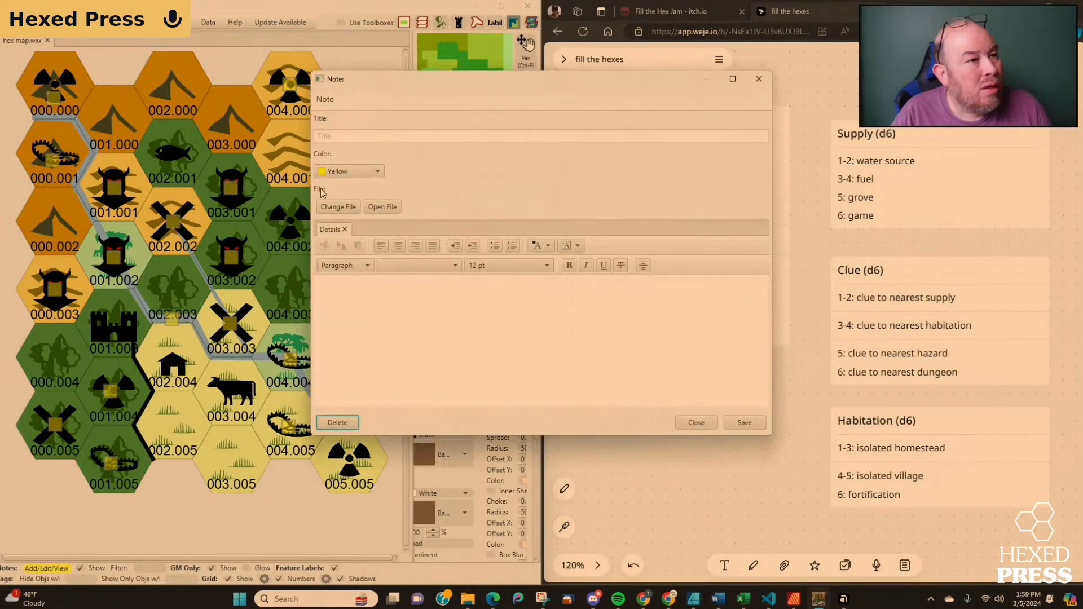
left_click(334, 136)
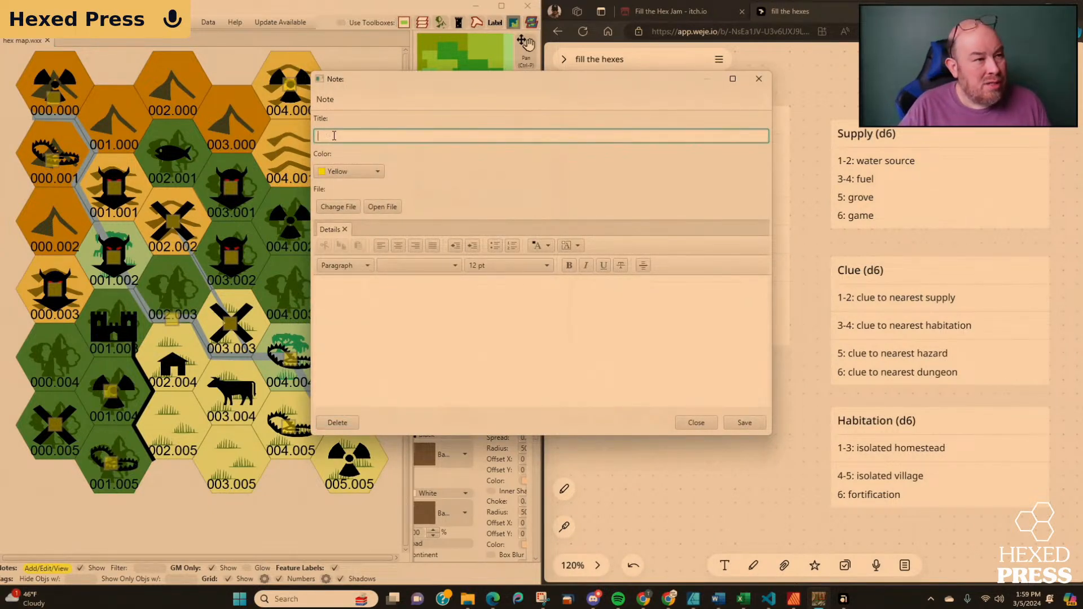
type("Clue")
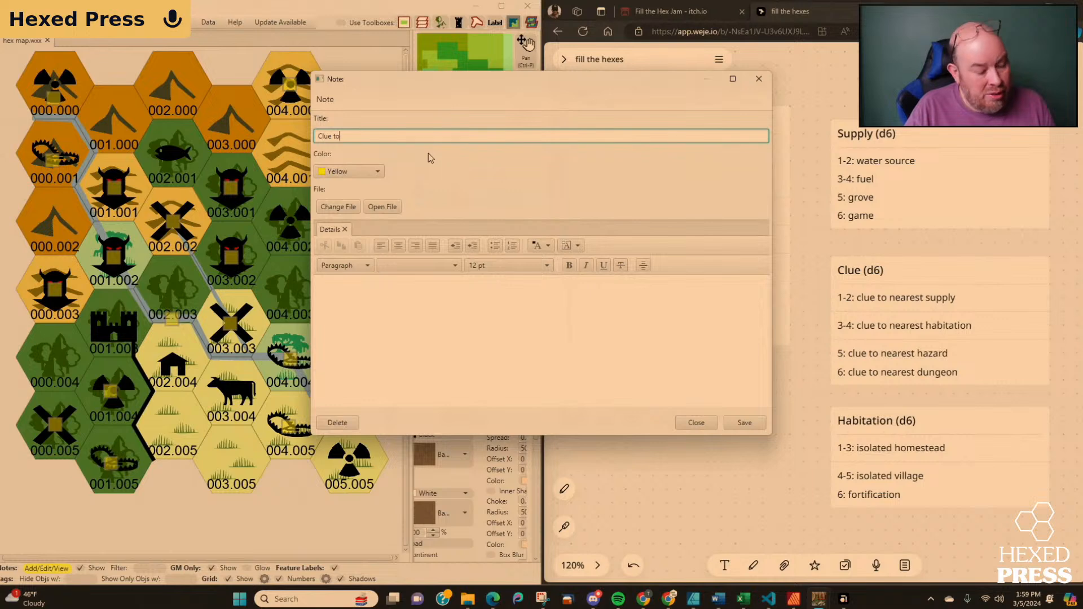
type("to")
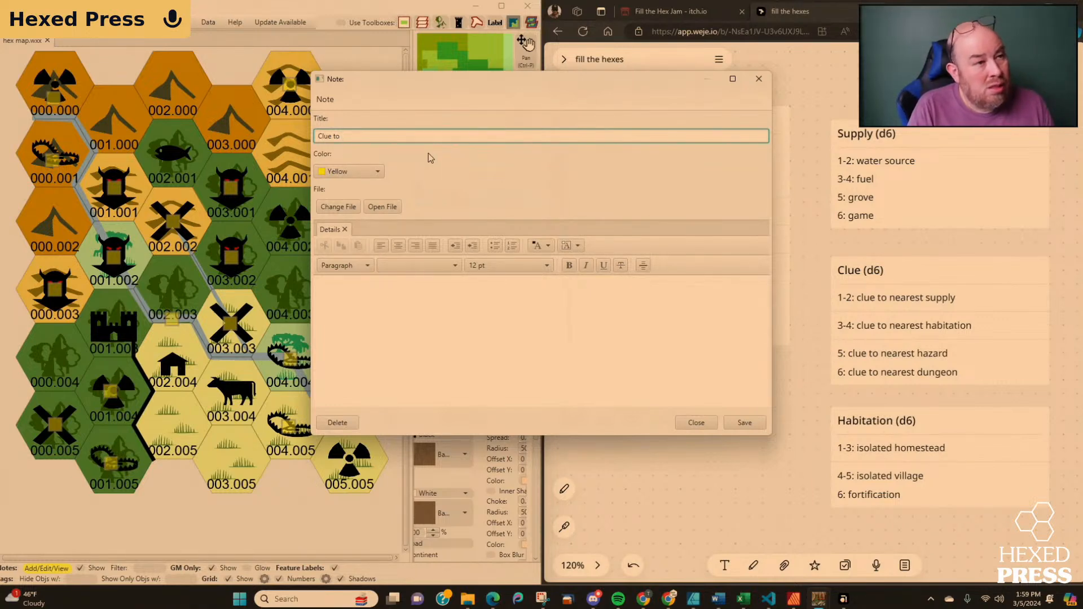
type(" g")
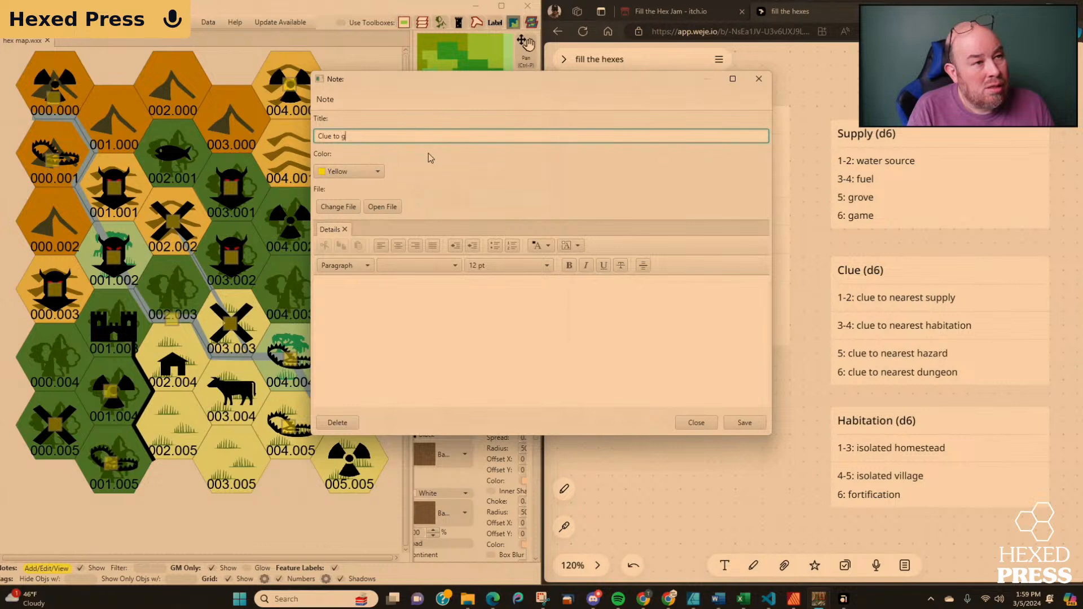
type("ame in 002.9")
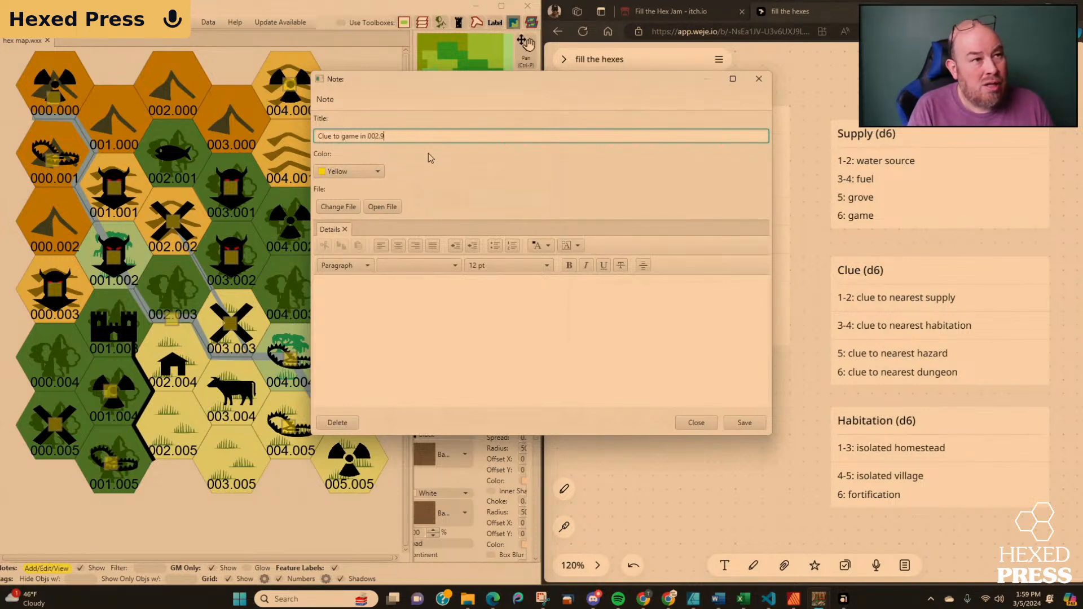
key("BackSpace")
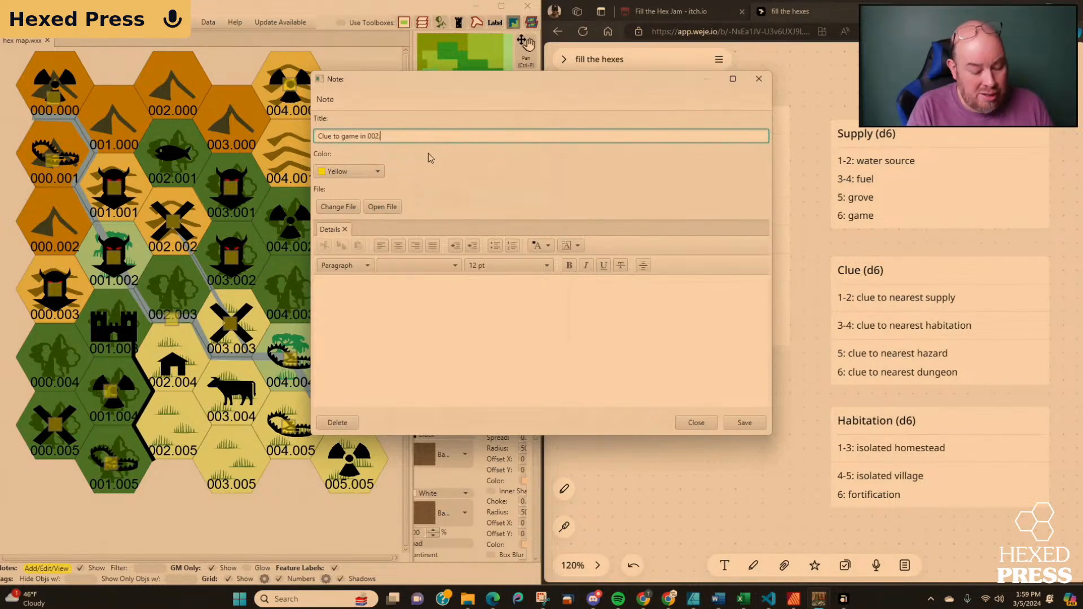
type("001")
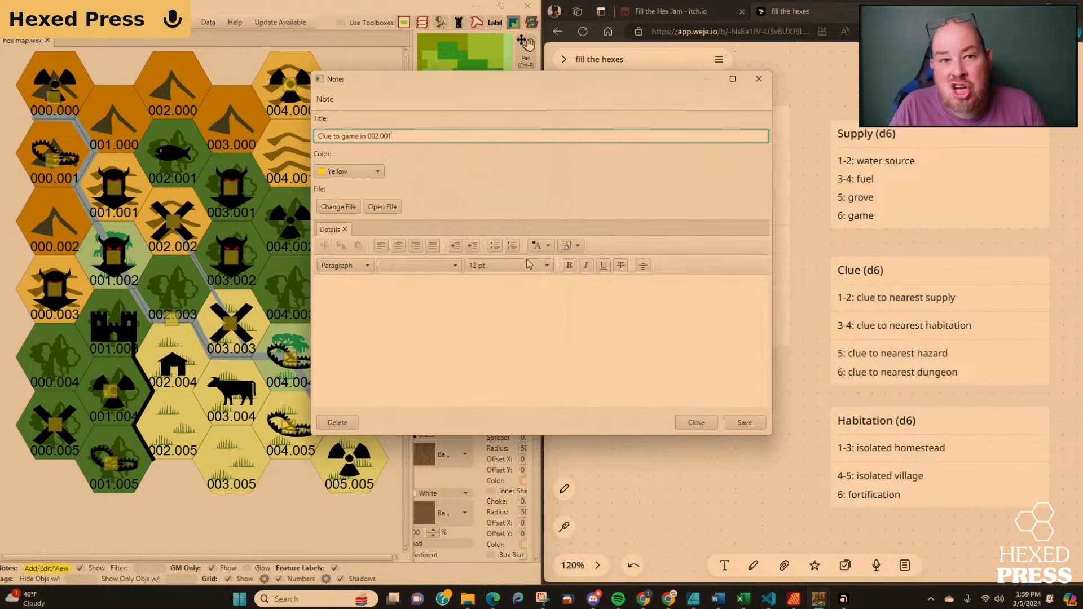
left_click(745, 423)
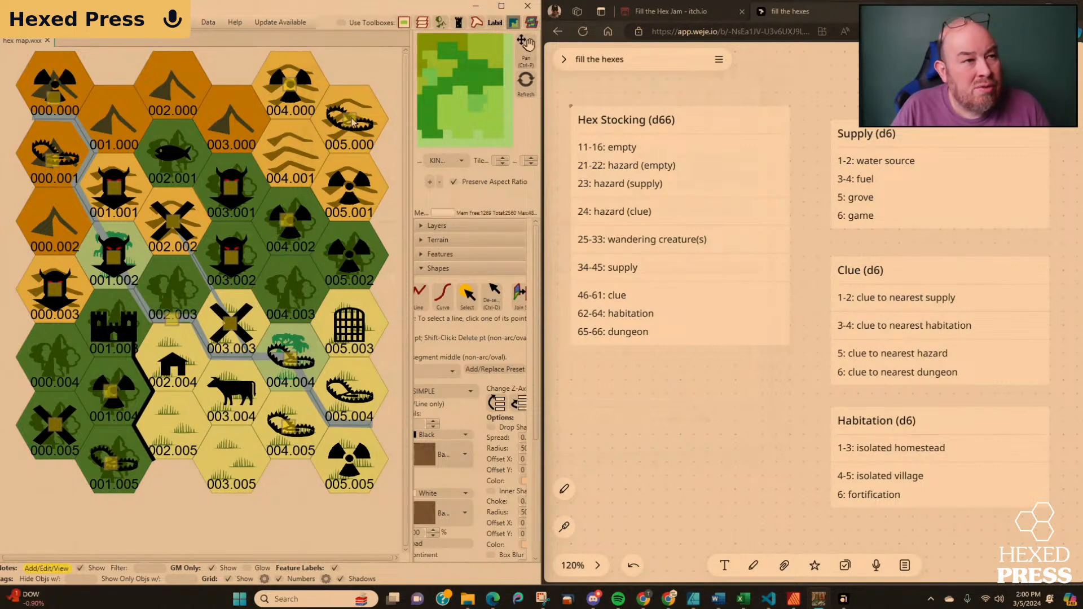
Check the hazard note in hex 005.000, and save a note titled "Clue to hazard in 005.000" on the clue symbol in 005.001.
left_click(352, 121)
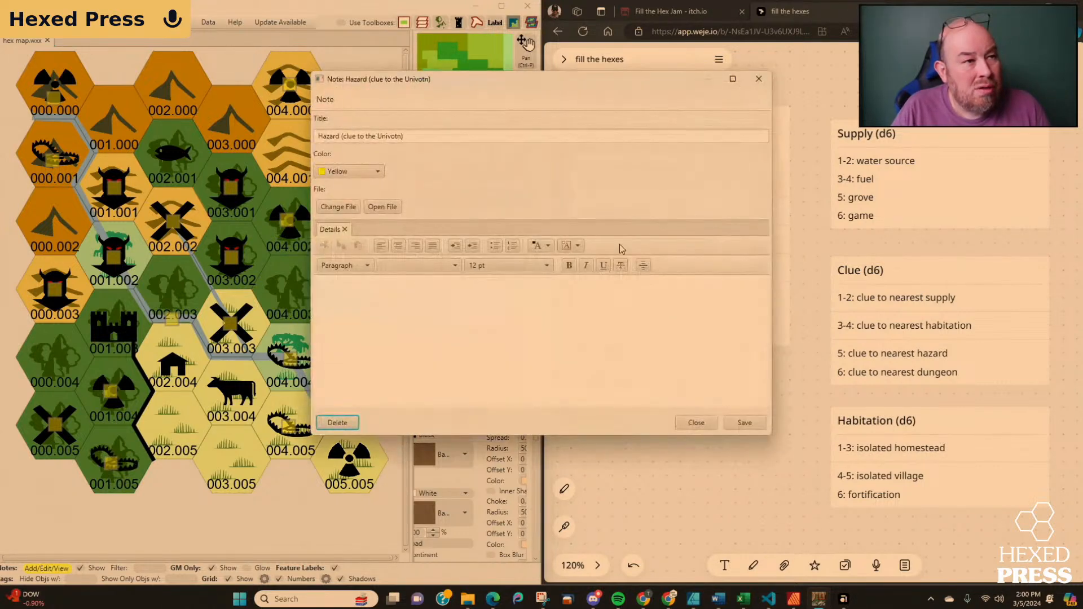
left_click(696, 423)
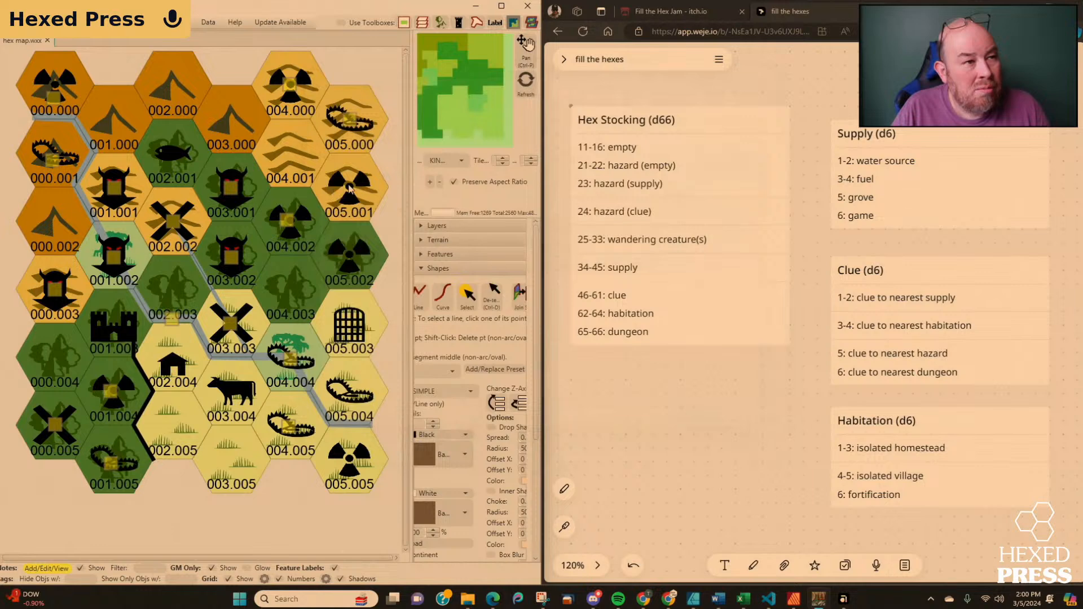
left_click(350, 192)
left_click(341, 135)
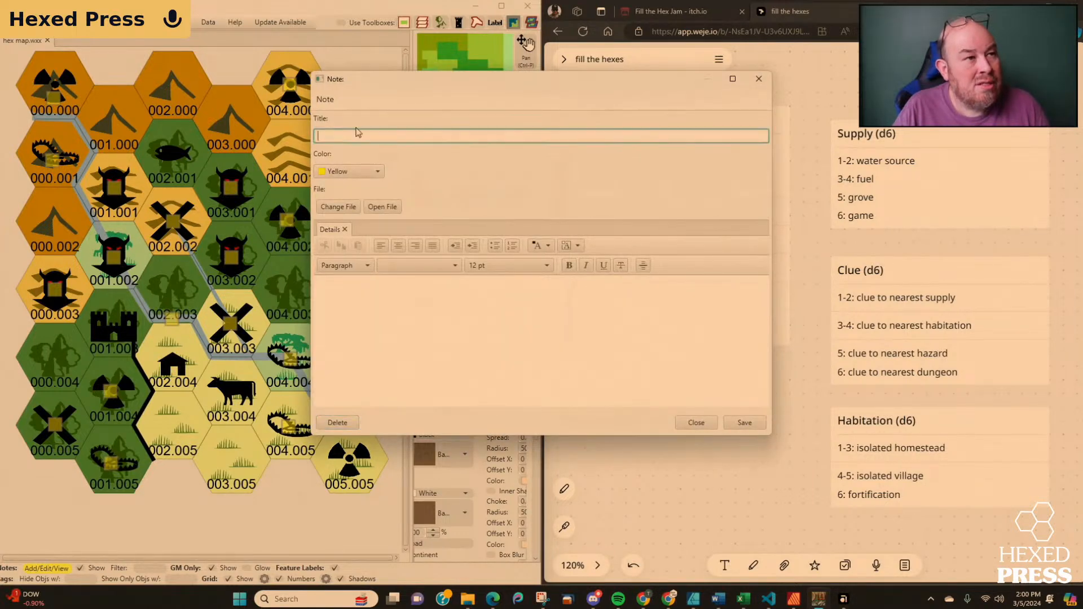
left_click_drag(397, 79, 568, 174)
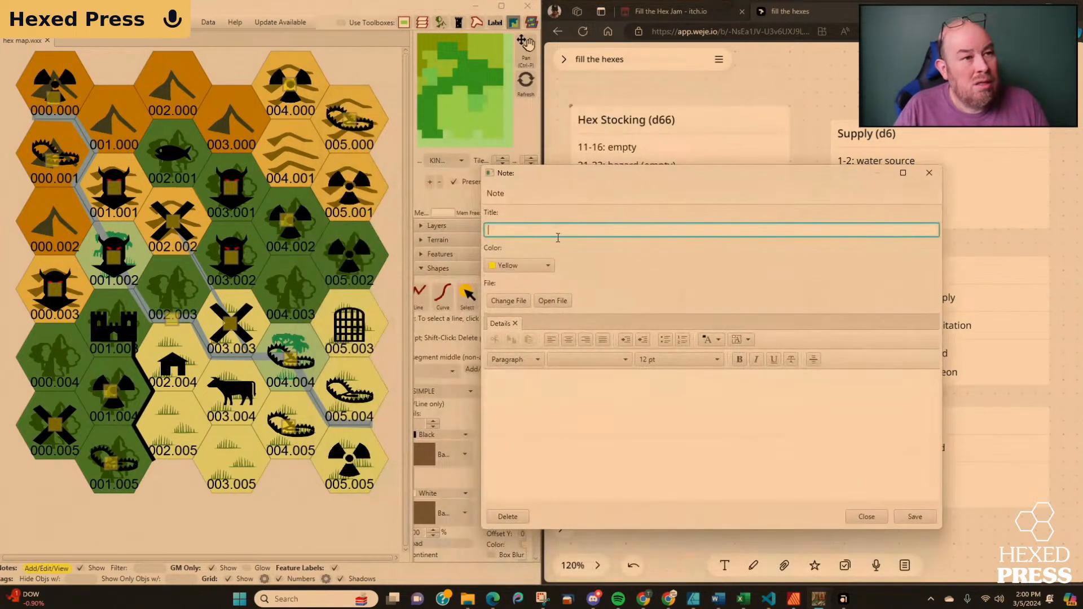
type("Clue to")
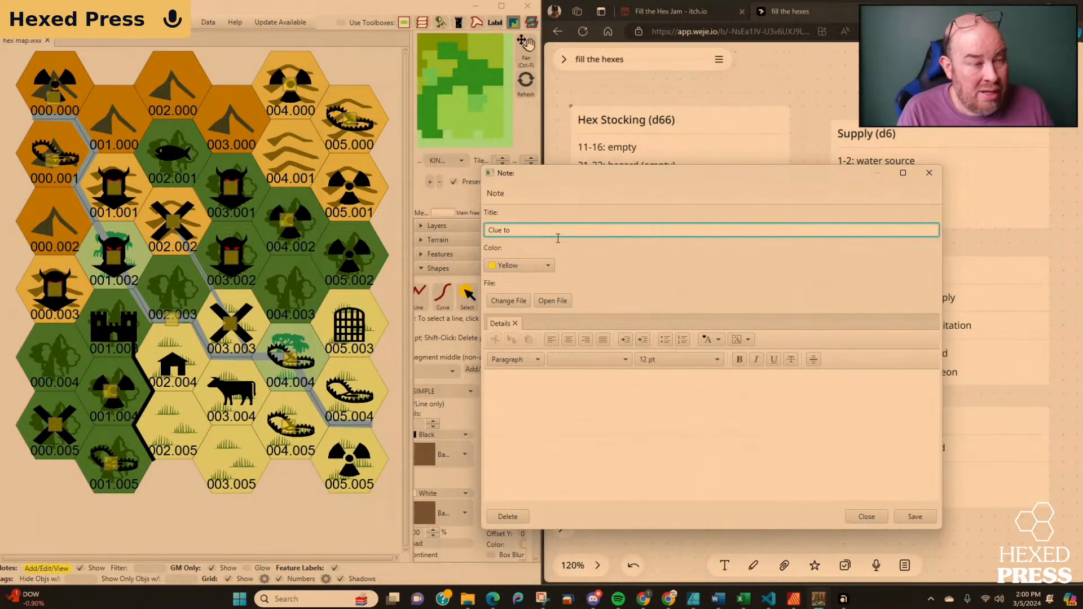
type("zard in 005.001")
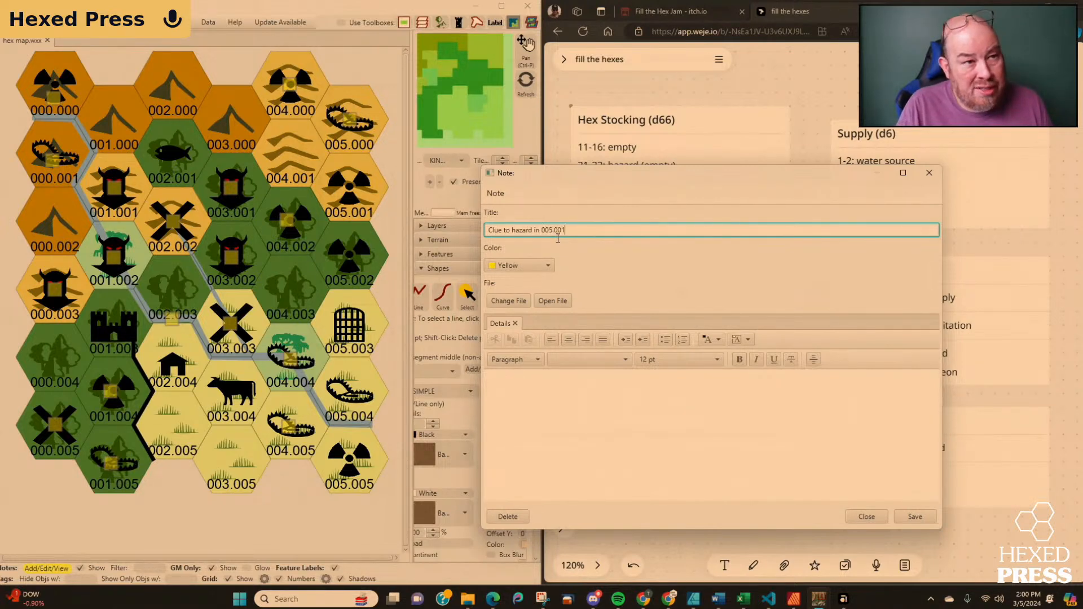
left_click(901, 516)
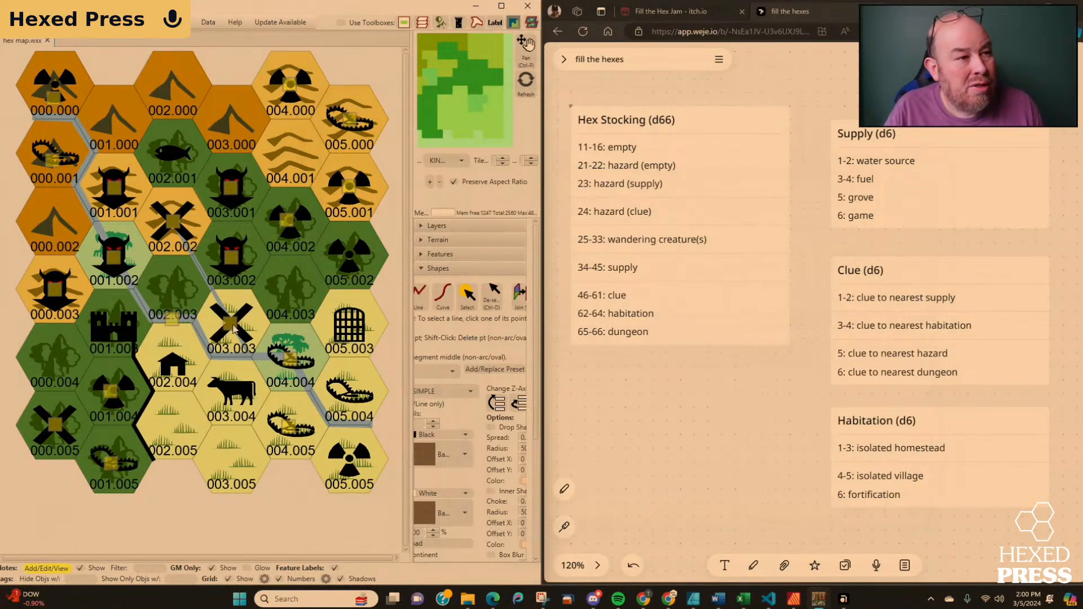
Check the supply note in hex 003.003, and save a note titled "Clue to supply in 003.003" on the clue symbol in 005.002.
left_click(233, 329)
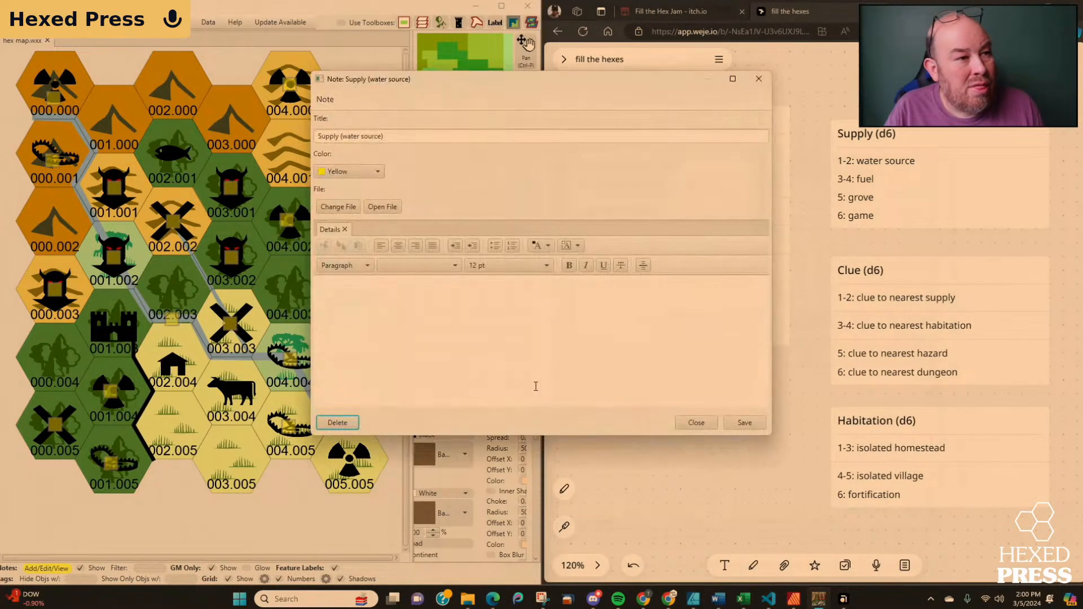
left_click(696, 424)
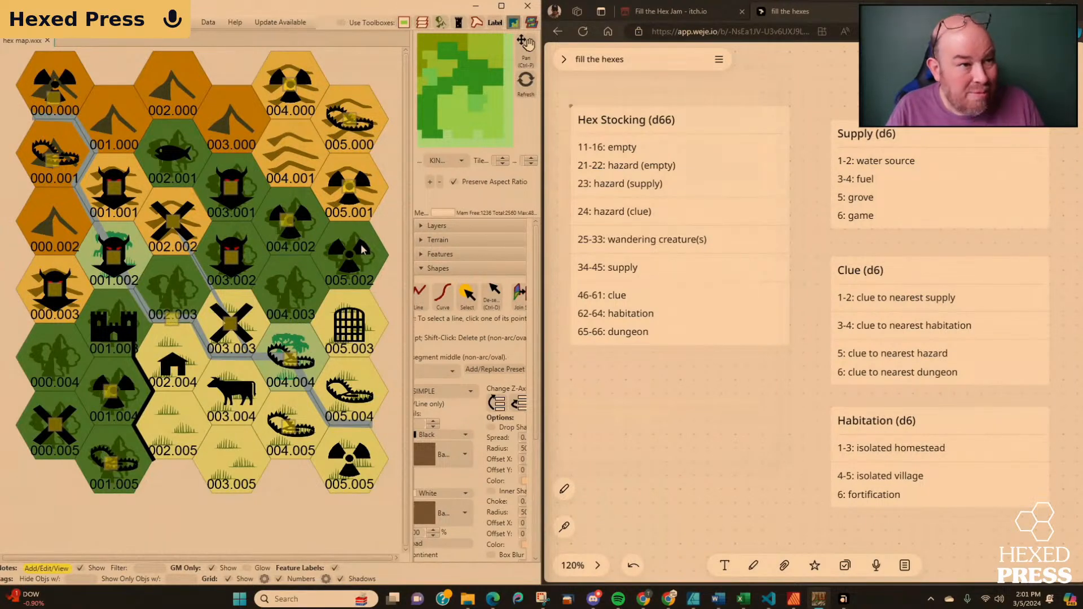
left_click(348, 264)
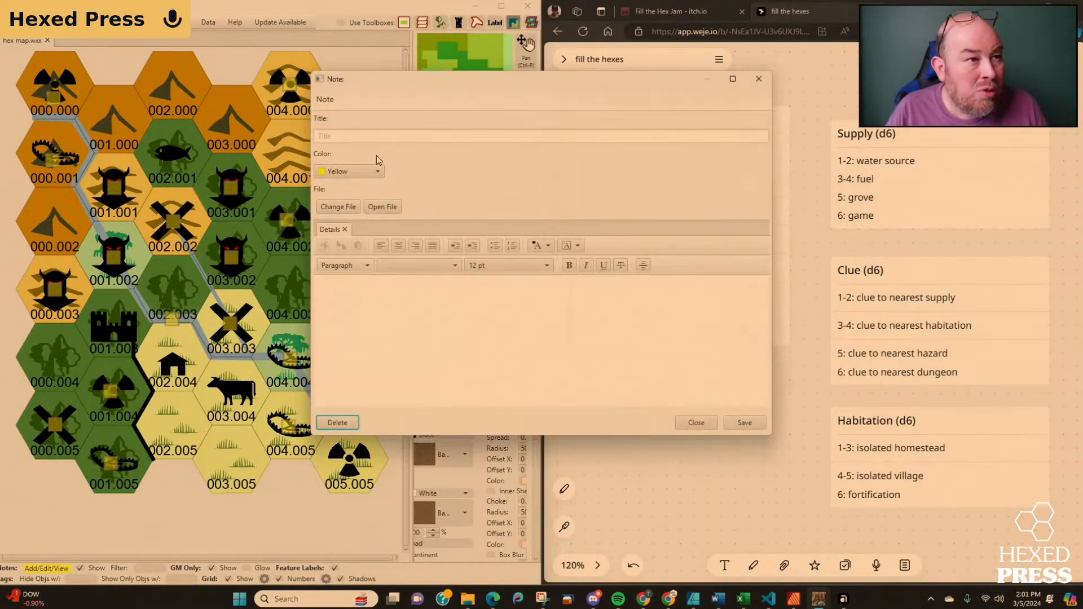
left_click(385, 136)
type("Clue to s")
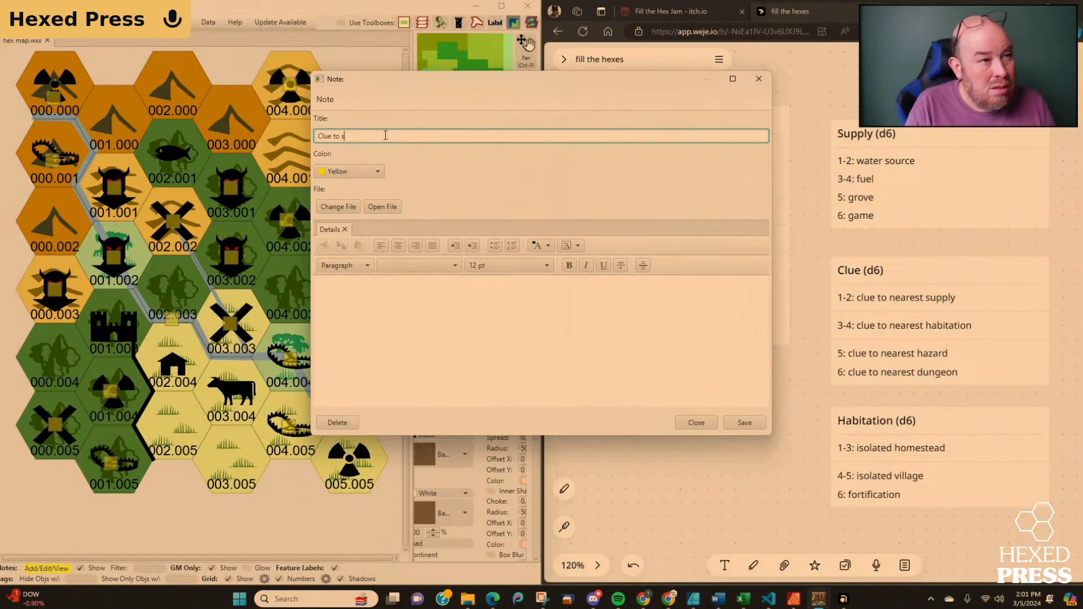
key("BackSpace")
type("o supp")
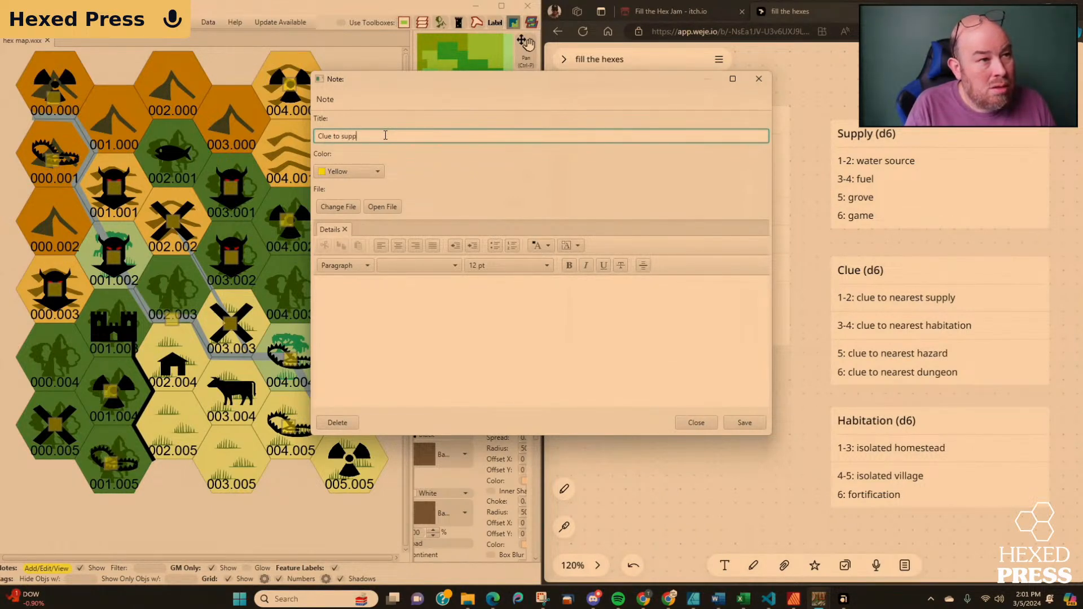
type("ly in ")
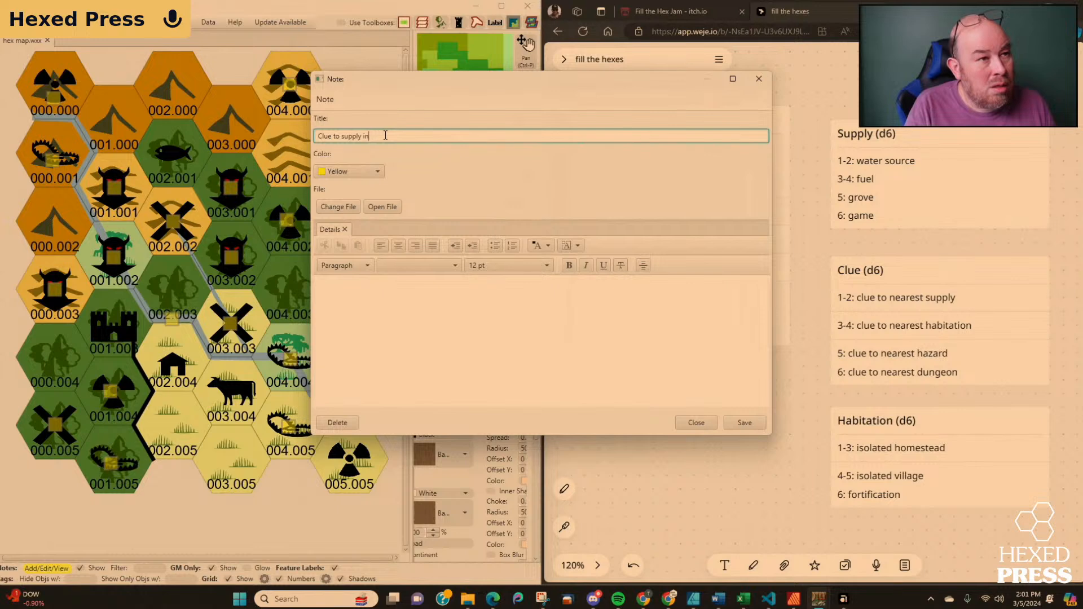
type("003.003")
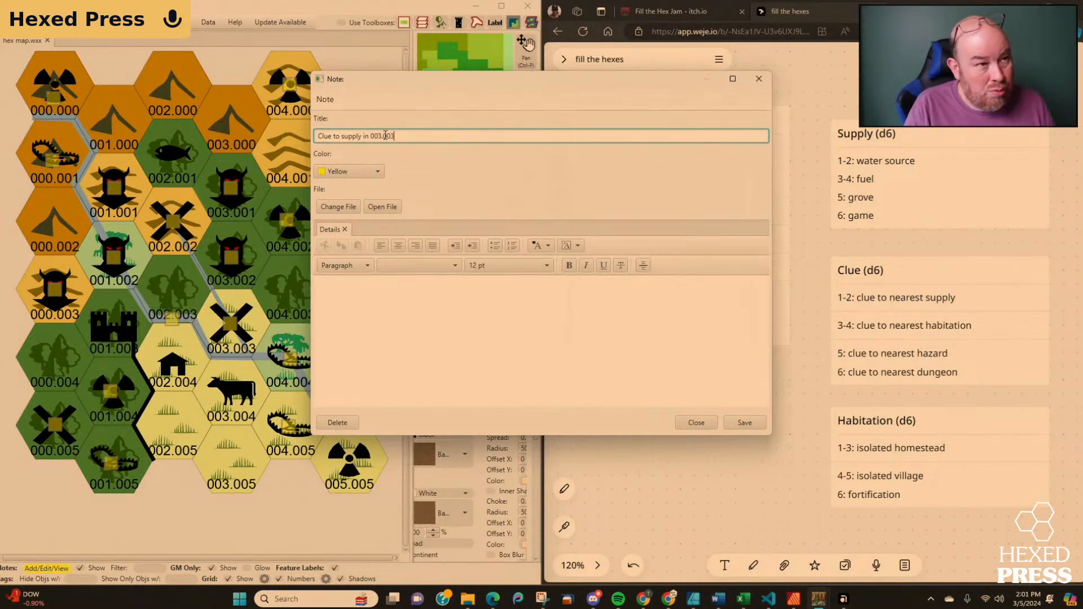
left_click(743, 423)
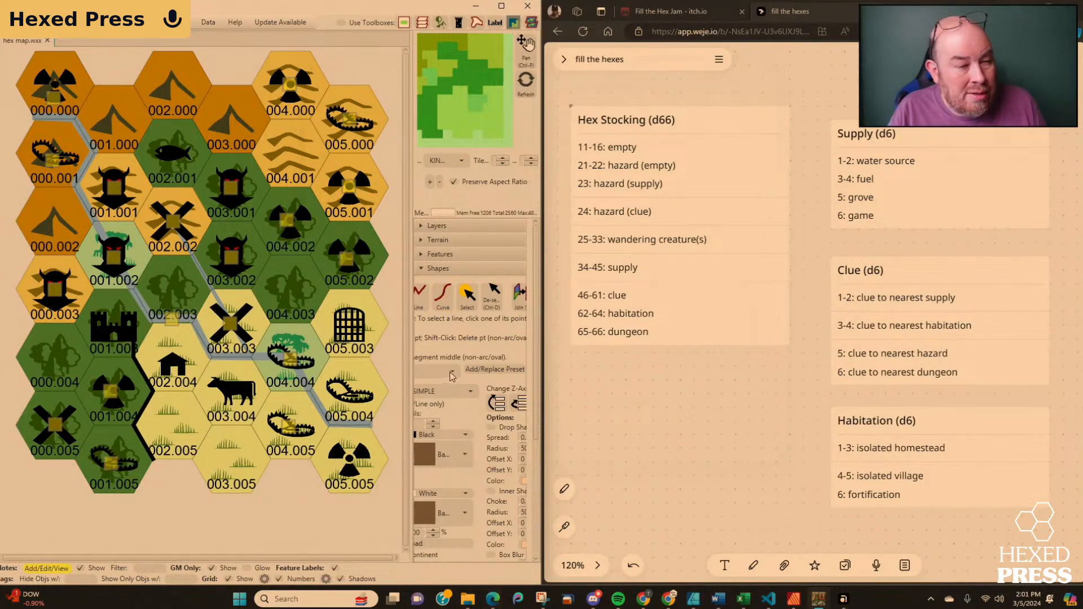
Set up the Line shape tool with the River preset and a stroke width of 5.
left_click_drag(409, 500, 287, 516)
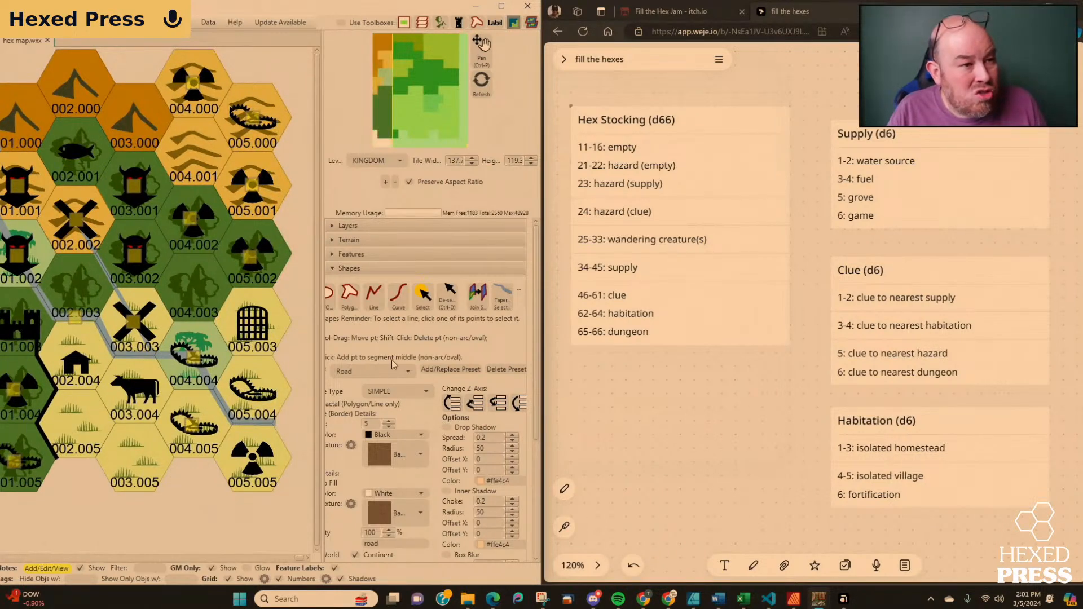
left_click(384, 373)
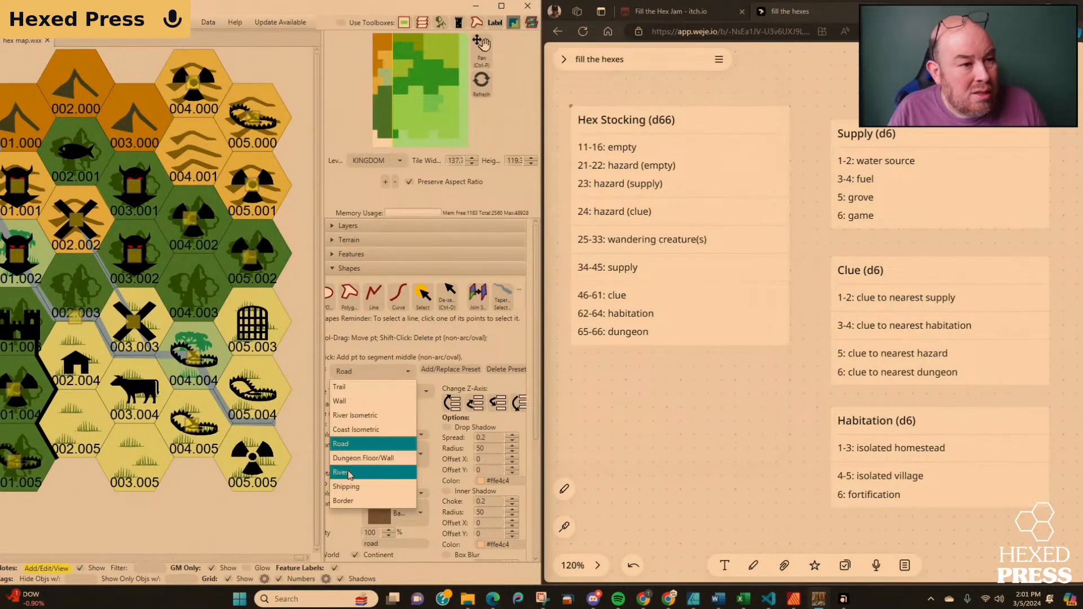
left_click(349, 474)
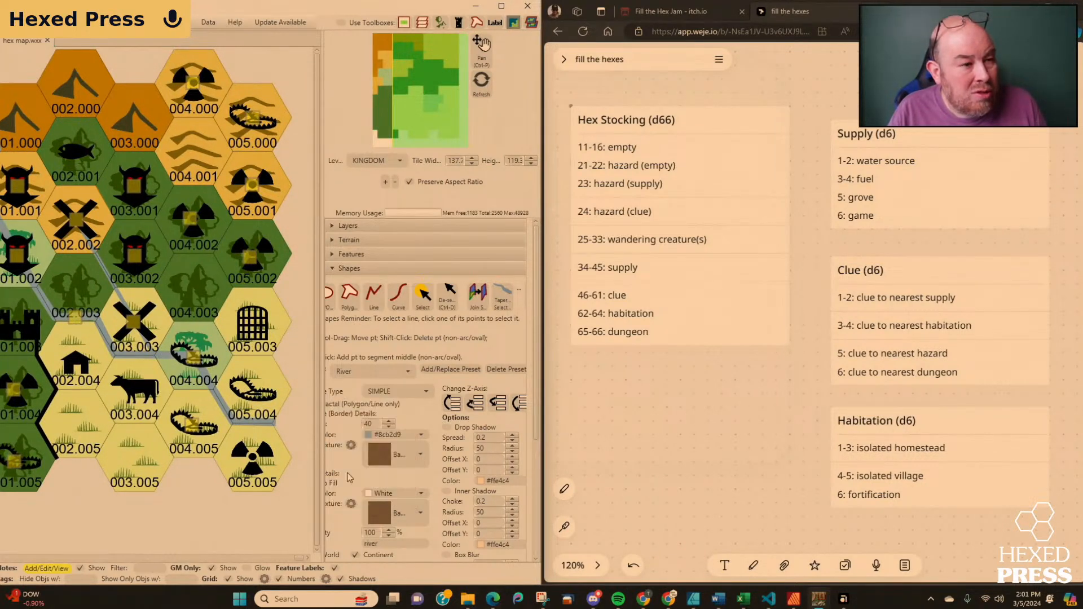
left_click(389, 427)
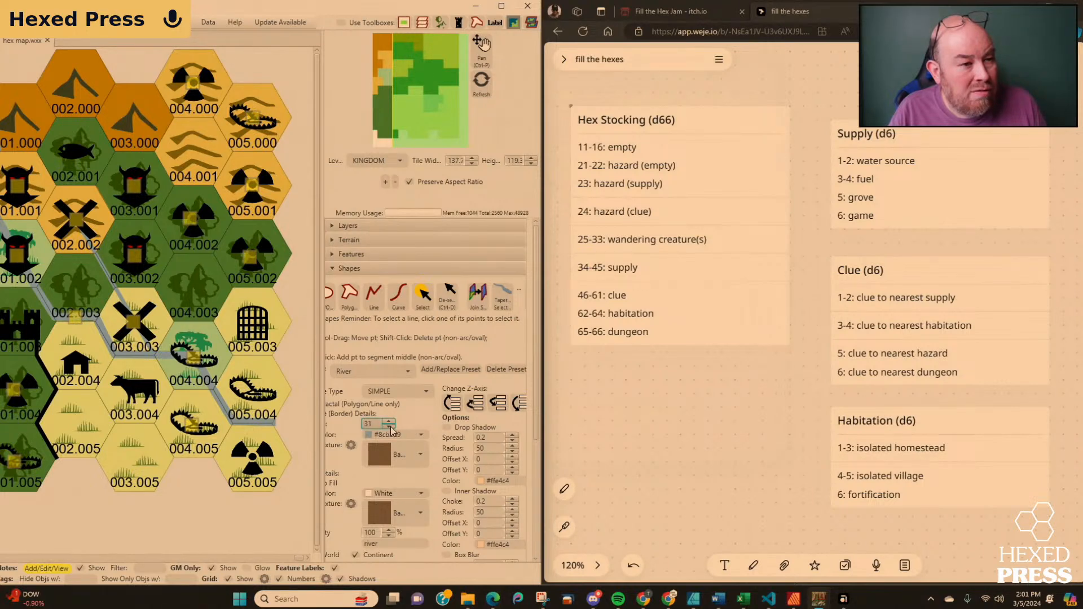
left_click(391, 427)
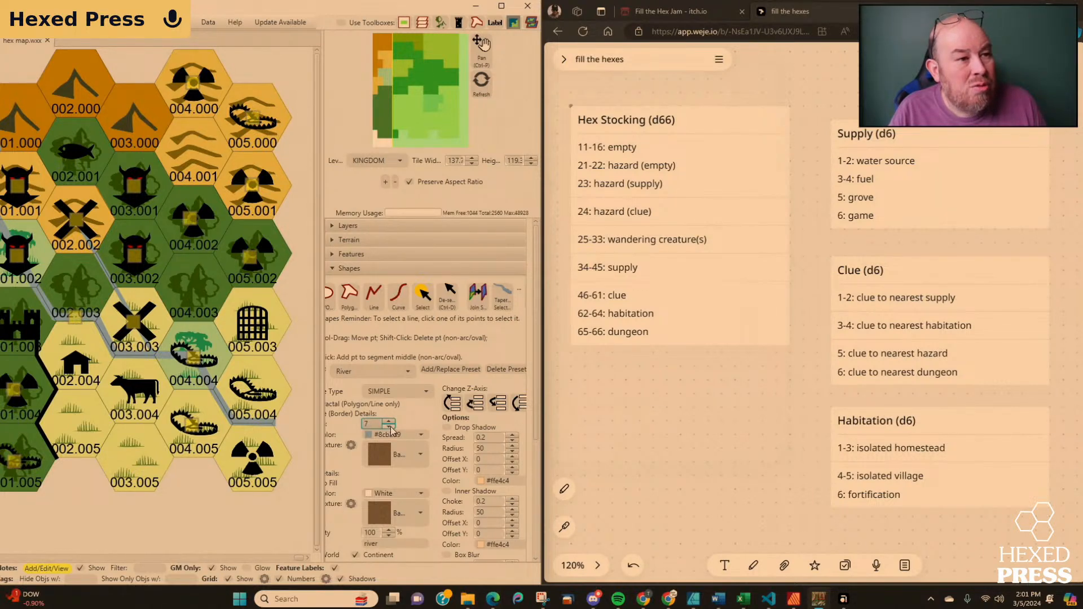
left_click(391, 427)
left_click(374, 302)
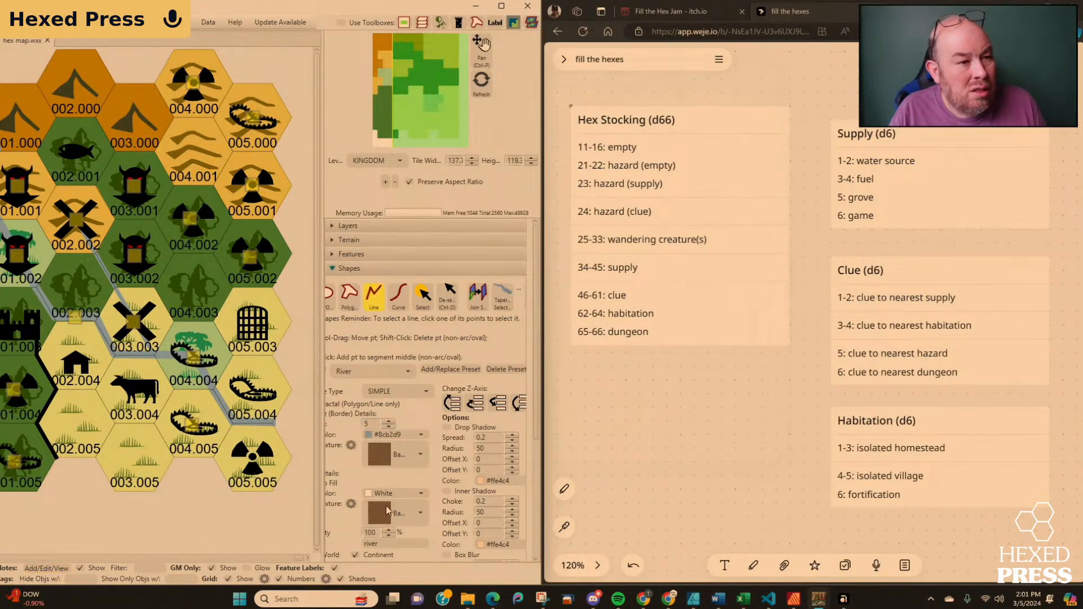
Enable snapping points to the grid and draw a river along the hex edges from between 004.001 and 005.001 down to 003.003.
scroll(428, 512, "down", 3)
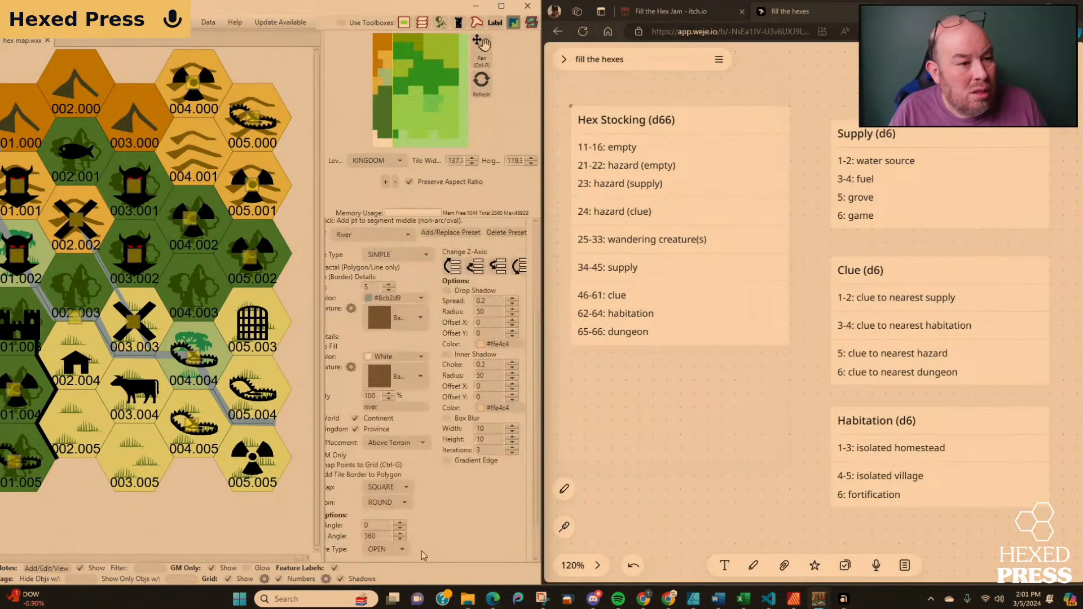
left_click_drag(321, 519, 266, 513)
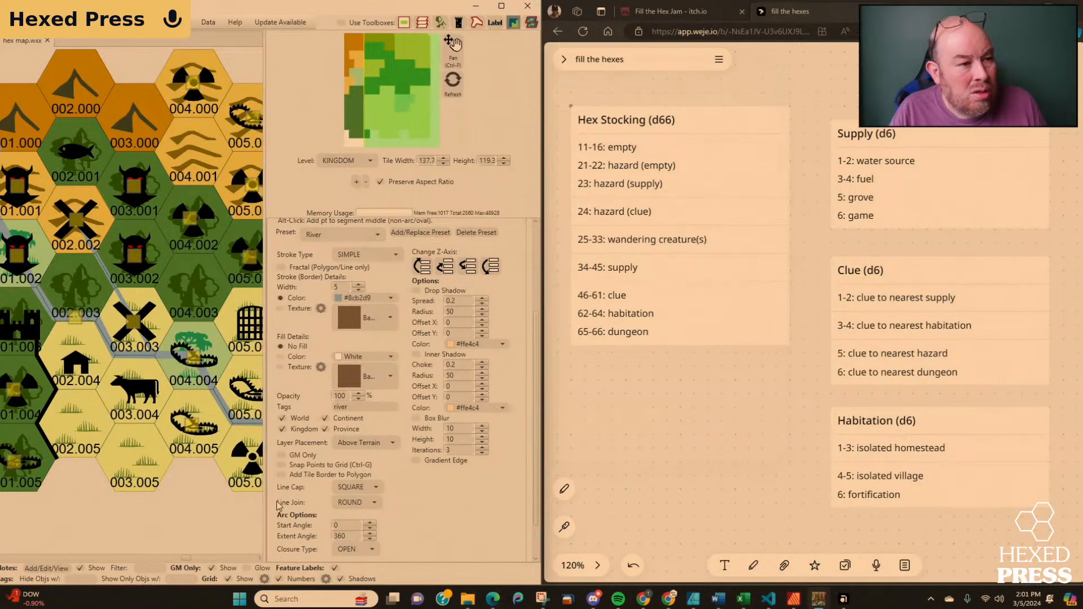
left_click(281, 465)
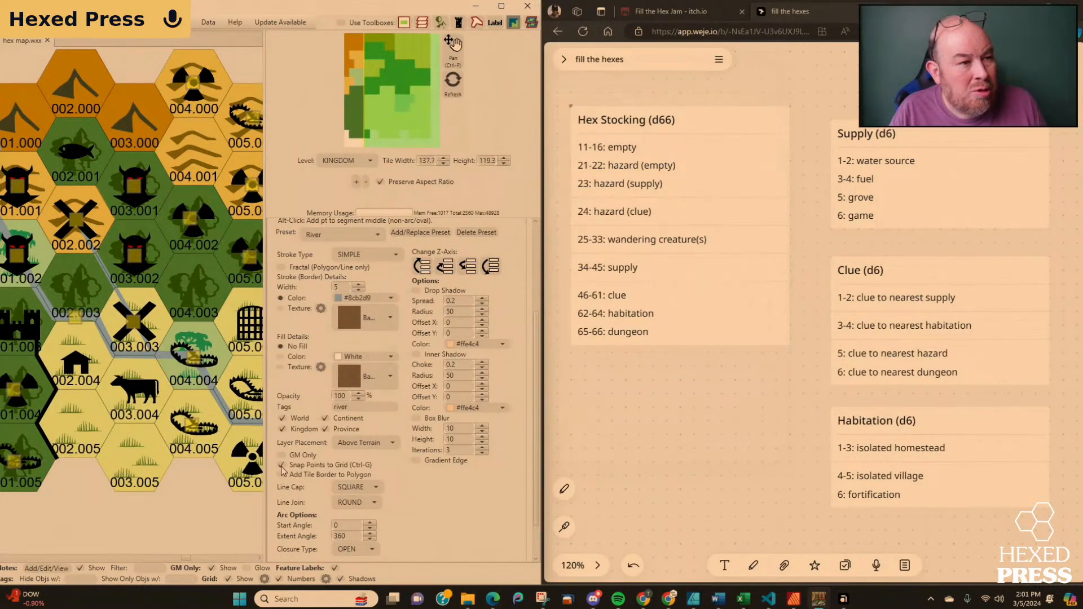
left_click_drag(231, 519, 154, 517)
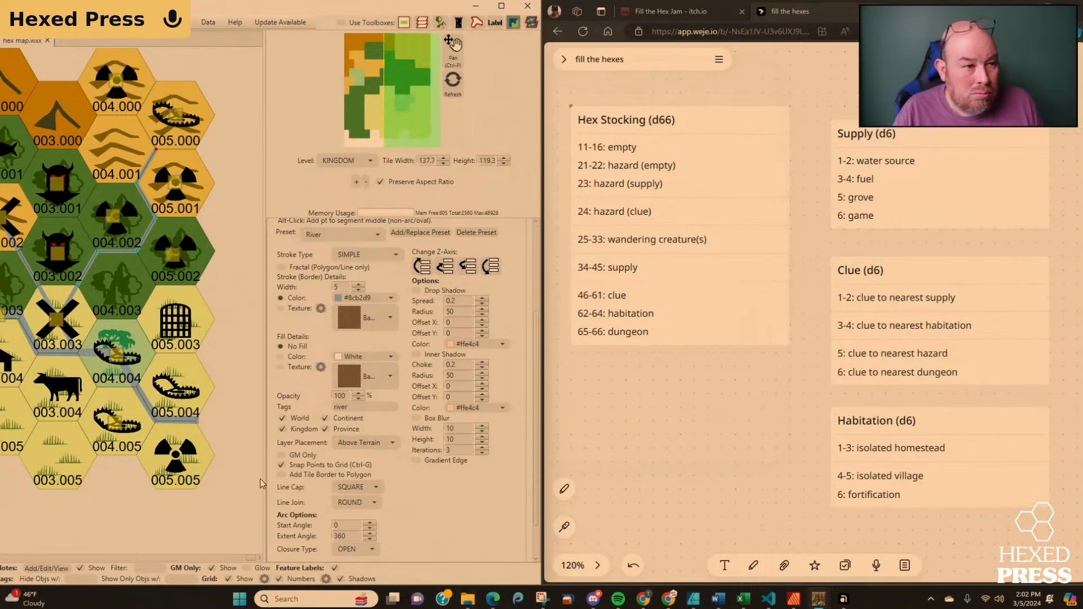
scroll(391, 276, "up", 4)
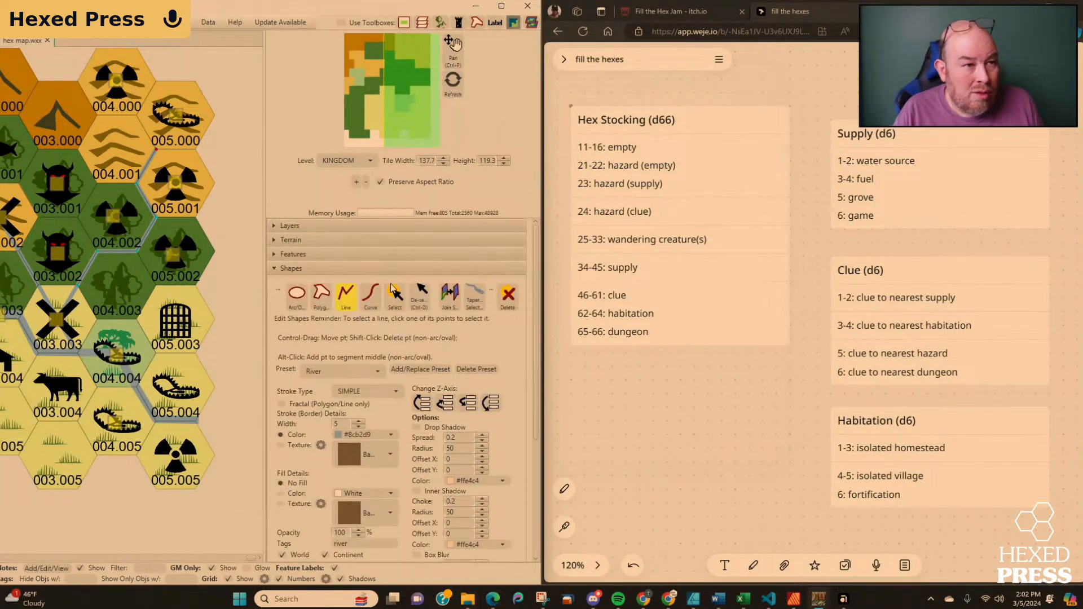
left_click(395, 294)
left_click_drag(264, 353, 391, 361)
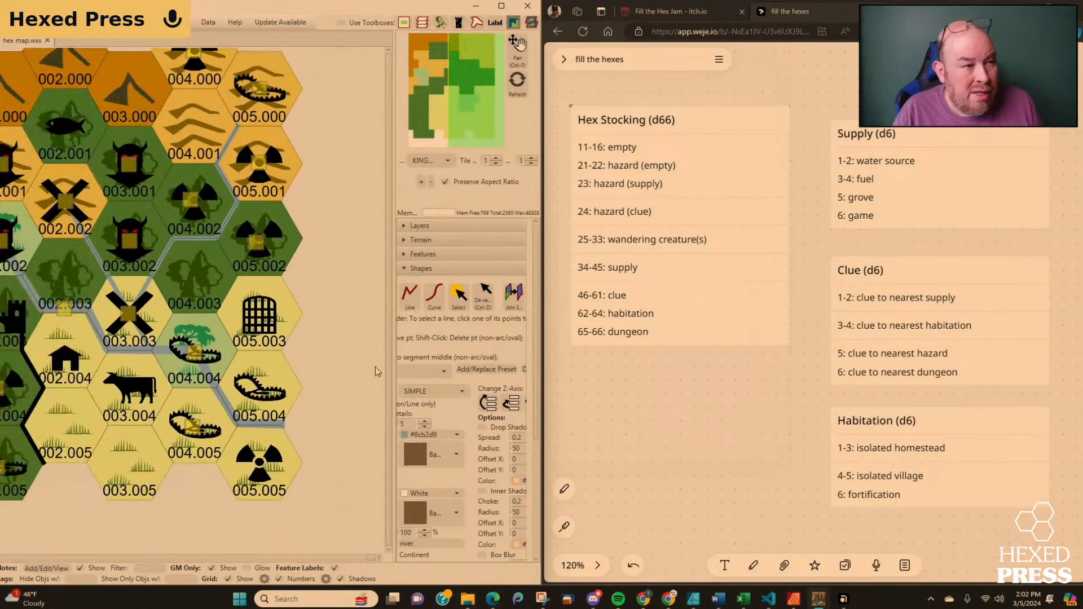
scroll(374, 367, "down", 1)
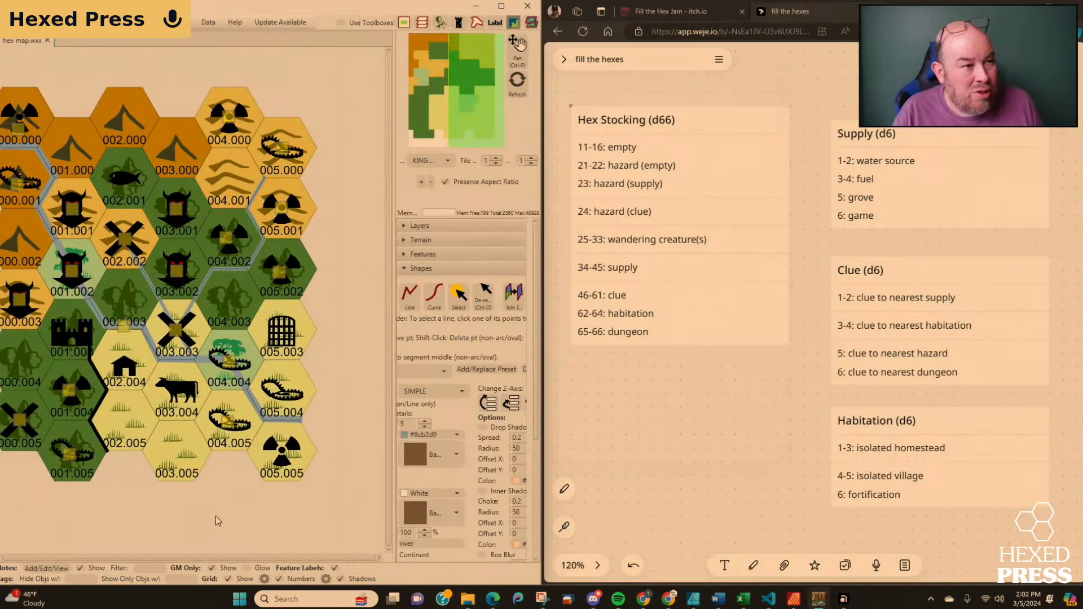
left_click_drag(189, 517, 219, 516)
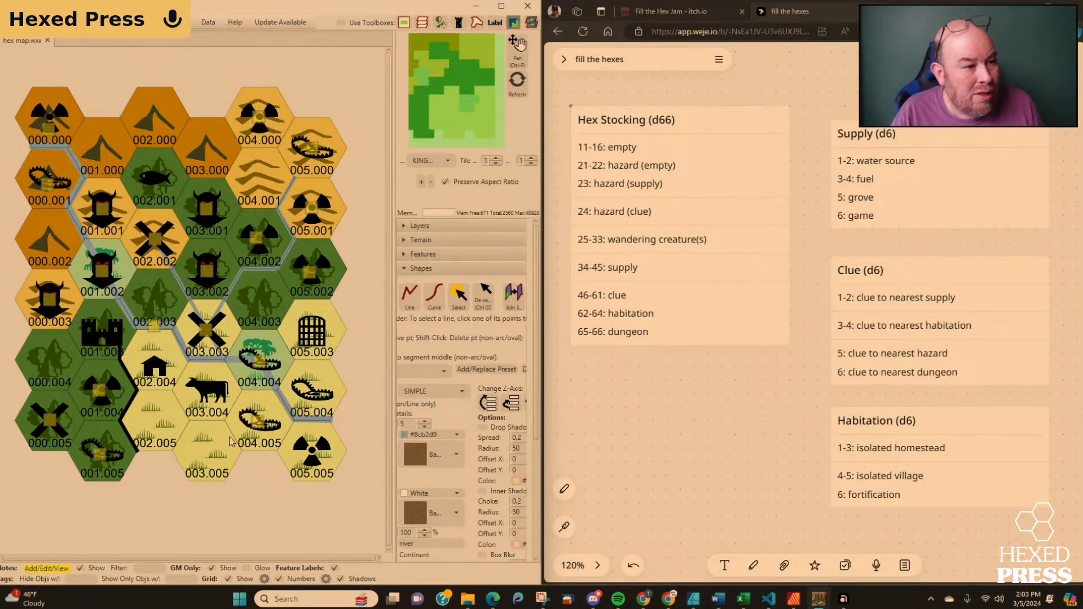
Check the hazard note in hex 004.005, and save a note titled "Clue to hazard in 004.005" on the clue symbol in 005.005.
left_click(258, 423)
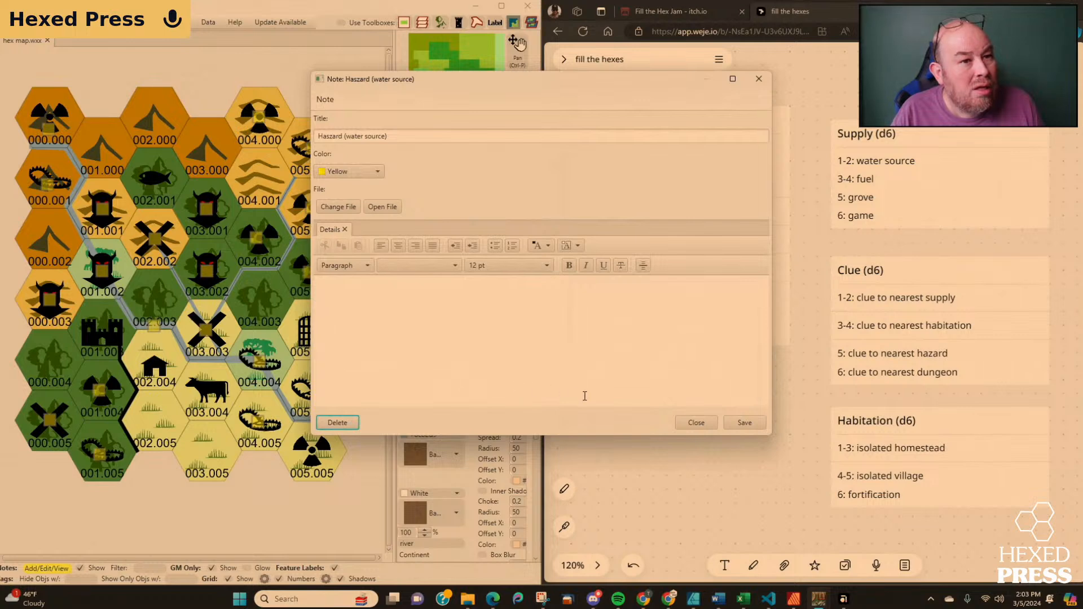
left_click(695, 423)
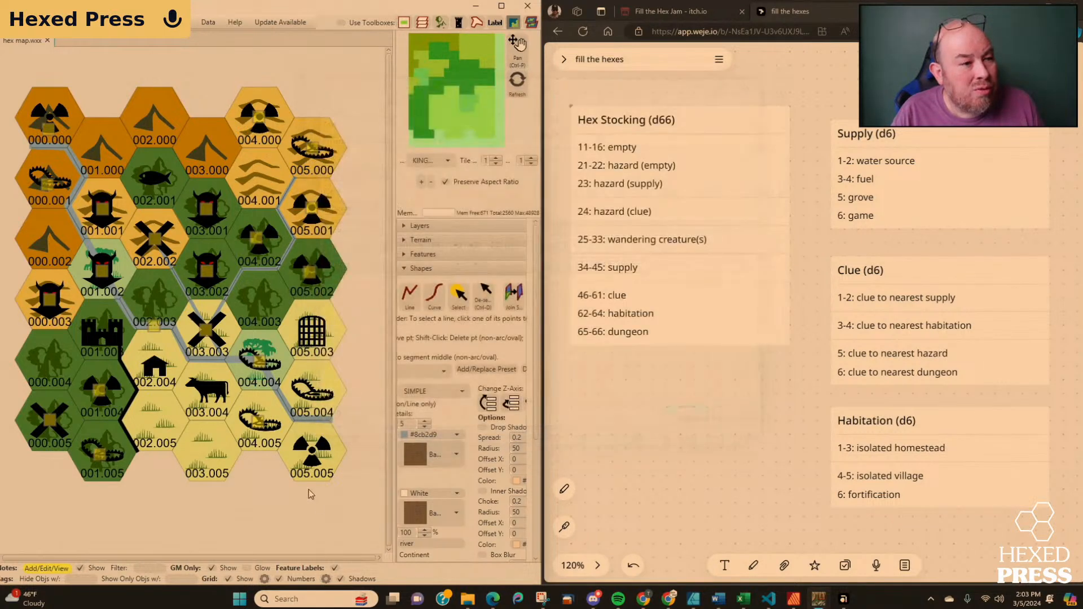
left_click(311, 456)
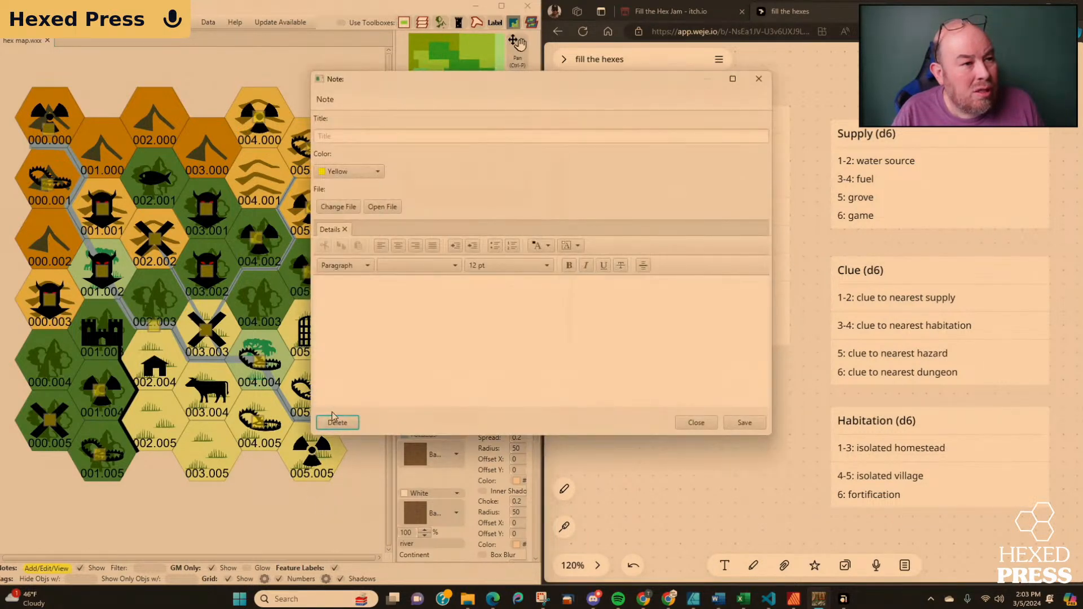
left_click(360, 135)
type("c")
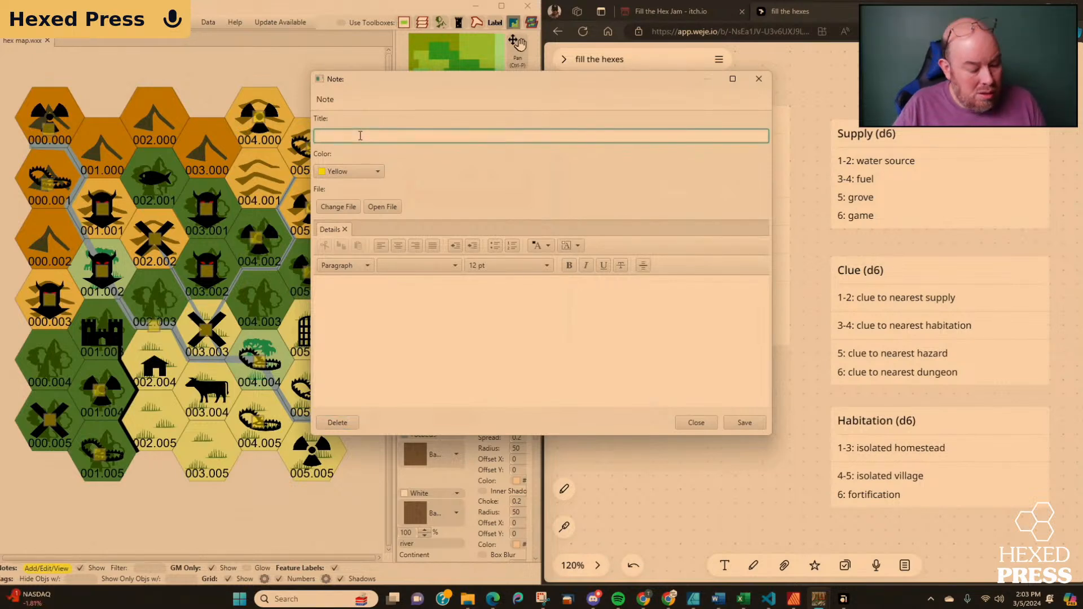
type("lue to haz")
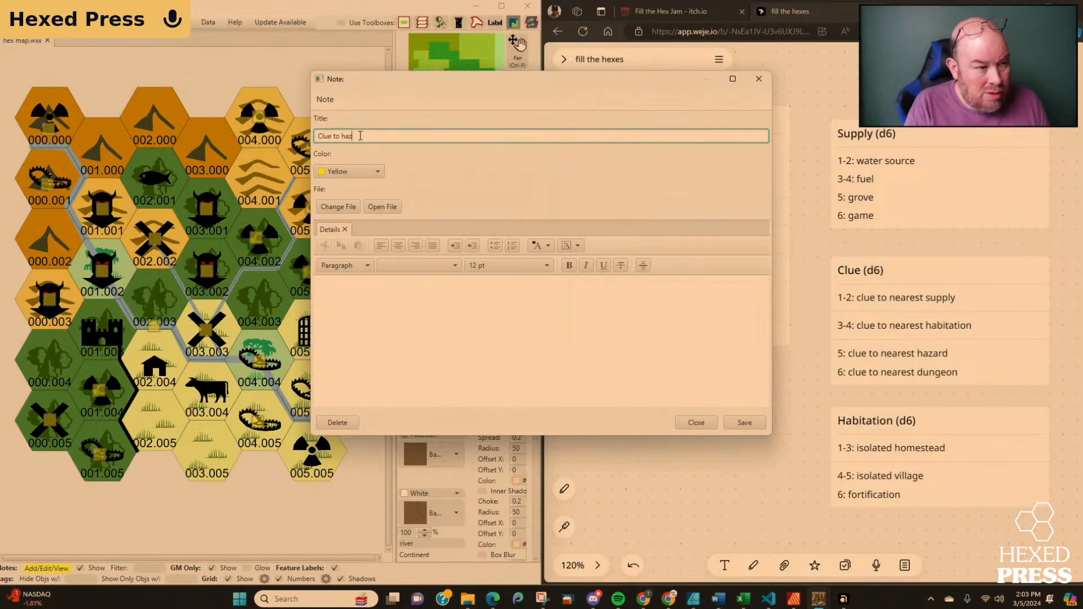
type("ard in 0")
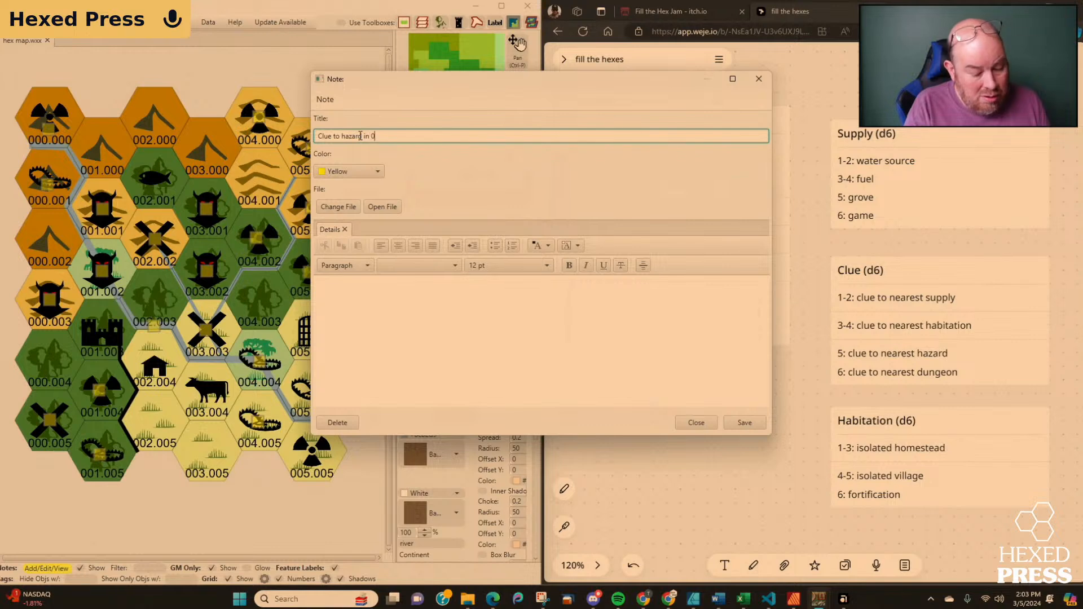
type("04.005")
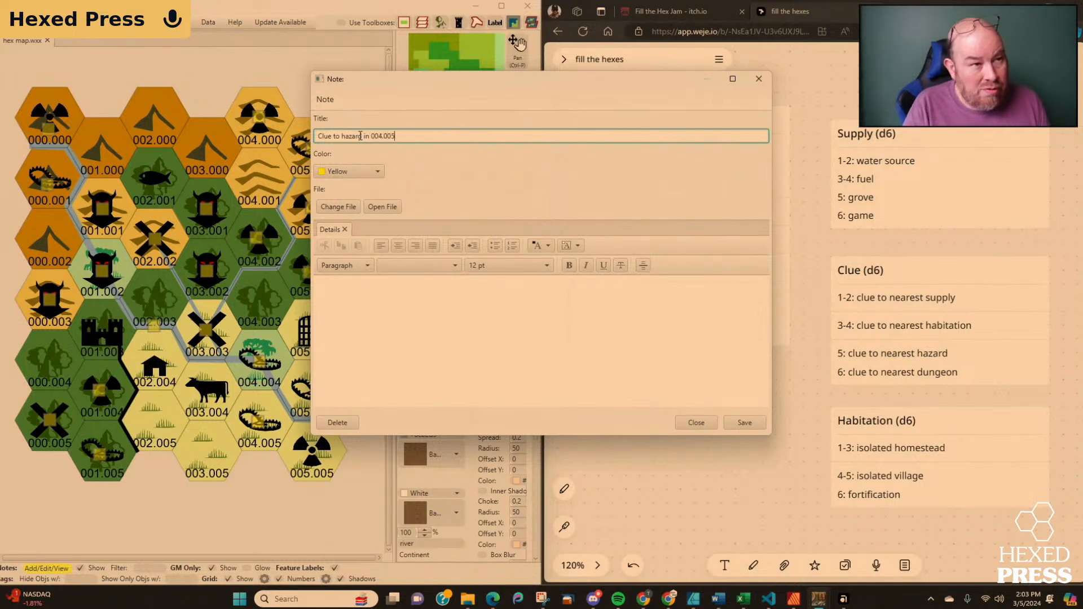
left_click(746, 422)
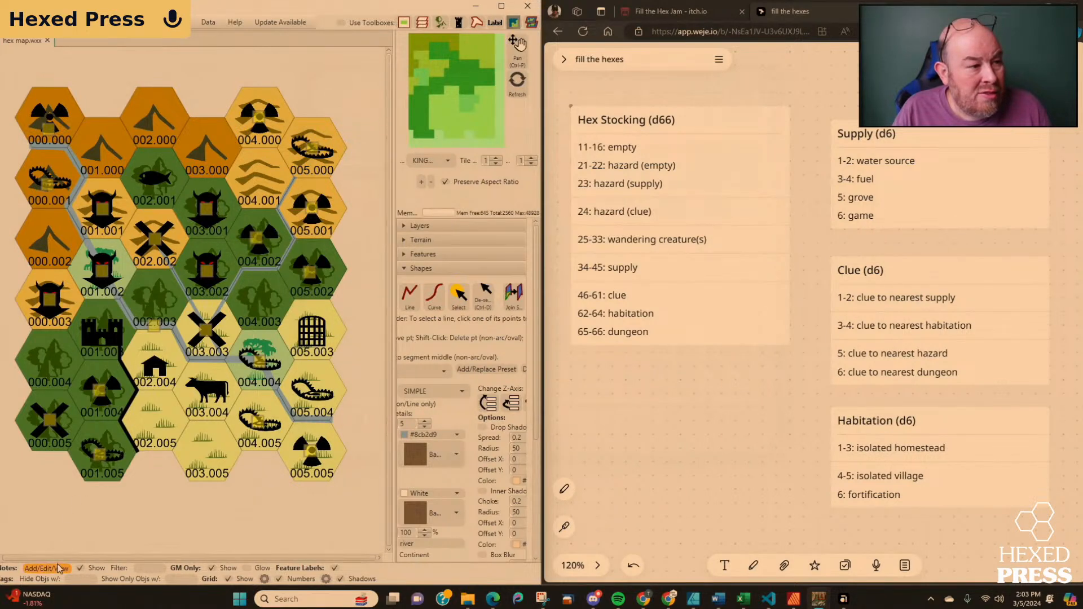
Save a note titled "Ruin" on the dungeon symbol in hex 005.003.
left_click(312, 333)
left_click(426, 138)
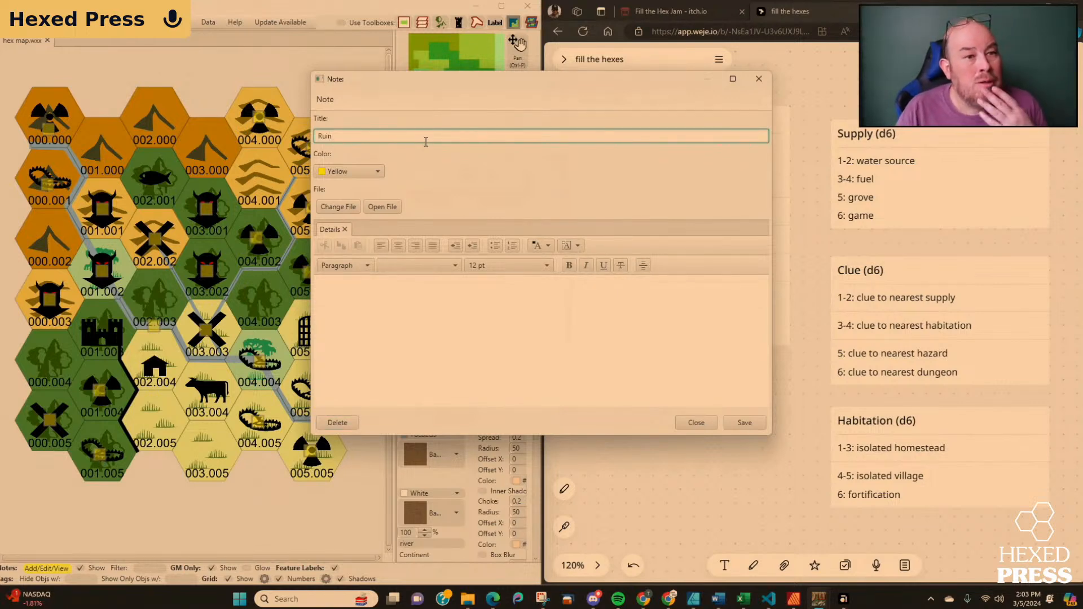
left_click(745, 423)
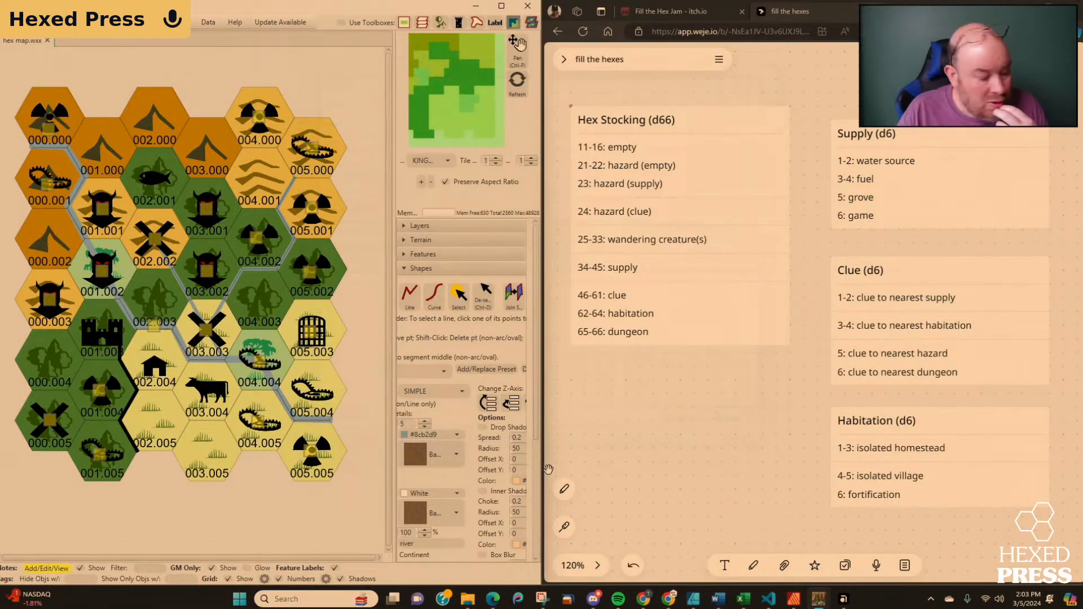
left_click_drag(545, 462, 542, 455)
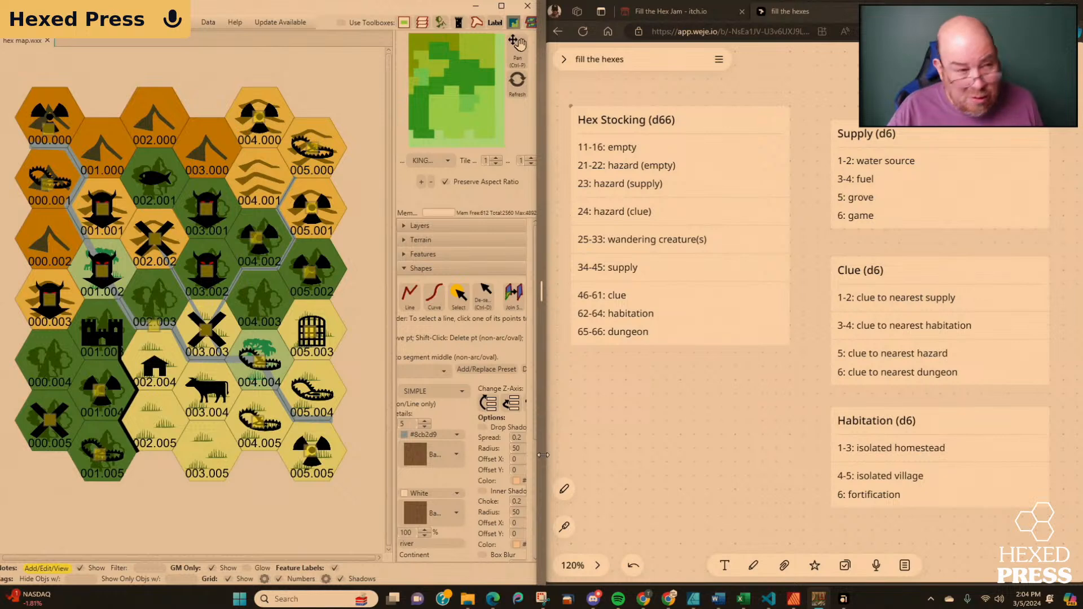
left_click_drag(542, 454, 541, 455)
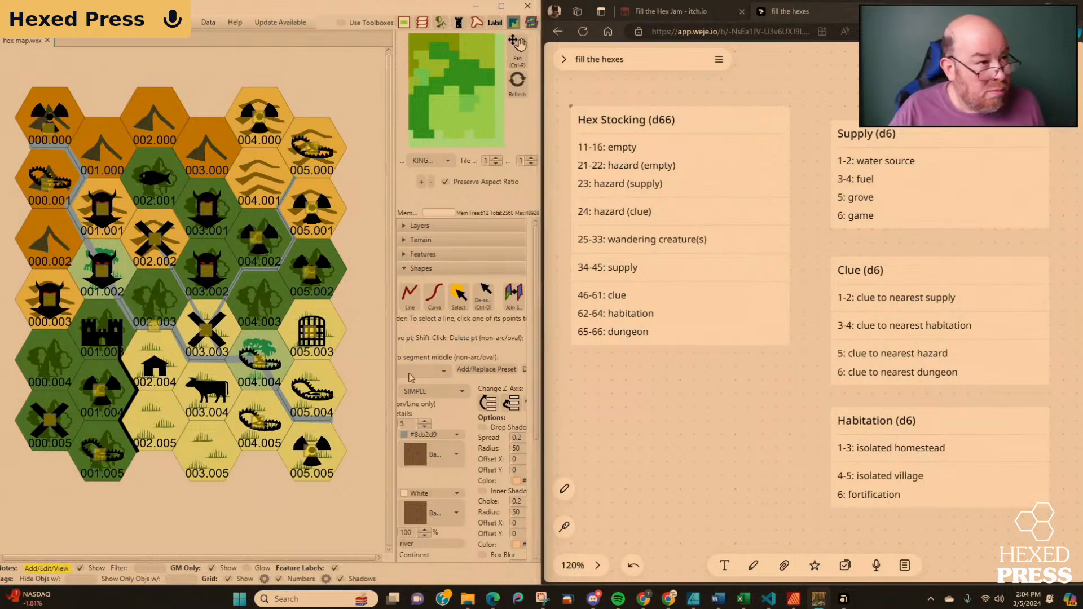
Save a note titled "Boar" on the game symbol in hex 002.001.
left_click(154, 178)
left_click(366, 138)
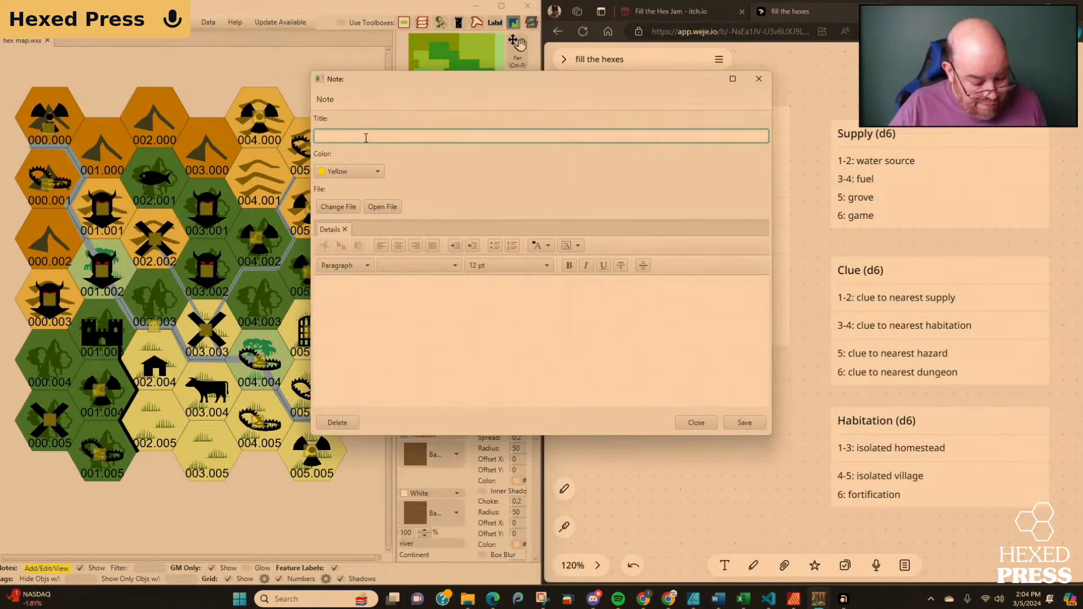
type("Bo")
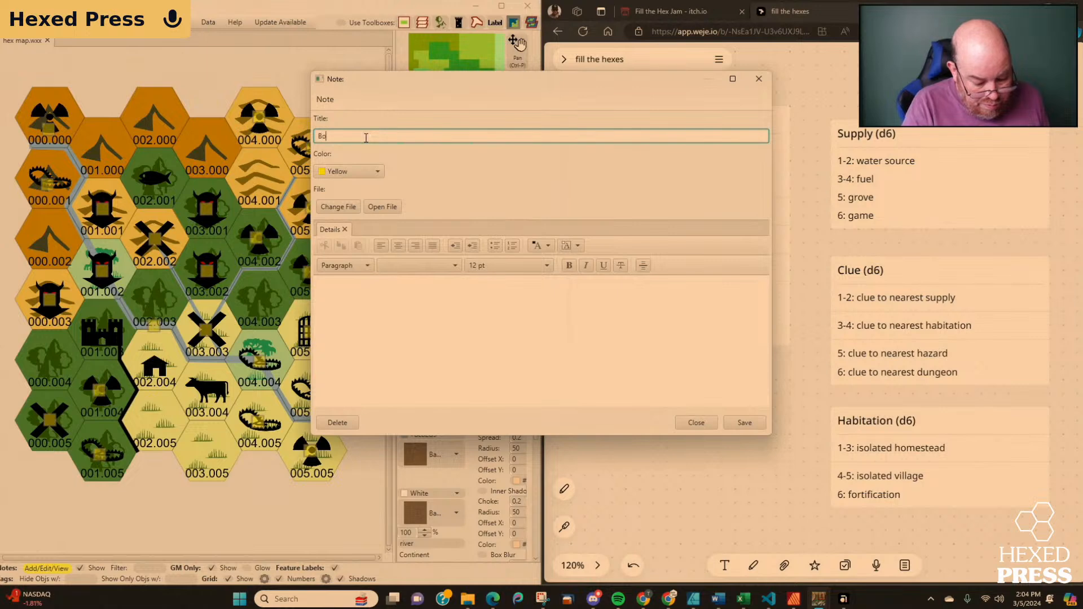
type("a")
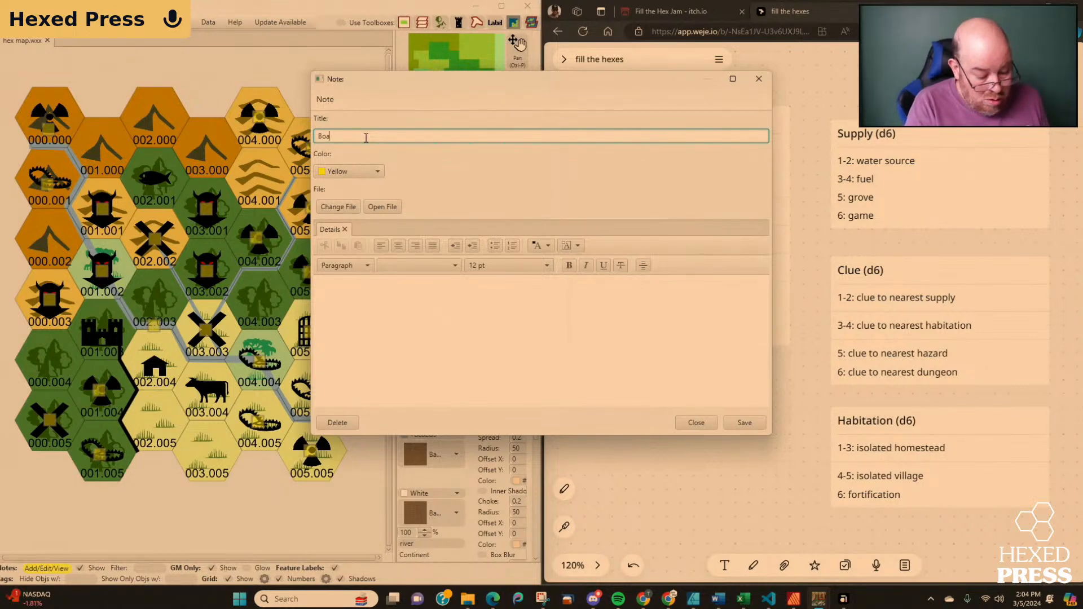
type("r")
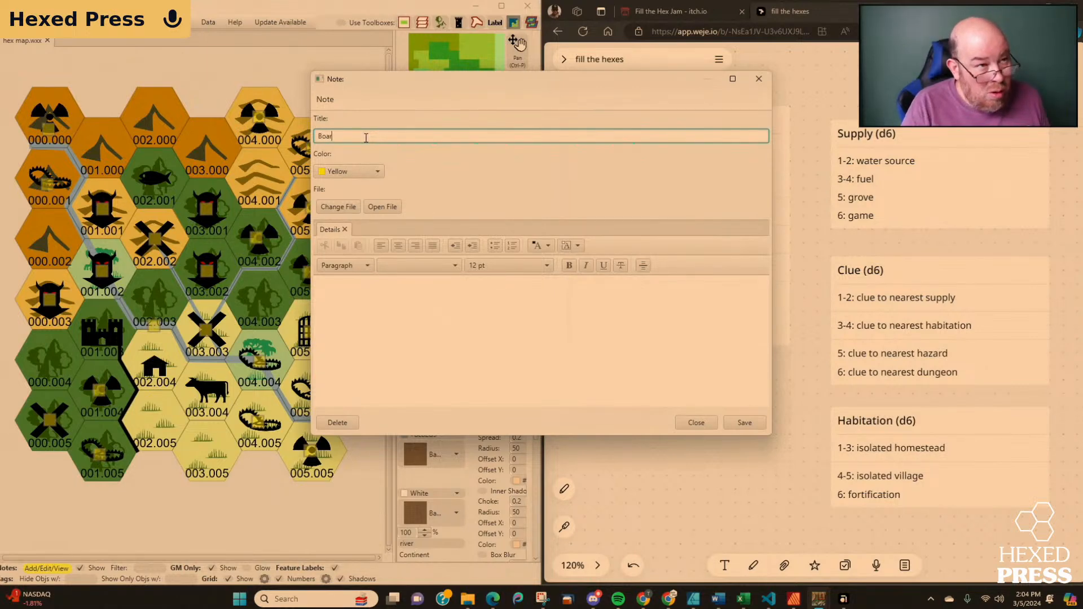
left_click(743, 424)
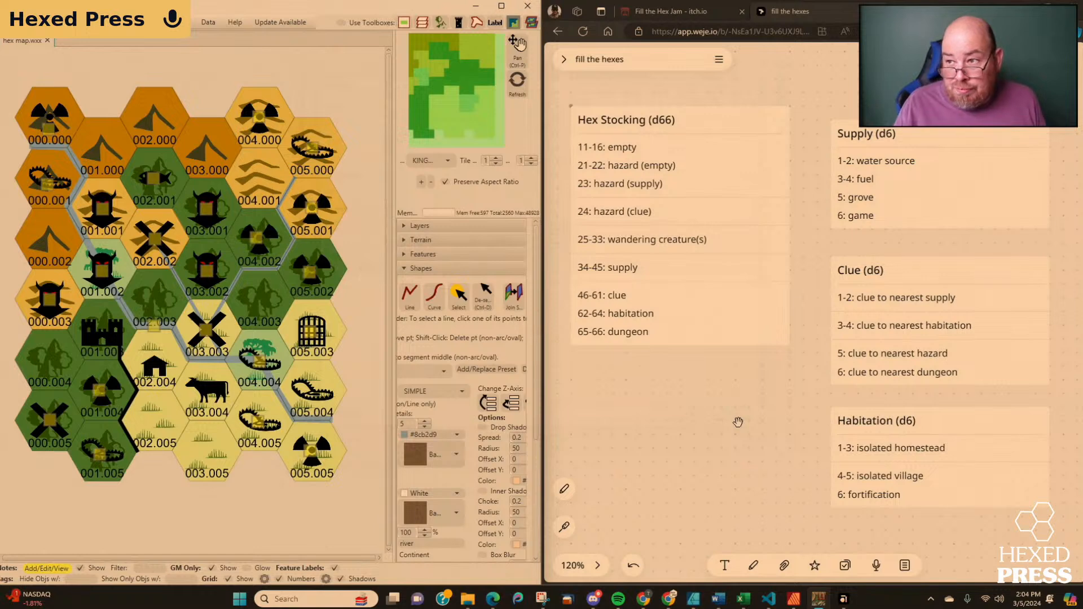
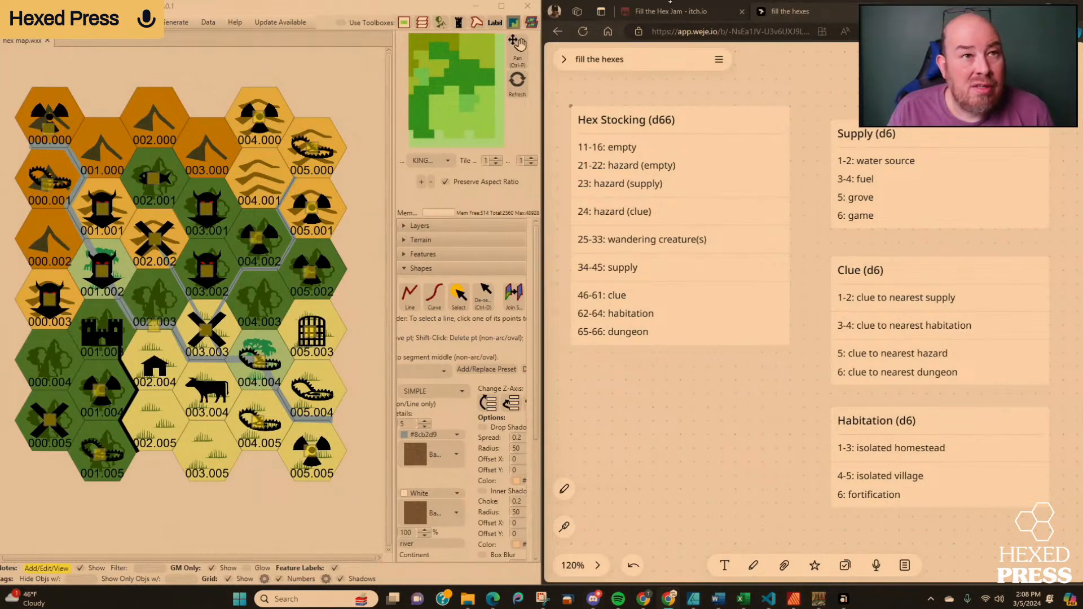
Open the Hexed Press forum at forums.hexed.press in a new browser tab.
left_click(898, 11)
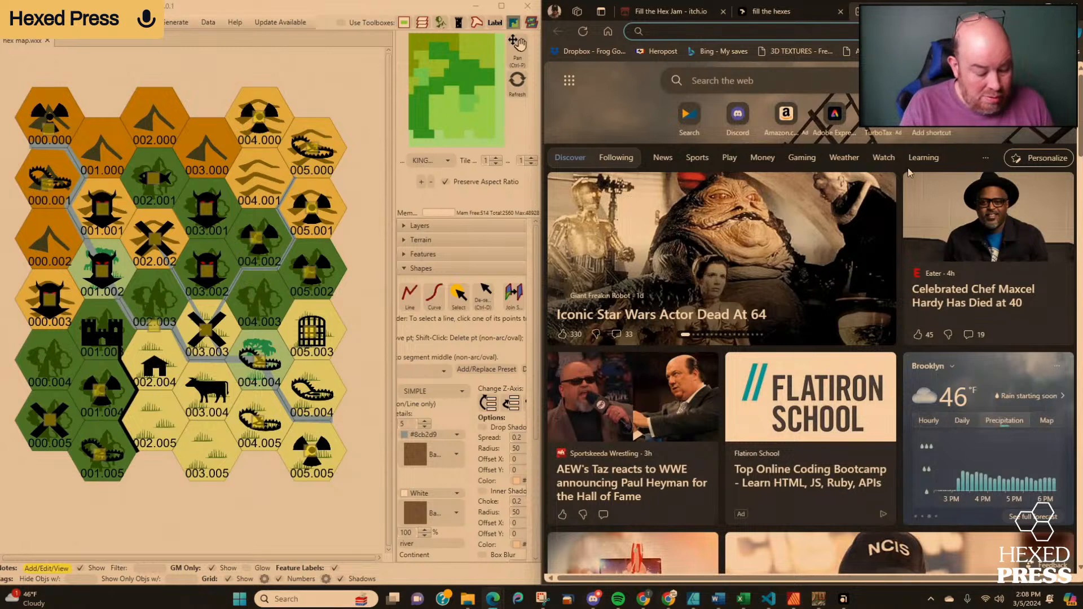
type("forums.he")
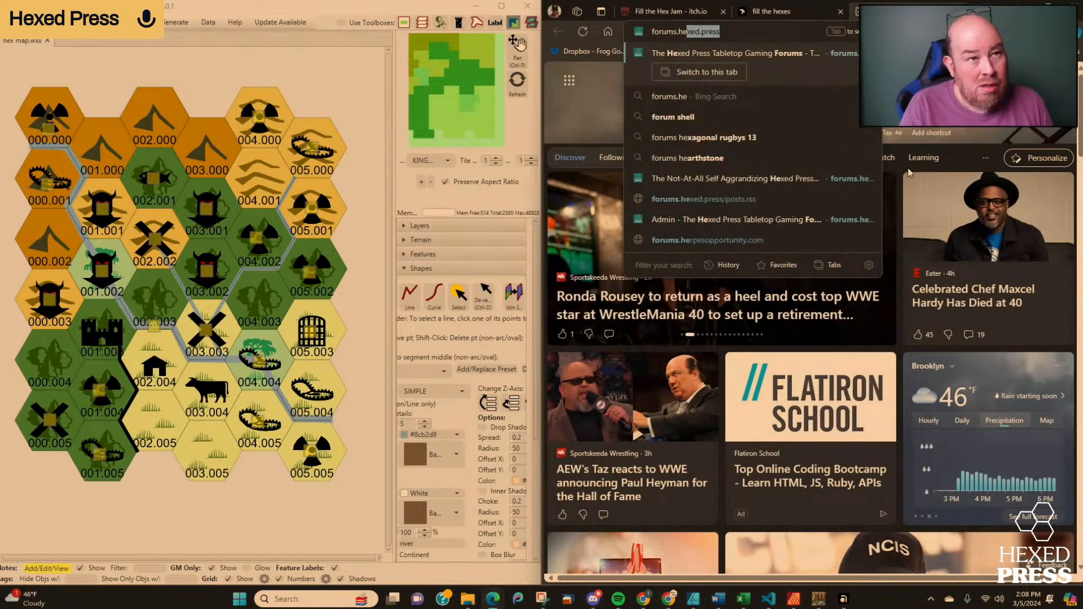
type("ex.d")
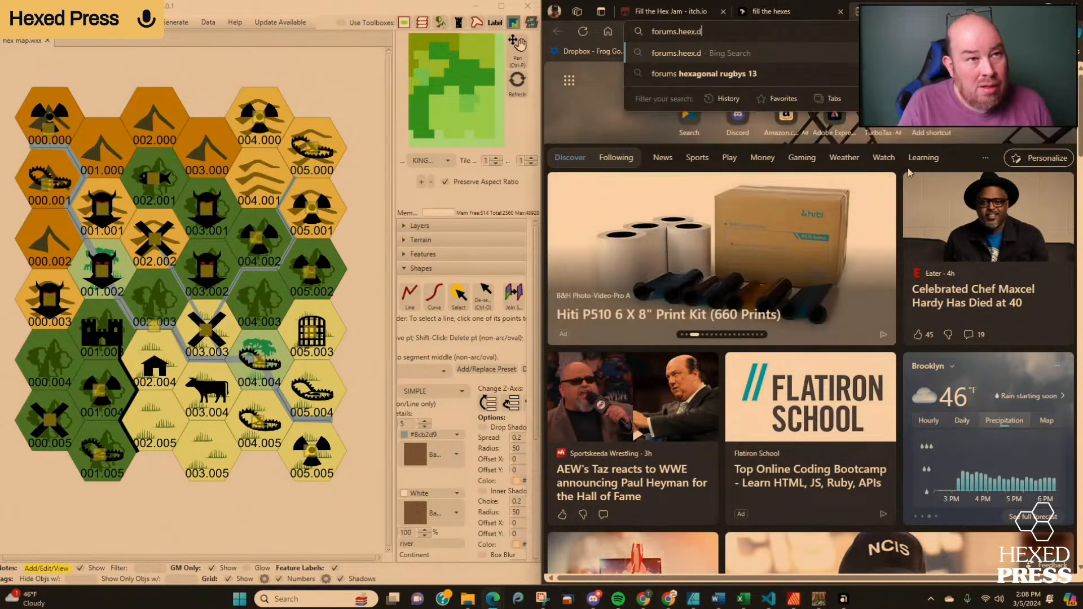
key("BackSpace")
key("BackSpace")
key("BackSpace")
key("BackSpace")
type("xed.")
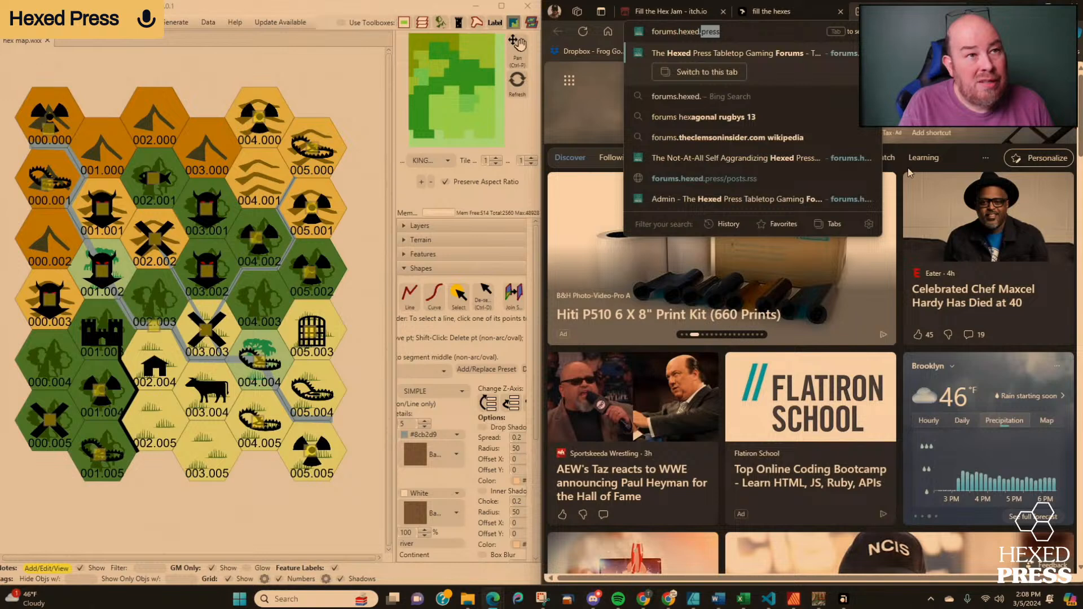
key("Return")
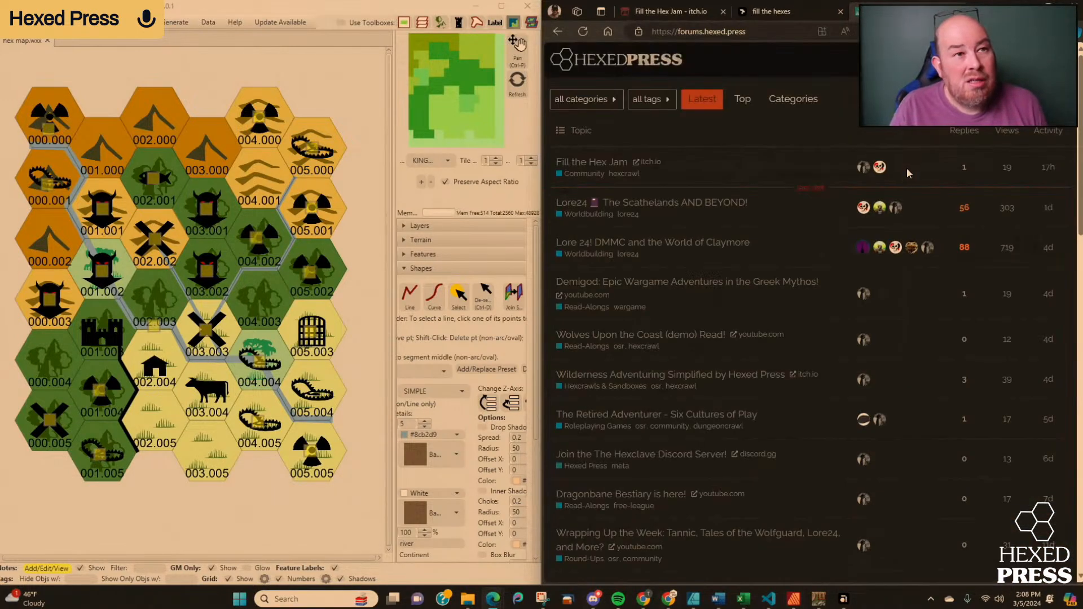
left_click(778, 34)
key("ctrl+c")
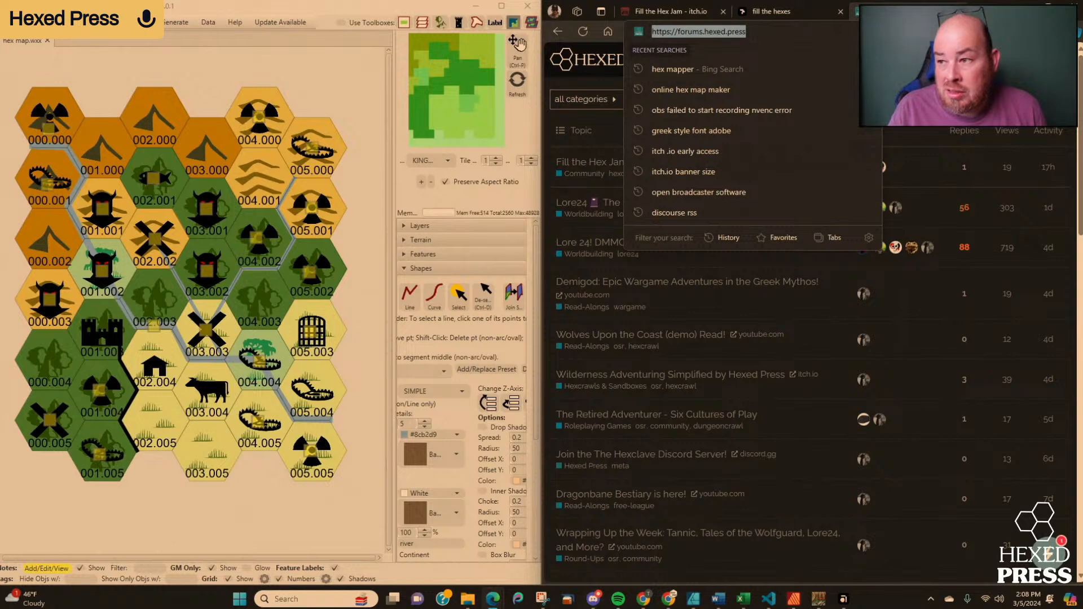
key("alt+Tab")
key("ctrl+v")
key("Return")
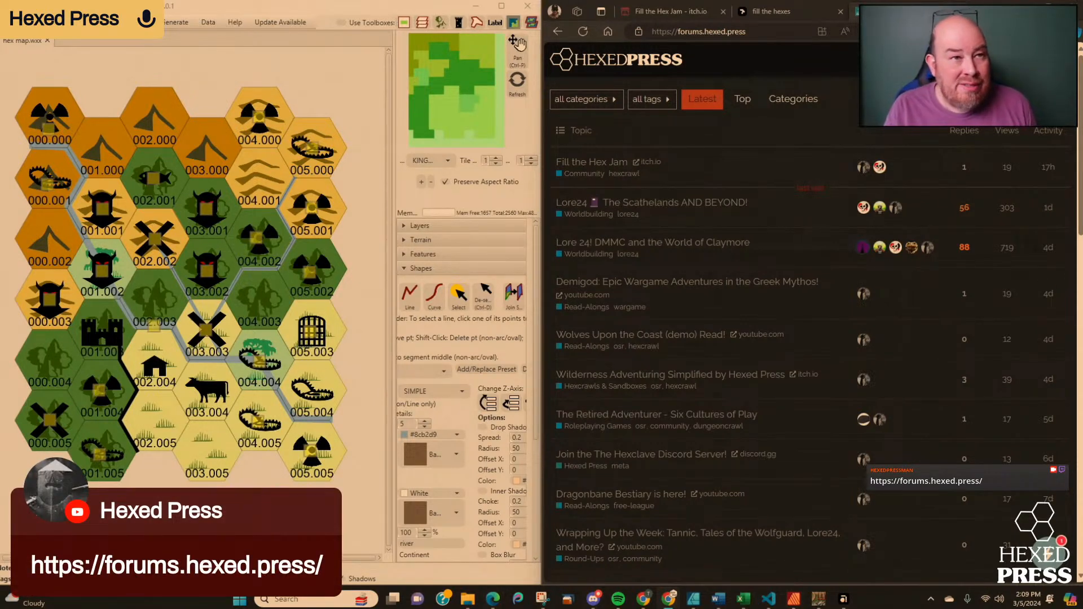
Look at the jam's itch.io page, and read the "Fill the Hex Jam" topic on the Hexed Press forum from its first post.
left_click(771, 11)
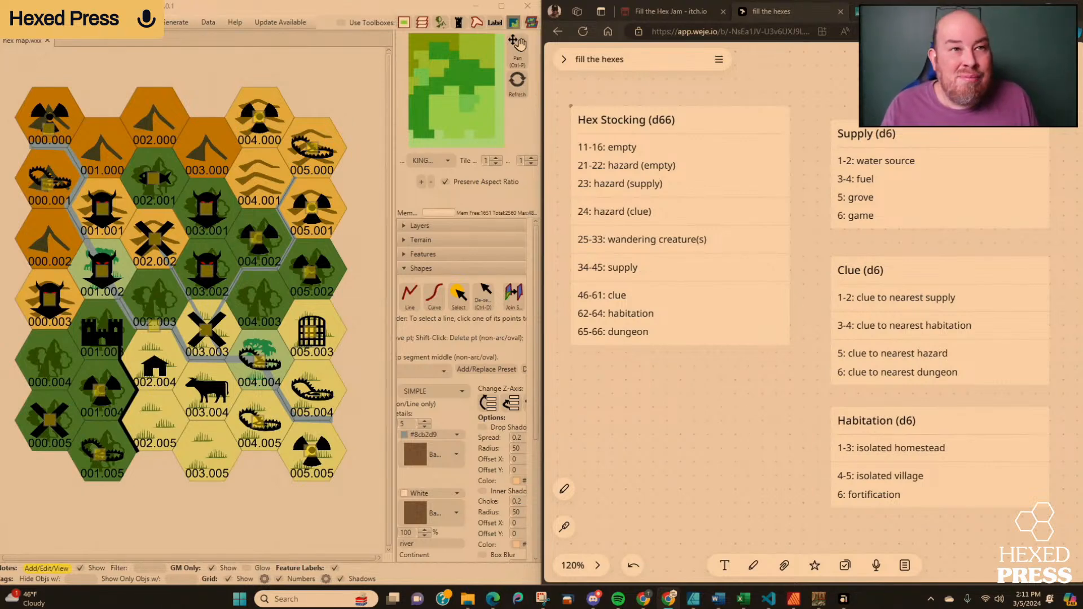
left_click(660, 11)
scroll(762, 128, "up", 8)
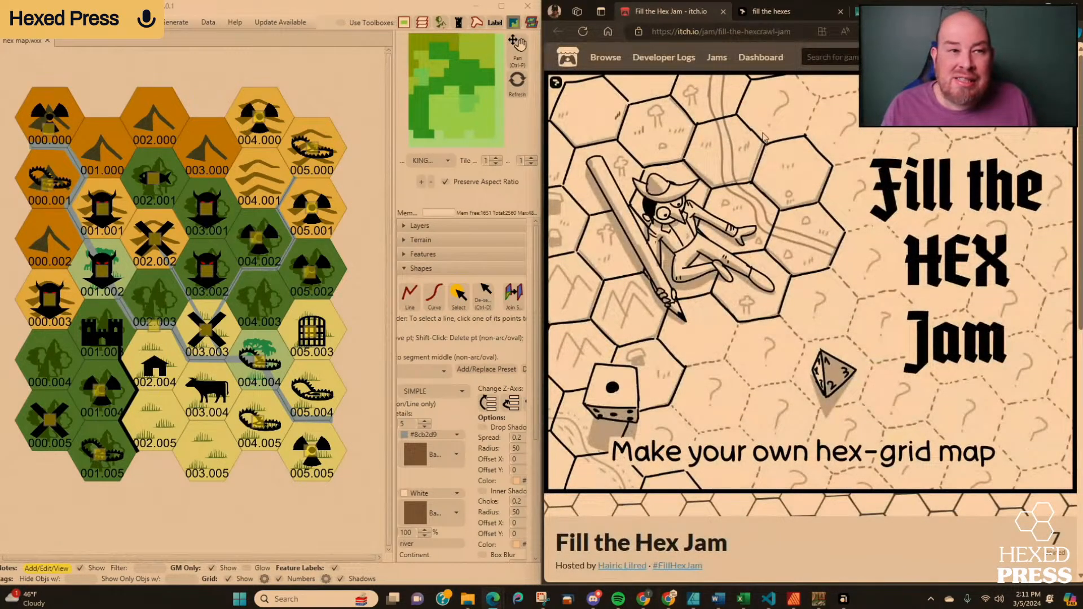
left_click(891, 10)
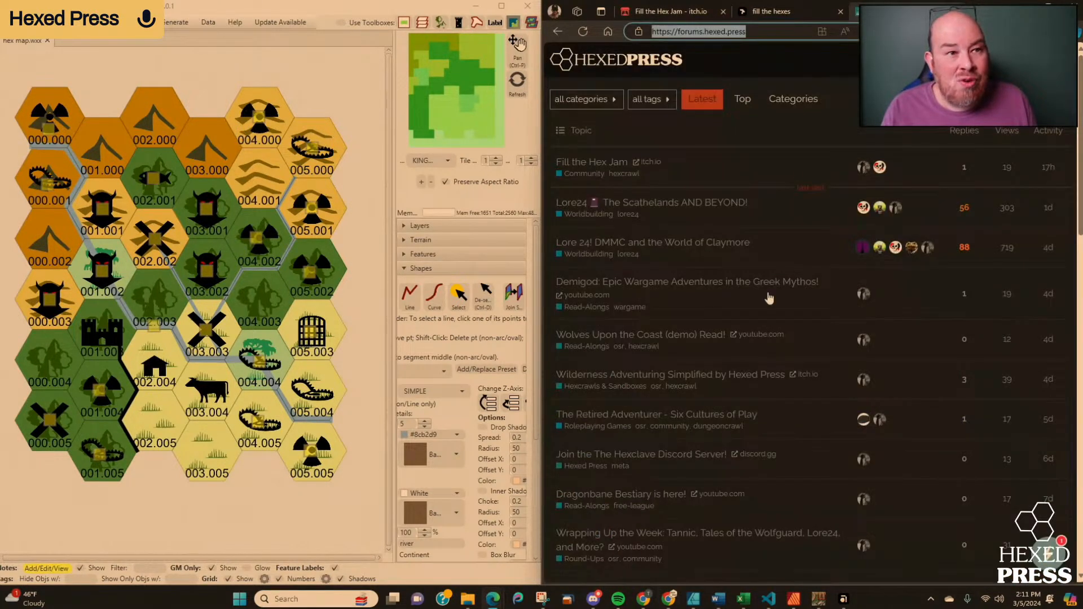
left_click(609, 163)
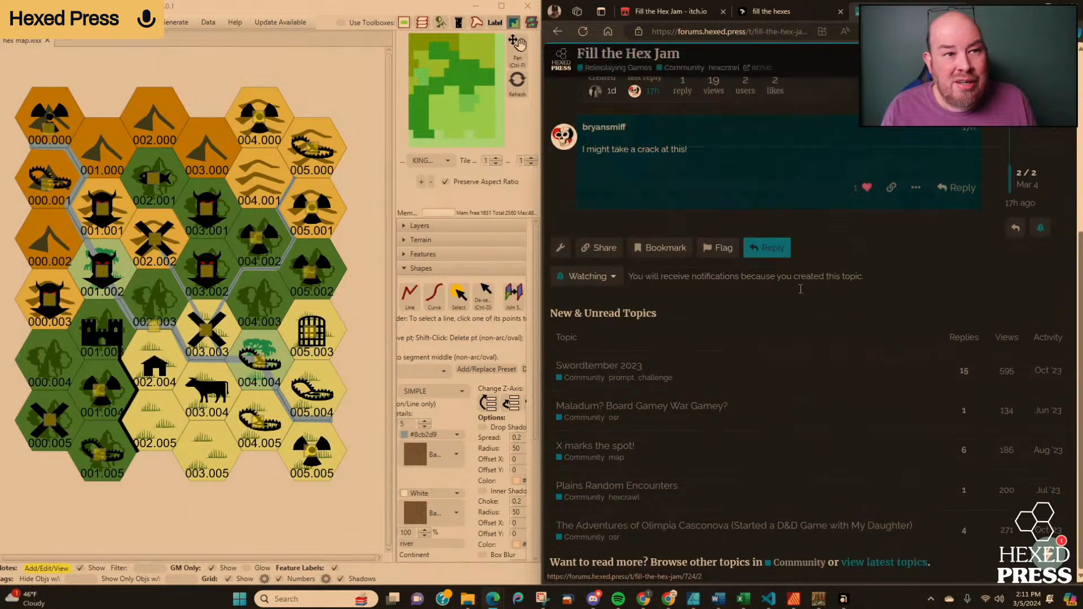
scroll(883, 314, "up", 5)
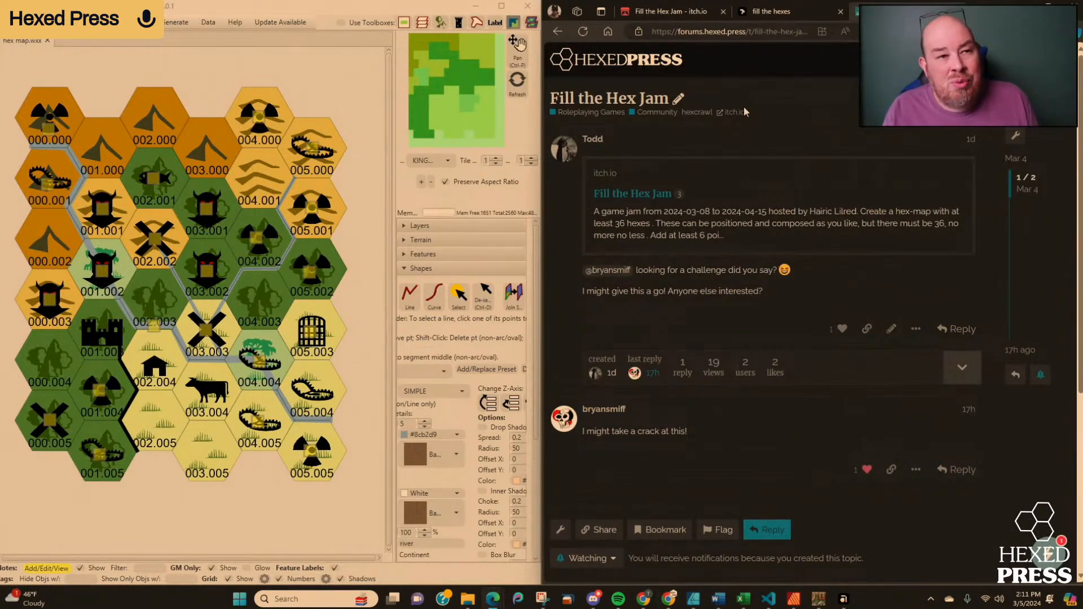
Review the submission dates, rules and D66 spark table on the Fill the Hex Jam page on itch.io.
left_click(664, 17)
scroll(734, 169, "down", 8)
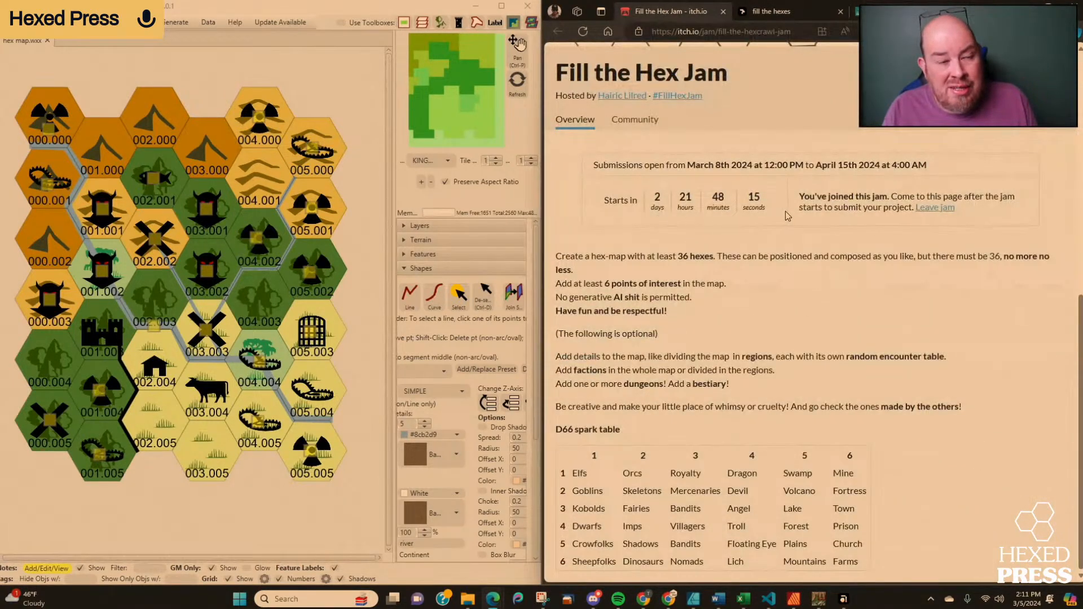
scroll(805, 271, "up", 8)
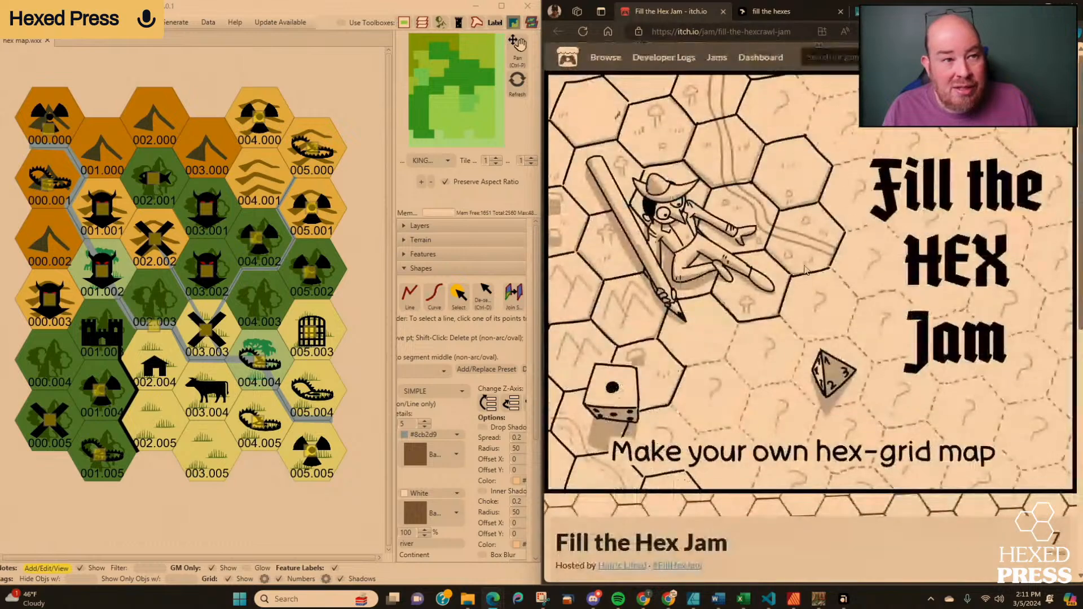
scroll(875, 199, "down", 8)
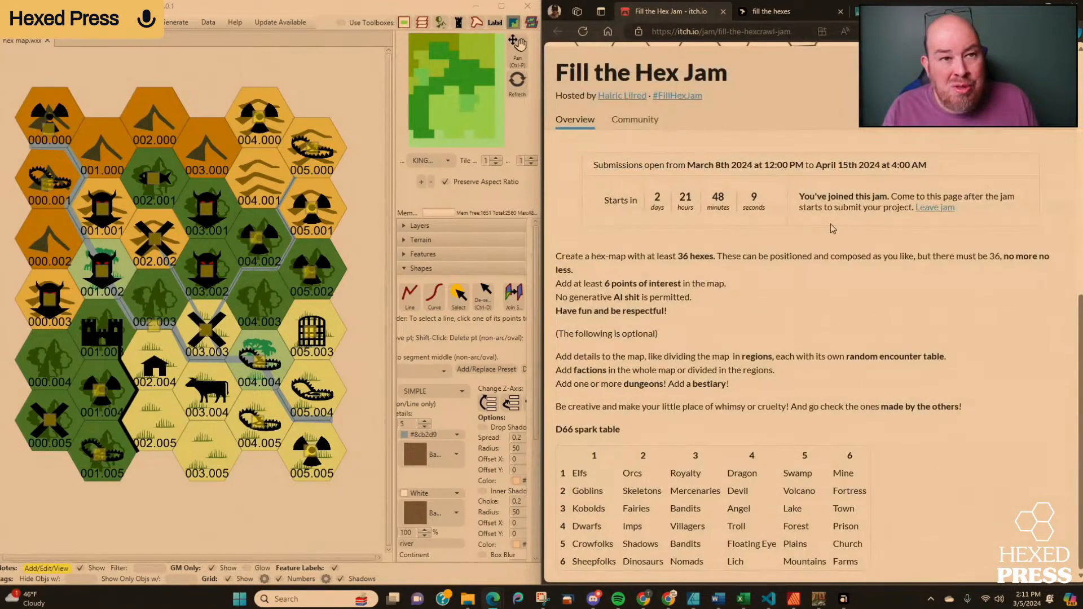
mouse_move(869, 169)
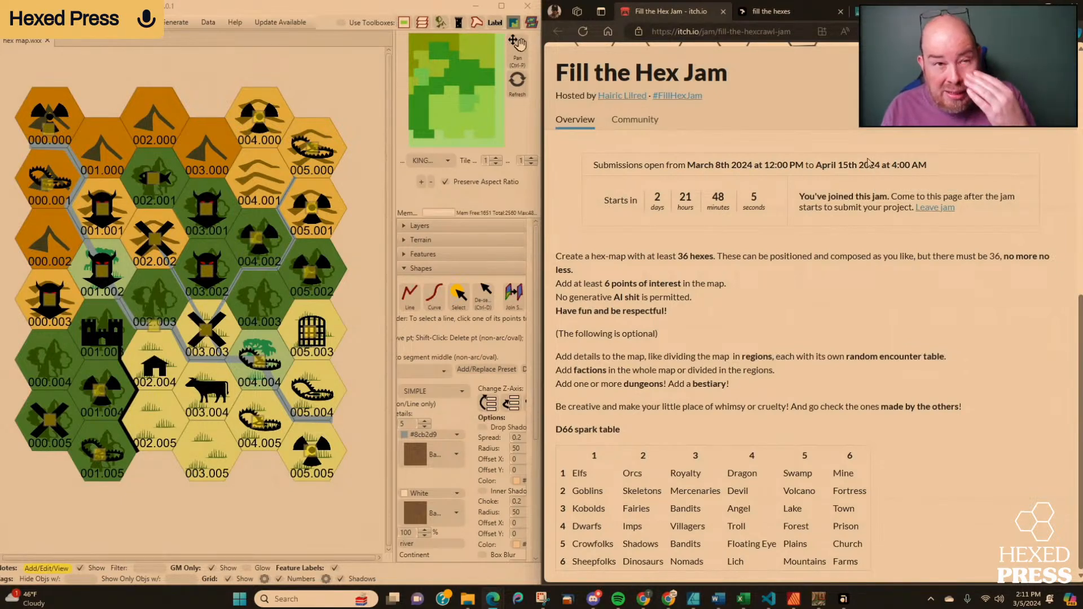
Return to the hex stocking tables, and save a note titled "Antelope" on the game symbol in hex 003.004.
left_click(799, 12)
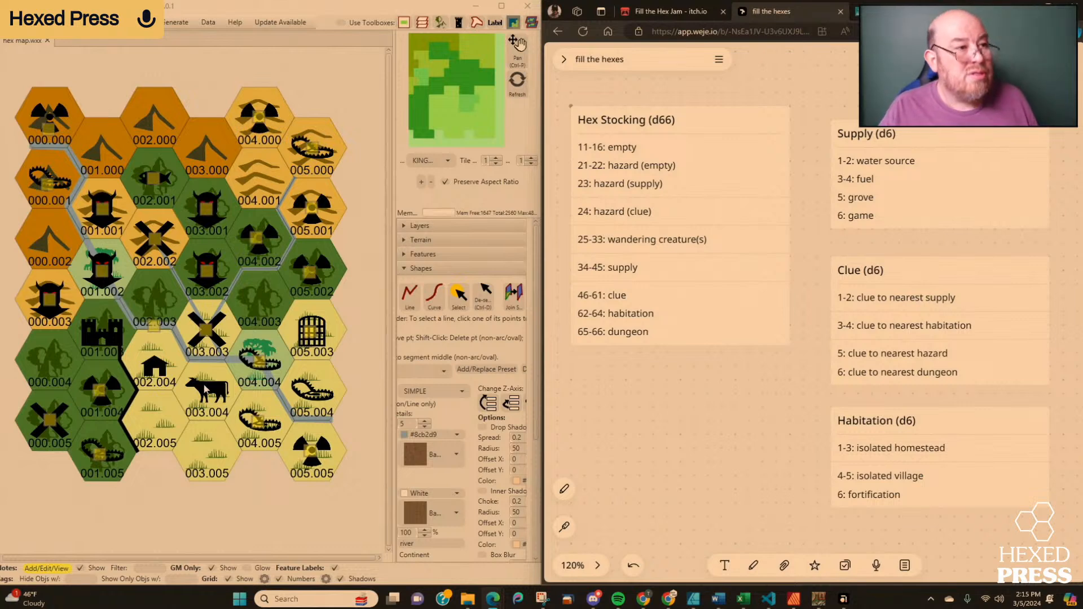
left_click(214, 393)
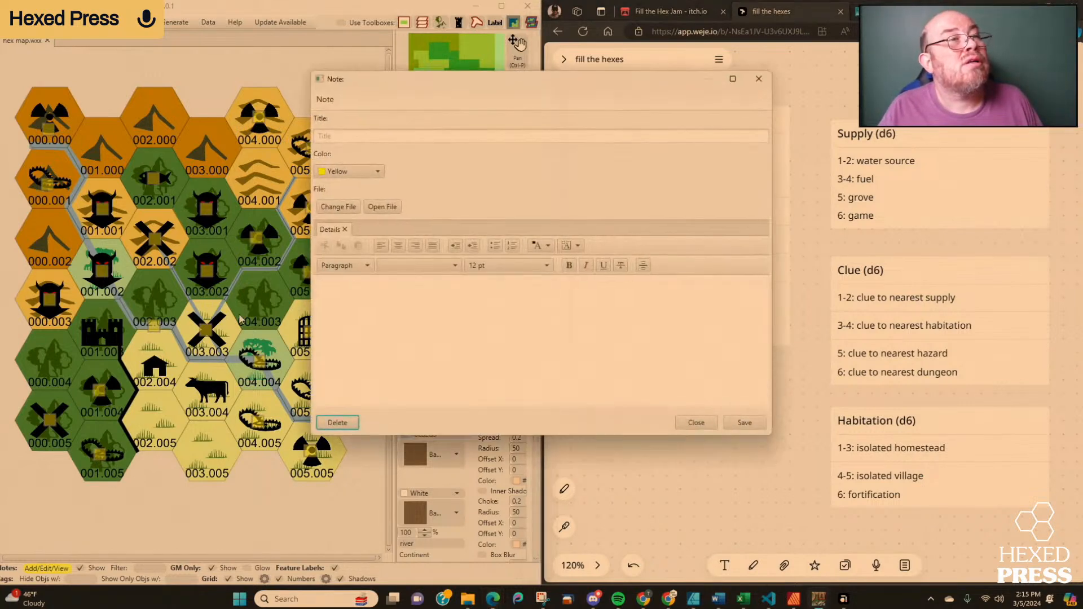
left_click(350, 136)
type("Antelope")
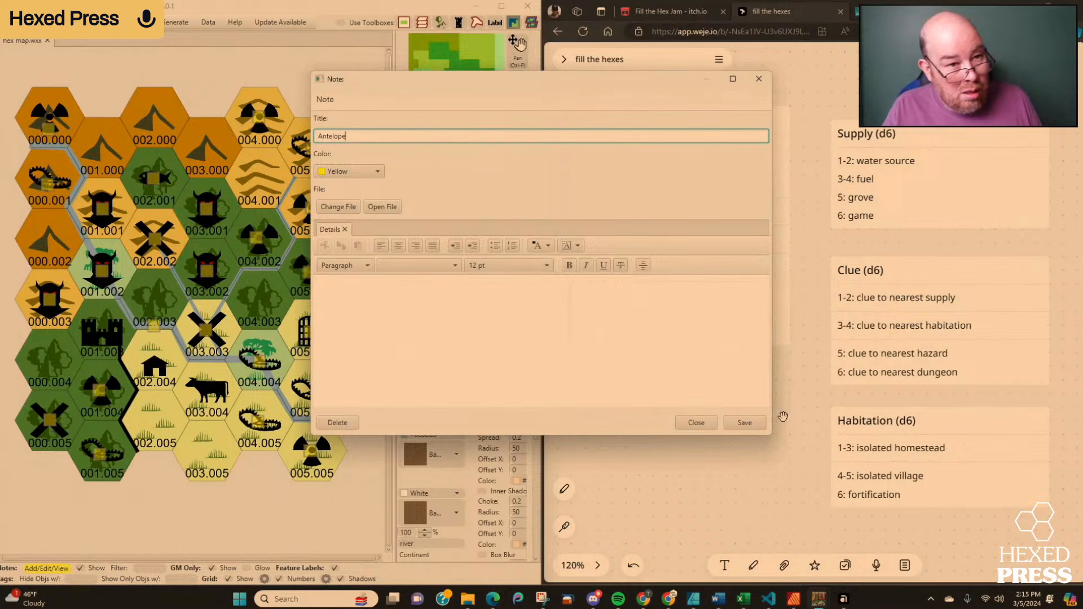
left_click(745, 422)
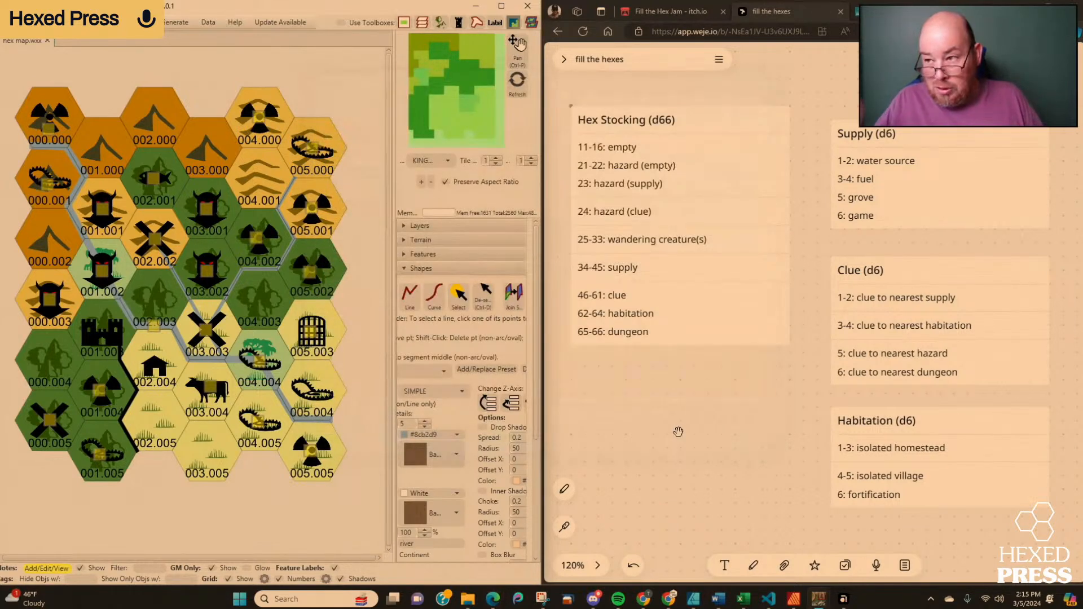